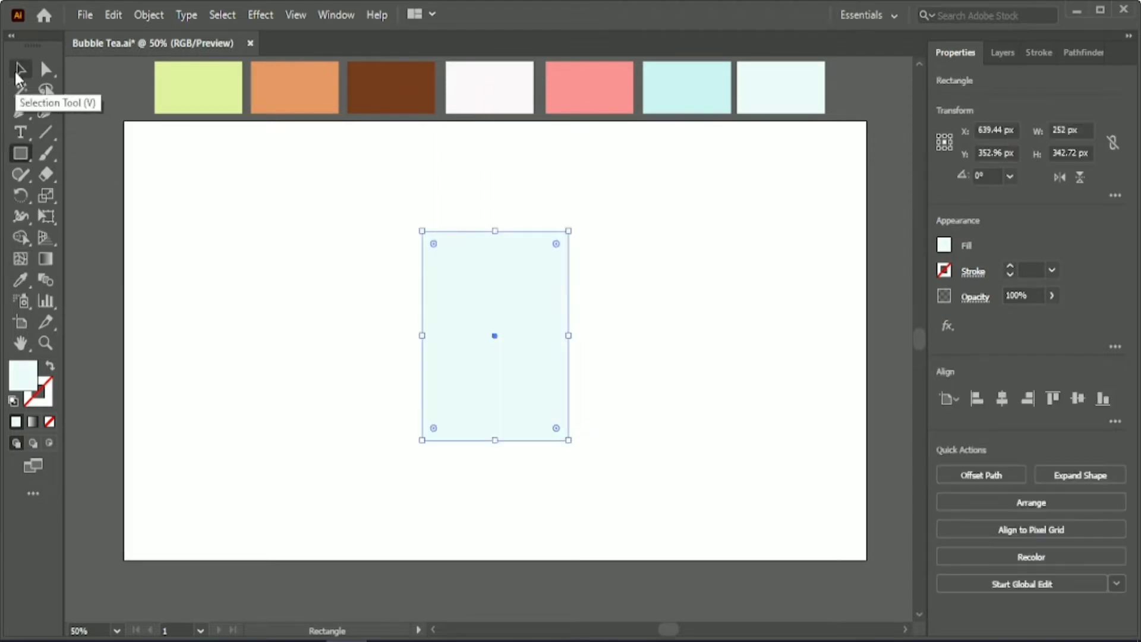
Step: Remove the rectangle's fill and give it a 5 pt black stroke
{"action": "left_click", "coordinate": [20, 69]}
{"action": "left_click", "coordinate": [50, 367]}
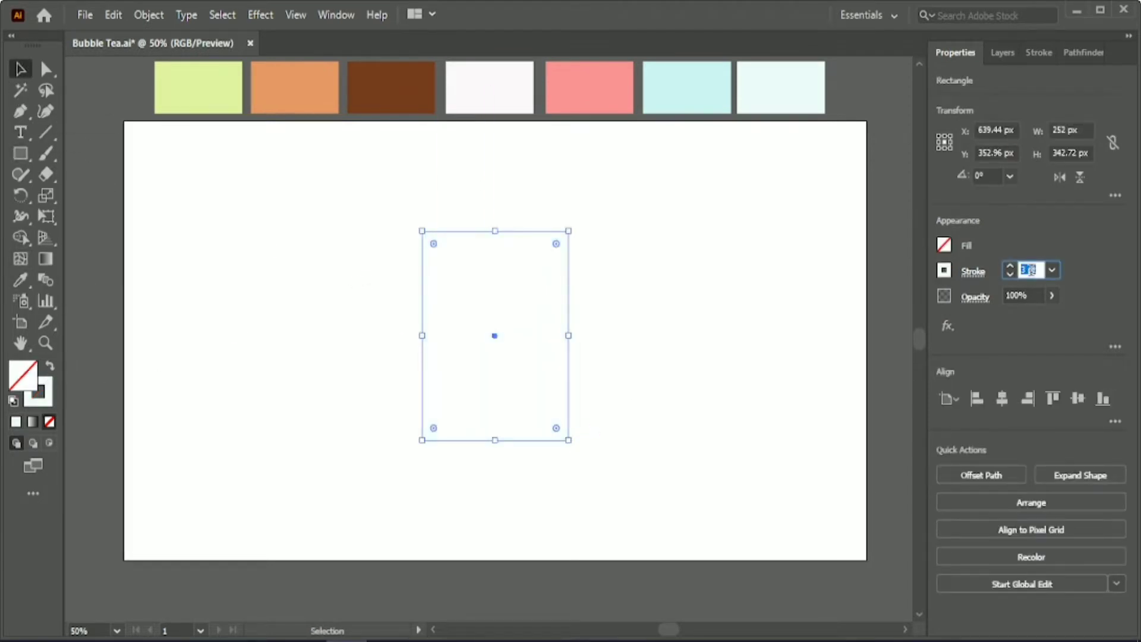
{"action": "left_click", "coordinate": [945, 271]}
{"action": "left_click", "coordinate": [865, 303]}
{"action": "left_click", "coordinate": [774, 430]}
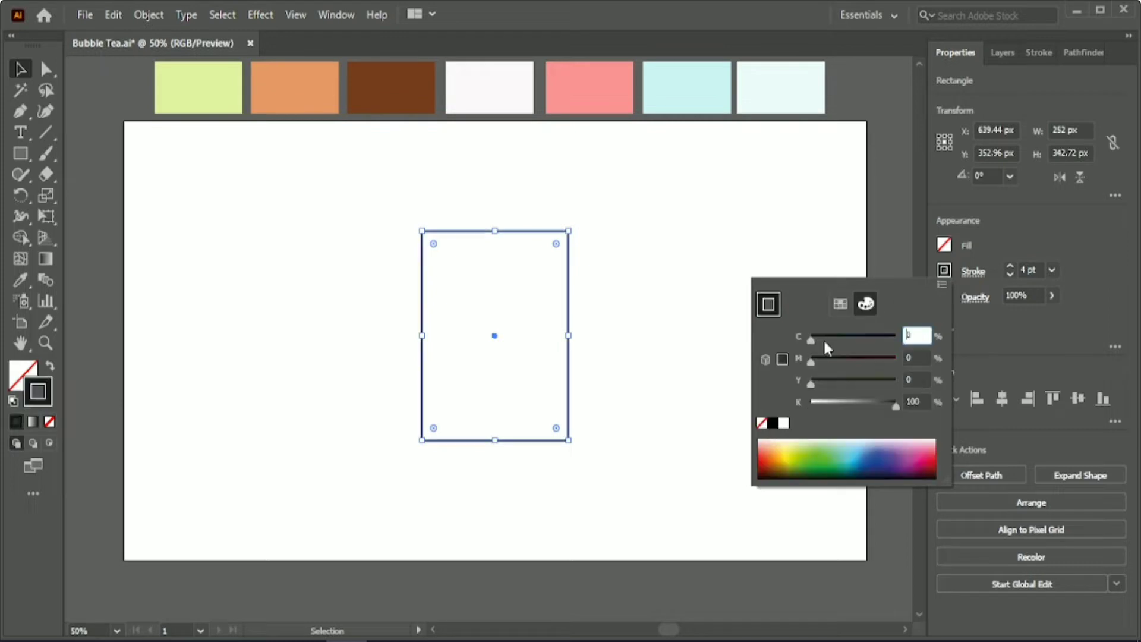
{"action": "scroll", "coordinate": [1030, 270], "scroll_direction": "up", "scroll_amount": 1}
{"action": "left_click", "coordinate": [682, 303]}
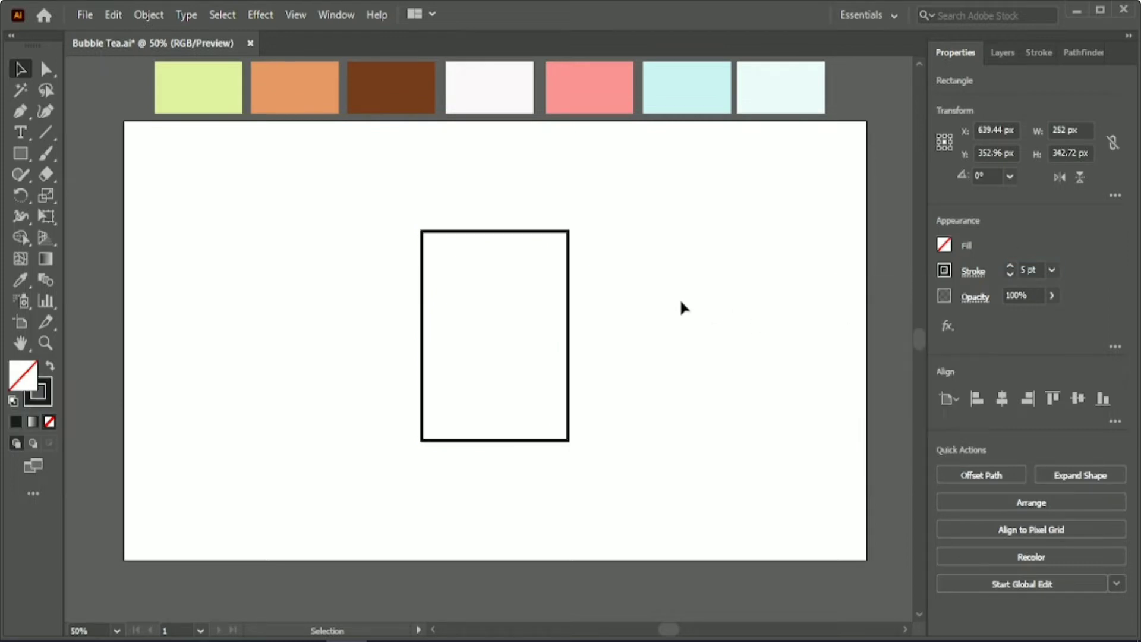
Step: Taper the rectangle into a cup by moving its bottom corners inward to about X 550 px and X 732 px
{"action": "left_click", "coordinate": [42, 72]}
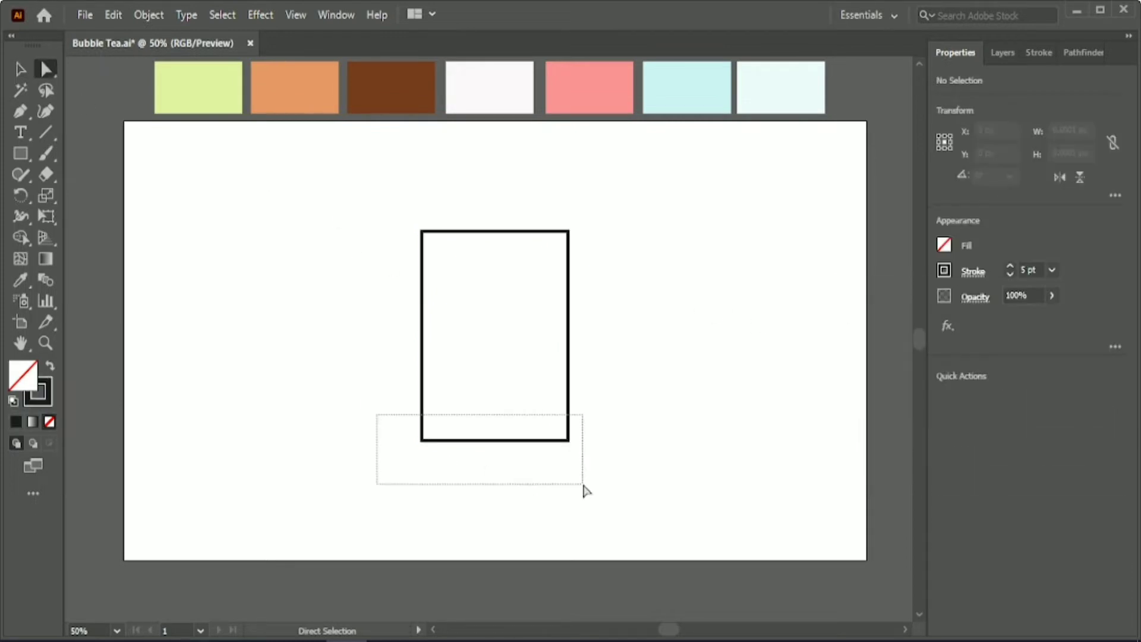
{"action": "left_click_drag", "start_coordinate": [585, 488], "coordinate": [586, 488]}
{"action": "left_click_drag", "start_coordinate": [421, 440], "coordinate": [432, 440]}
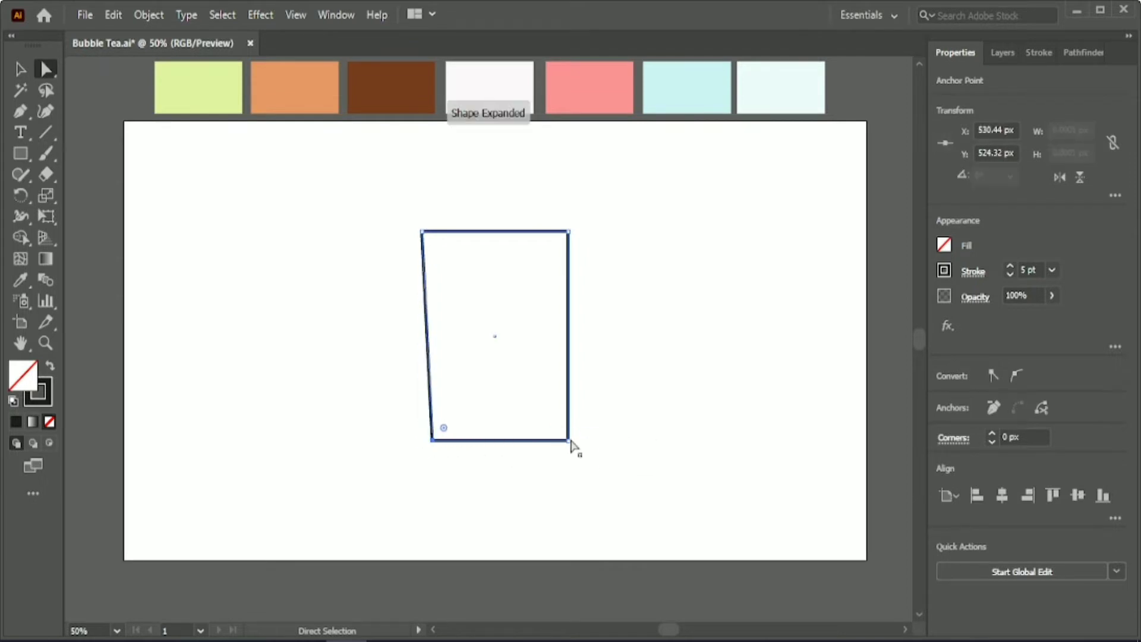
{"action": "left_click_drag", "start_coordinate": [570, 443], "coordinate": [553, 443]}
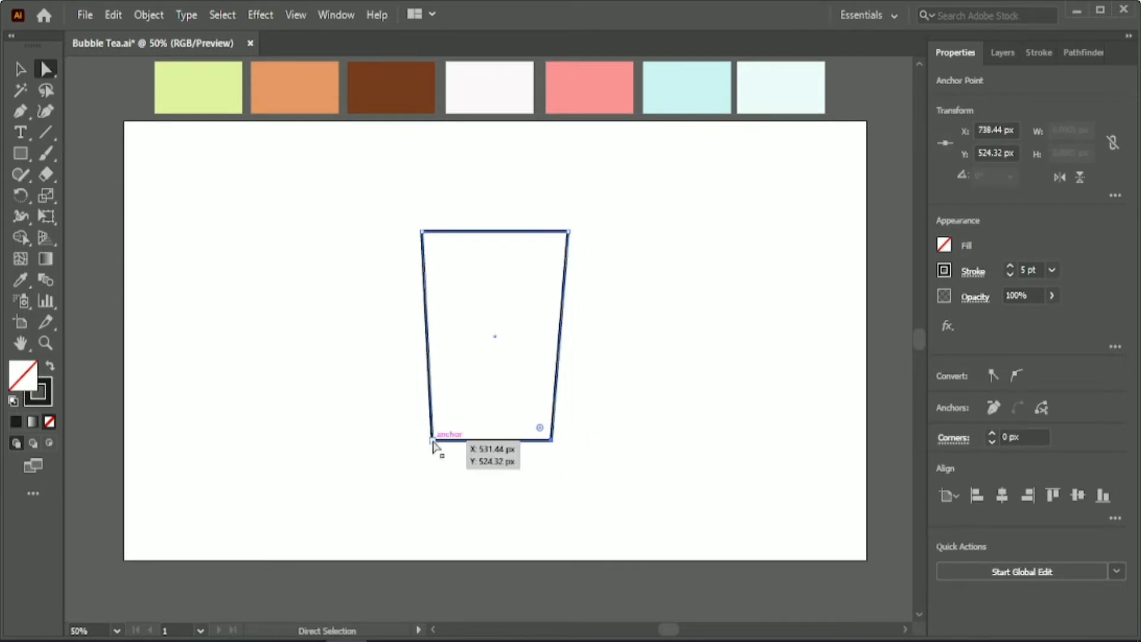
{"action": "left_click_drag", "start_coordinate": [432, 443], "coordinate": [441, 442]}
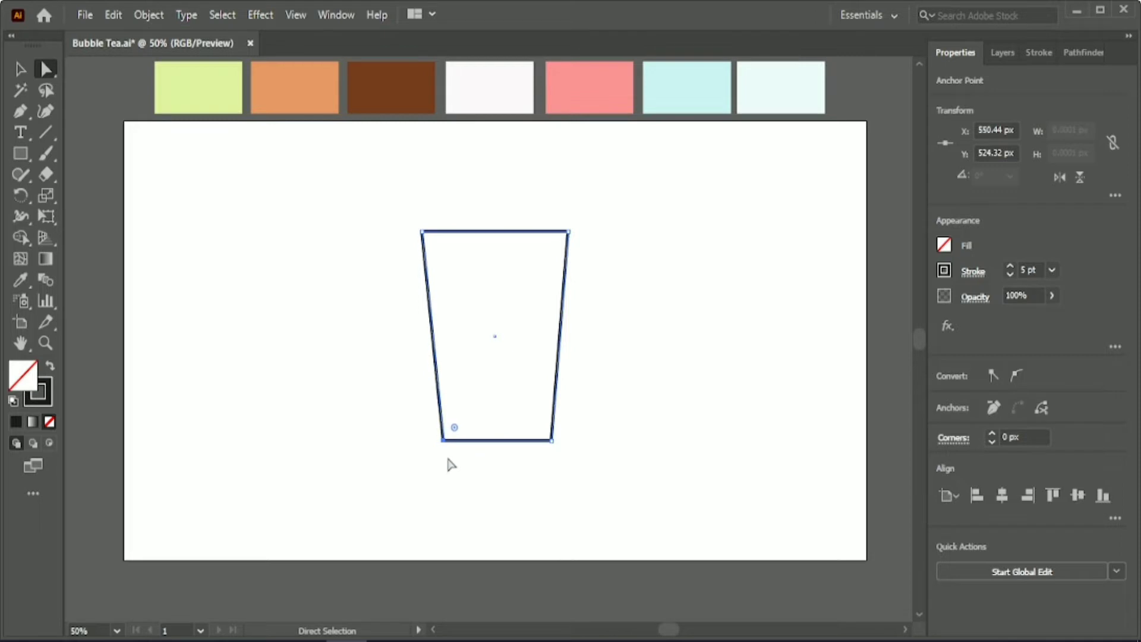
{"action": "left_click", "coordinate": [551, 441]}
{"action": "key", "text": "Left"}
{"action": "key", "text": "Left"}
{"action": "key", "text": "Left"}
{"action": "key", "text": "Left"}
{"action": "key", "text": "Left"}
{"action": "key", "text": "Left"}
{"action": "left_click", "coordinate": [20, 70]}
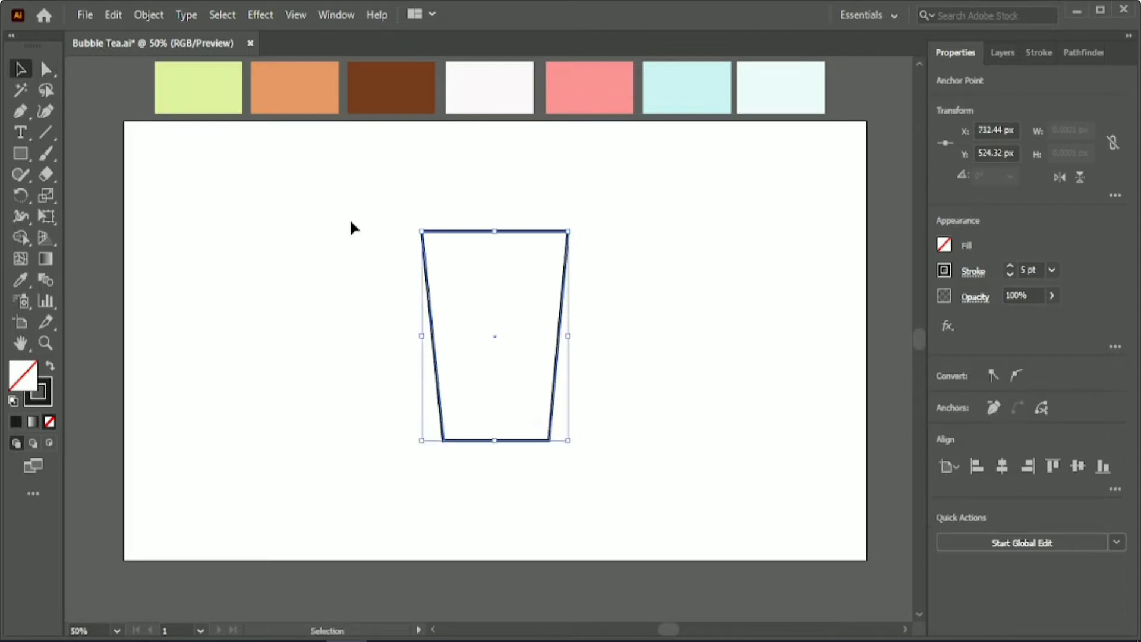
{"action": "left_click", "coordinate": [353, 212]}
Step: Round the two bottom corners of the cup outline
{"action": "left_click_drag", "start_coordinate": [353, 208], "coordinate": [472, 344]}
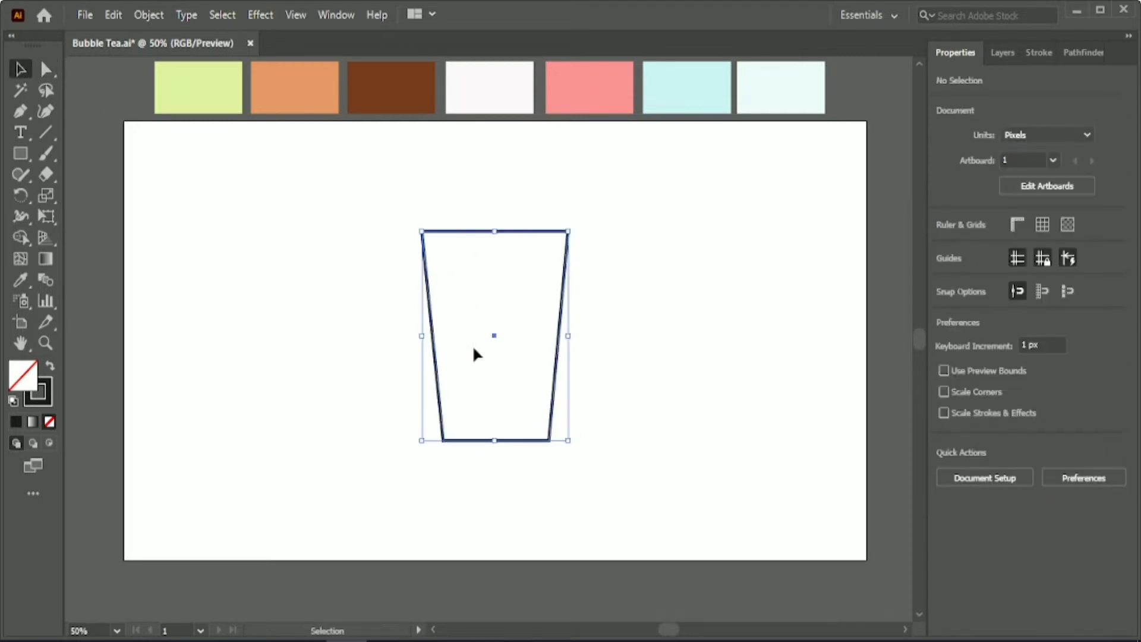
{"action": "left_click", "coordinate": [45, 69]}
{"action": "left_click_drag", "start_coordinate": [435, 244], "coordinate": [427, 221]}
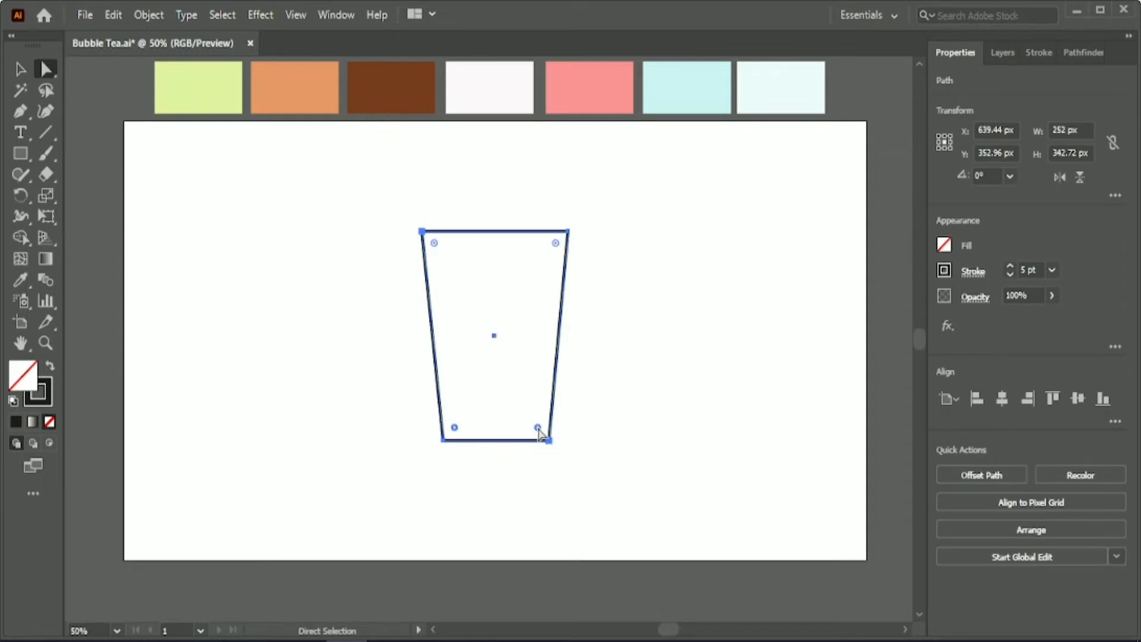
{"action": "left_click_drag", "start_coordinate": [539, 429], "coordinate": [530, 409]}
{"action": "left_click", "coordinate": [255, 191]}
{"action": "key", "text": "v"}
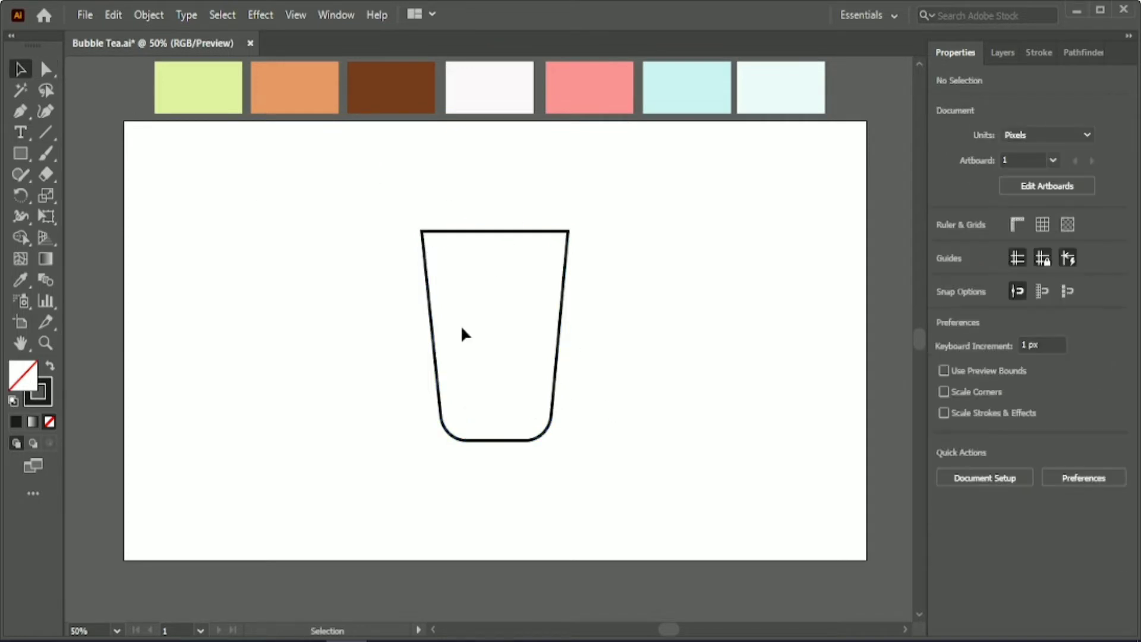
Step: Fill the cup with white and move it down to the lower part of the artboard
{"action": "left_click", "coordinate": [492, 232]}
{"action": "left_click", "coordinate": [943, 244]}
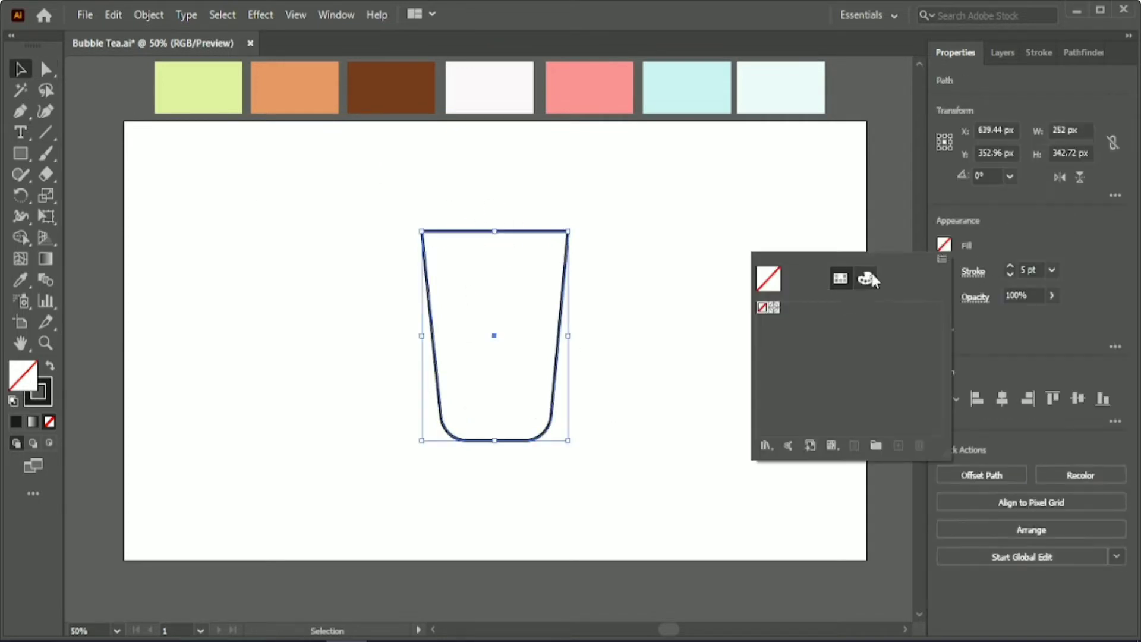
{"action": "left_click", "coordinate": [865, 277]}
{"action": "left_click", "coordinate": [782, 358]}
{"action": "left_click_drag", "start_coordinate": [505, 310], "coordinate": [499, 398]}
{"action": "left_click", "coordinate": [516, 234]}
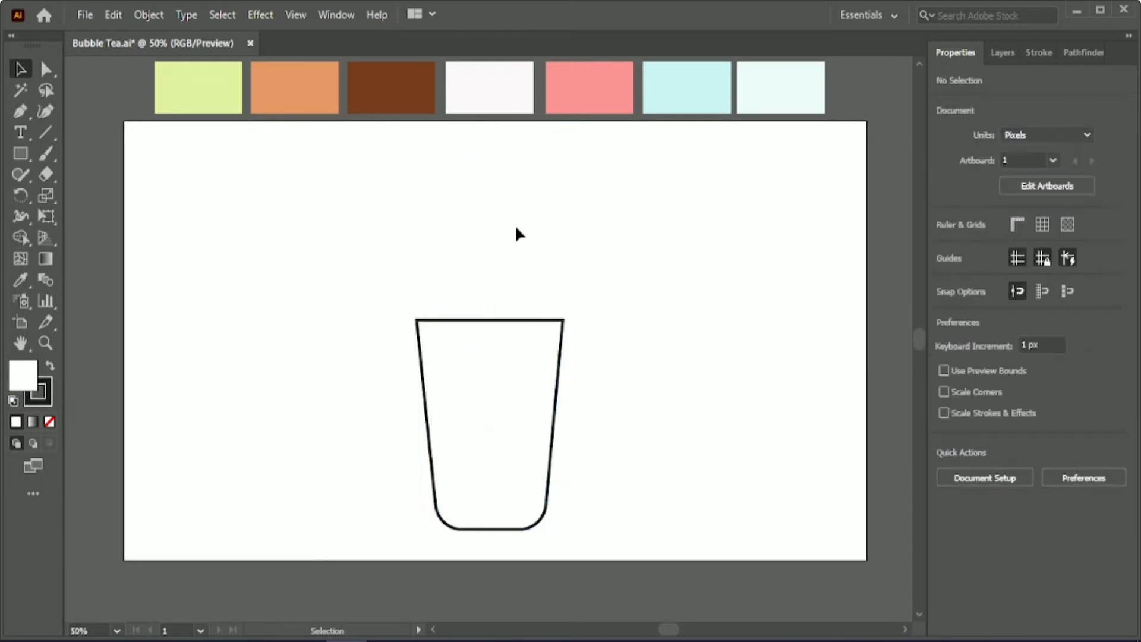
Step: Draw a flat ellipse about 317 × 30 px above the cup and center it horizontally with the cup
{"action": "left_click_drag", "start_coordinate": [21, 154], "coordinate": [89, 196]}
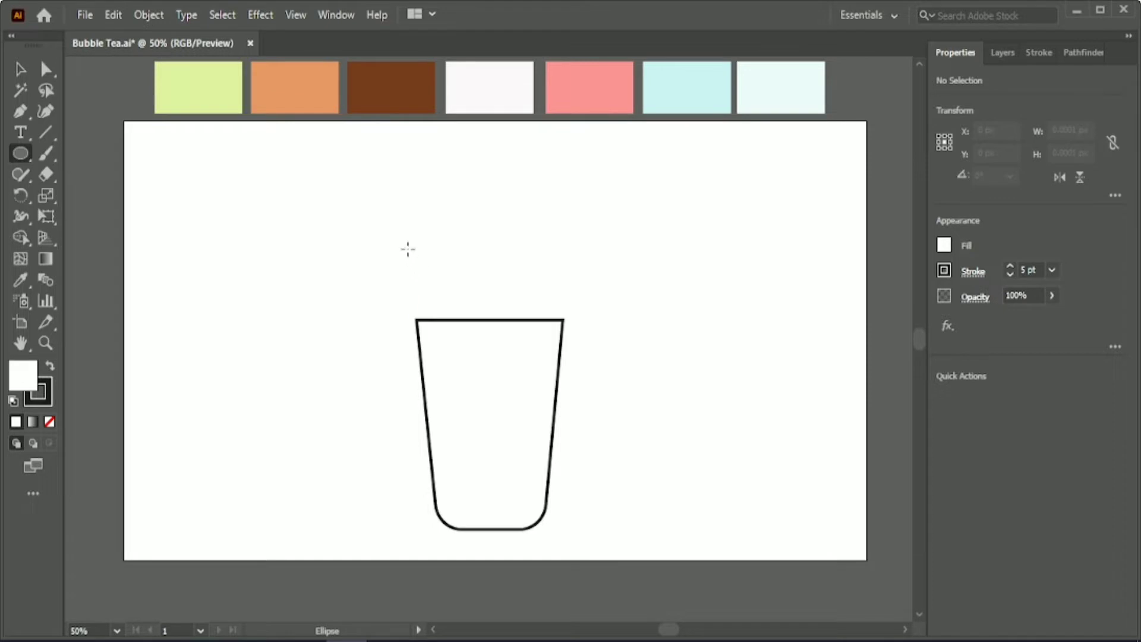
{"action": "left_click_drag", "start_coordinate": [396, 286], "coordinate": [579, 304]}
{"action": "key", "text": "v"}
{"action": "left_click_drag", "start_coordinate": [441, 204], "coordinate": [497, 410]}
{"action": "left_click", "coordinate": [1001, 400]}
{"action": "left_click", "coordinate": [648, 291]}
Step: Nudge the flat ellipse up 13 px, away from the cup's top edge
{"action": "left_click", "coordinate": [511, 287]}
{"action": "key", "text": "Up"}
{"action": "key", "text": "Up"}
{"action": "key", "text": "Up"}
{"action": "key", "text": "Up"}
{"action": "key", "text": "Up"}
{"action": "key", "text": "Up"}
{"action": "key", "text": "Up"}
{"action": "key", "text": "Up"}
{"action": "key", "text": "Up"}
{"action": "key", "text": "Up"}
{"action": "key", "text": "Up"}
{"action": "key", "text": "Up"}
{"action": "key", "text": "Up"}
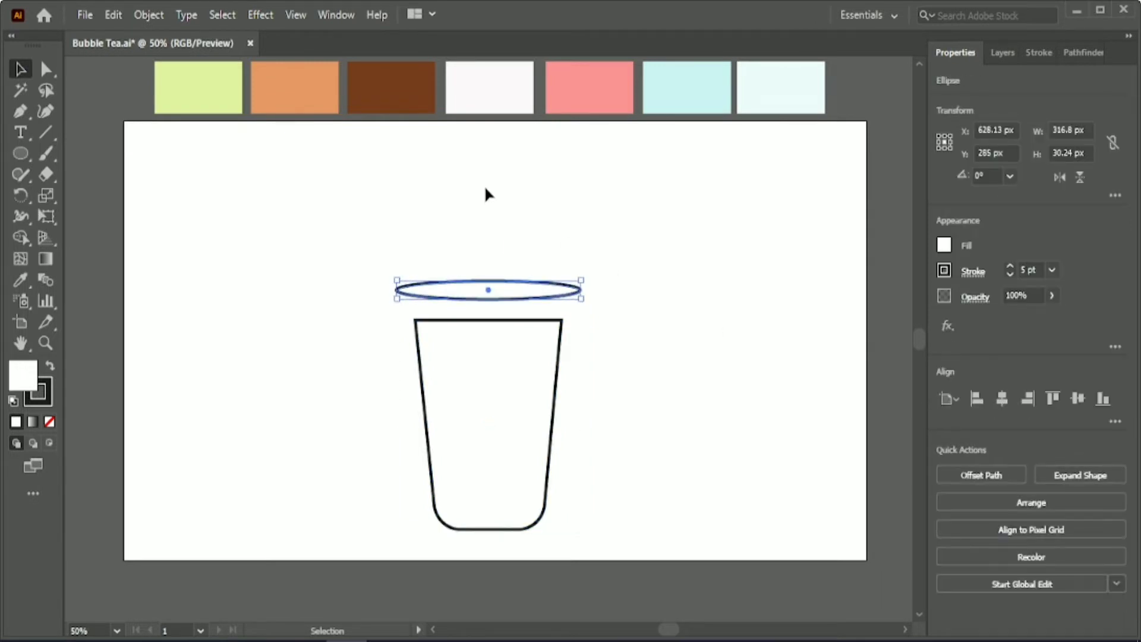
{"action": "left_click", "coordinate": [428, 203]}
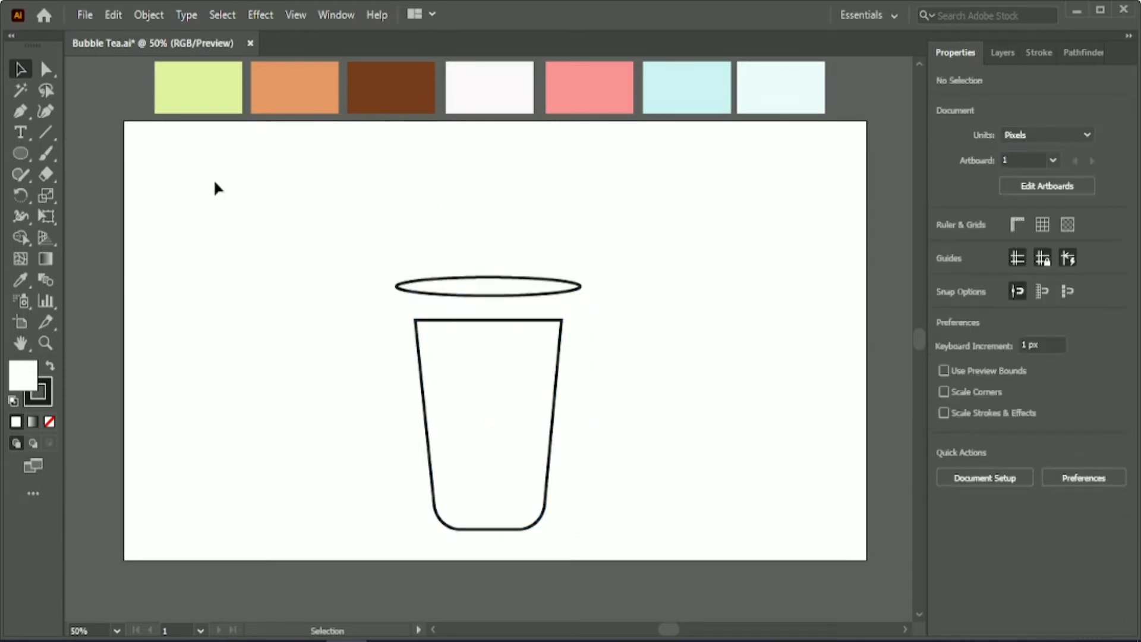
Step: Draw a closed lid rim about 354 × 56 px below the ellipse with the Pen tool, with slanted sides and a curved lower edge
{"action": "left_click", "coordinate": [20, 112]}
{"action": "scroll", "coordinate": [476, 334], "scroll_direction": "up", "scroll_amount": 2, "text": "alt"}
{"action": "scroll", "coordinate": [316, 283], "scroll_direction": "down", "scroll_amount": 1}
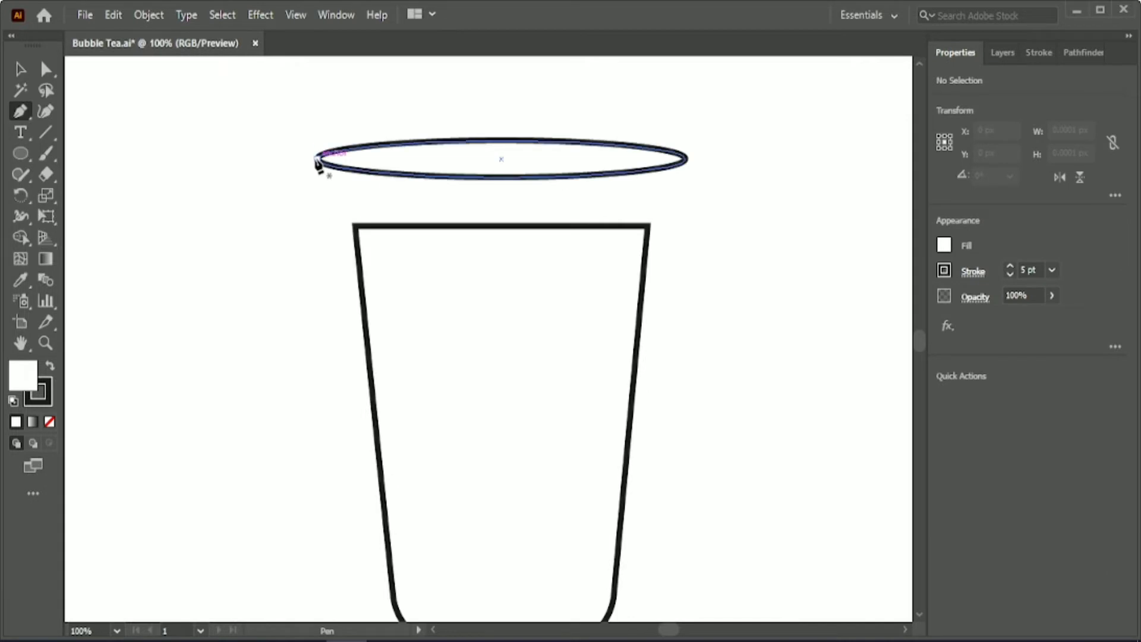
{"action": "left_click", "coordinate": [316, 160]}
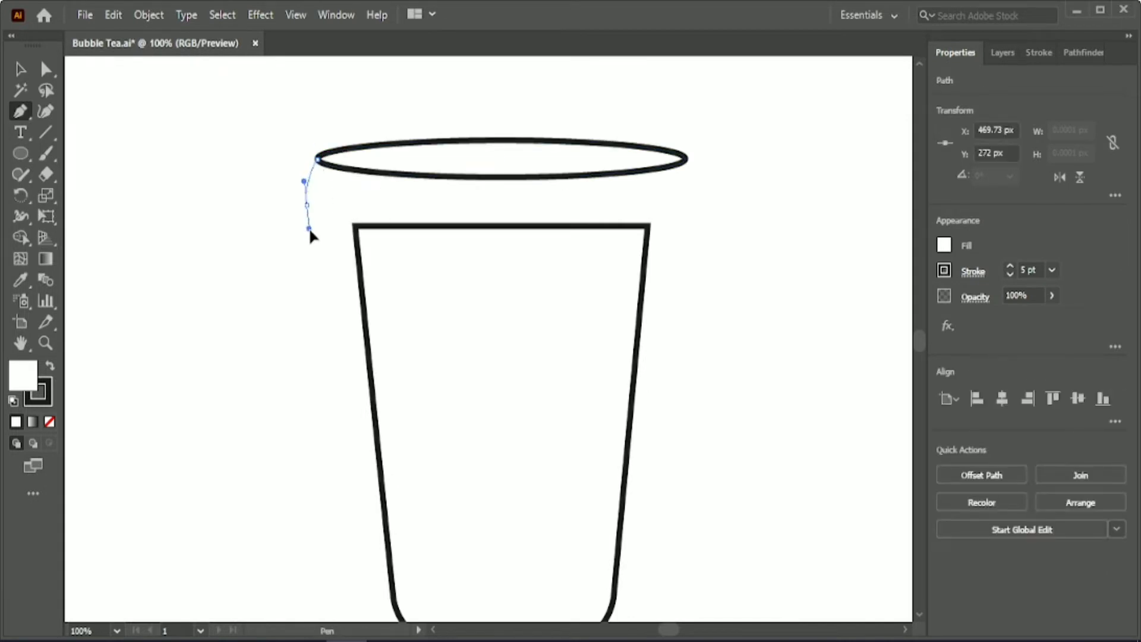
{"action": "left_click_drag", "start_coordinate": [307, 205], "coordinate": [303, 223]}
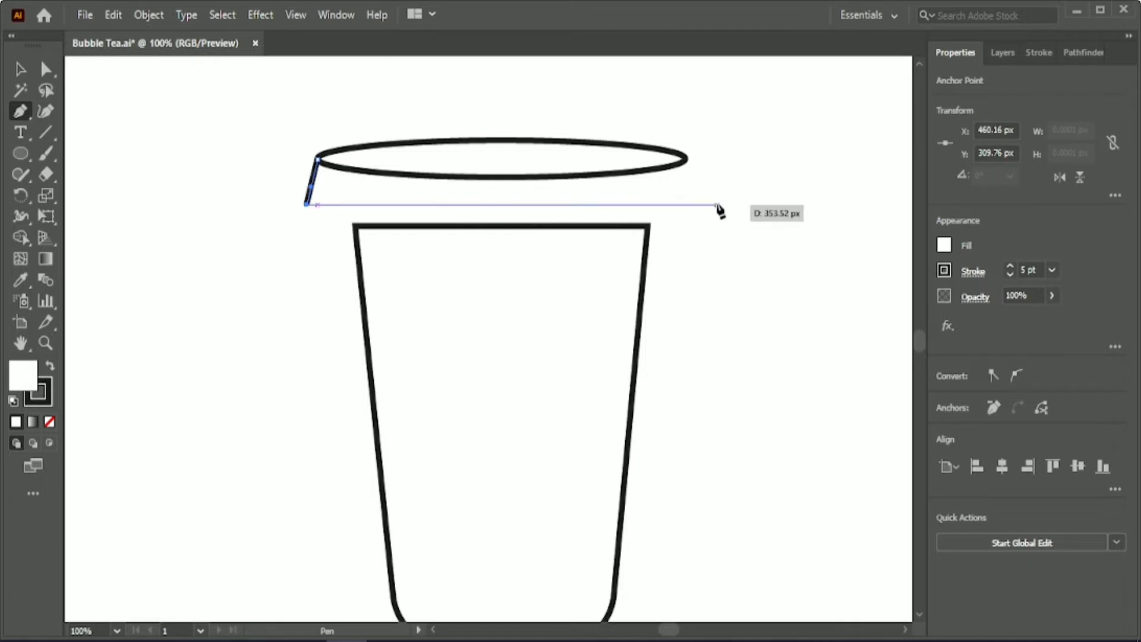
{"action": "left_click_drag", "start_coordinate": [717, 205], "coordinate": [774, 154]}
{"action": "left_click", "coordinate": [521, 206]}
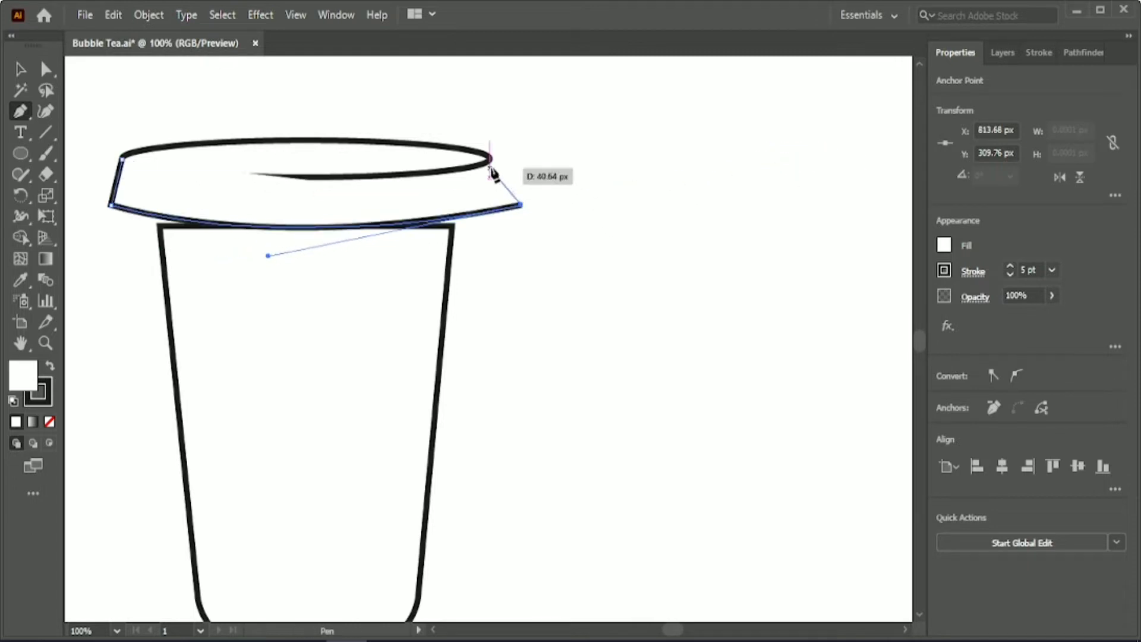
{"action": "left_click", "coordinate": [489, 160]}
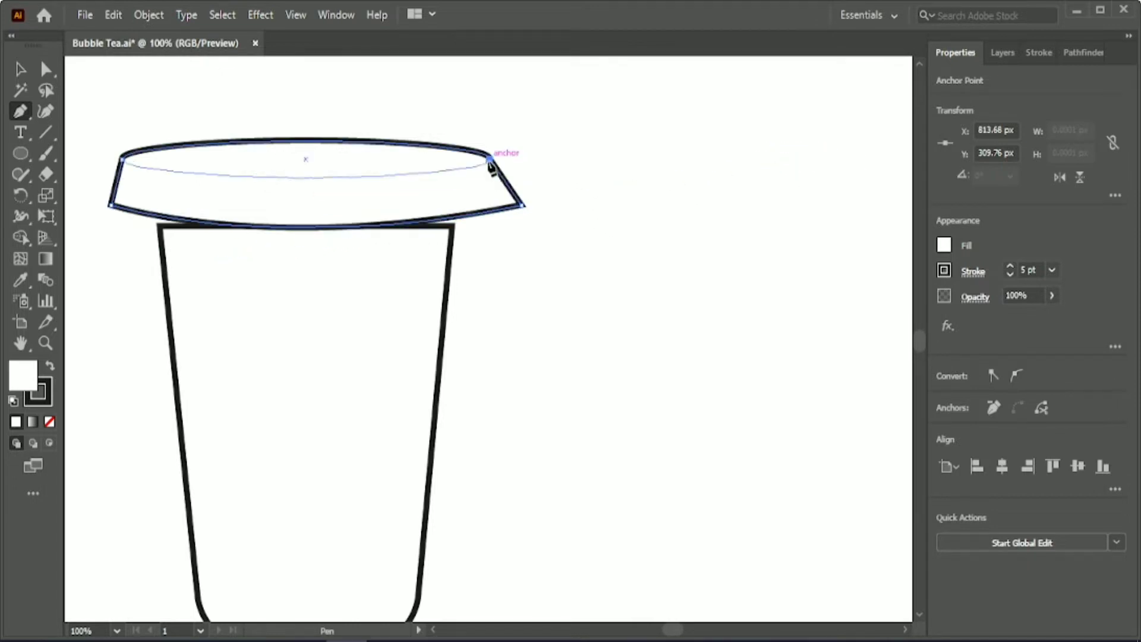
{"action": "left_click", "coordinate": [121, 159]}
{"action": "key", "text": "v"}
Step: Arrange the flat ellipse in front of the lid rim
{"action": "left_click_drag", "start_coordinate": [673, 630], "coordinate": [670, 630]}
{"action": "left_click", "coordinate": [483, 144]}
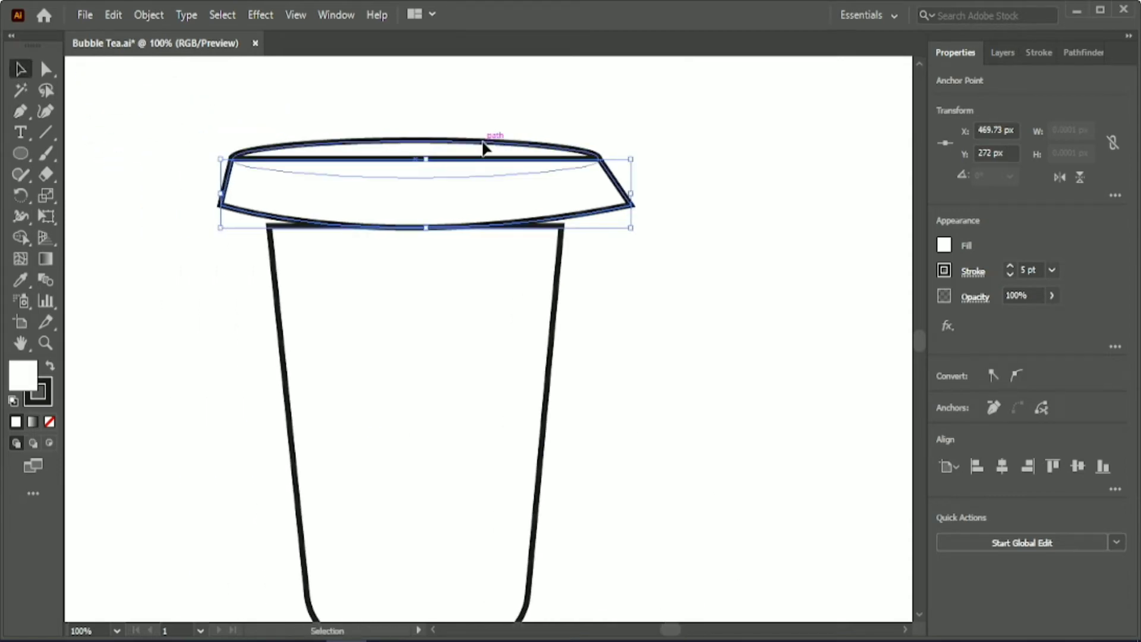
{"action": "right_click", "coordinate": [484, 144]}
{"action": "mouse_move", "coordinate": [657, 467]}
{"action": "left_click", "coordinate": [701, 461]}
{"action": "left_click", "coordinate": [645, 256]}
Step: Nudge the cup down 14 px to separate it from the lid rim
{"action": "left_click", "coordinate": [468, 312]}
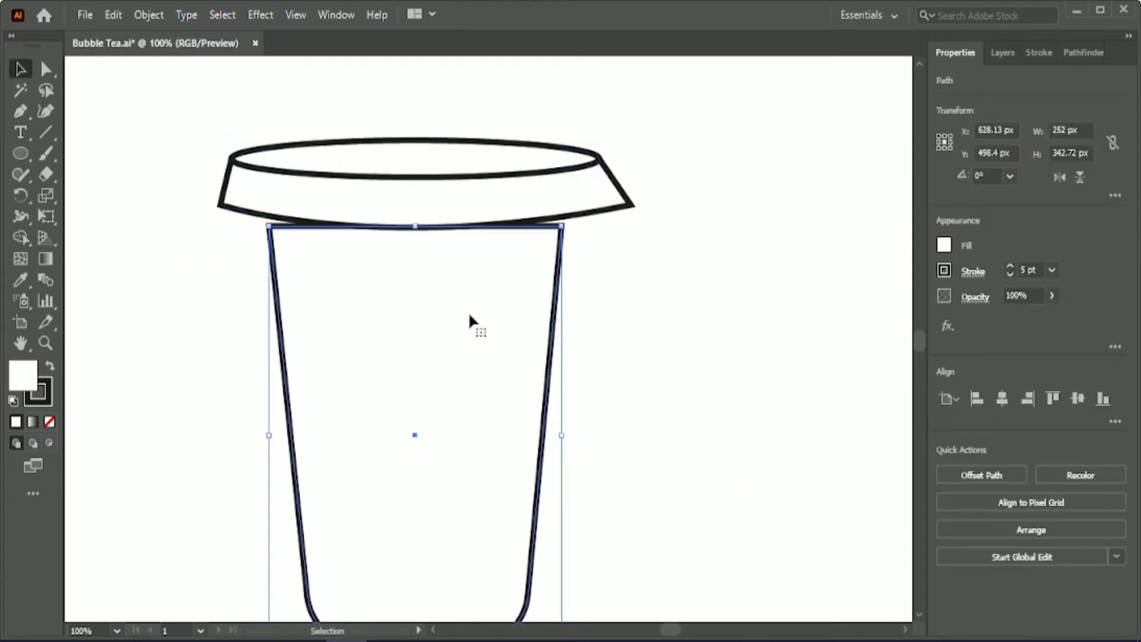
{"action": "key", "text": "Down"}
{"action": "key", "text": "Down"}
{"action": "key", "text": "Down"}
{"action": "key", "text": "Down"}
{"action": "key", "text": "Down"}
{"action": "key", "text": "Down"}
{"action": "key", "text": "Down"}
{"action": "key", "text": "Down"}
{"action": "key", "text": "Down"}
{"action": "key", "text": "Down"}
{"action": "key", "text": "Down"}
{"action": "key", "text": "Down"}
{"action": "key", "text": "Down"}
{"action": "key", "text": "Down"}
Step: Move the lid rim's lower-right corner point inward to about X 802 px to even out the slanted sides
{"action": "left_click", "coordinate": [452, 205]}
{"action": "key", "text": "a"}
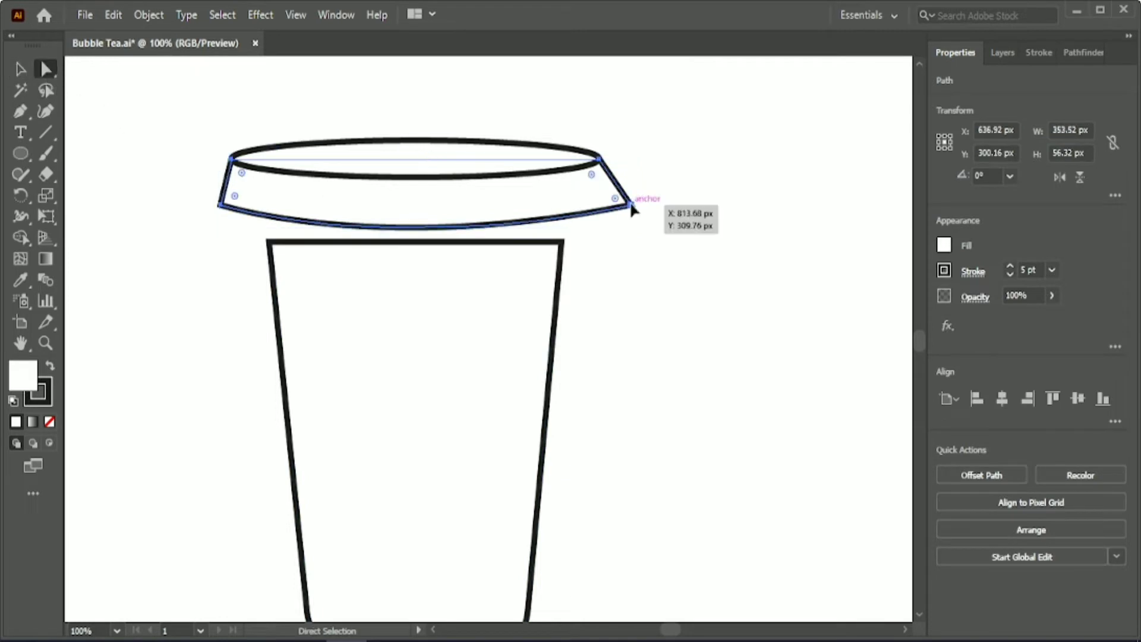
{"action": "left_click_drag", "start_coordinate": [632, 204], "coordinate": [628, 206]}
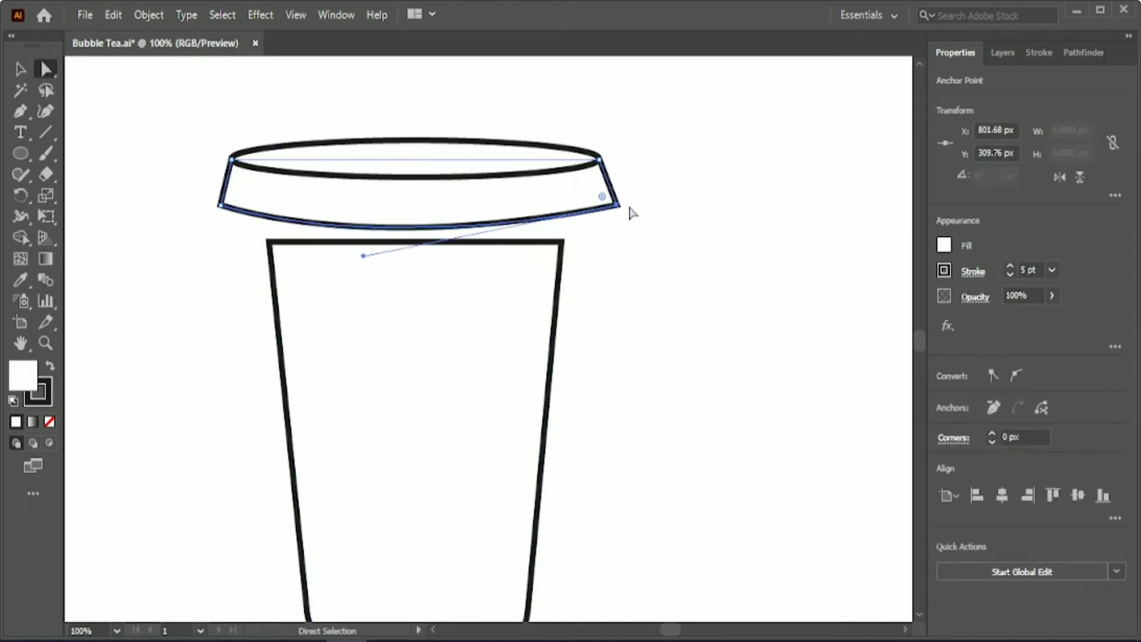
{"action": "left_click", "coordinate": [609, 284]}
{"action": "key", "text": "v"}
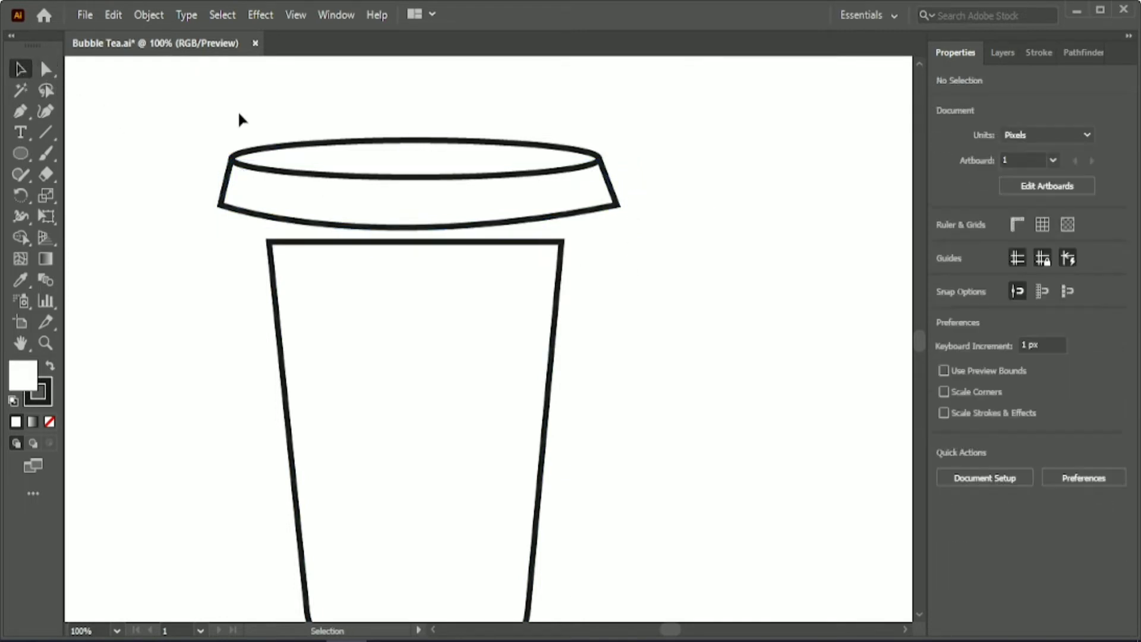
Step: Draw a circle about 311 px in diameter over the lid for the dome
{"action": "scroll", "coordinate": [239, 116], "scroll_direction": "down", "scroll_amount": 1}
{"action": "left_click_drag", "start_coordinate": [677, 630], "coordinate": [672, 630]}
{"action": "scroll", "coordinate": [601, 519], "scroll_direction": "down", "scroll_amount": 1}
{"action": "key", "text": "l"}
{"action": "left_click_drag", "start_coordinate": [260, 173], "coordinate": [305, 173]}
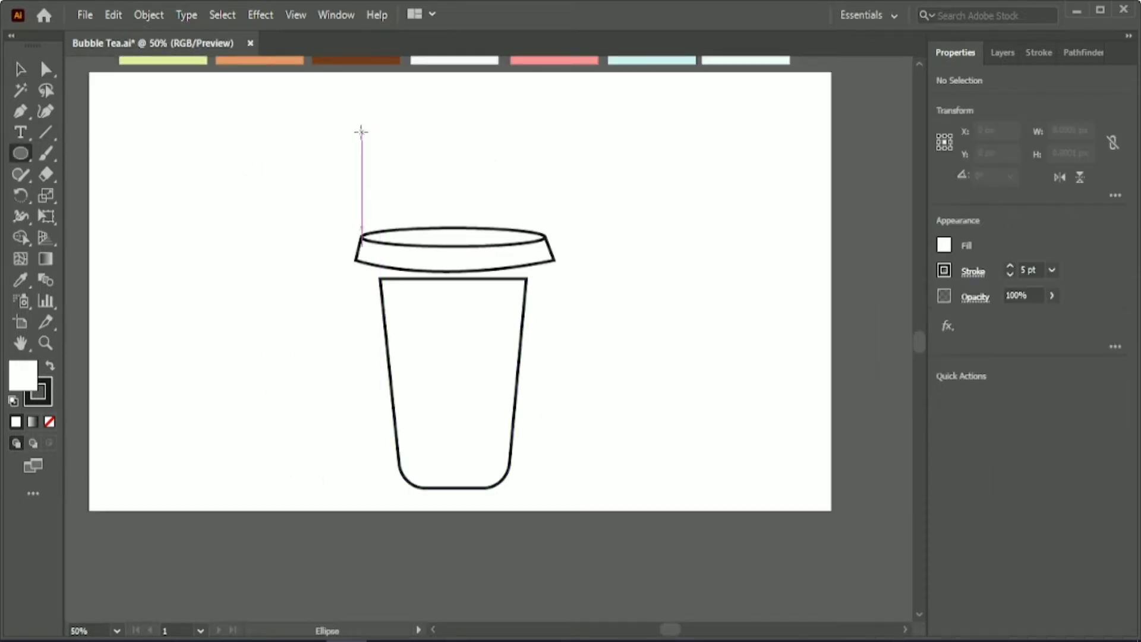
{"action": "mouse_move", "coordinate": [359, 128]}
{"action": "left_mouse_down"}
{"action": "mouse_move", "coordinate": [502, 324]}
{"action": "mouse_move", "coordinate": [542, 321]}
{"action": "left_mouse_up"}
{"action": "key", "text": "v"}
Step: Set the dome circle's fill to none, keeping its black stroke
{"action": "left_click", "coordinate": [51, 365]}
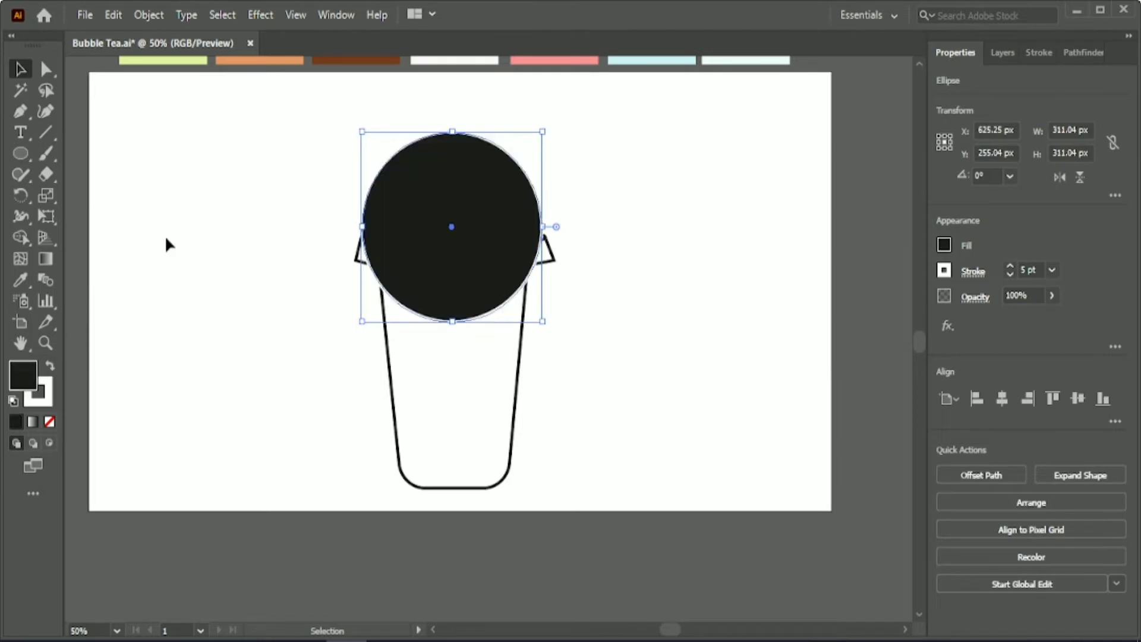
{"action": "left_click", "coordinate": [52, 366]}
{"action": "left_click", "coordinate": [945, 245]}
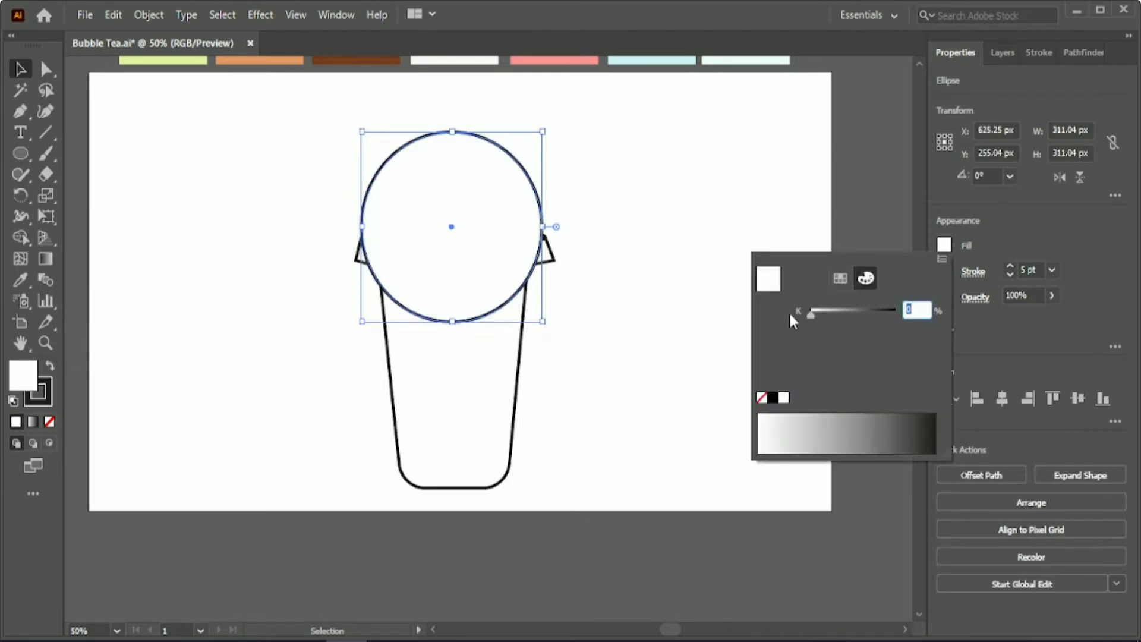
{"action": "left_click", "coordinate": [762, 397]}
{"action": "left_click", "coordinate": [743, 369]}
{"action": "left_click", "coordinate": [611, 262]}
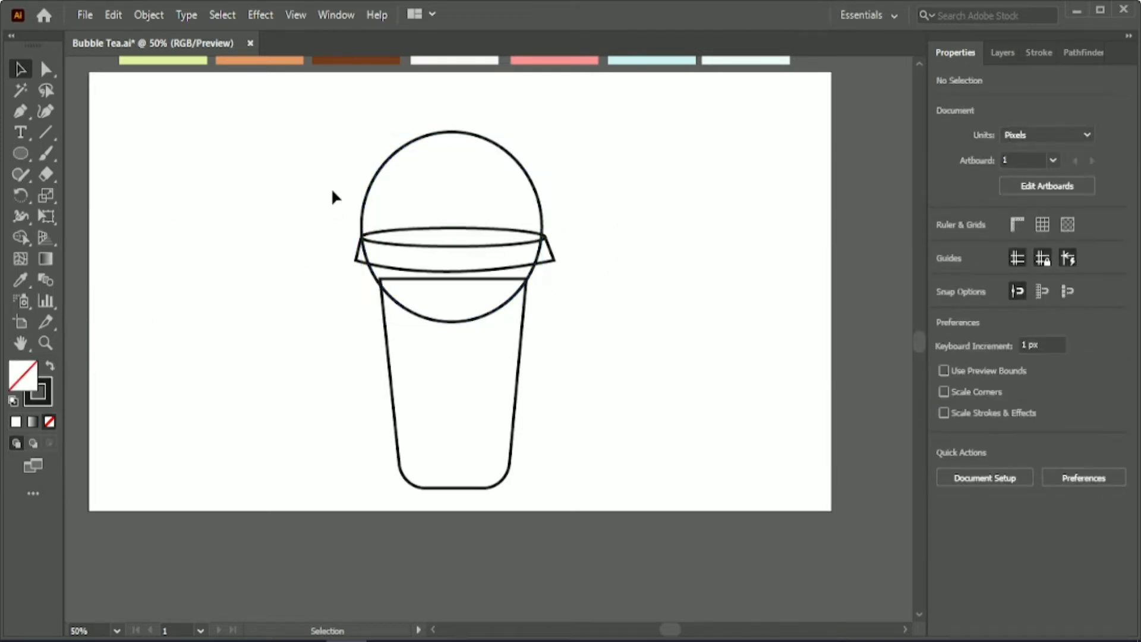
Step: Center the dome circle, lid parts and cup horizontally with each other
{"action": "left_click_drag", "start_coordinate": [331, 191], "coordinate": [582, 511]}
{"action": "left_click", "coordinate": [1002, 398]}
{"action": "left_click", "coordinate": [613, 291]}
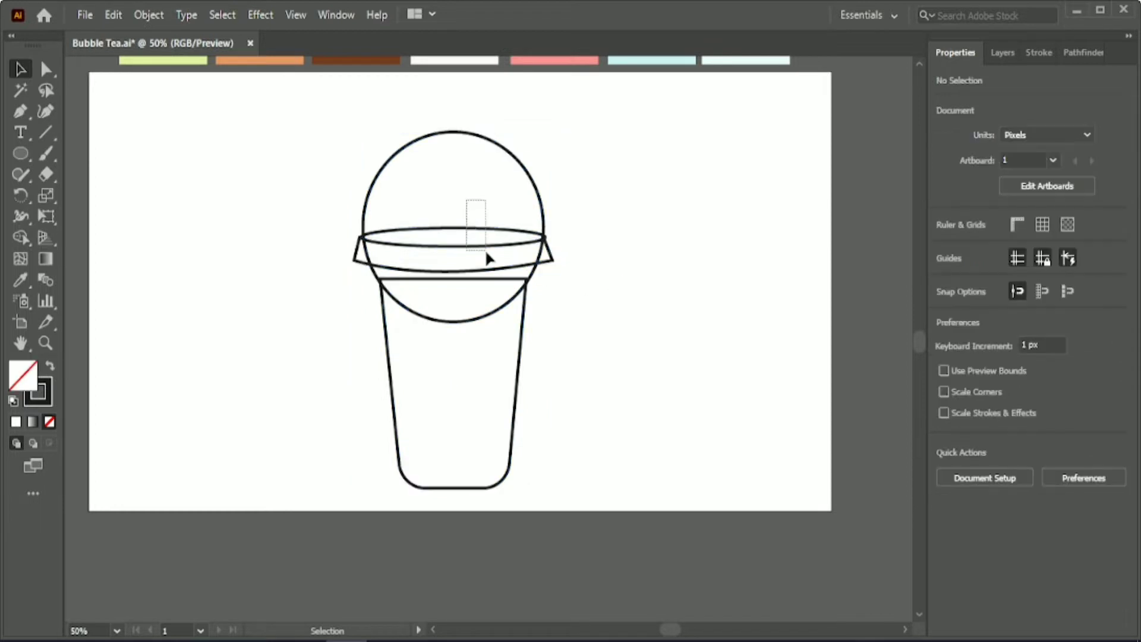
{"action": "left_click", "coordinate": [484, 255]}
{"action": "left_click", "coordinate": [623, 294]}
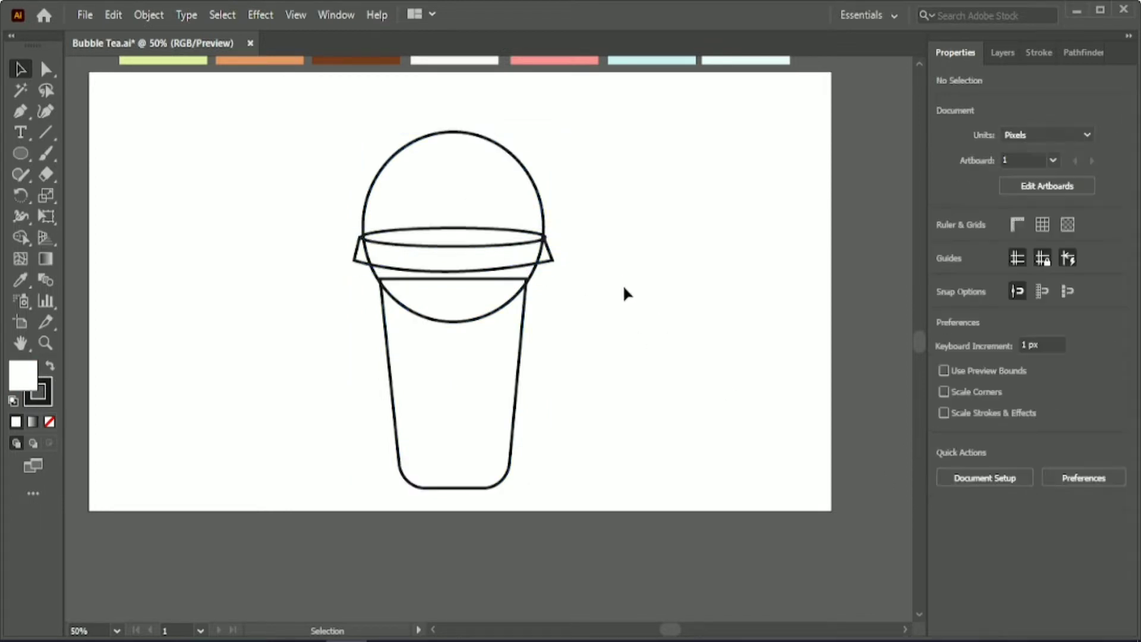
Step: Group the lid's ellipse and rim, and nudge the lid 2 px to the right
{"action": "scroll", "coordinate": [555, 298], "scroll_direction": "up", "scroll_amount": 1}
{"action": "left_click", "coordinate": [403, 225]}
{"action": "left_click", "coordinate": [982, 541]}
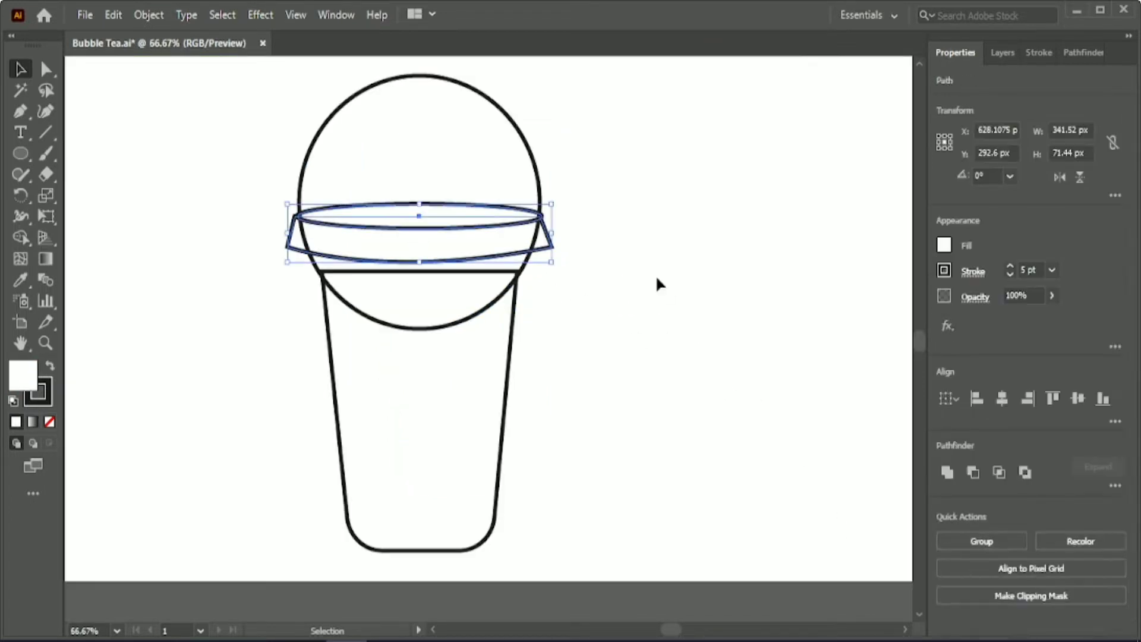
{"action": "left_click", "coordinate": [656, 280]}
{"action": "left_click", "coordinate": [491, 255]}
{"action": "key", "text": "Right"}
{"action": "key", "text": "Right"}
{"action": "left_click", "coordinate": [592, 252]}
{"action": "left_click_drag", "start_coordinate": [419, 159], "coordinate": [441, 250]}
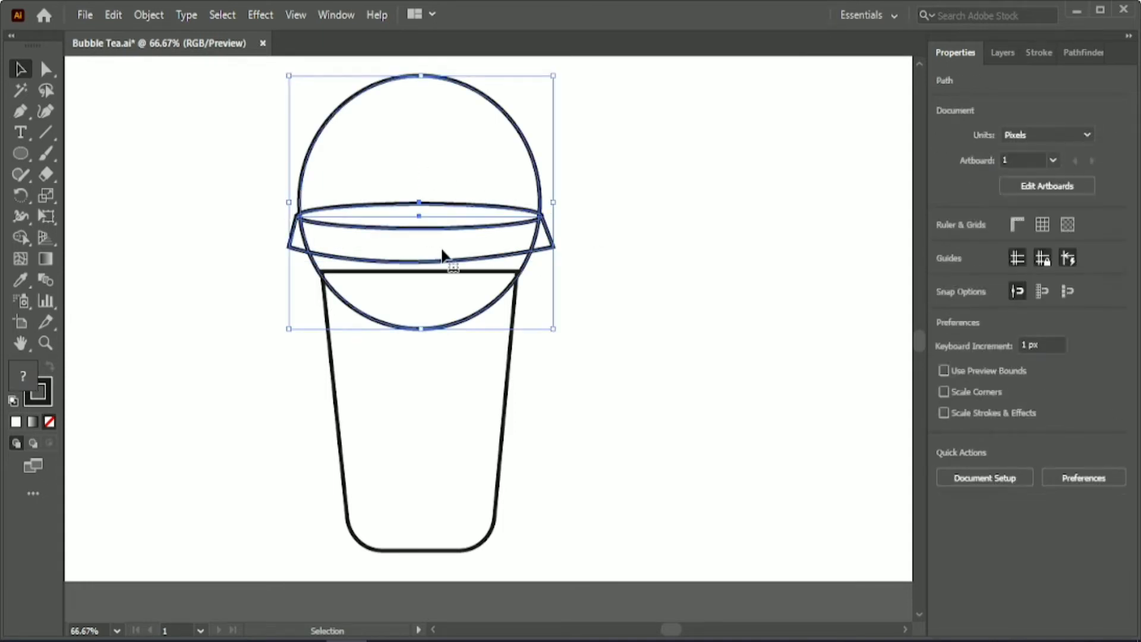
{"action": "left_click", "coordinate": [538, 145], "text": "shift"}
{"action": "left_click", "coordinate": [358, 146]}
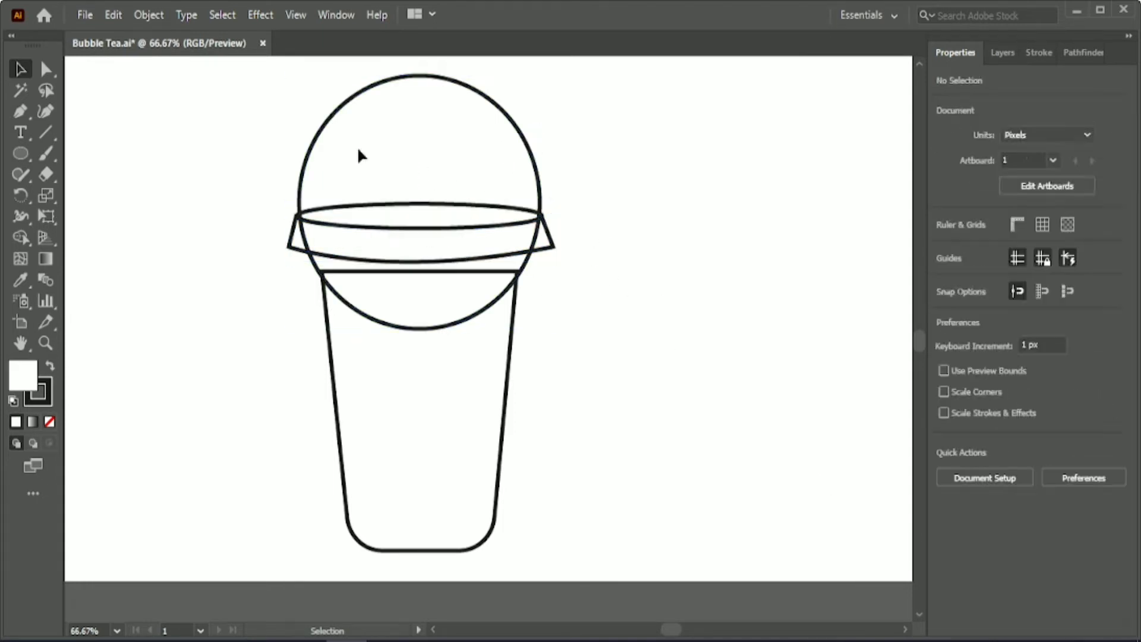
Step: Align the dome circle and the lid group vertically at their centres
{"action": "left_click_drag", "start_coordinate": [275, 164], "coordinate": [333, 257]}
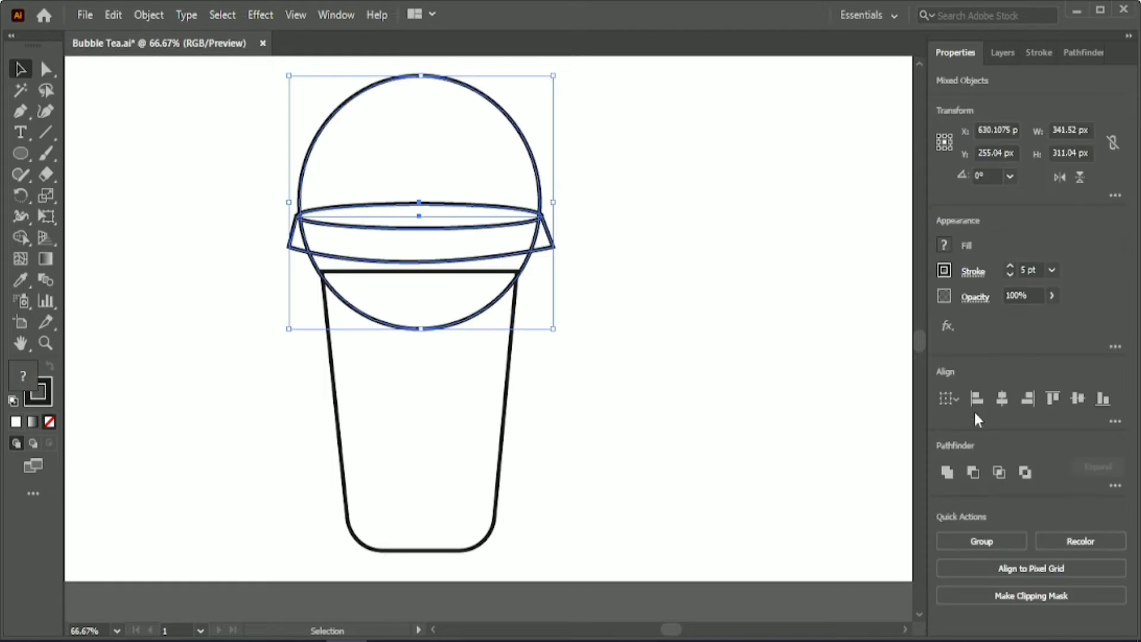
{"action": "left_click", "coordinate": [1077, 403]}
{"action": "left_click", "coordinate": [559, 280]}
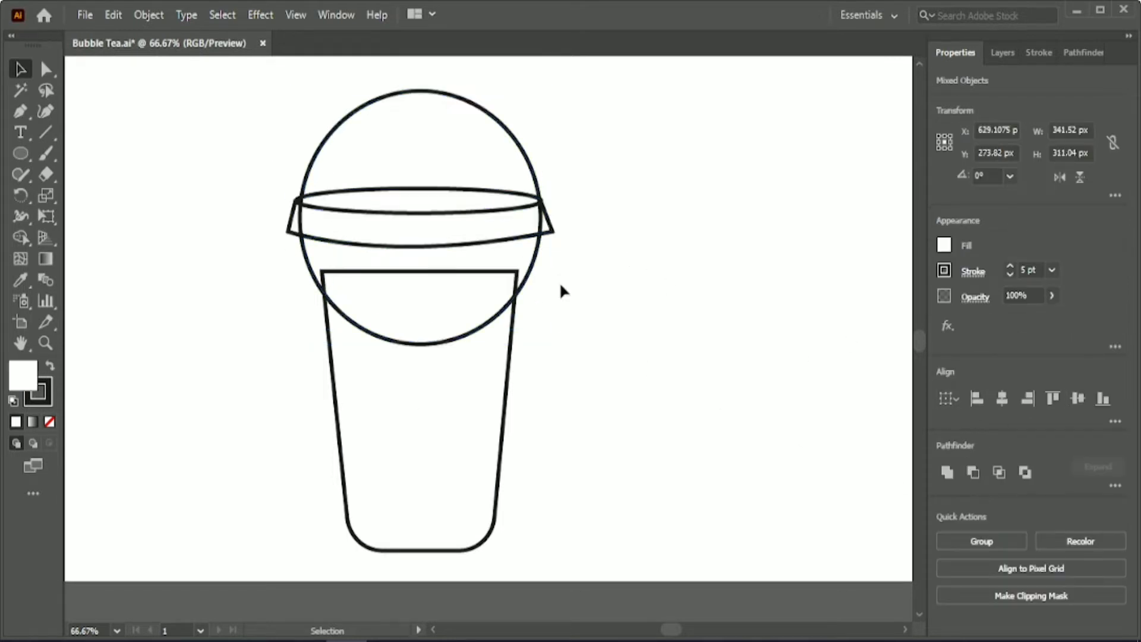
Step: Move the dome circle about 25 px up and 2 px left so its widest part meets the ends of the lid's ellipse
{"action": "left_click", "coordinate": [532, 266]}
{"action": "key", "text": "Up"}
{"action": "key", "text": "Up"}
{"action": "key", "text": "Up"}
{"action": "key", "text": "Up"}
{"action": "key", "text": "Up"}
{"action": "key", "text": "Up"}
{"action": "key", "text": "Up"}
{"action": "key", "text": "Up"}
{"action": "key", "text": "Up"}
{"action": "key", "text": "Up"}
{"action": "key", "text": "Up"}
{"action": "key", "text": "Up"}
{"action": "key", "text": "Up"}
{"action": "key", "text": "Up"}
{"action": "key", "text": "Up"}
{"action": "key", "text": "Up"}
{"action": "key", "text": "Up"}
{"action": "key", "text": "Up"}
{"action": "key", "text": "Up"}
{"action": "key", "text": "Up"}
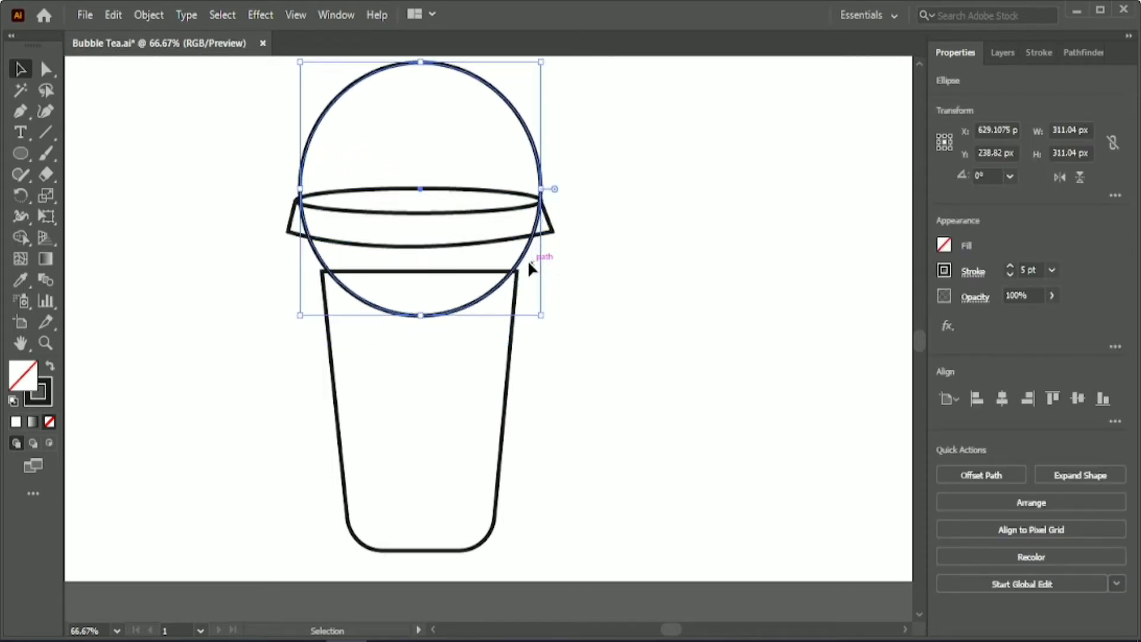
{"action": "left_click_drag", "start_coordinate": [300, 189], "coordinate": [300, 193]}
{"action": "key", "text": "Down"}
{"action": "key", "text": "Down"}
{"action": "key", "text": "Down"}
{"action": "key", "text": "Down"}
{"action": "key", "text": "Down"}
{"action": "key", "text": "Down"}
{"action": "key", "text": "Down"}
{"action": "key", "text": "Down"}
{"action": "key", "text": "Down"}
{"action": "key", "text": "Down"}
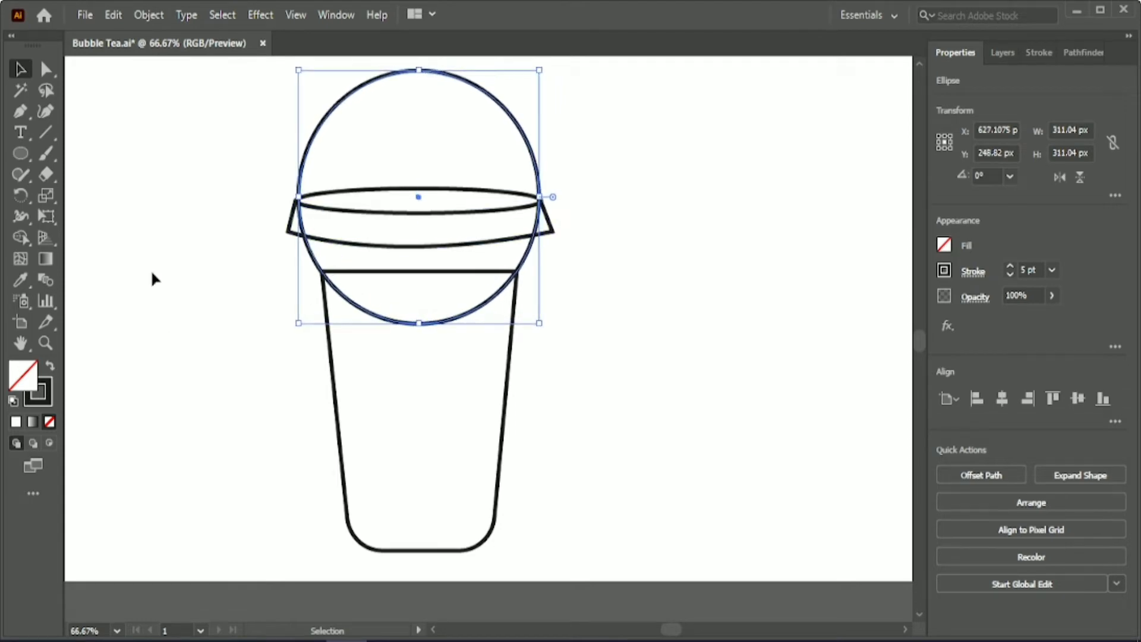
{"action": "left_click", "coordinate": [153, 228]}
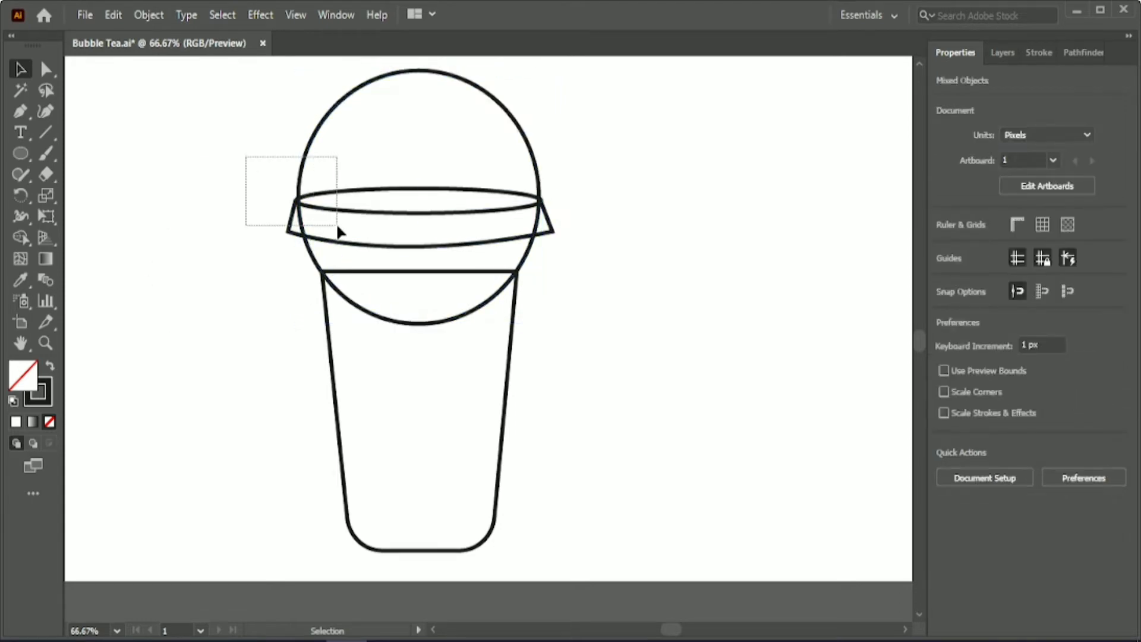
Step: Remove the dome circle's arc below the lid rim with the Shape Builder tool, leaving only the upper dome
{"action": "left_click_drag", "start_coordinate": [338, 232], "coordinate": [338, 232]}
{"action": "left_click", "coordinate": [19, 238]}
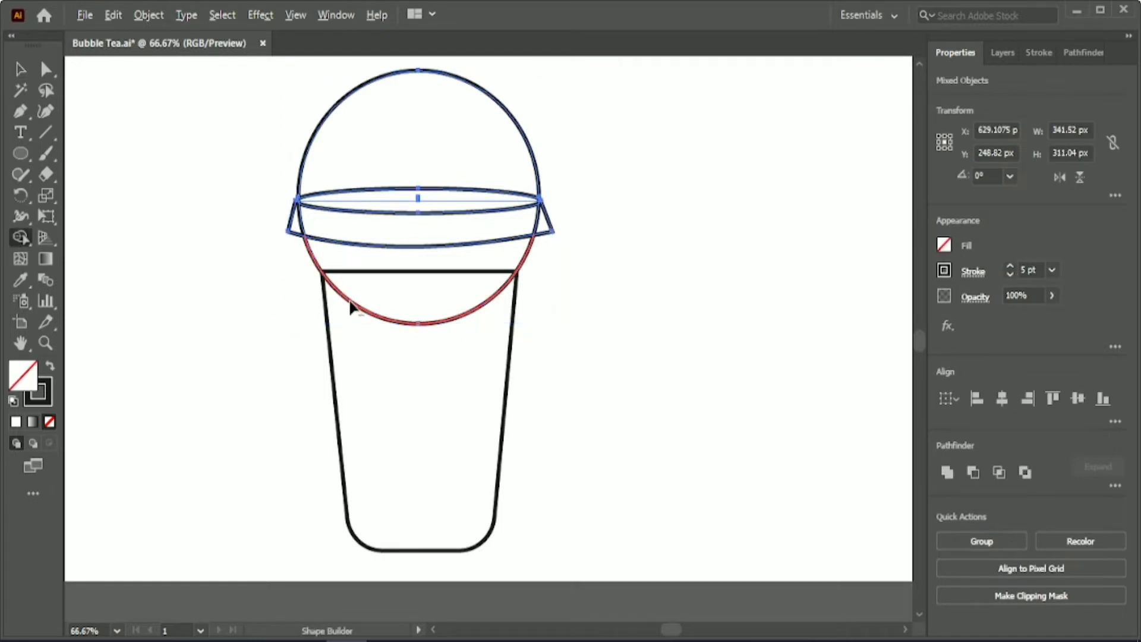
{"action": "left_click", "coordinate": [350, 302], "text": "alt"}
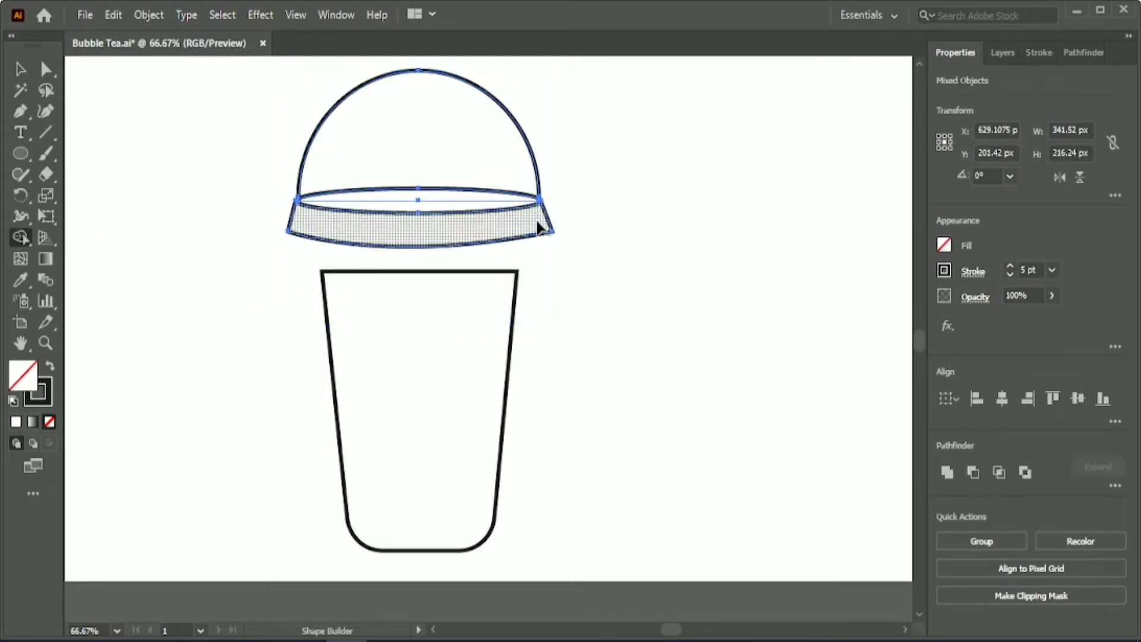
{"action": "left_click", "coordinate": [19, 69]}
{"action": "left_click", "coordinate": [183, 235]}
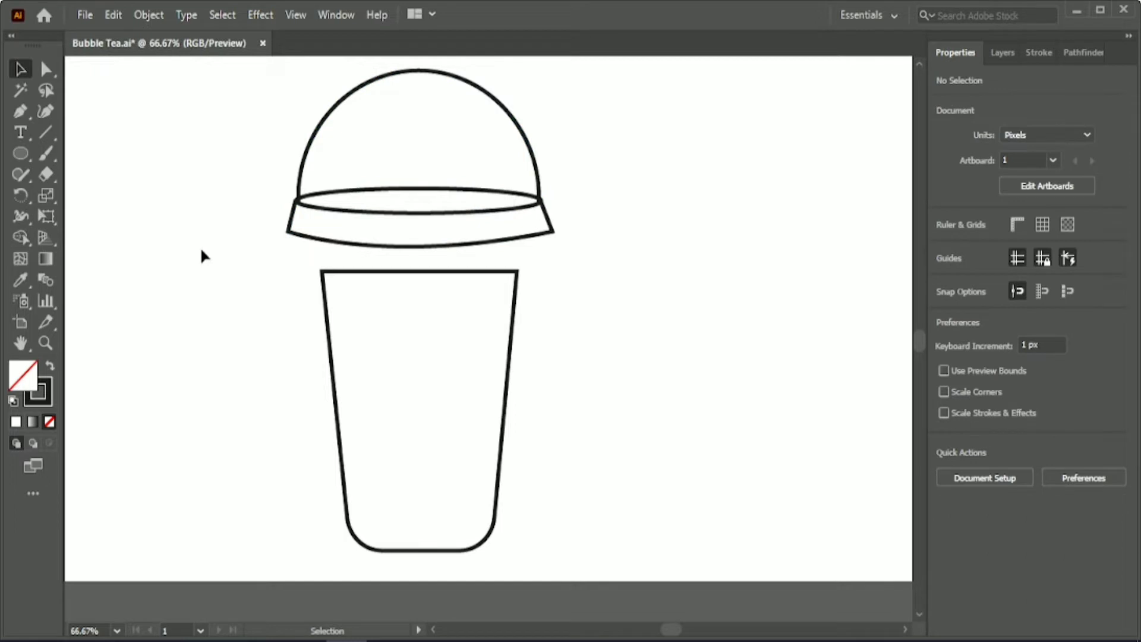
Step: Ungroup the lid's ellipse and rim
{"action": "left_click", "coordinate": [359, 245]}
{"action": "left_click", "coordinate": [987, 539]}
{"action": "left_click", "coordinate": [648, 285]}
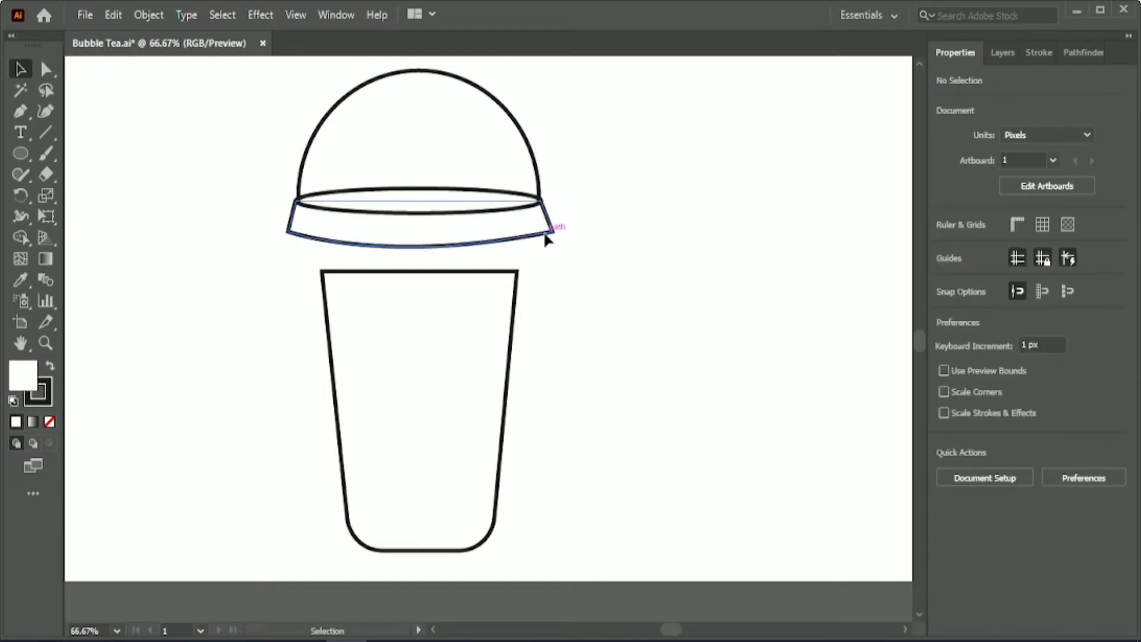
Step: Move the rim's lower-right anchor point slightly inward and down to even out the rim's shape
{"action": "left_click", "coordinate": [547, 236]}
{"action": "key", "text": "a"}
{"action": "left_click", "coordinate": [552, 232]}
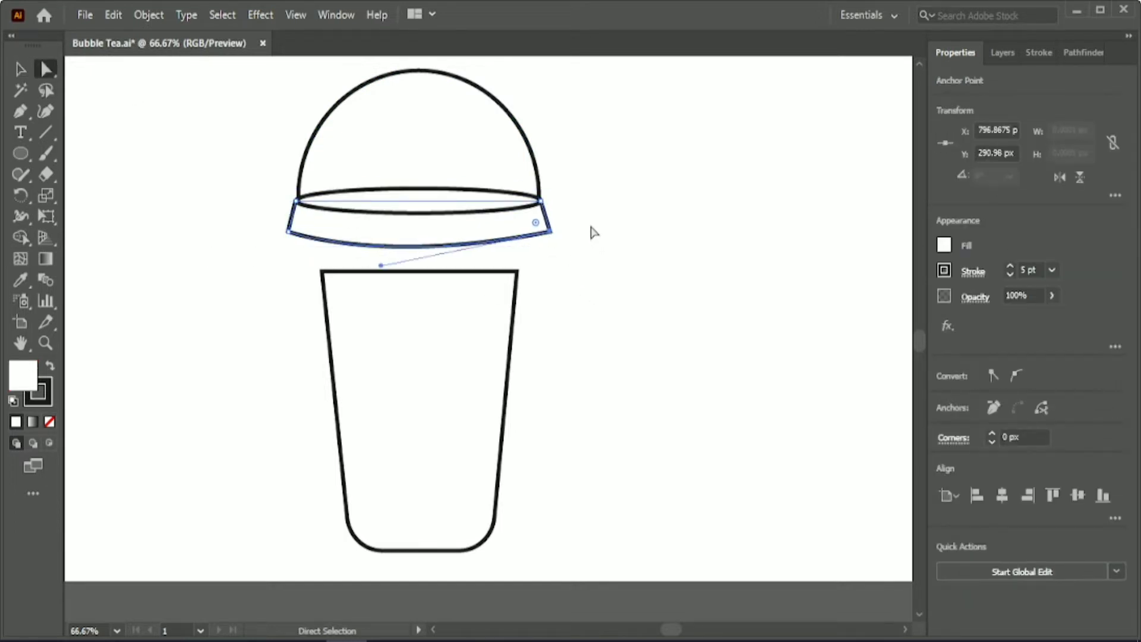
{"action": "left_click", "coordinate": [583, 227]}
{"action": "left_click", "coordinate": [20, 69]}
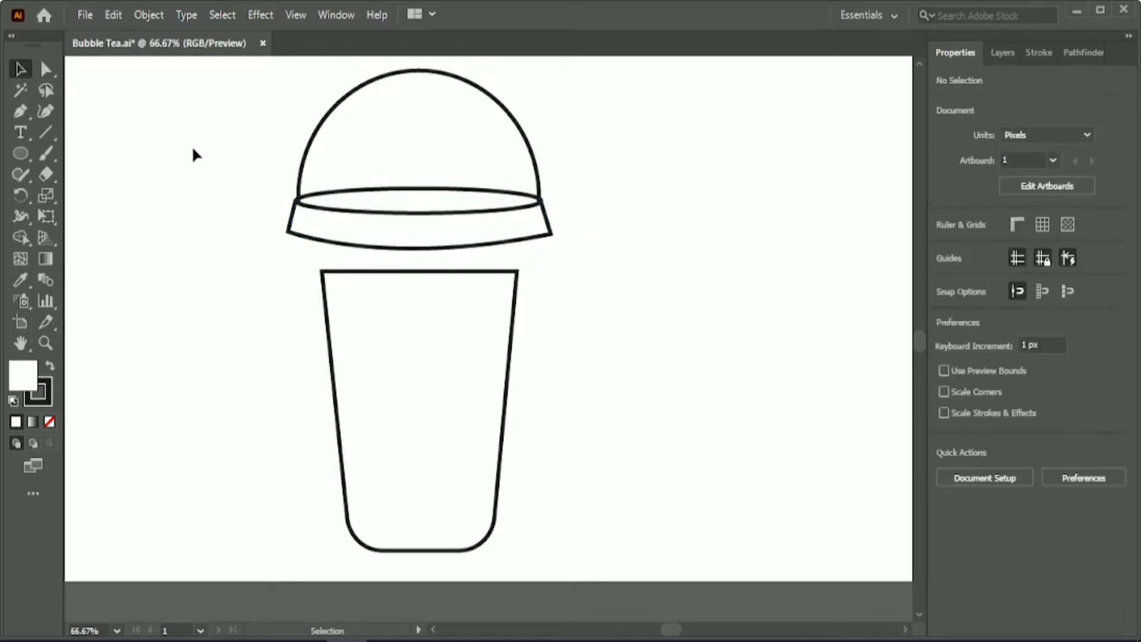
{"action": "left_click_drag", "start_coordinate": [317, 226], "coordinate": [382, 220]}
{"action": "left_click", "coordinate": [263, 284]}
Step: Fill the lid rim with the light cyan swatch colour and restore its black stroke
{"action": "scroll", "coordinate": [262, 284], "scroll_direction": "down", "scroll_amount": 1}
{"action": "scroll", "coordinate": [635, 597], "scroll_direction": "left", "scroll_amount": 3}
{"action": "scroll", "coordinate": [662, 619], "scroll_direction": "up", "scroll_amount": 1}
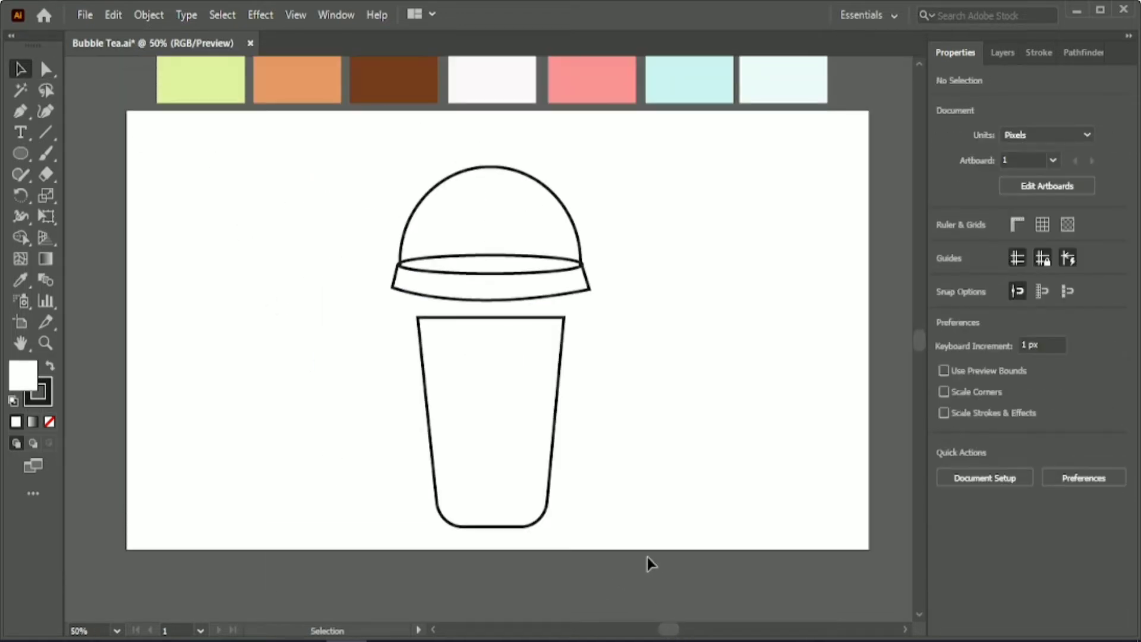
{"action": "left_click", "coordinate": [509, 300]}
{"action": "left_click", "coordinate": [22, 281]}
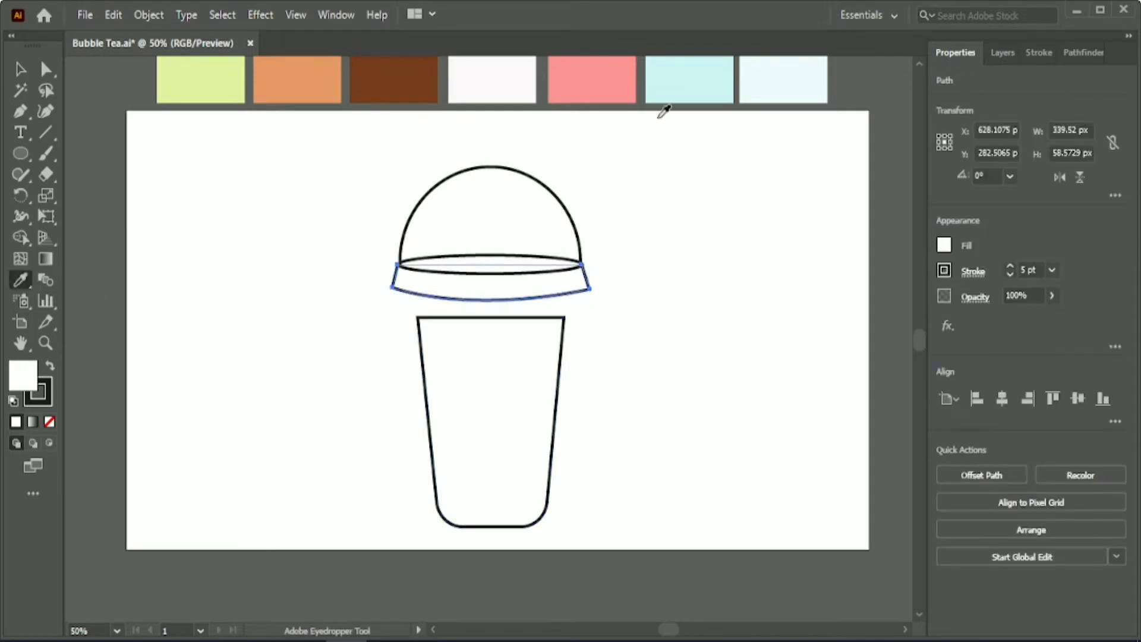
{"action": "left_click", "coordinate": [674, 85]}
{"action": "key", "text": "v"}
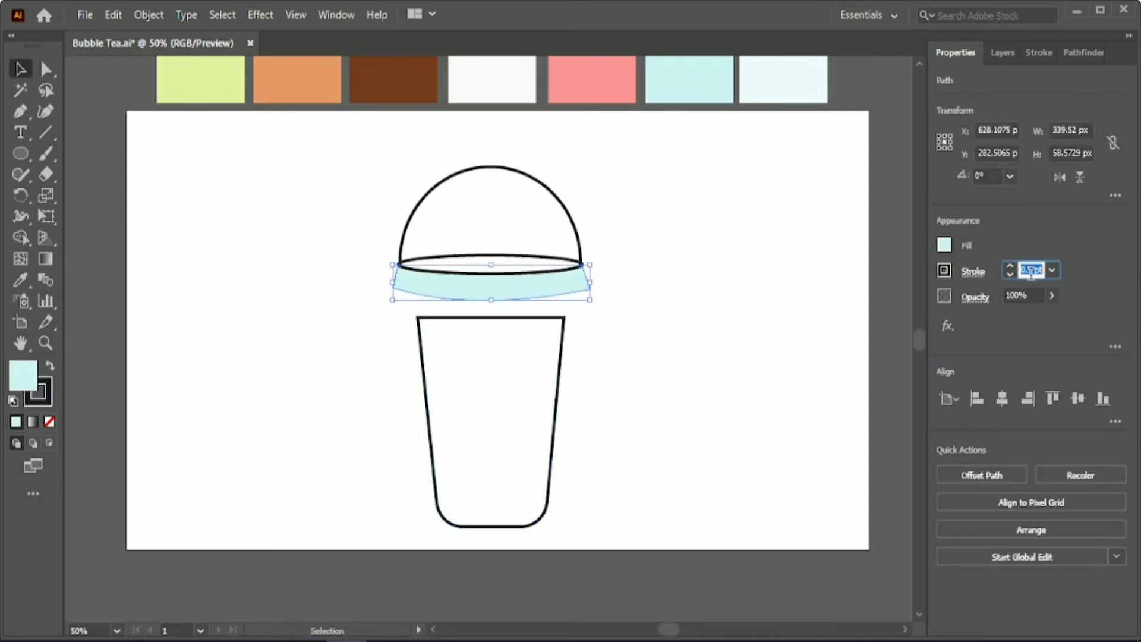
{"action": "left_click", "coordinate": [637, 368]}
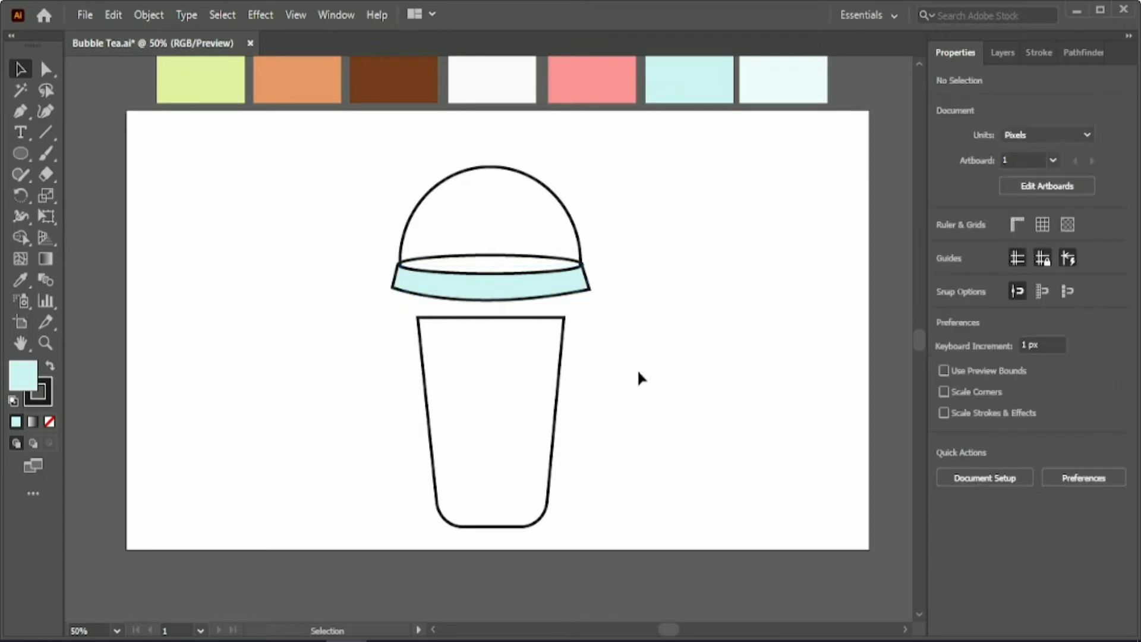
Step: Fill the dome and the lid's ellipse with the palest blue swatch colour and restore their black strokes
{"action": "left_click", "coordinate": [431, 193]}
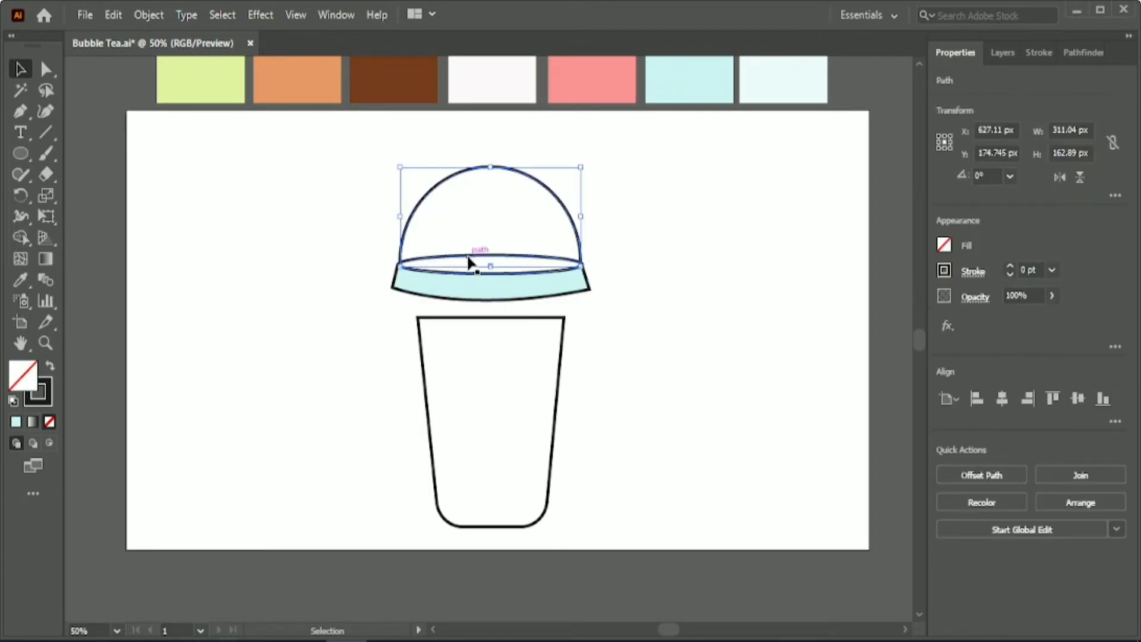
{"action": "left_click", "coordinate": [470, 259], "text": "shift"}
{"action": "key", "text": "i"}
{"action": "left_click", "coordinate": [761, 77]}
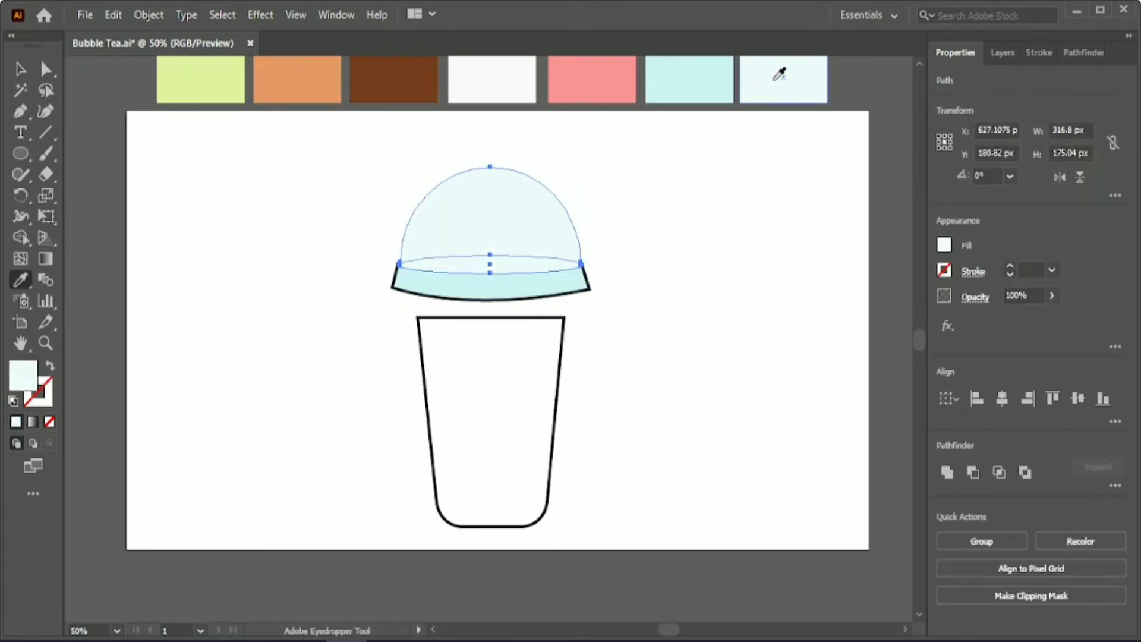
{"action": "type", "text": "v"}
{"action": "type", "text": "3"}
{"action": "key", "text": "Return"}
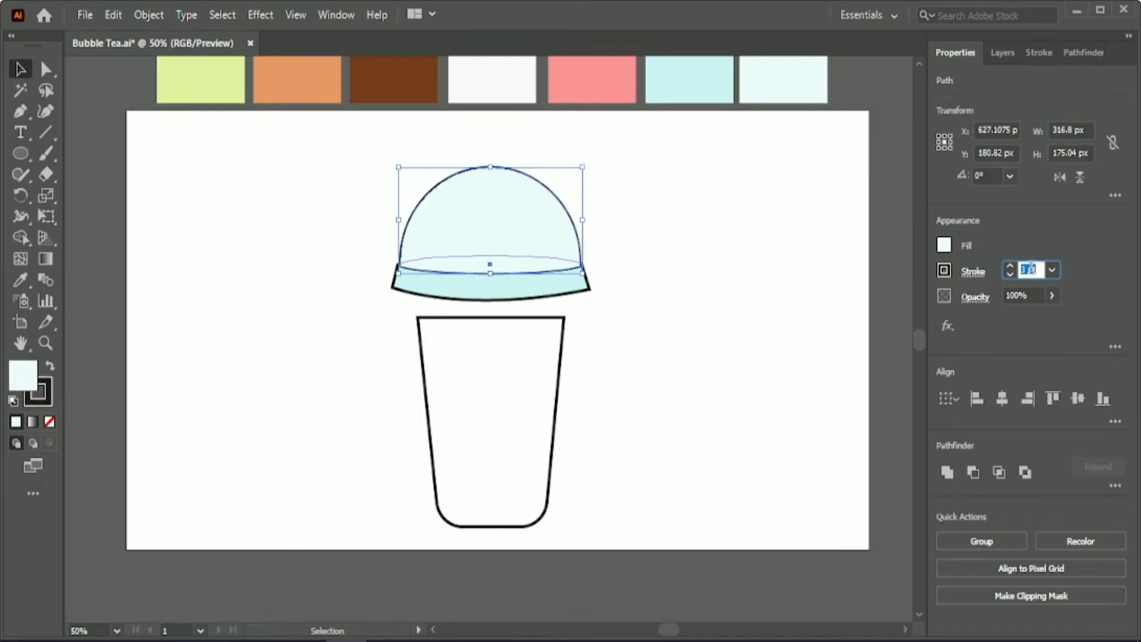
{"action": "left_click", "coordinate": [247, 195]}
Step: Send the dome behind the lid's ellipse
{"action": "left_click", "coordinate": [508, 199]}
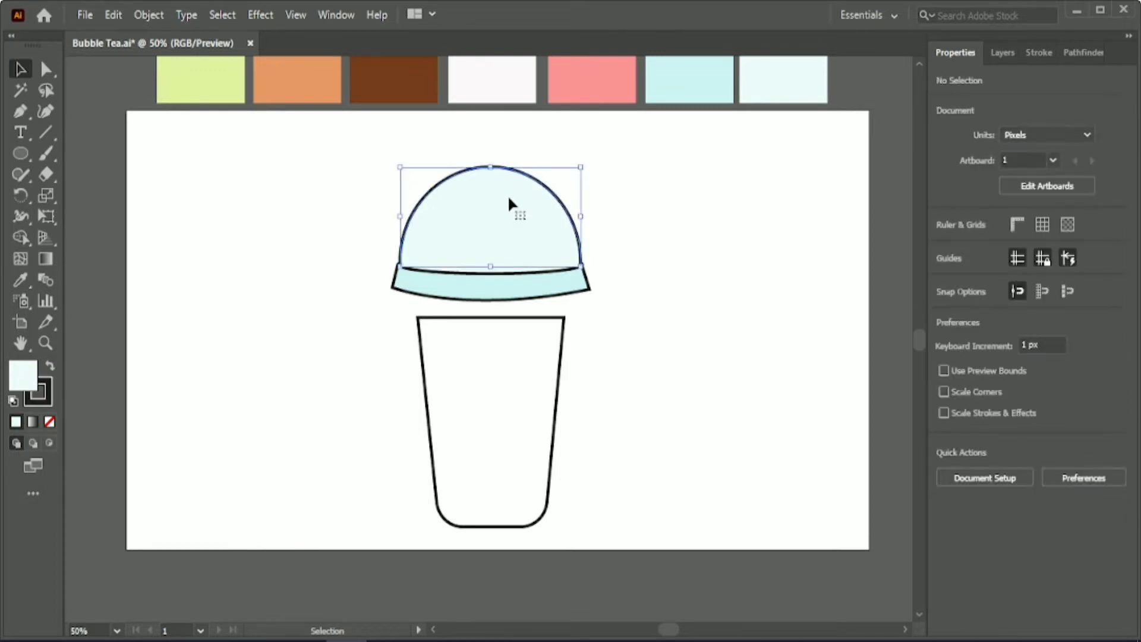
{"action": "right_click", "coordinate": [509, 199]}
{"action": "mouse_move", "coordinate": [589, 587]}
{"action": "left_click", "coordinate": [731, 522]}
{"action": "left_click", "coordinate": [654, 296]}
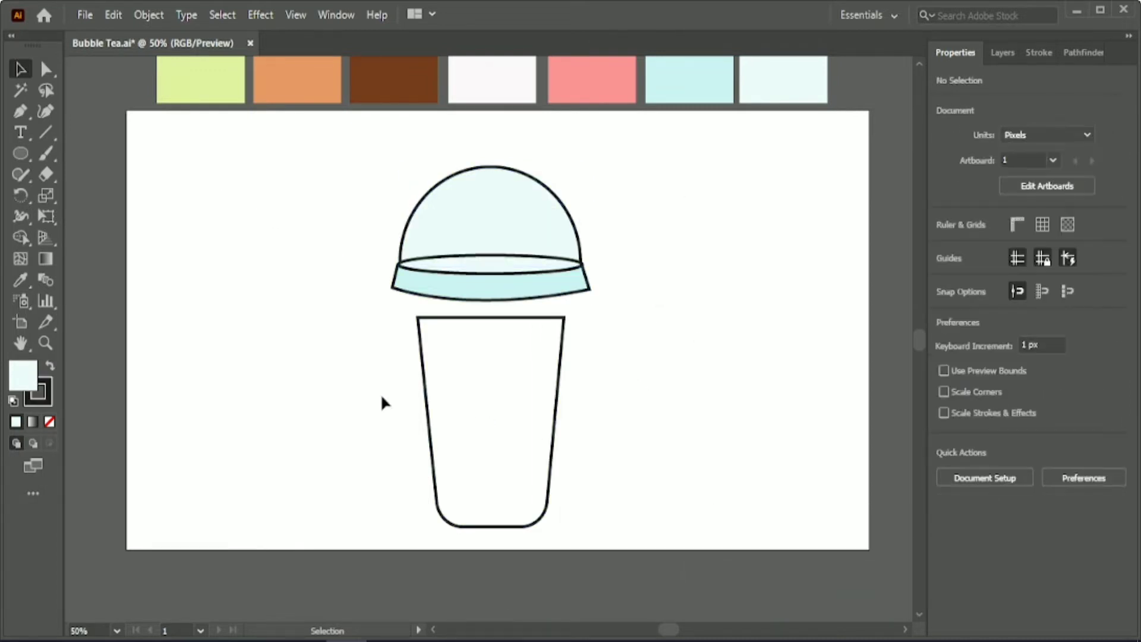
Step: Copy the dome's pale blue fill and black stroke to the cup body with the Eyedropper
{"action": "left_click", "coordinate": [425, 416]}
{"action": "key", "text": "i"}
{"action": "left_click", "coordinate": [488, 196]}
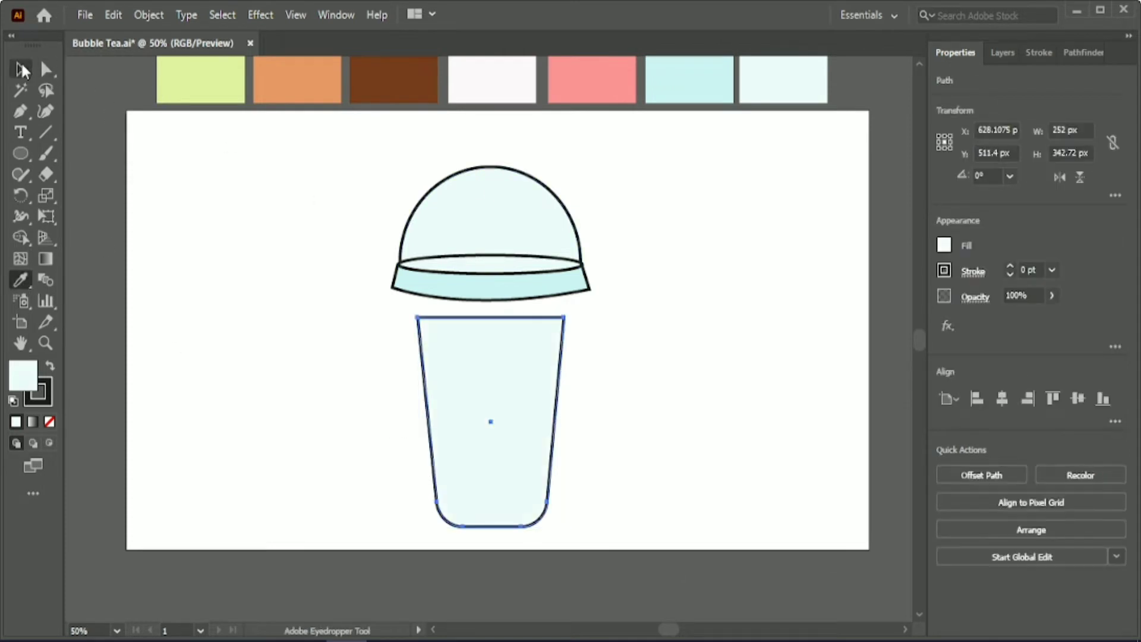
{"action": "left_click", "coordinate": [23, 70]}
{"action": "left_click", "coordinate": [343, 291]}
Step: Group the dome, ellipse and rim, and move the lid down until the rim overlaps the cup's upper edge
{"action": "left_click_drag", "start_coordinate": [456, 290], "coordinate": [432, 279]}
{"action": "key", "text": "ctrl+g"}
{"action": "left_click", "coordinate": [715, 364]}
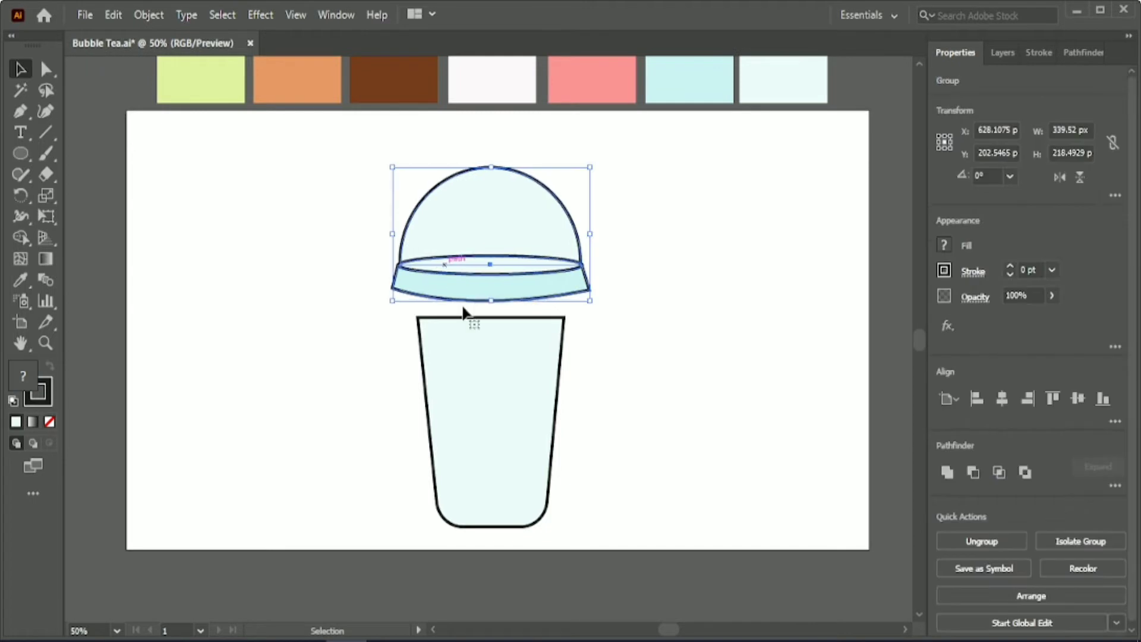
{"action": "key", "text": "shift+Down"}
{"action": "key", "text": "shift+Down"}
{"action": "key", "text": "shift+Down"}
{"action": "key", "text": "shift+Down"}
{"action": "key", "text": "shift+Down"}
{"action": "key", "text": "shift+Down"}
{"action": "key", "text": "shift+Down"}
{"action": "key", "text": "shift+Down"}
Step: Move the cup and its lid together to the left half of the artboard
{"action": "left_click_drag", "start_coordinate": [344, 230], "coordinate": [483, 416]}
{"action": "left_click_drag", "start_coordinate": [483, 416], "coordinate": [320, 386]}
{"action": "left_click", "coordinate": [527, 345]}
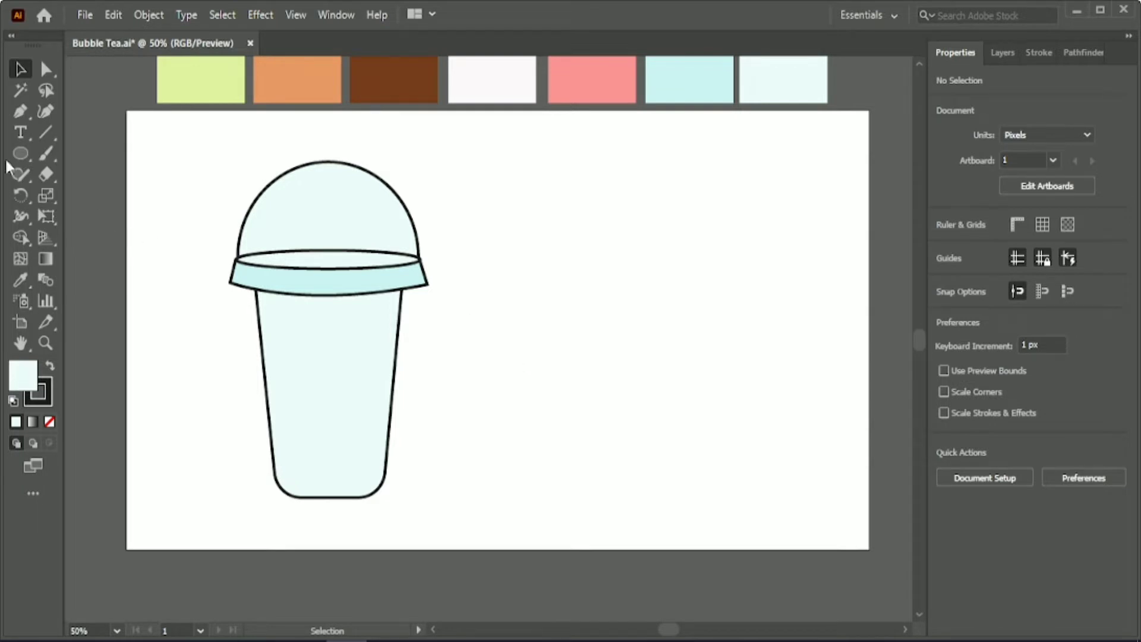
Step: Draw a tall, narrow rectangle about 32 by 518 px for the straw and place it to the right of the cup
{"action": "left_click", "coordinate": [20, 153]}
{"action": "left_click", "coordinate": [113, 161]}
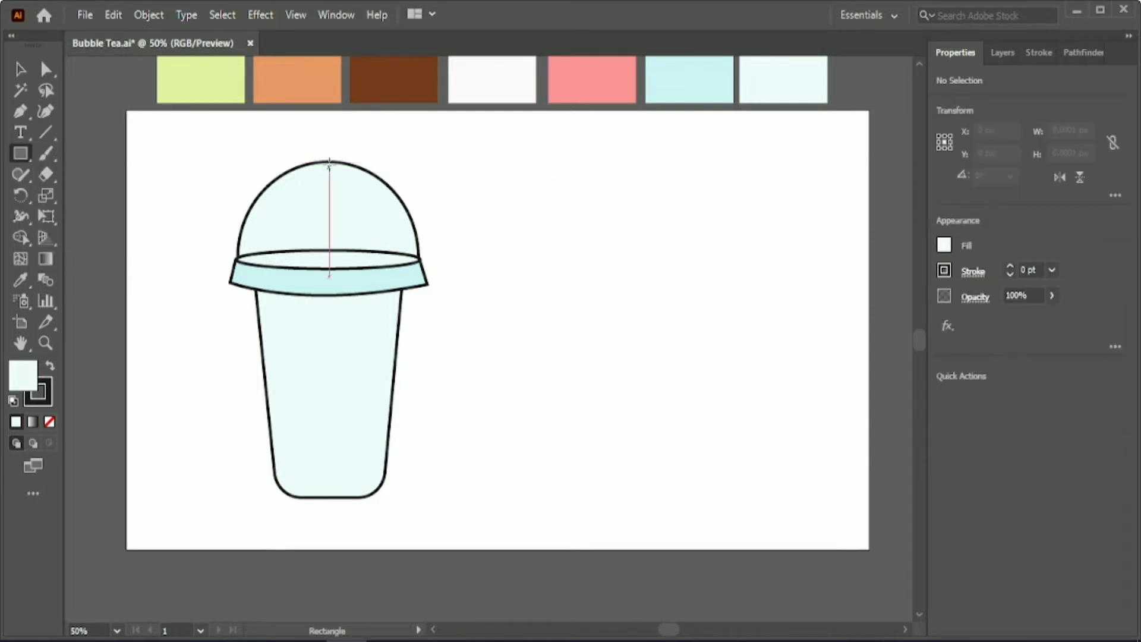
{"action": "mouse_move", "coordinate": [322, 121]}
{"action": "left_mouse_down"}
{"action": "mouse_move", "coordinate": [319, 393]}
{"action": "mouse_move", "coordinate": [341, 438]}
{"action": "left_mouse_up"}
{"action": "key", "text": "v"}
{"action": "left_click_drag", "start_coordinate": [326, 284], "coordinate": [576, 310]}
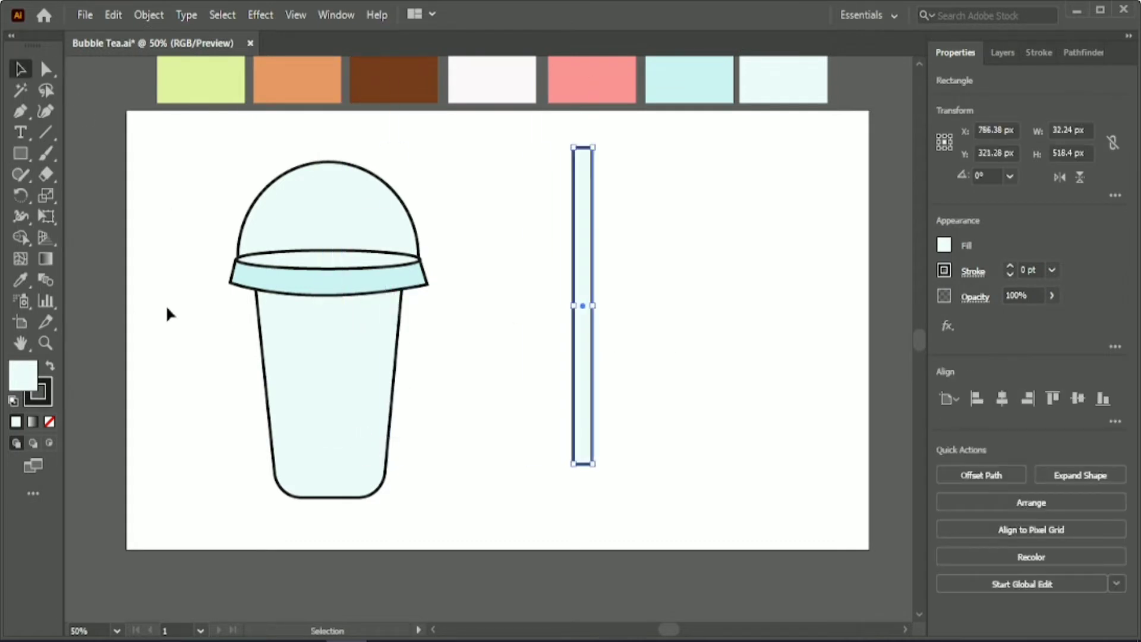
Step: Fill the straw rectangle with the off-white swatch colour and give it a 5 pt black stroke
{"action": "left_click", "coordinate": [21, 279]}
{"action": "left_click", "coordinate": [492, 77]}
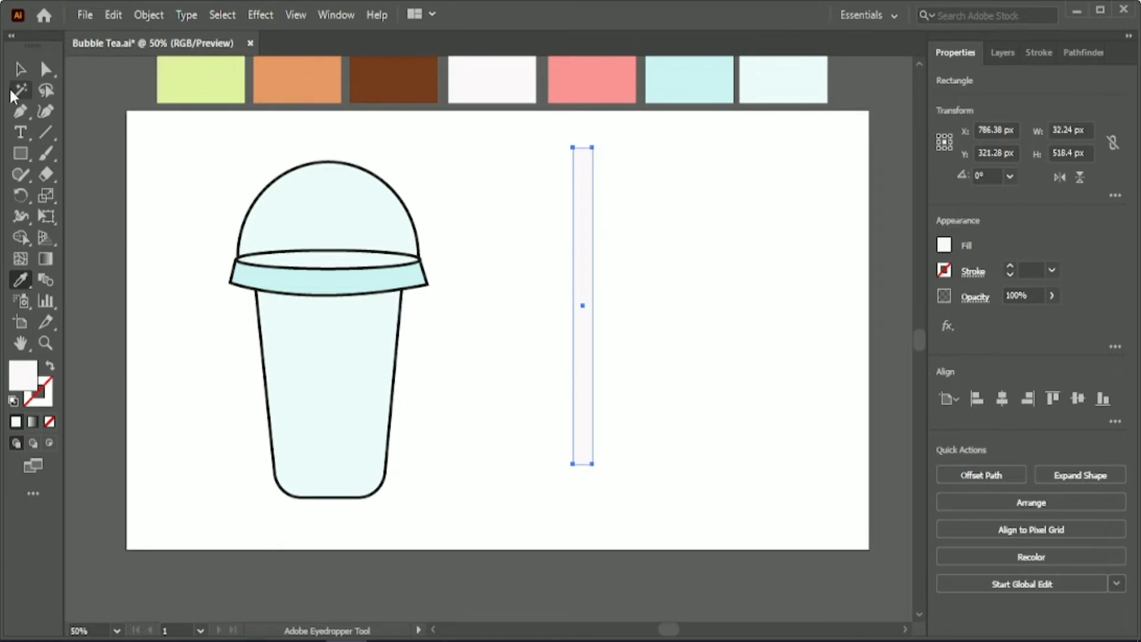
{"action": "left_click", "coordinate": [20, 69]}
{"action": "scroll", "coordinate": [1038, 269], "scroll_direction": "up", "scroll_amount": 8}
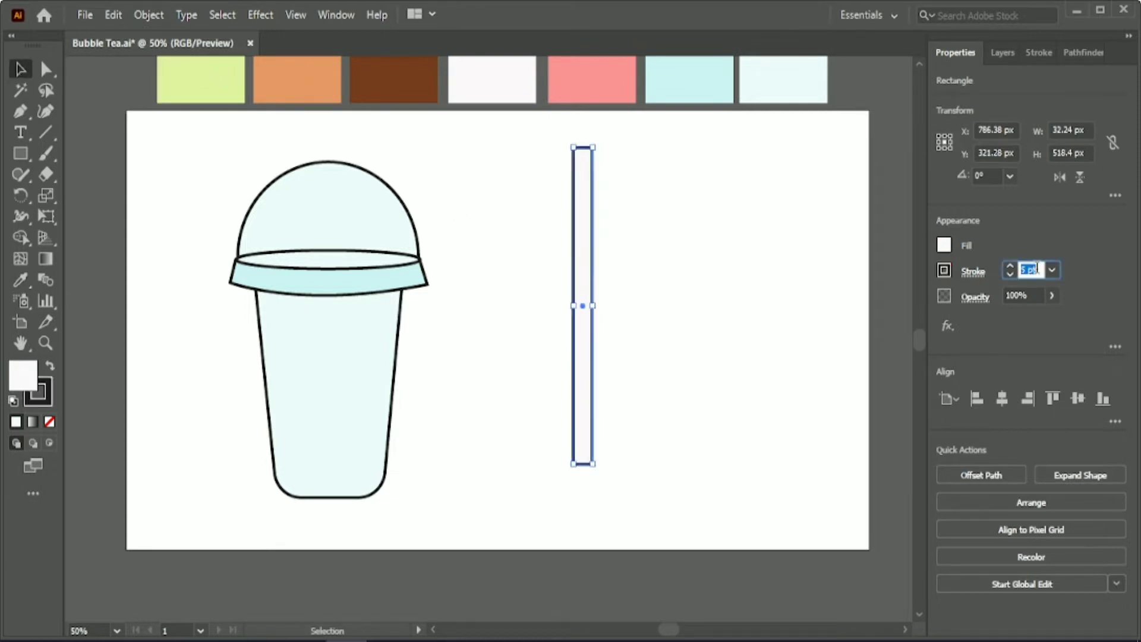
{"action": "left_click", "coordinate": [668, 243]}
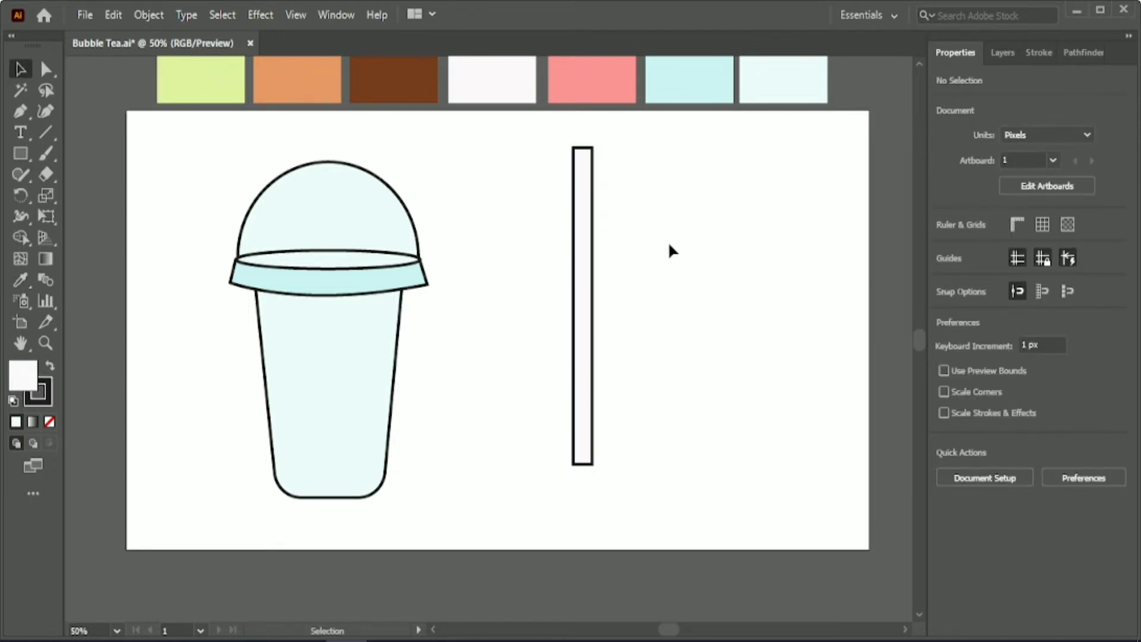
Step: Draw a circle about 32 px wide centred on the straw's upper end and copy it to the lower end
{"action": "left_click_drag", "start_coordinate": [21, 153], "coordinate": [89, 194]}
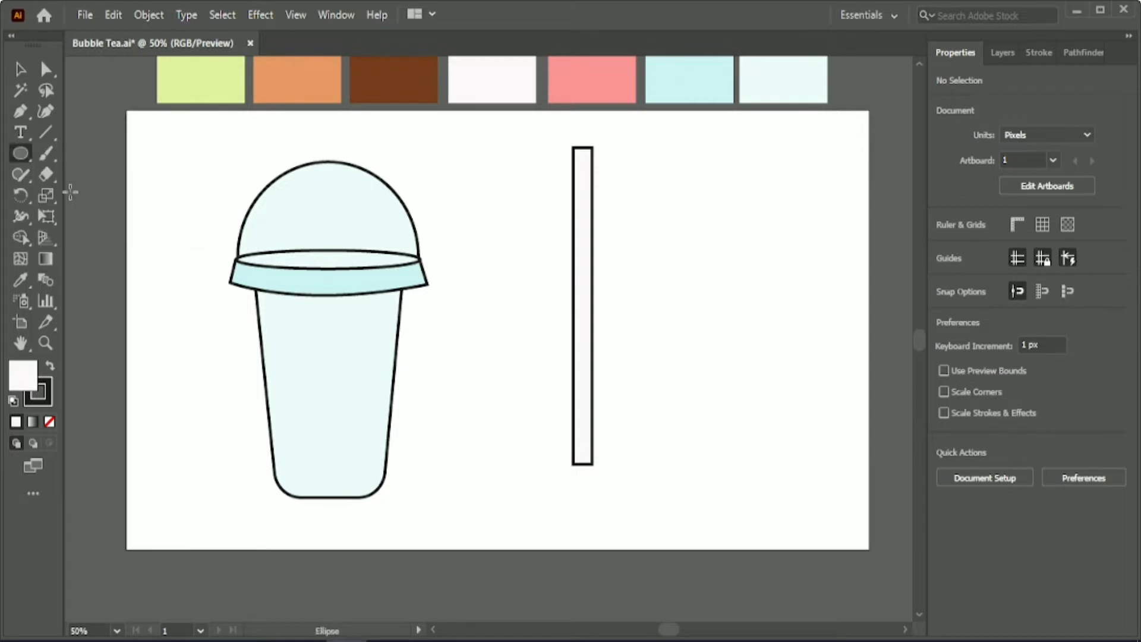
{"action": "left_click_drag", "start_coordinate": [573, 148], "coordinate": [592, 167]}
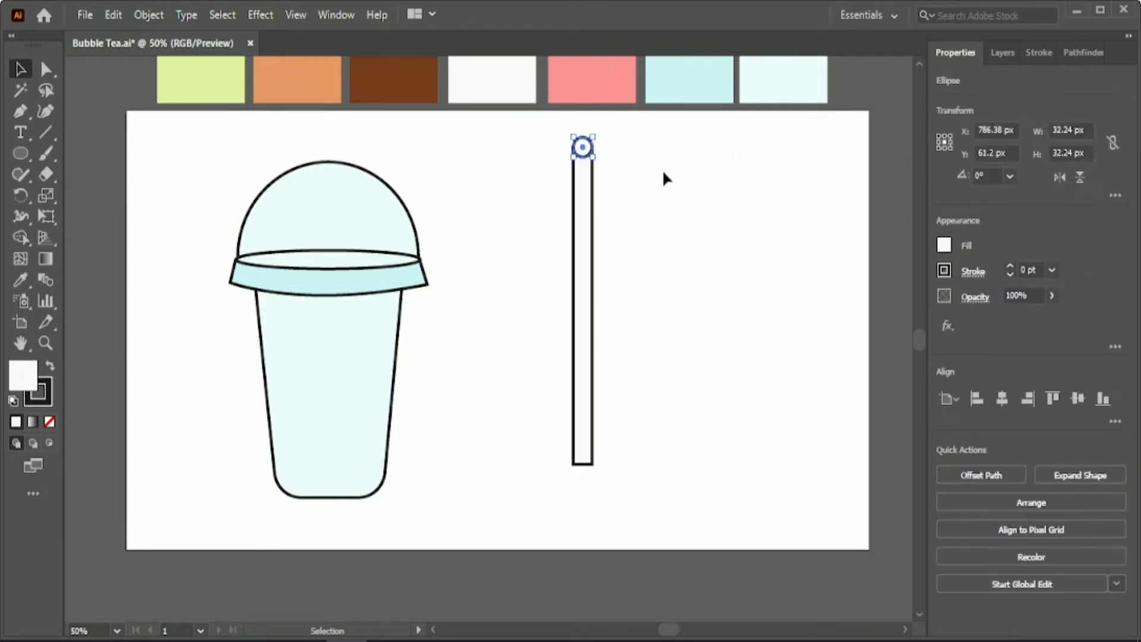
{"action": "left_click_drag", "start_coordinate": [581, 146], "coordinate": [583, 464]}
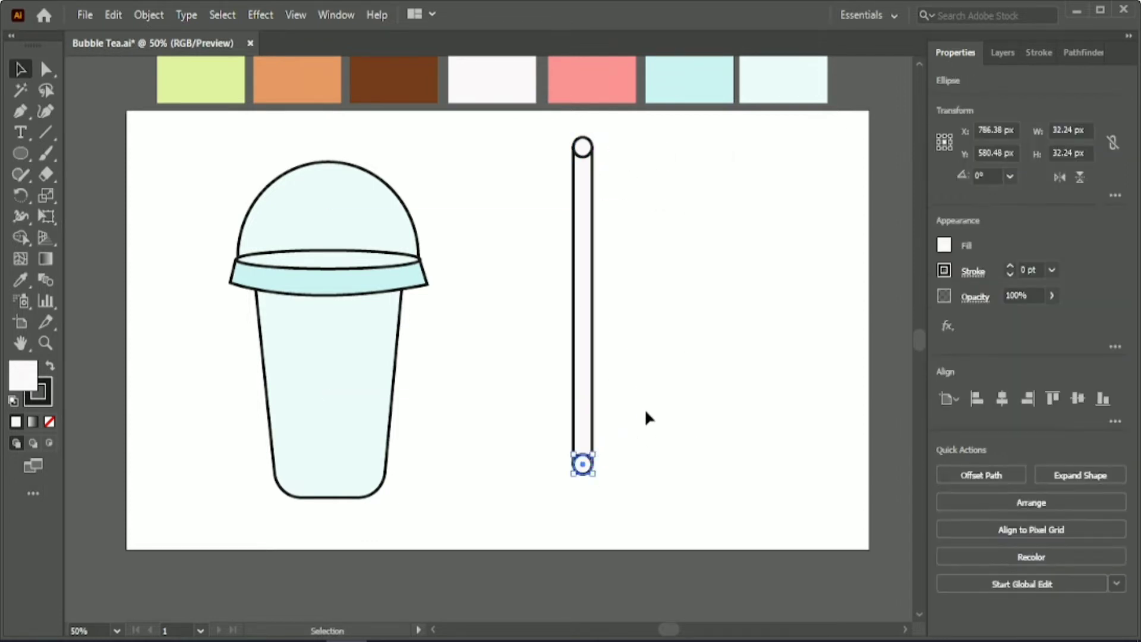
Step: Merge the straw rectangle and both end circles into one rounded shape with the Shape Builder tool
{"action": "left_click_drag", "start_coordinate": [527, 140], "coordinate": [642, 487]}
{"action": "left_click", "coordinate": [24, 238]}
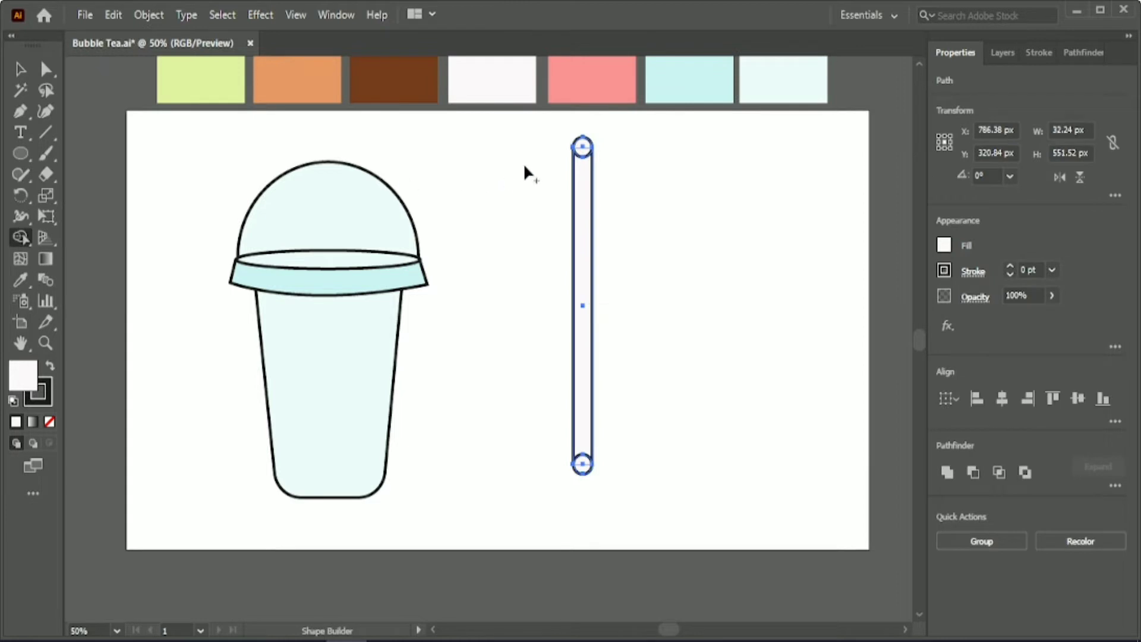
{"action": "left_click_drag", "start_coordinate": [584, 153], "coordinate": [587, 447]}
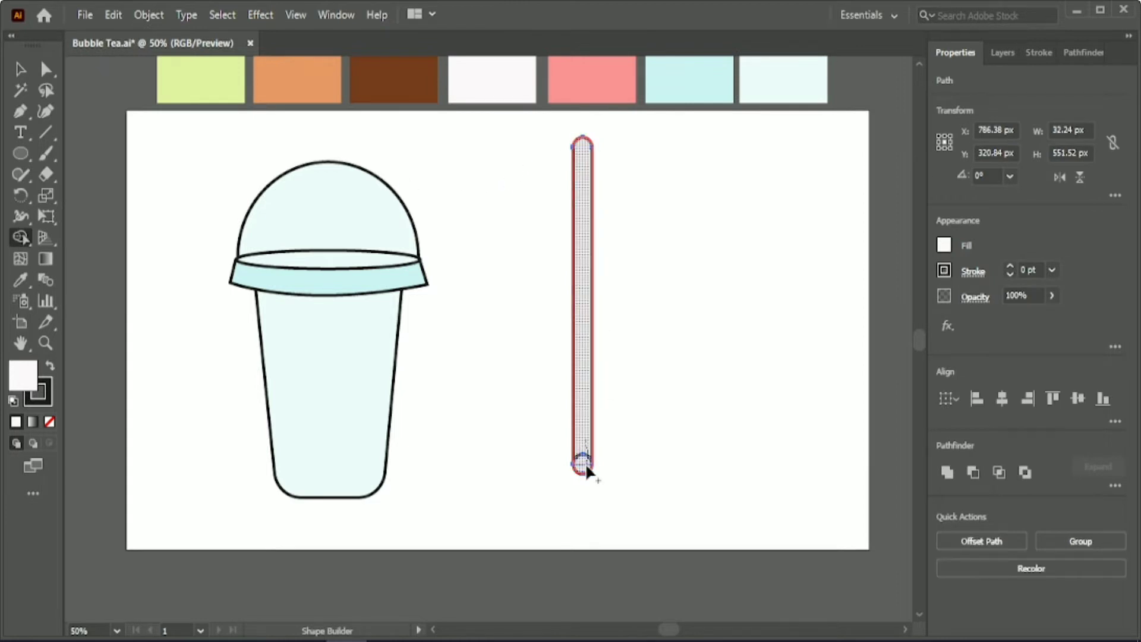
{"action": "key", "text": "v"}
{"action": "left_click", "coordinate": [485, 240]}
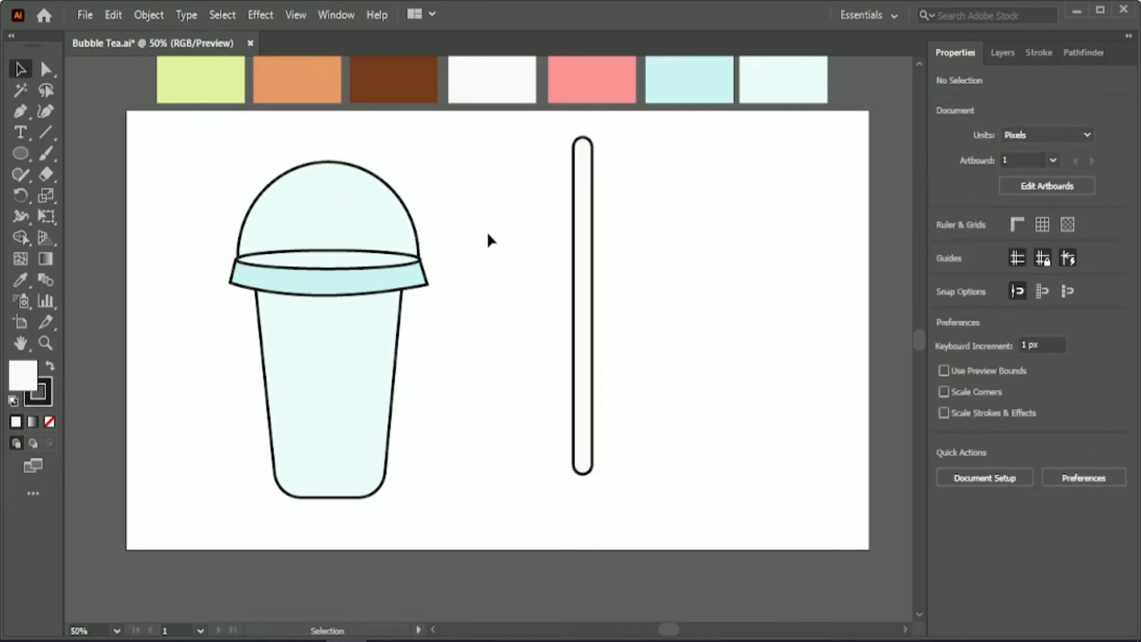
Step: Draw a thin rectangular stripe with pink fill and no stroke, rotated 45°, across the upper part of the straw
{"action": "left_click_drag", "start_coordinate": [20, 153], "coordinate": [96, 153]}
{"action": "mouse_move", "coordinate": [536, 157]}
{"action": "left_mouse_down"}
{"action": "mouse_move", "coordinate": [521, 254]}
{"action": "mouse_move", "coordinate": [594, 177]}
{"action": "mouse_move", "coordinate": [604, 217]}
{"action": "mouse_move", "coordinate": [615, 203]}
{"action": "mouse_move", "coordinate": [611, 240]}
{"action": "mouse_move", "coordinate": [619, 229]}
{"action": "mouse_move", "coordinate": [603, 205]}
{"action": "left_mouse_up"}
{"action": "key", "text": "v"}
{"action": "key", "text": "shift+x"}
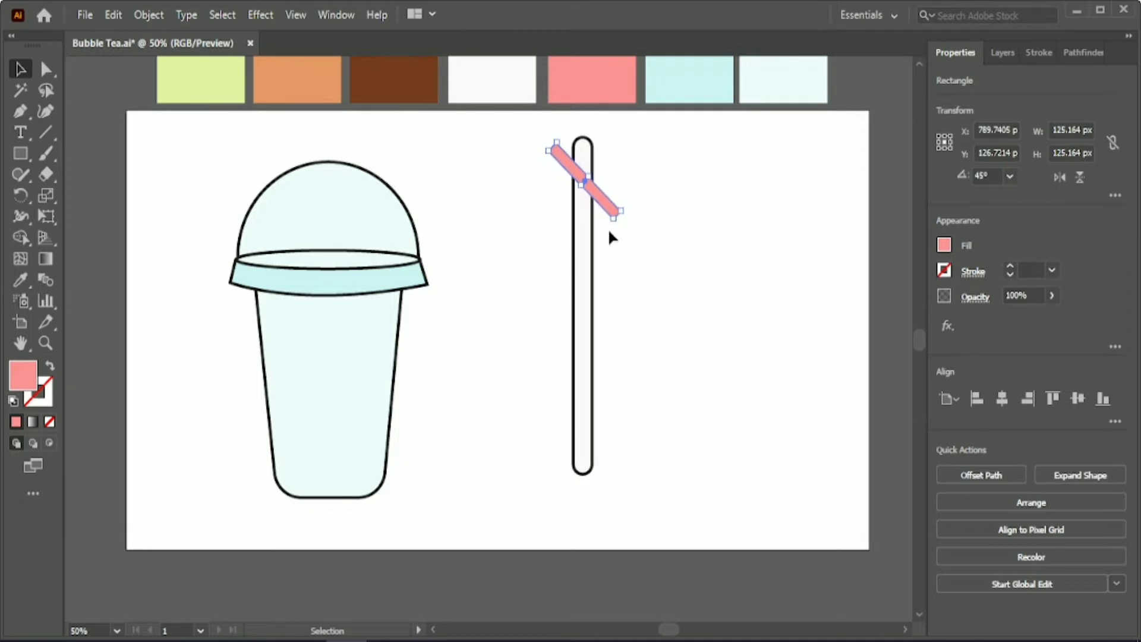
Step: Duplicate the pink diagonal stripe down the length of the straw to make six evenly spaced copies
{"action": "left_click", "coordinate": [608, 227]}
{"action": "left_click_drag", "start_coordinate": [585, 185], "coordinate": [580, 235]}
{"action": "key", "text": "ctrl+d"}
{"action": "key", "text": "ctrl+d"}
{"action": "key", "text": "ctrl+d"}
{"action": "key", "text": "ctrl+d"}
{"action": "key", "text": "ctrl+d"}
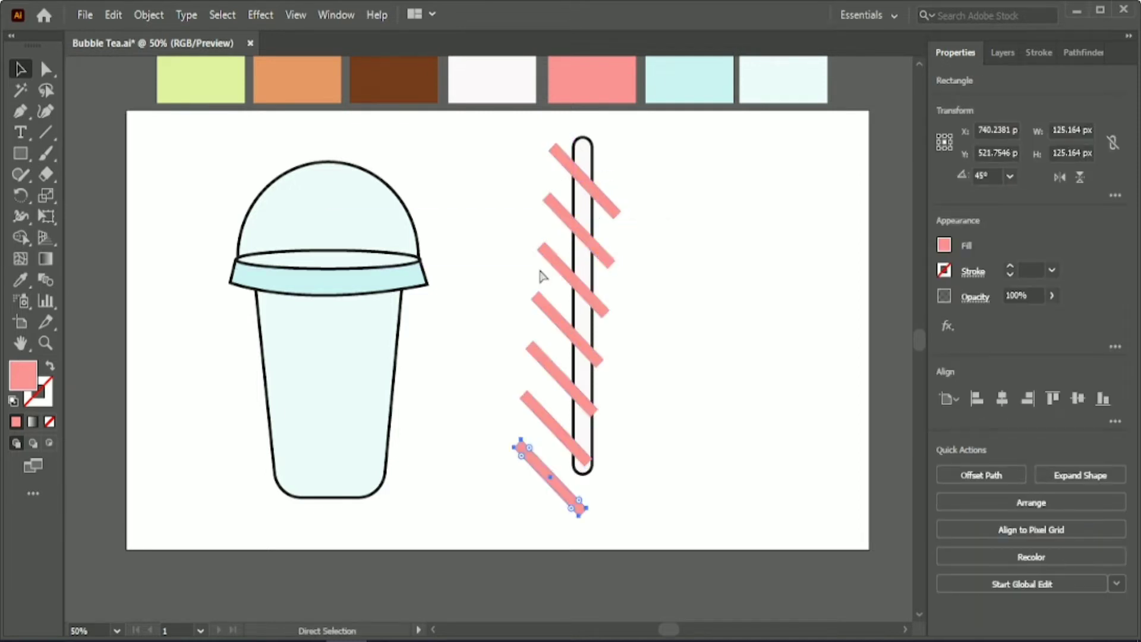
{"action": "left_click", "coordinate": [469, 270]}
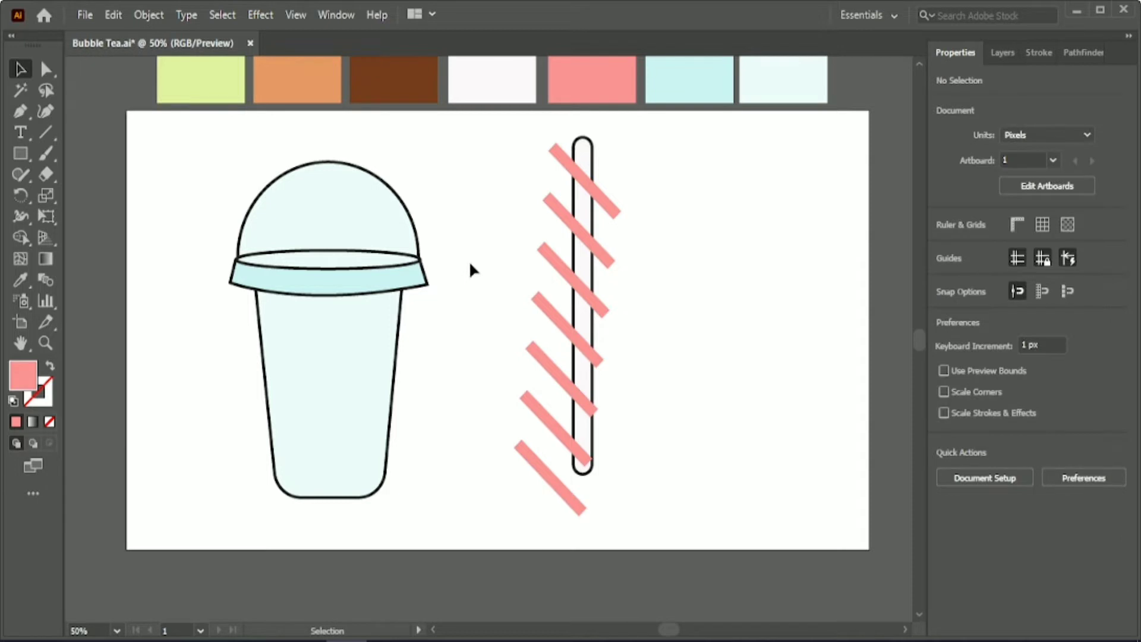
Step: Shift the four lowest pink stripes to the right so they cross the straw
{"action": "left_click", "coordinate": [538, 472]}
{"action": "left_click_drag", "start_coordinate": [529, 409], "coordinate": [544, 409]}
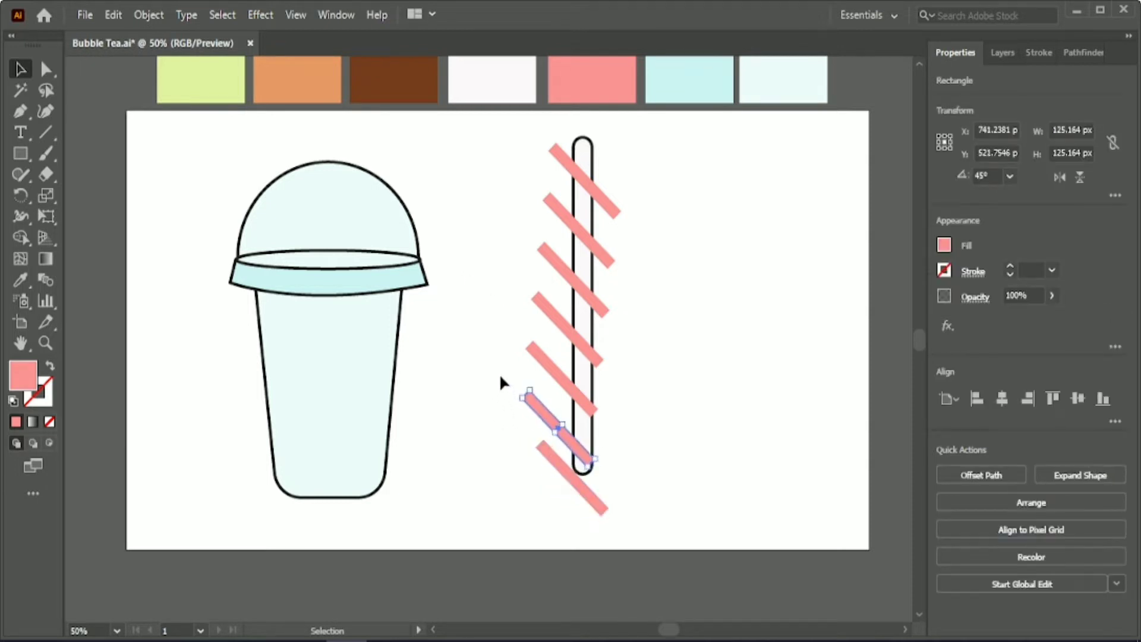
{"action": "left_click_drag", "start_coordinate": [535, 350], "coordinate": [556, 350]}
{"action": "left_click_drag", "start_coordinate": [537, 305], "coordinate": [546, 305]}
{"action": "key", "text": "Right"}
{"action": "key", "text": "Right"}
{"action": "key", "text": "Right"}
{"action": "key", "text": "Right"}
{"action": "key", "text": "Right"}
{"action": "key", "text": "Right"}
Step: Nudge the third and second pink stripes about 20 px to the right so they fully cross the straw
{"action": "left_click", "coordinate": [547, 257]}
{"action": "key", "text": "Right"}
{"action": "key", "text": "Right"}
{"action": "key", "text": "Right"}
{"action": "key", "text": "Right"}
{"action": "key", "text": "Right"}
{"action": "key", "text": "Right"}
{"action": "key", "text": "Right"}
{"action": "key", "text": "Right"}
{"action": "key", "text": "Right"}
{"action": "key", "text": "Right"}
{"action": "key", "text": "Right"}
{"action": "key", "text": "Right"}
{"action": "key", "text": "Right"}
{"action": "key", "text": "Right"}
{"action": "key", "text": "Right"}
{"action": "key", "text": "Right"}
{"action": "key", "text": "Right"}
{"action": "key", "text": "Right"}
{"action": "key", "text": "Right"}
{"action": "key", "text": "Right"}
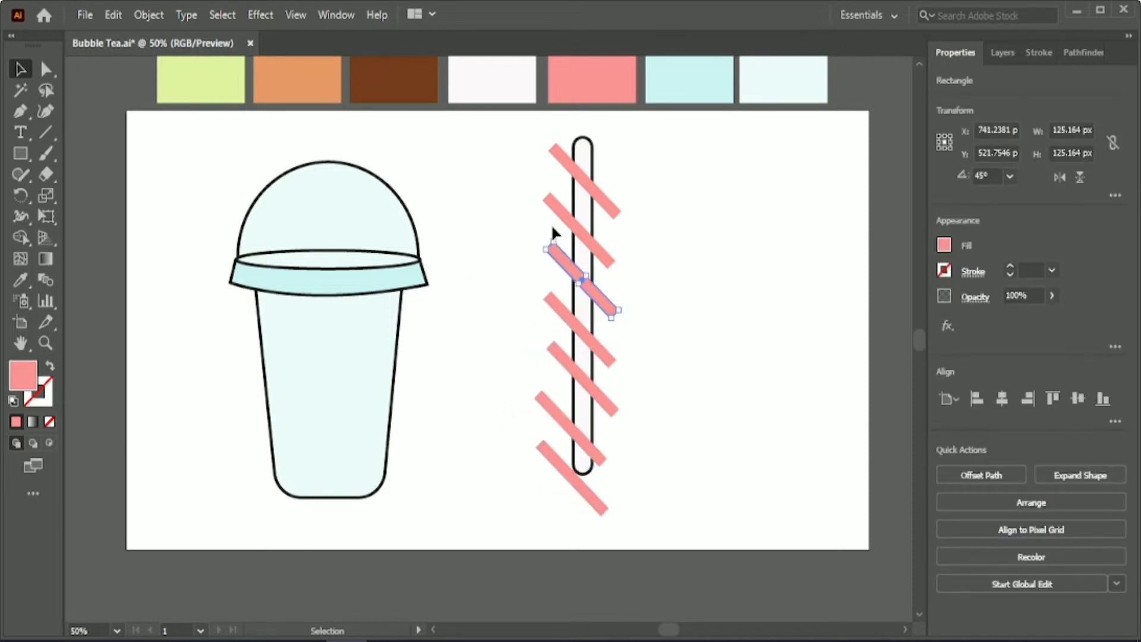
{"action": "left_click", "coordinate": [551, 222]}
{"action": "left_click", "coordinate": [550, 205]}
{"action": "key", "text": "Right"}
{"action": "key", "text": "Right"}
{"action": "key", "text": "Right"}
{"action": "key", "text": "Right"}
{"action": "key", "text": "Right"}
{"action": "key", "text": "Right"}
{"action": "key", "text": "Right"}
{"action": "key", "text": "Right"}
{"action": "key", "text": "Right"}
{"action": "key", "text": "Right"}
{"action": "key", "text": "Right"}
{"action": "key", "text": "Right"}
{"action": "key", "text": "Right"}
{"action": "key", "text": "Right"}
{"action": "key", "text": "Right"}
{"action": "key", "text": "Right"}
{"action": "key", "text": "Right"}
{"action": "key", "text": "Right"}
{"action": "key", "text": "Right"}
{"action": "key", "text": "Right"}
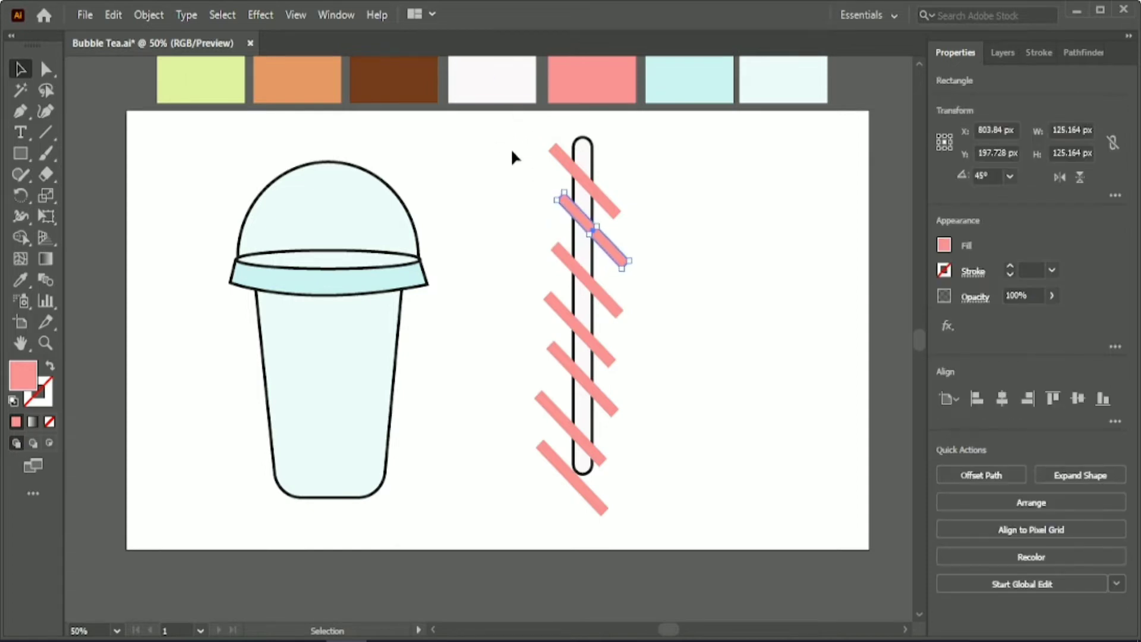
{"action": "left_click", "coordinate": [511, 149]}
Step: Select the straw with all its stripes and trim away the stripe parts outside it using the Shape Builder tool
{"action": "left_click", "coordinate": [596, 457]}
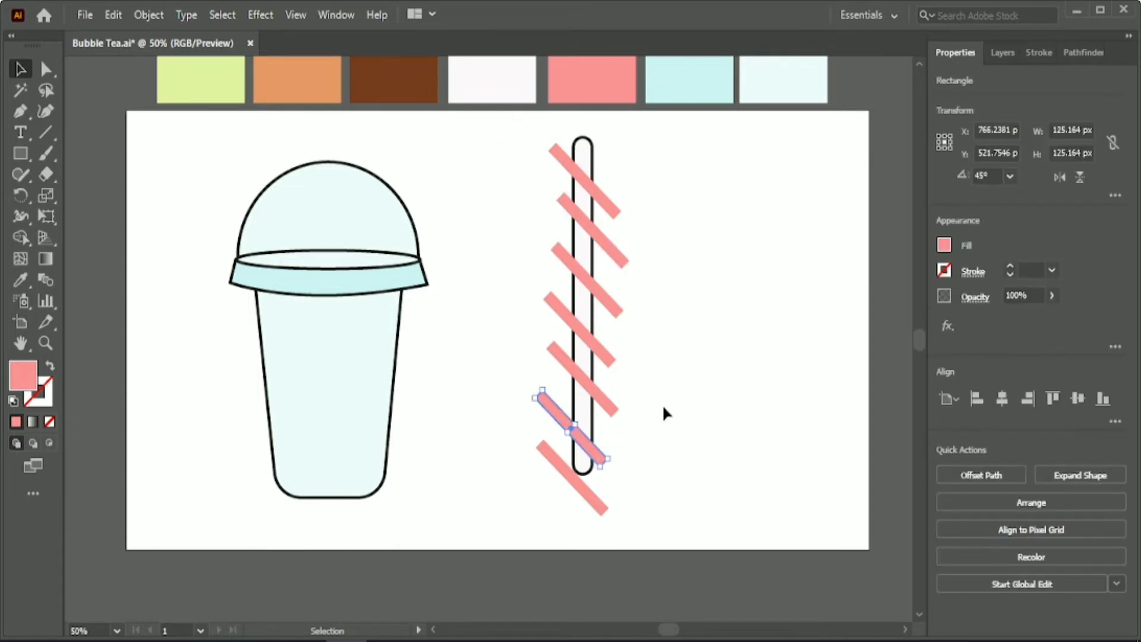
{"action": "left_click_drag", "start_coordinate": [524, 133], "coordinate": [620, 546]}
{"action": "key", "text": "shift+m"}
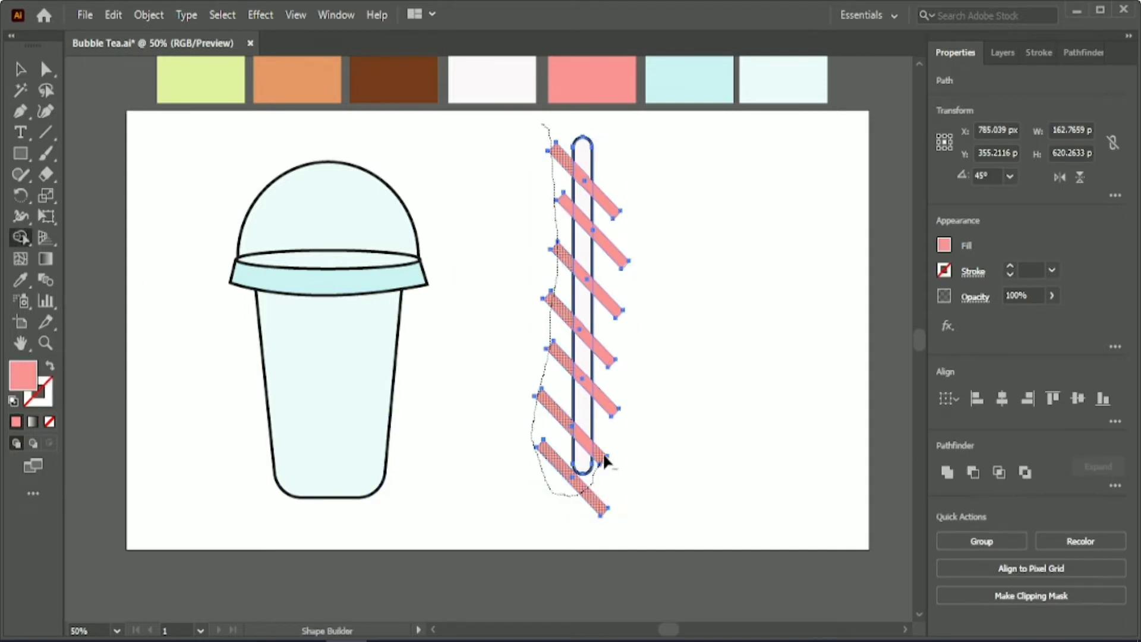
{"action": "left_click_drag", "start_coordinate": [611, 199], "coordinate": [612, 201]}
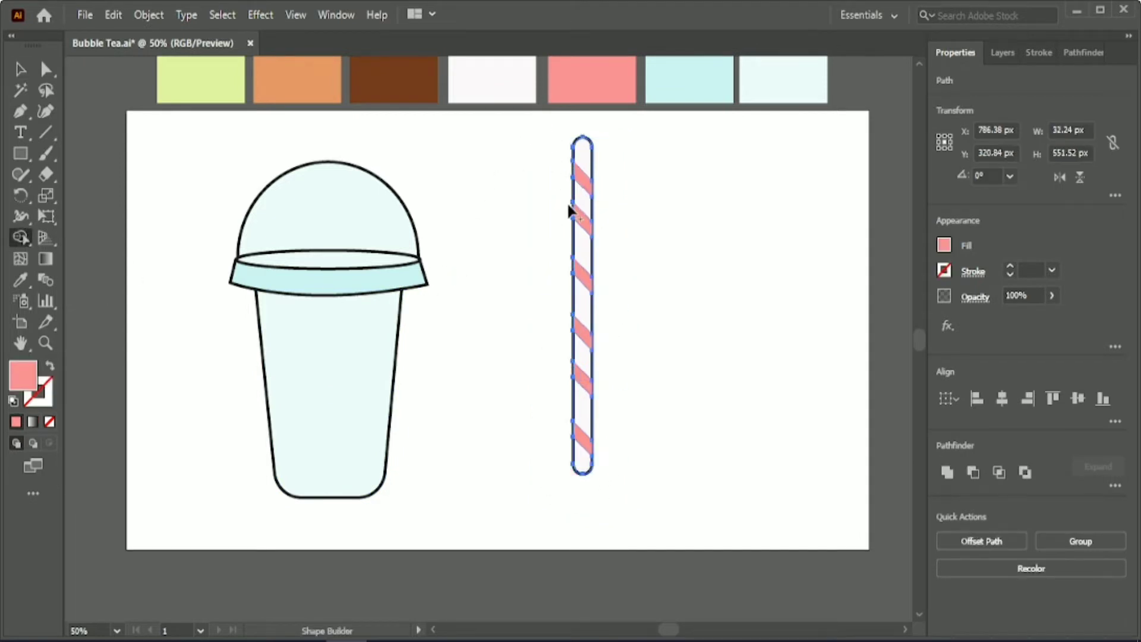
{"action": "key", "text": "v"}
{"action": "left_click", "coordinate": [405, 308]}
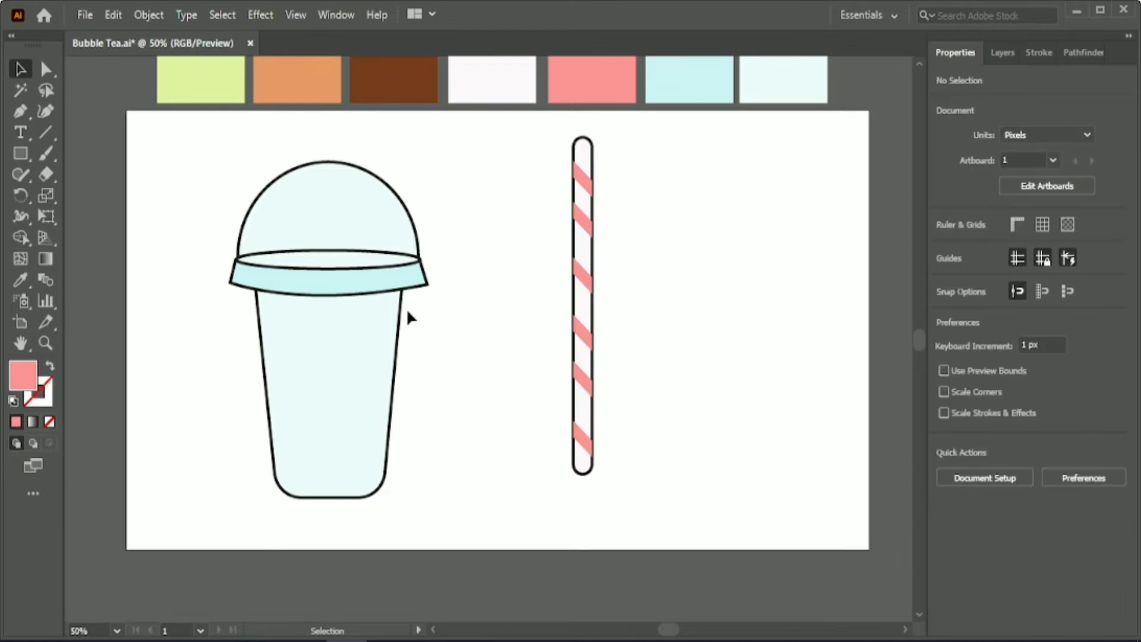
Step: Align the straw outline's 5 pt stroke to the outside of its path
{"action": "left_click", "coordinate": [586, 158]}
{"action": "left_click", "coordinate": [1039, 53]}
{"action": "left_click", "coordinate": [1046, 152]}
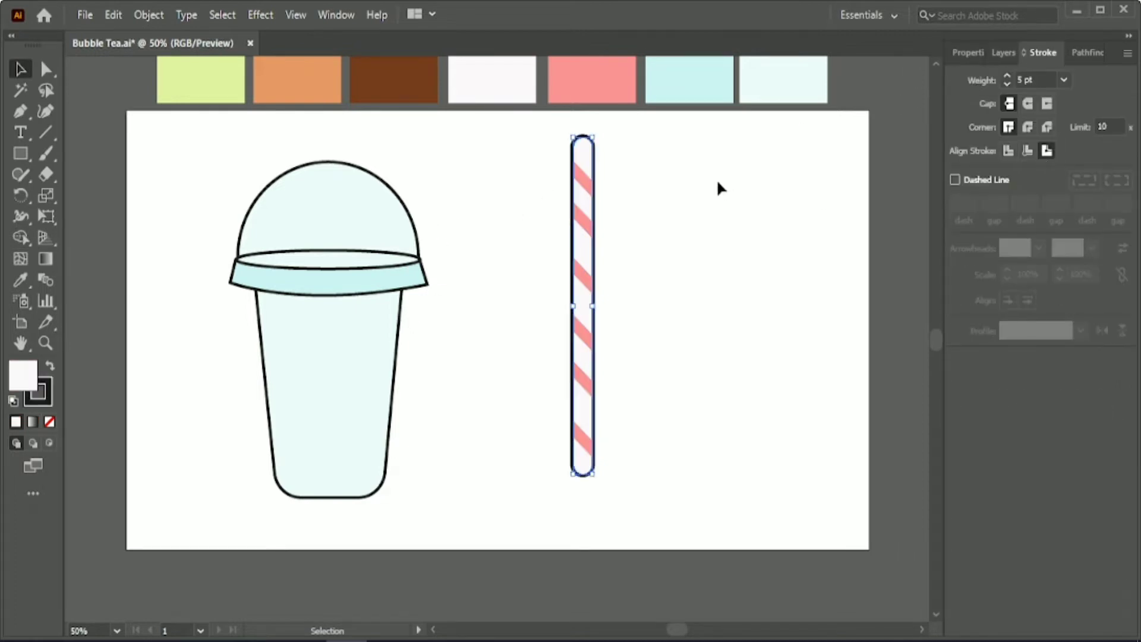
{"action": "left_click", "coordinate": [713, 179]}
Step: Nudge the four lower pink stripes up along the straw in large increments to tighten their spacing
{"action": "left_click", "coordinate": [577, 440]}
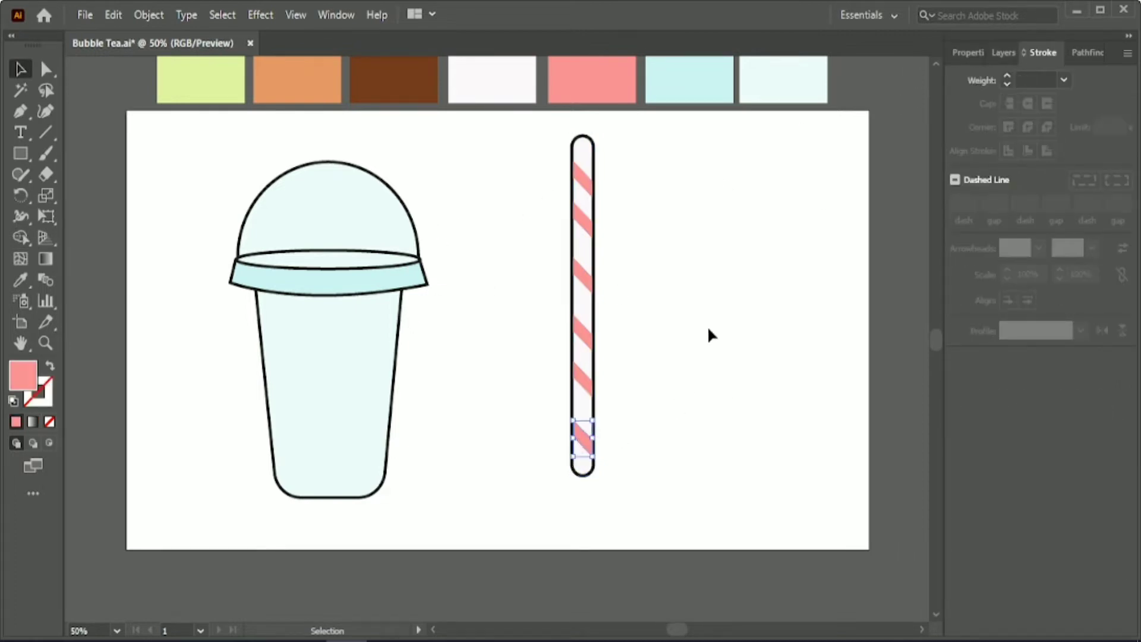
{"action": "key", "text": "shift+Up"}
{"action": "key", "text": "shift+Up"}
{"action": "key", "text": "shift+Up"}
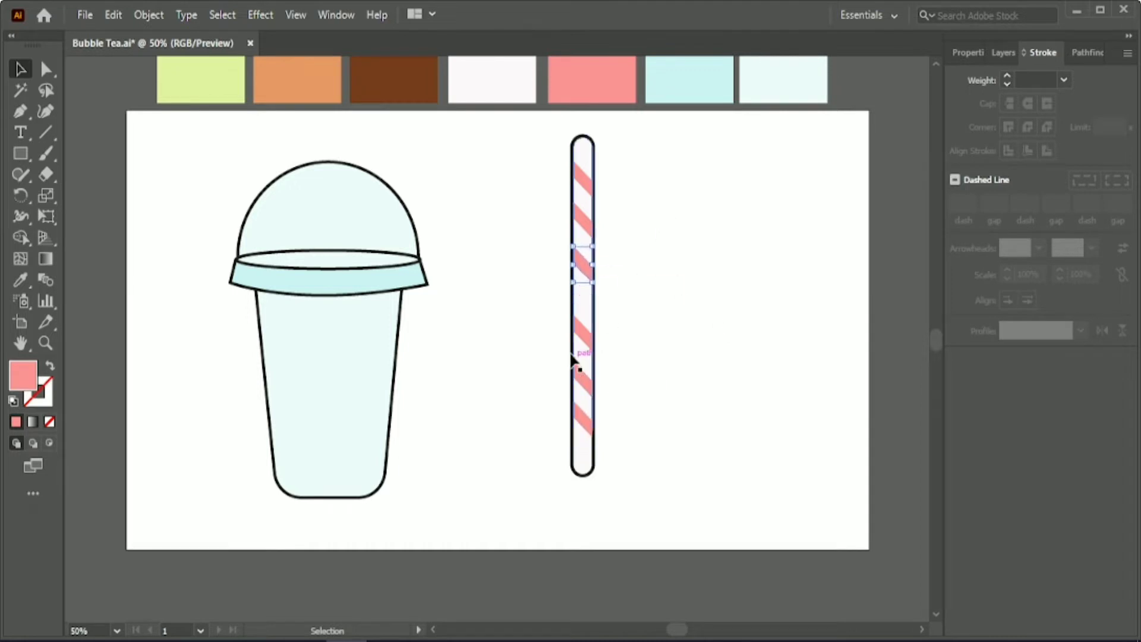
{"action": "key", "text": "shift+Up"}
{"action": "key", "text": "shift+Up"}
{"action": "key", "text": "shift+Up"}
{"action": "left_click", "coordinate": [589, 384]}
{"action": "key", "text": "shift+Up"}
{"action": "key", "text": "shift+Up"}
{"action": "key", "text": "shift+Up"}
{"action": "key", "text": "shift+Up"}
{"action": "left_click", "coordinate": [587, 419]}
{"action": "key", "text": "shift+Up"}
{"action": "key", "text": "shift+Up"}
{"action": "key", "text": "shift+Up"}
{"action": "key", "text": "shift+Up"}
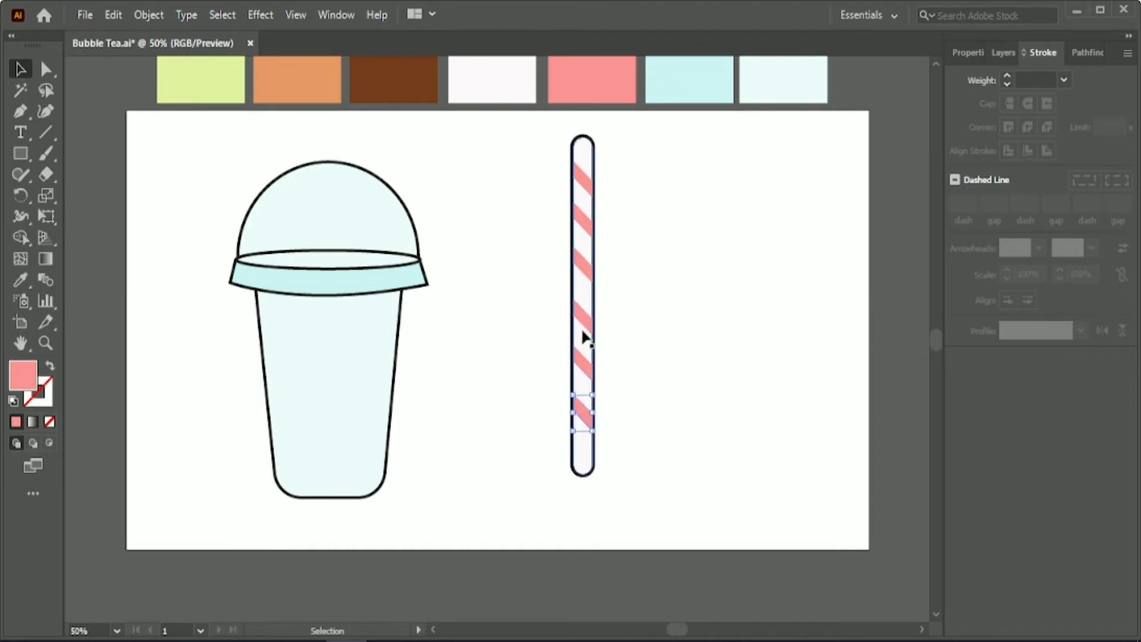
Step: Move the fourth, fifth and sixth stripes further up so their gaps match the upper stripes
{"action": "left_click", "coordinate": [584, 324]}
{"action": "key", "text": "shift+Up"}
{"action": "key", "text": "shift+Up"}
{"action": "key", "text": "shift+Up"}
{"action": "key", "text": "shift+Up"}
{"action": "key", "text": "shift+Up"}
{"action": "key", "text": "shift+Up"}
{"action": "left_click", "coordinate": [587, 372]}
{"action": "key", "text": "shift+Up"}
{"action": "key", "text": "shift+Up"}
{"action": "key", "text": "shift+Up"}
{"action": "key", "text": "shift+Up"}
{"action": "key", "text": "shift+Up"}
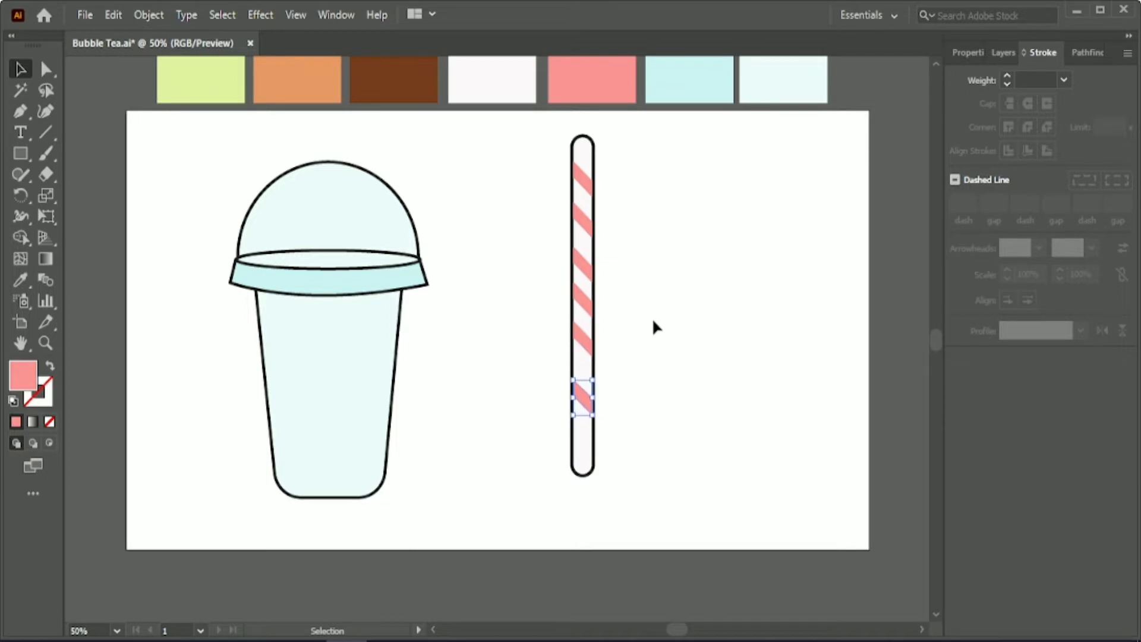
Step: Continue the stripe pattern to the straw's lower end with copied stripes, and group the straw with all its stripes
{"action": "left_click_drag", "start_coordinate": [583, 382], "coordinate": [585, 432]}
{"action": "left_click_drag", "start_coordinate": [528, 143], "coordinate": [656, 454]}
{"action": "left_click", "coordinate": [967, 52]}
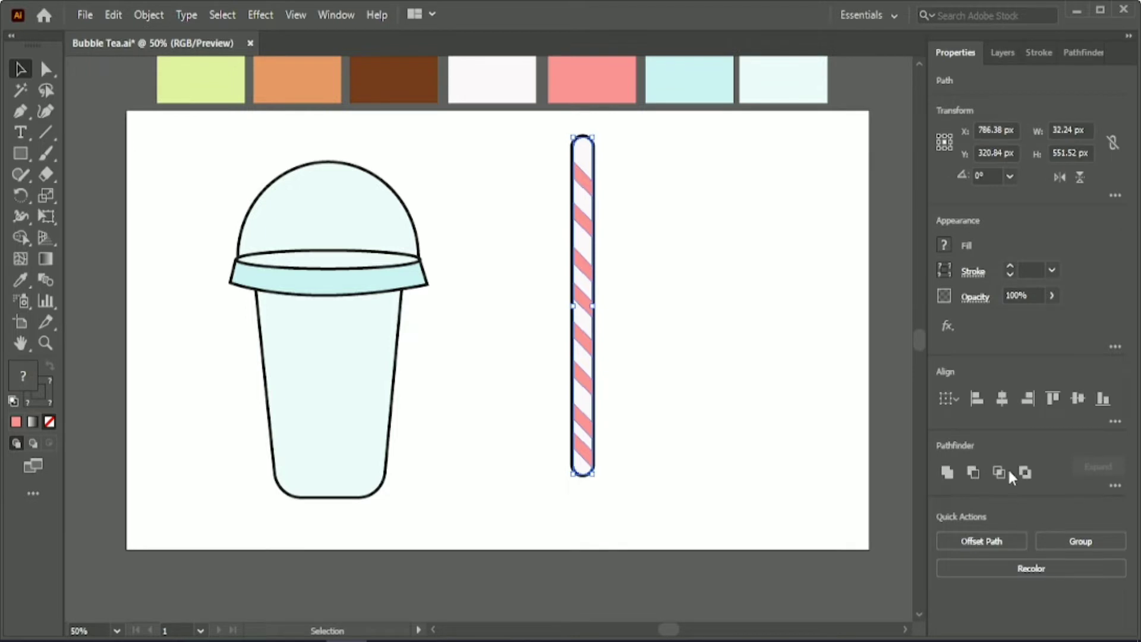
{"action": "left_click", "coordinate": [1050, 538]}
{"action": "left_click", "coordinate": [682, 311]}
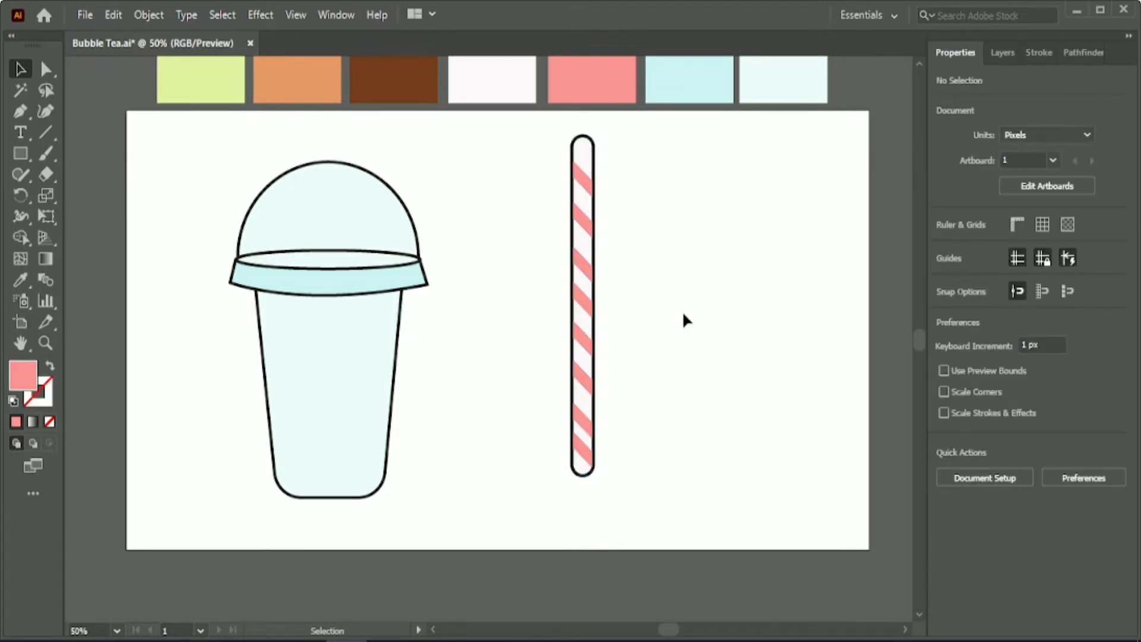
Step: Tilt the striped straw clockwise and move it over the cup and its dome lid
{"action": "left_click", "coordinate": [360, 269]}
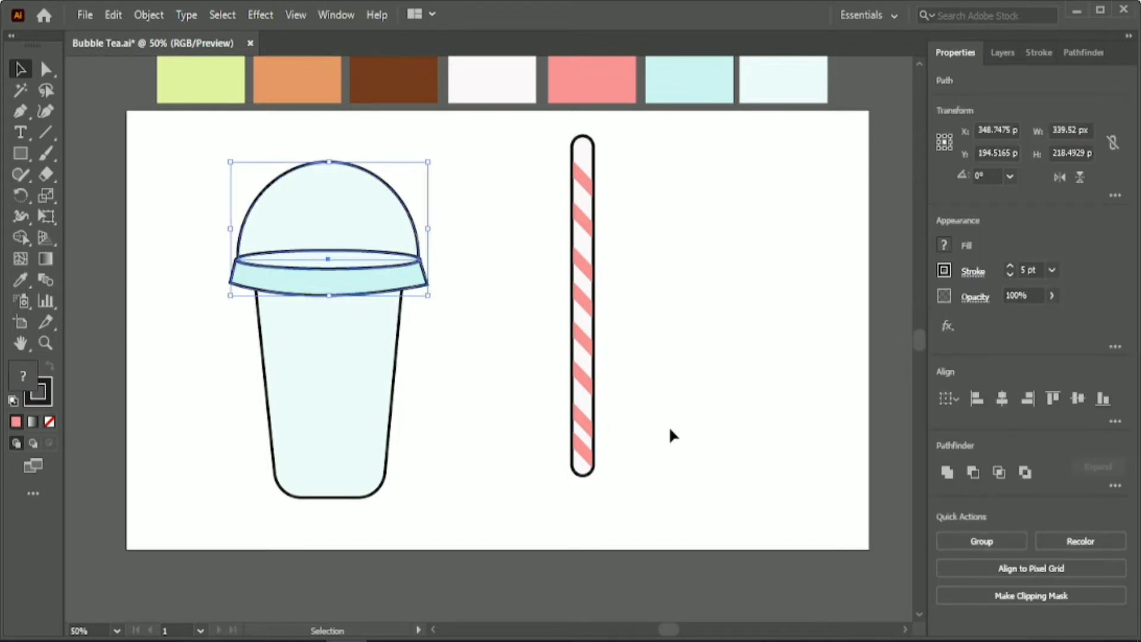
{"action": "left_click", "coordinate": [541, 290]}
{"action": "left_click", "coordinate": [593, 363]}
{"action": "left_click_drag", "start_coordinate": [603, 483], "coordinate": [559, 498]}
{"action": "scroll", "coordinate": [582, 321], "scroll_direction": "up", "scroll_amount": 2}
{"action": "left_click_drag", "start_coordinate": [581, 343], "coordinate": [326, 265]}
Step: Move the cup, lid and straw to the middle of the artboard
{"action": "left_click_drag", "start_coordinate": [204, 230], "coordinate": [360, 355]}
{"action": "left_click_drag", "start_coordinate": [361, 355], "coordinate": [513, 427]}
{"action": "scroll", "coordinate": [489, 404], "scroll_direction": "down", "scroll_amount": 3}
{"action": "scroll", "coordinate": [489, 403], "scroll_direction": "down", "scroll_amount": 1}
{"action": "left_click_drag", "start_coordinate": [496, 383], "coordinate": [496, 355]}
Step: Fine-tune the straw to an angle of about 344° and position it from above the dome lid down into the cup
{"action": "left_click", "coordinate": [612, 398]}
{"action": "scroll", "coordinate": [622, 344], "scroll_direction": "up", "scroll_amount": 2}
{"action": "left_click_drag", "start_coordinate": [513, 176], "coordinate": [550, 128]}
{"action": "left_click", "coordinate": [551, 129]}
{"action": "left_click_drag", "start_coordinate": [508, 166], "coordinate": [521, 161]}
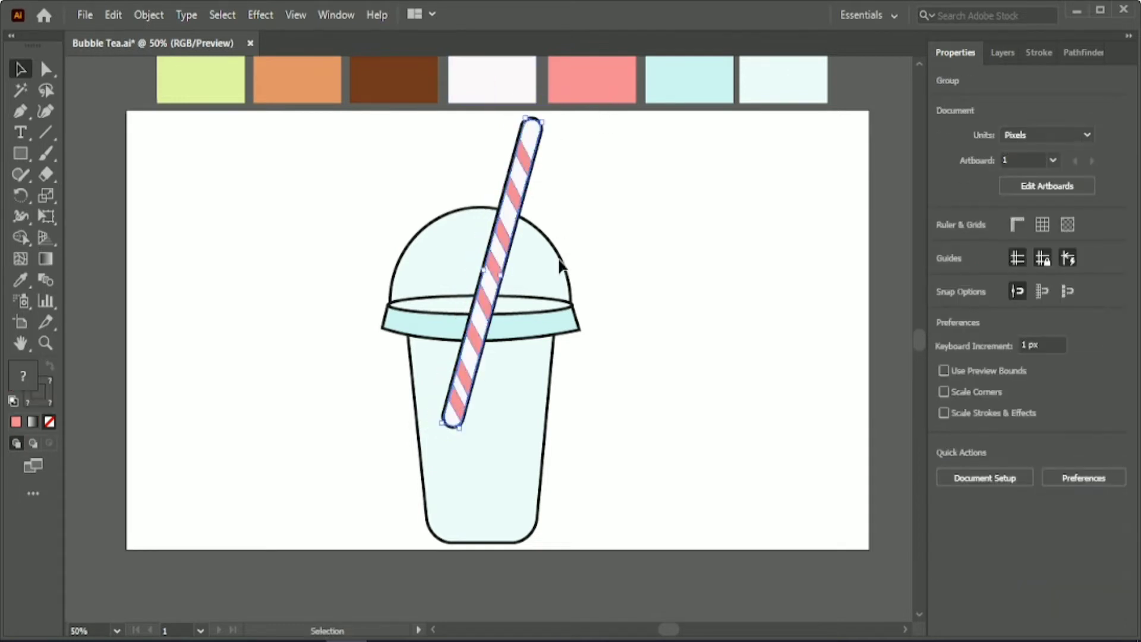
{"action": "left_click_drag", "start_coordinate": [458, 427], "coordinate": [441, 441]}
{"action": "left_click_drag", "start_coordinate": [527, 155], "coordinate": [521, 150]}
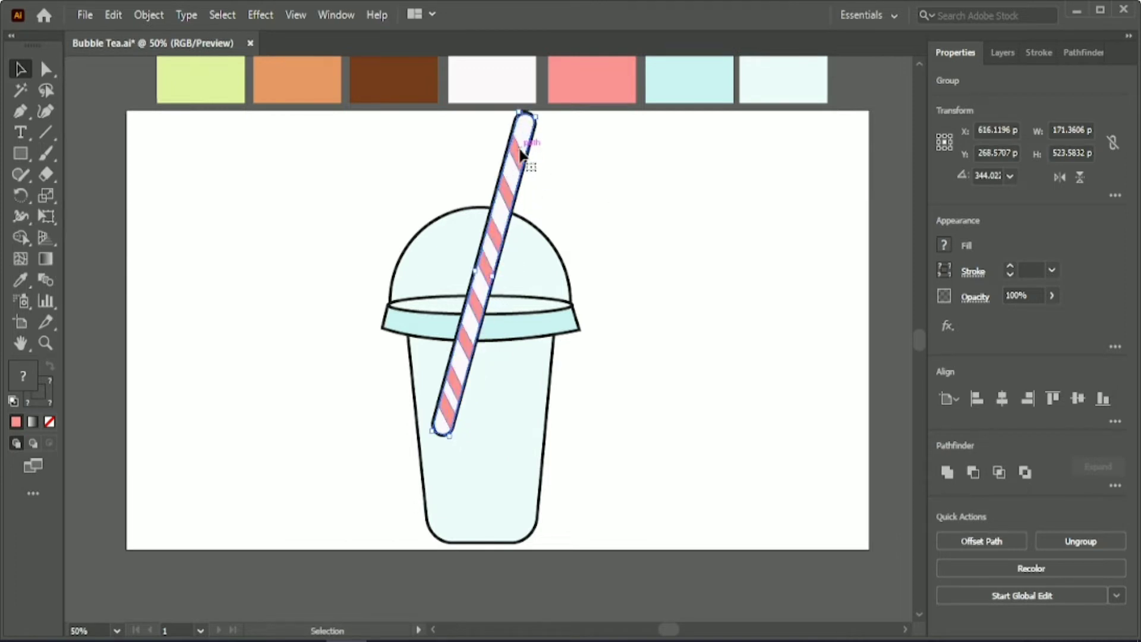
{"action": "left_click", "coordinate": [639, 325]}
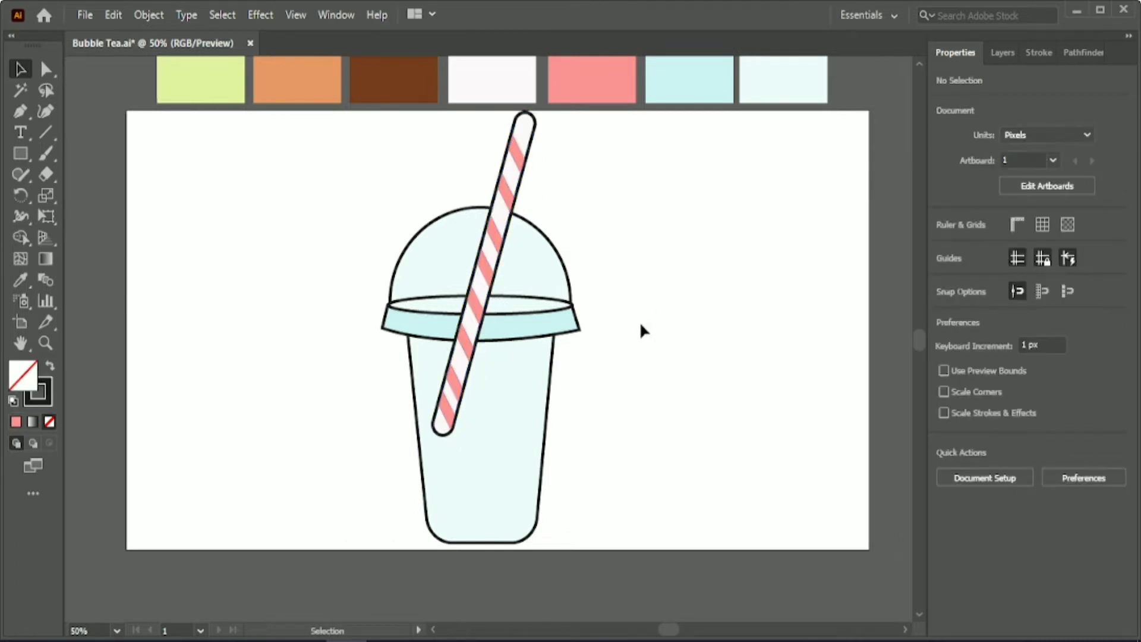
Step: Bring the lid rim in front of the straw and the lid ellipse
{"action": "left_click", "coordinate": [532, 332]}
{"action": "right_click", "coordinate": [532, 334]}
{"action": "left_click", "coordinate": [743, 542]}
{"action": "left_click", "coordinate": [697, 447]}
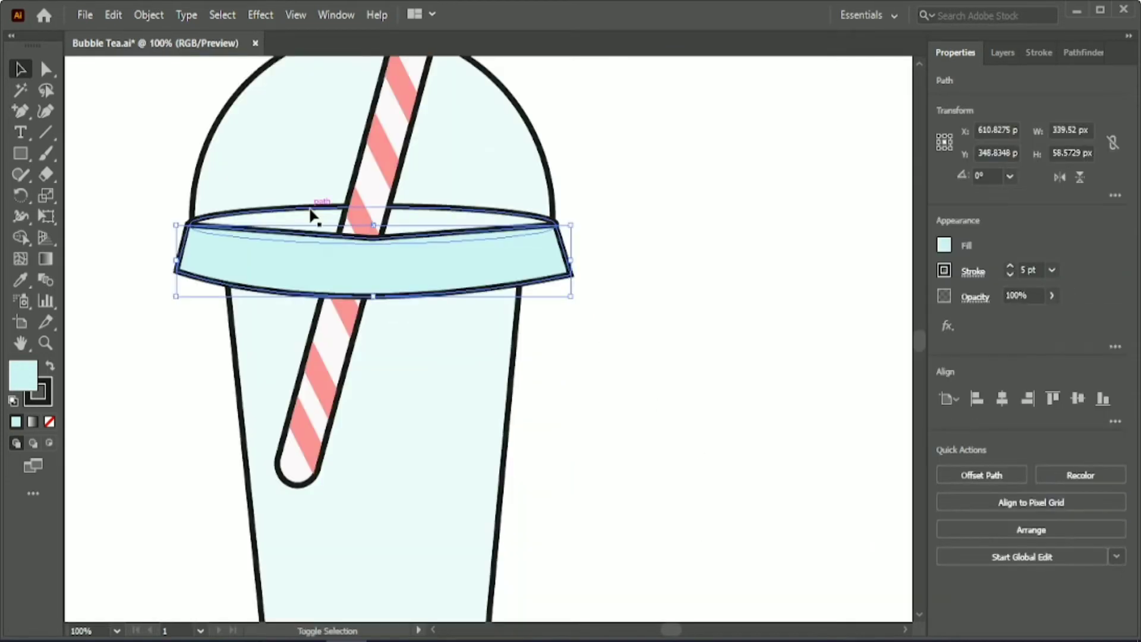
Step: Copy the lid rim together with its ellipse to the empty area beside the cup
{"action": "left_click", "coordinate": [310, 208], "text": "shift"}
{"action": "left_click_drag", "start_coordinate": [322, 266], "coordinate": [751, 277]}
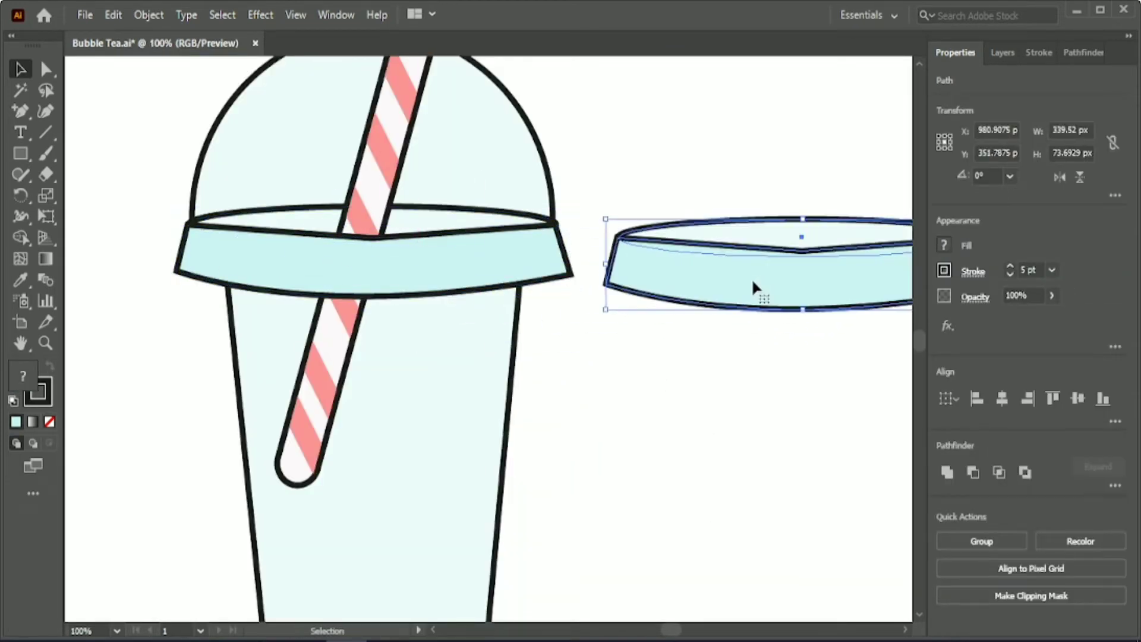
{"action": "left_click_drag", "start_coordinate": [672, 629], "coordinate": [676, 630]}
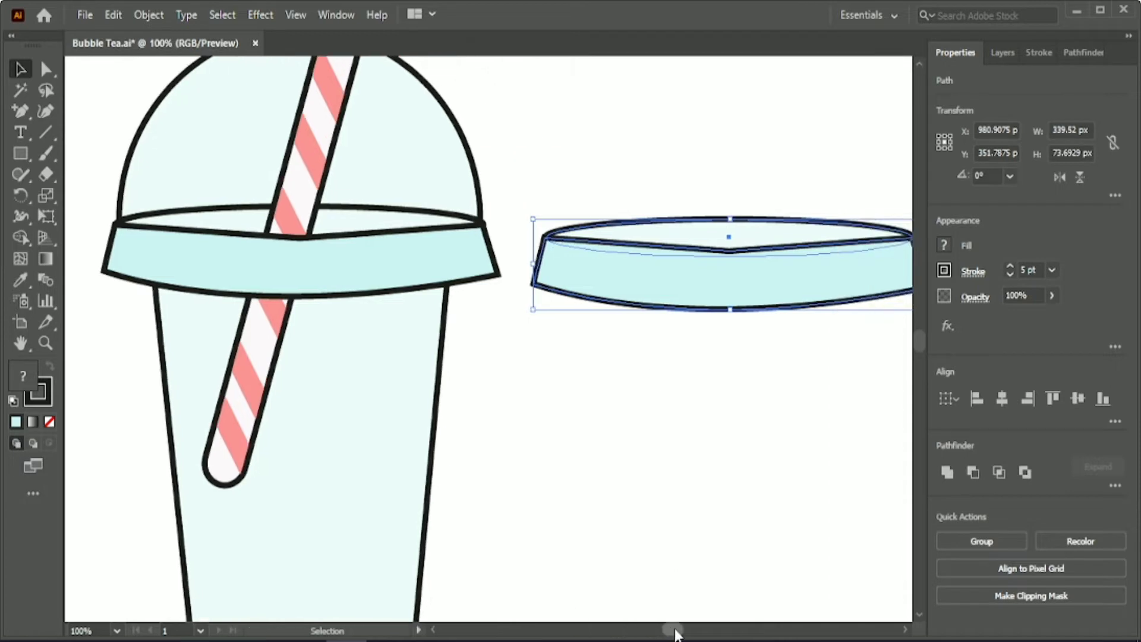
Step: Cut the ellipse out of the copied rim with the Shape Builder tool, leaving a rim with a curved upper edge
{"action": "left_click", "coordinate": [21, 238]}
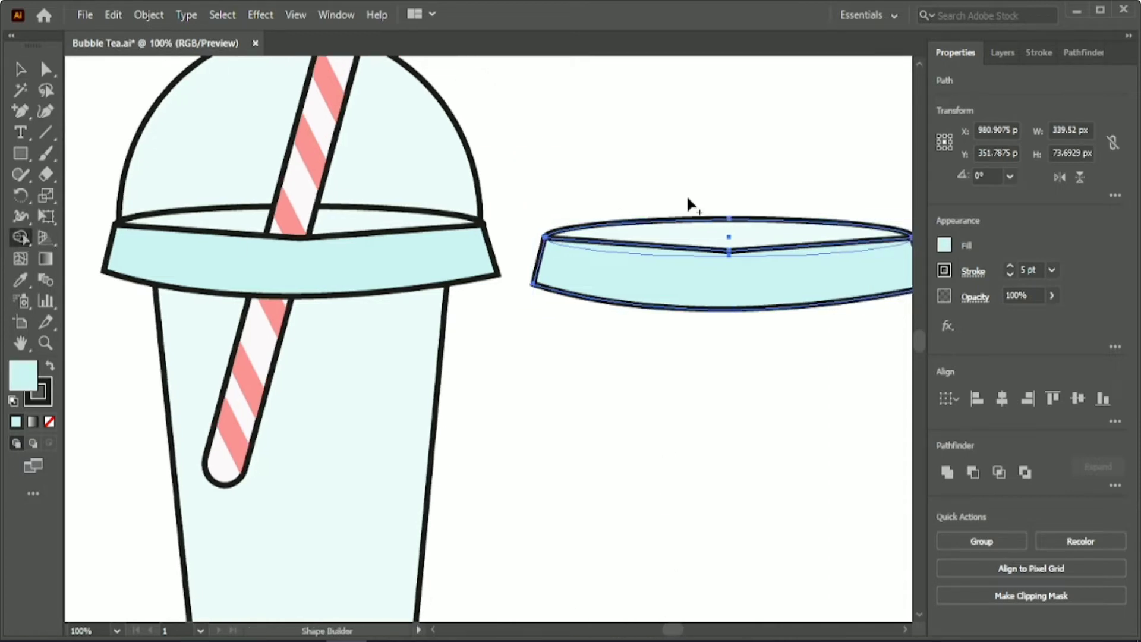
{"action": "left_click", "coordinate": [657, 254], "text": "alt"}
{"action": "key", "text": "v"}
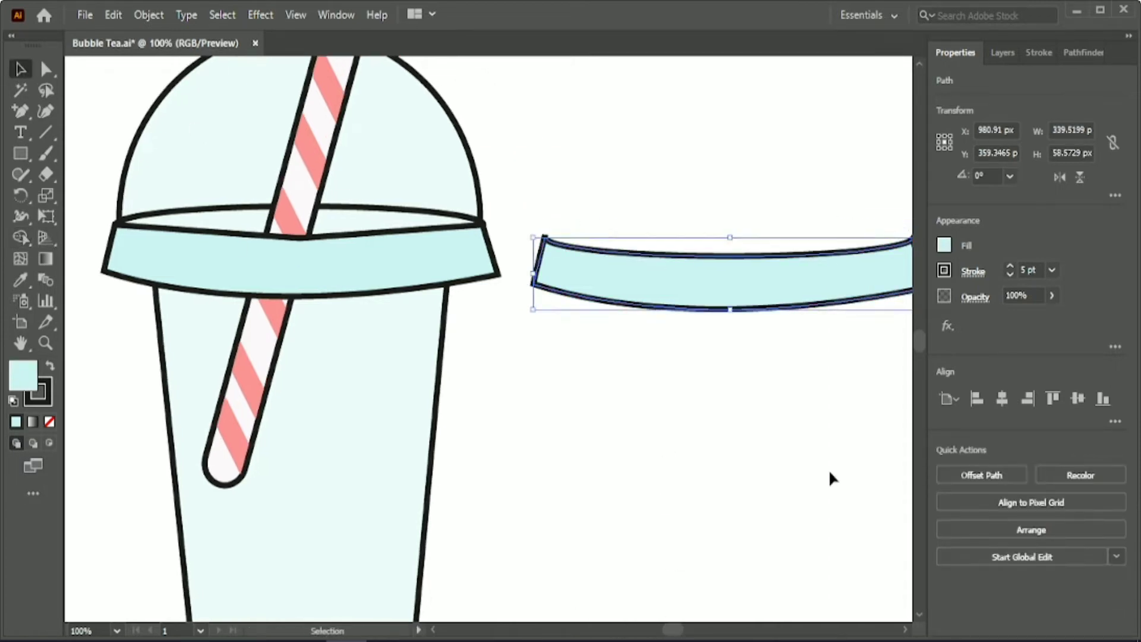
{"action": "left_click", "coordinate": [685, 425]}
Step: Delete the original rim from the cup and centre the curved rim copy horizontally on the lid ellipse
{"action": "left_click", "coordinate": [453, 259]}
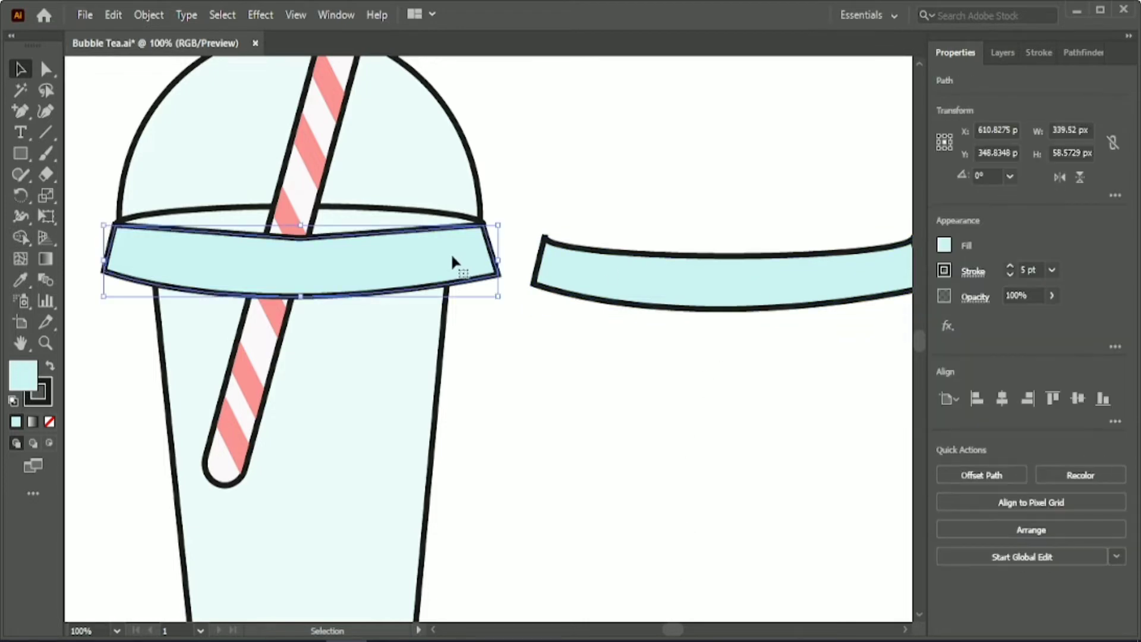
{"action": "key", "text": "Delete"}
{"action": "left_click", "coordinate": [538, 257]}
{"action": "left_click", "coordinate": [427, 213], "text": "shift"}
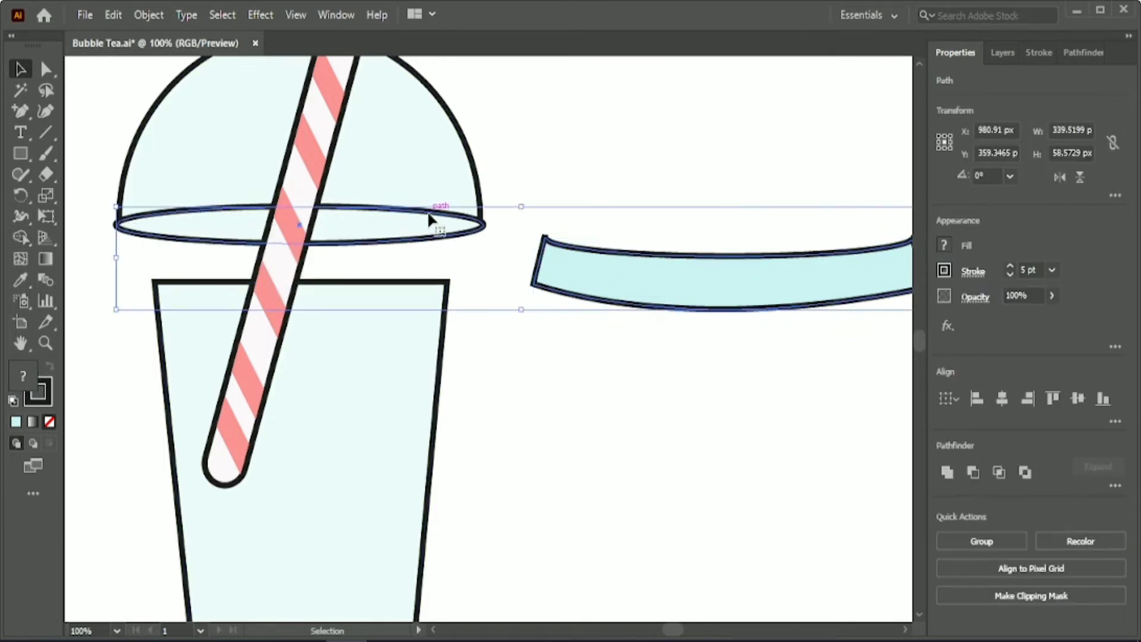
{"action": "left_click", "coordinate": [427, 213]}
{"action": "left_click", "coordinate": [1002, 398]}
{"action": "left_click", "coordinate": [621, 262]}
Step: Nudge the curved rim up about 11 px so its upper edge meets the lower curve of the lid ellipse
{"action": "left_click", "coordinate": [481, 260]}
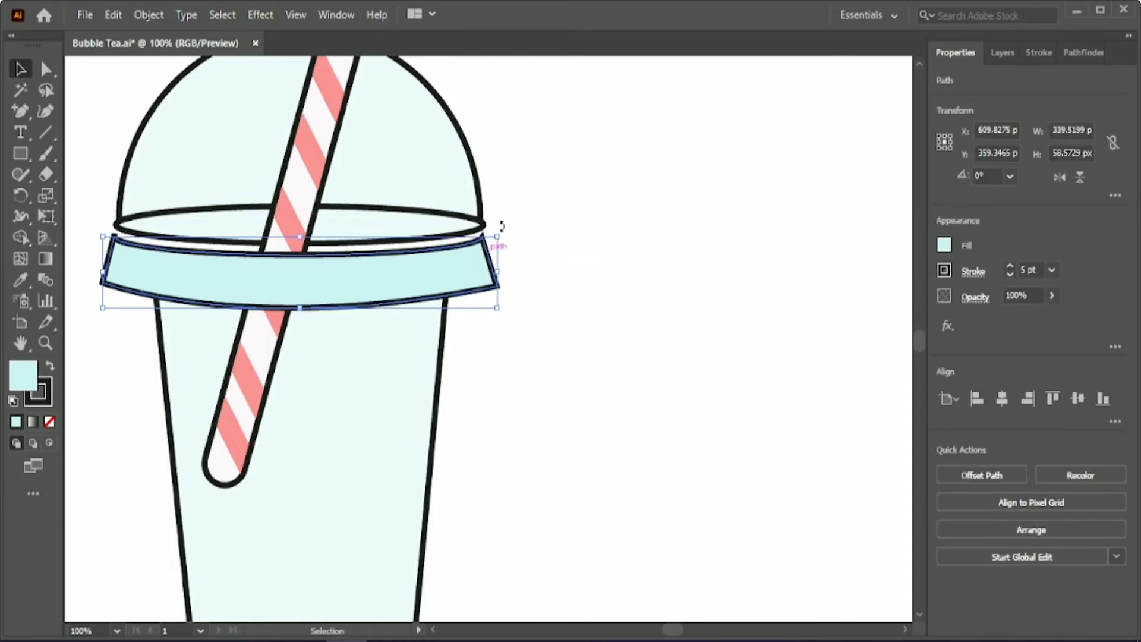
{"action": "key", "text": "Up"}
{"action": "key", "text": "Up"}
{"action": "key", "text": "Up"}
{"action": "key", "text": "Up"}
{"action": "key", "text": "Up"}
{"action": "key", "text": "Up"}
{"action": "key", "text": "Up"}
{"action": "key", "text": "Up"}
{"action": "key", "text": "Up"}
{"action": "key", "text": "Up"}
{"action": "key", "text": "Up"}
{"action": "key", "text": "Up"}
{"action": "key", "text": "Down"}
{"action": "left_click", "coordinate": [533, 209]}
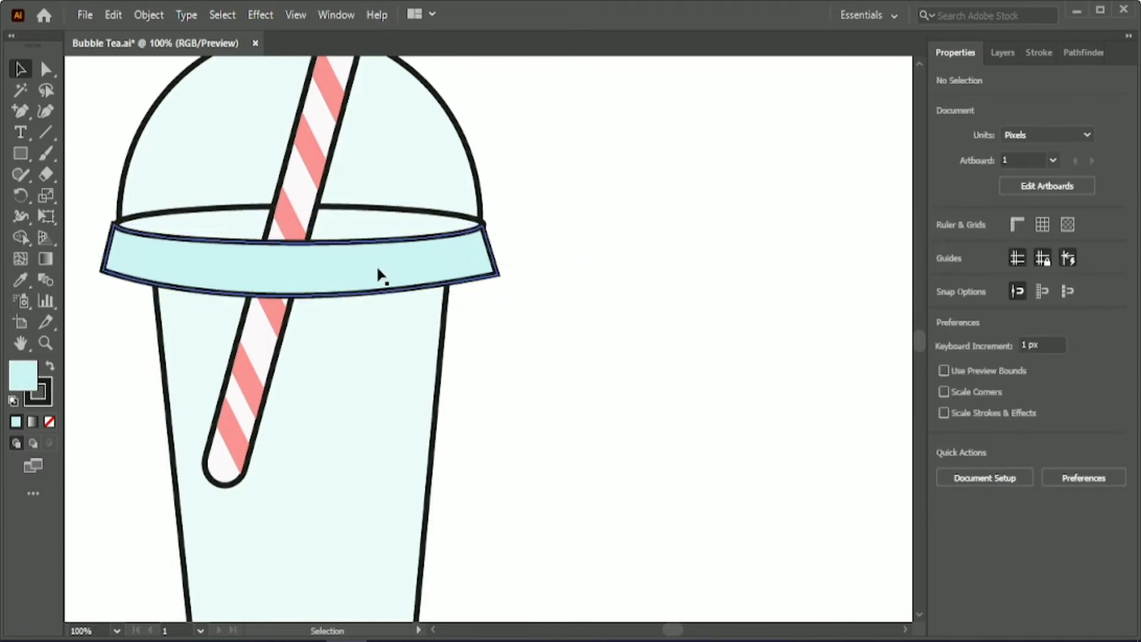
Step: Nudge the curved lid rim a net 1 px to the right so it lines up with the lid ellipse
{"action": "left_click", "coordinate": [378, 271]}
{"action": "key", "text": "Right"}
{"action": "key", "text": "Right"}
{"action": "key", "text": "Left"}
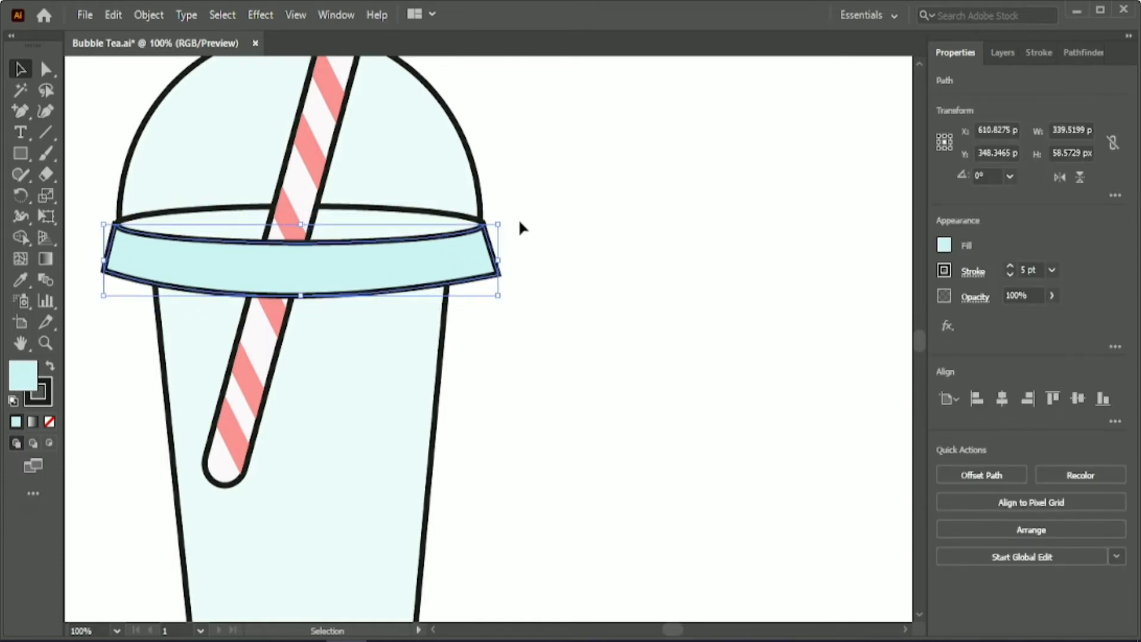
{"action": "left_click", "coordinate": [519, 220]}
Step: Rotate the striped straw to about 347.5° so it stands slightly more upright in the cup
{"action": "key", "text": "ctrl+minus"}
{"action": "key", "text": "ctrl+minus"}
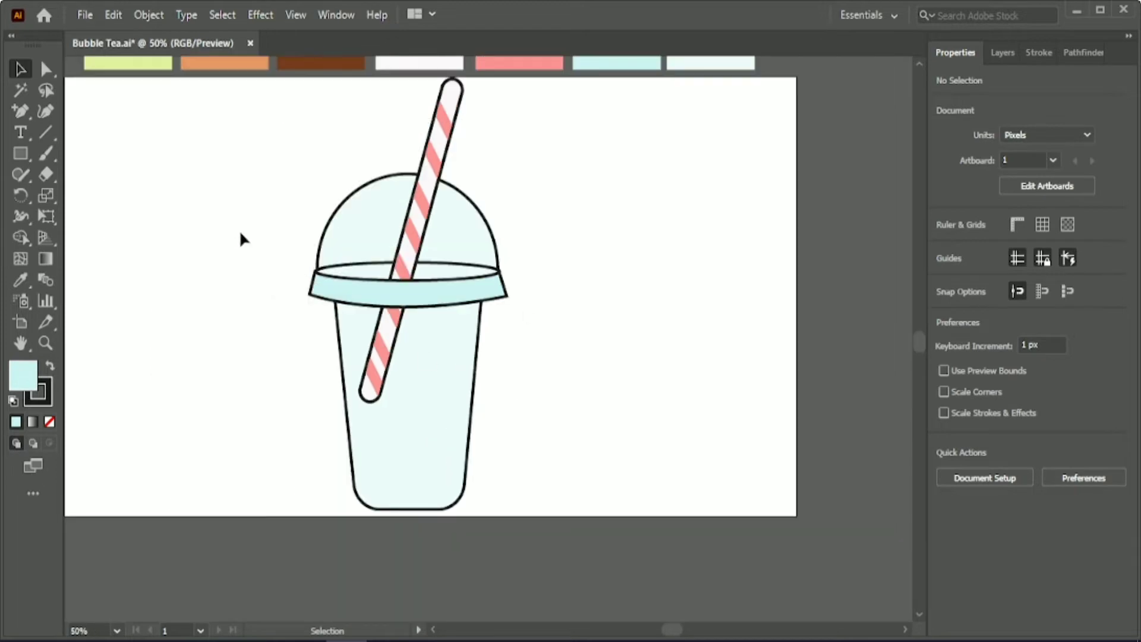
{"action": "left_click", "coordinate": [448, 145]}
{"action": "left_click_drag", "start_coordinate": [385, 414], "coordinate": [407, 411]}
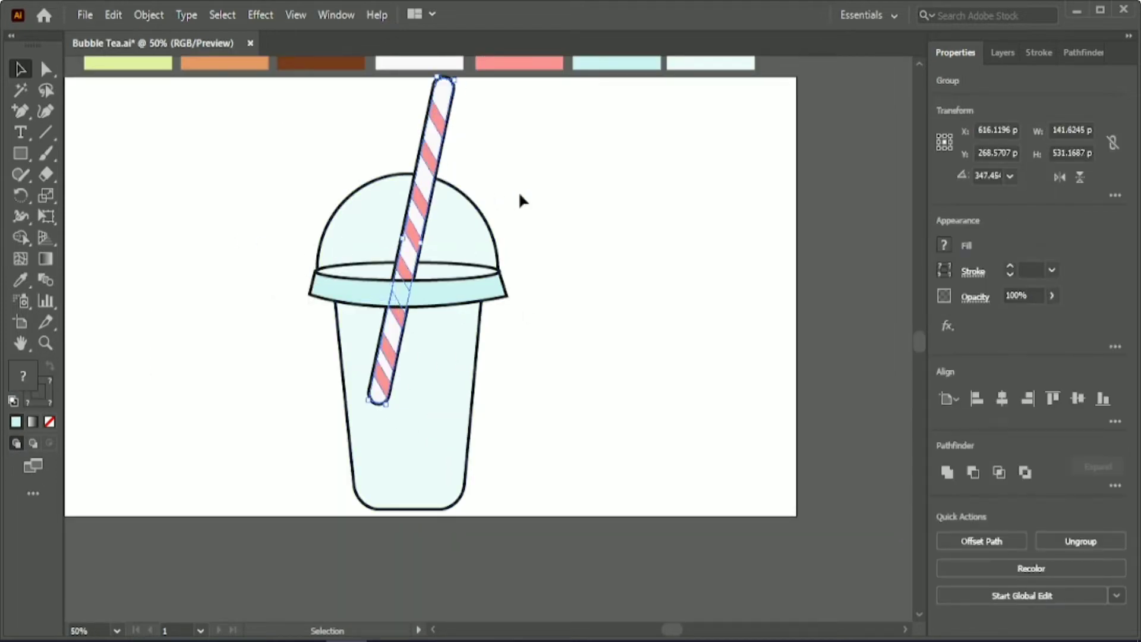
{"action": "left_click", "coordinate": [523, 188]}
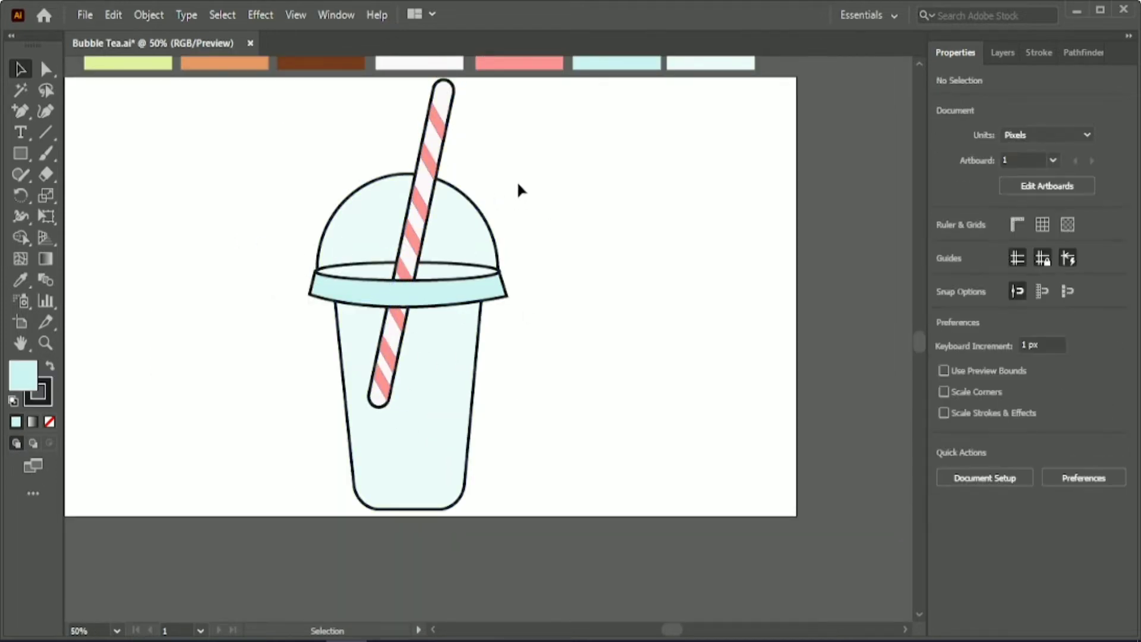
Step: Select the whole drink and move it about 9 px right and slightly up on the artboard
{"action": "left_click_drag", "start_coordinate": [297, 295], "coordinate": [178, 329]}
{"action": "left_click_drag", "start_coordinate": [178, 330], "coordinate": [426, 336]}
{"action": "key", "text": "ctrl+plus"}
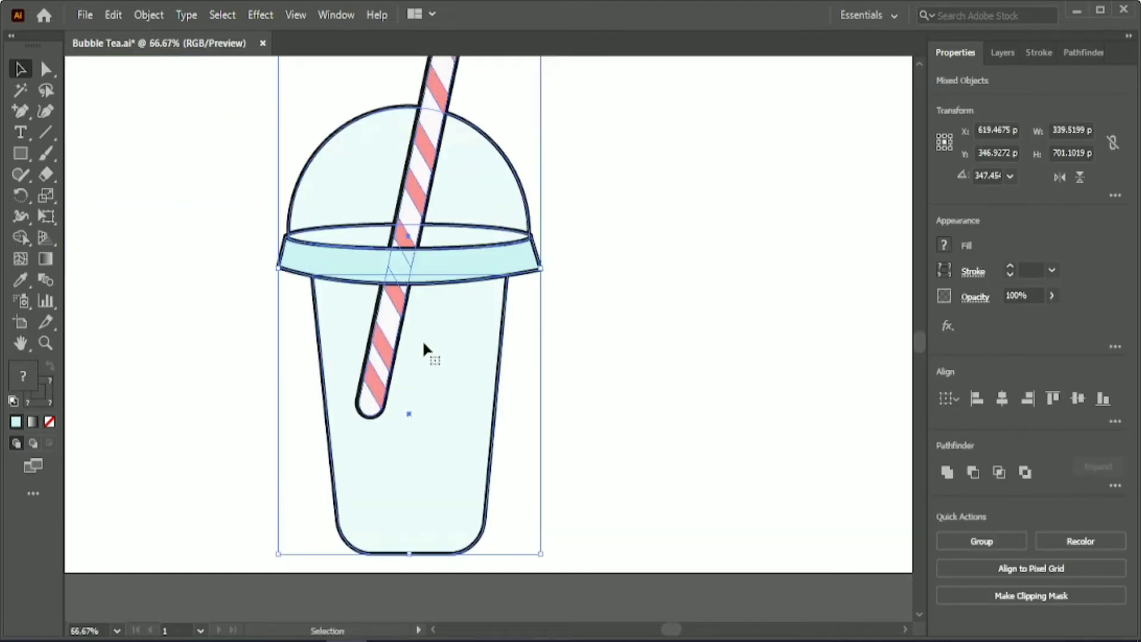
{"action": "key", "text": "ctrl+plus"}
{"action": "left_click", "coordinate": [683, 292]}
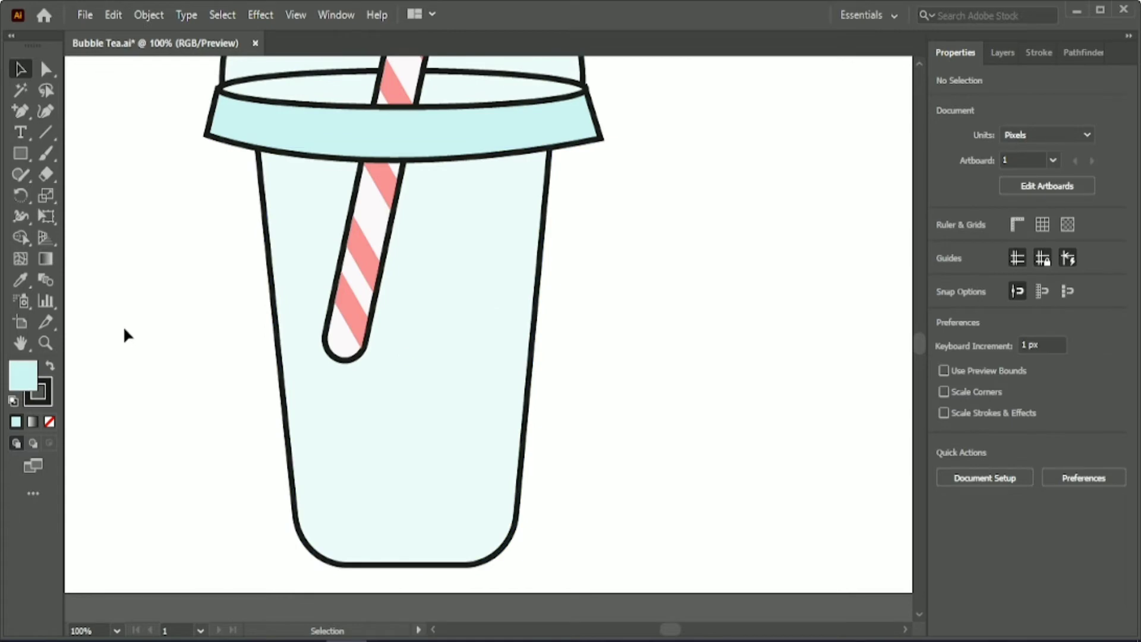
Step: Copy the cup body to the empty area beside the drink and shrink the copy to about 226 × 307 px
{"action": "left_click", "coordinate": [385, 399]}
{"action": "left_click_drag", "start_coordinate": [386, 398], "coordinate": [726, 432]}
{"action": "left_click_drag", "start_coordinate": [742, 173], "coordinate": [743, 214]}
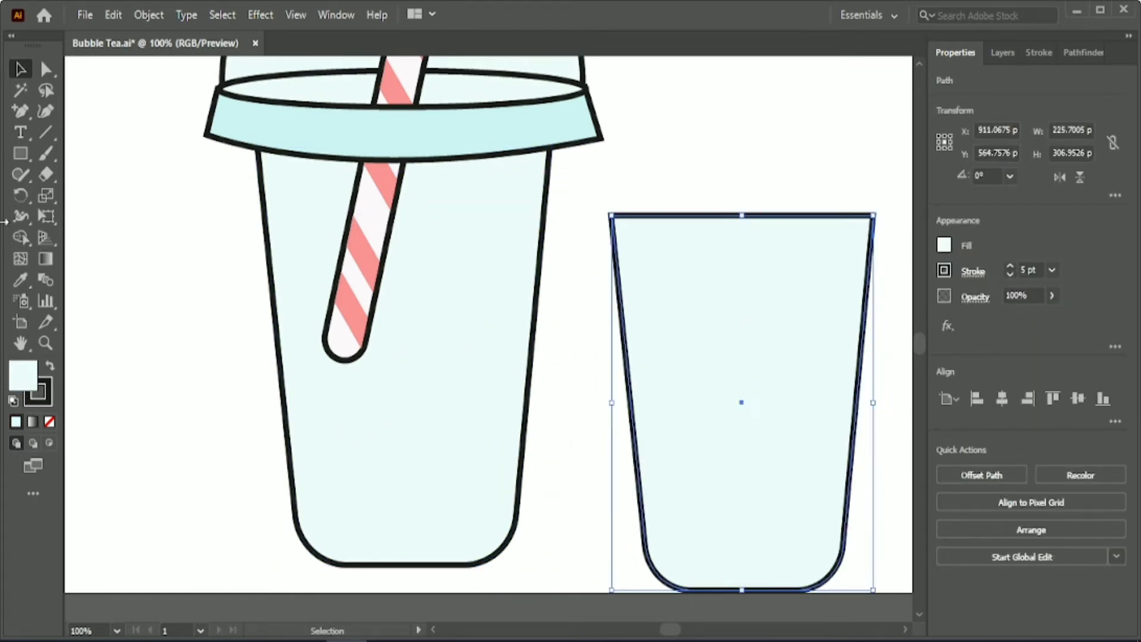
Step: Give the cup copy the outline-free light green of the palette swatch with the Eyedropper tool
{"action": "key", "text": "i"}
{"action": "key", "text": "ctrl+minus"}
{"action": "key", "text": "ctrl+minus"}
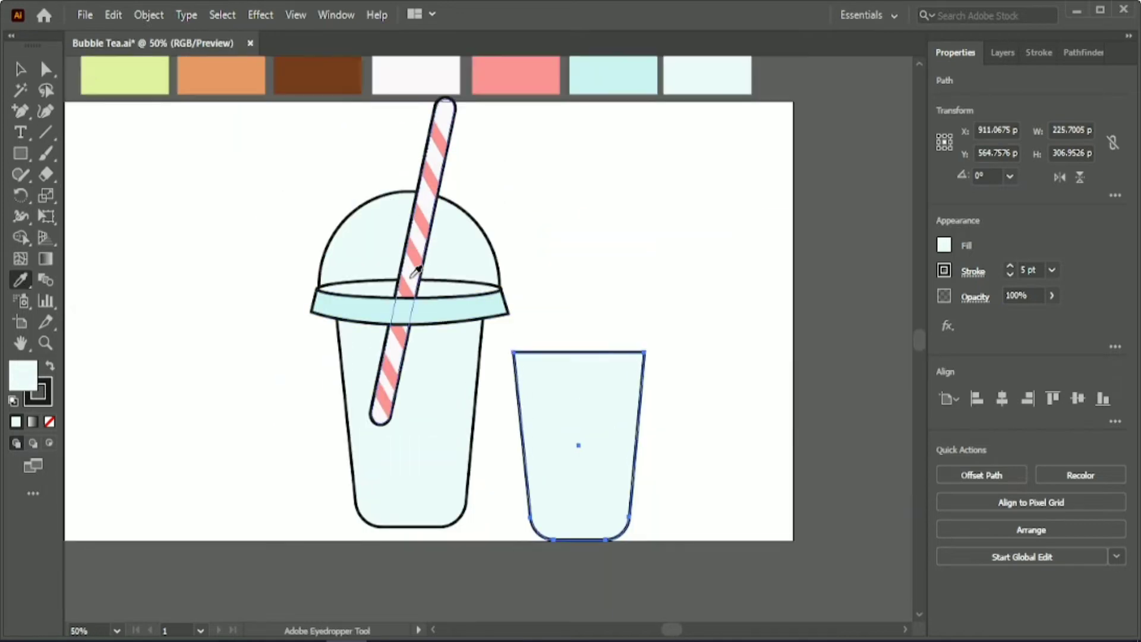
{"action": "left_click", "coordinate": [98, 111]}
{"action": "key", "text": "v"}
Step: Place the green liquid shape centrally inside the cup and bring it to the front
{"action": "scroll", "coordinate": [370, 430], "scroll_direction": "down", "scroll_amount": 2}
{"action": "key", "text": "ctrl+plus"}
{"action": "key", "text": "ctrl+plus"}
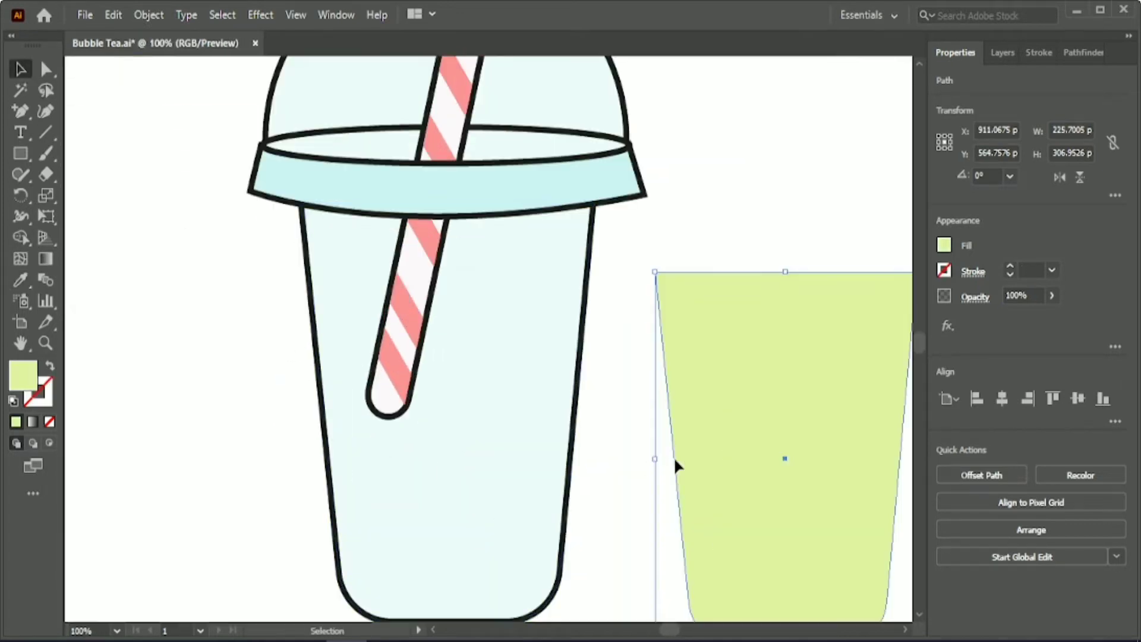
{"action": "left_click_drag", "start_coordinate": [732, 448], "coordinate": [404, 398]}
{"action": "right_click", "coordinate": [404, 398]}
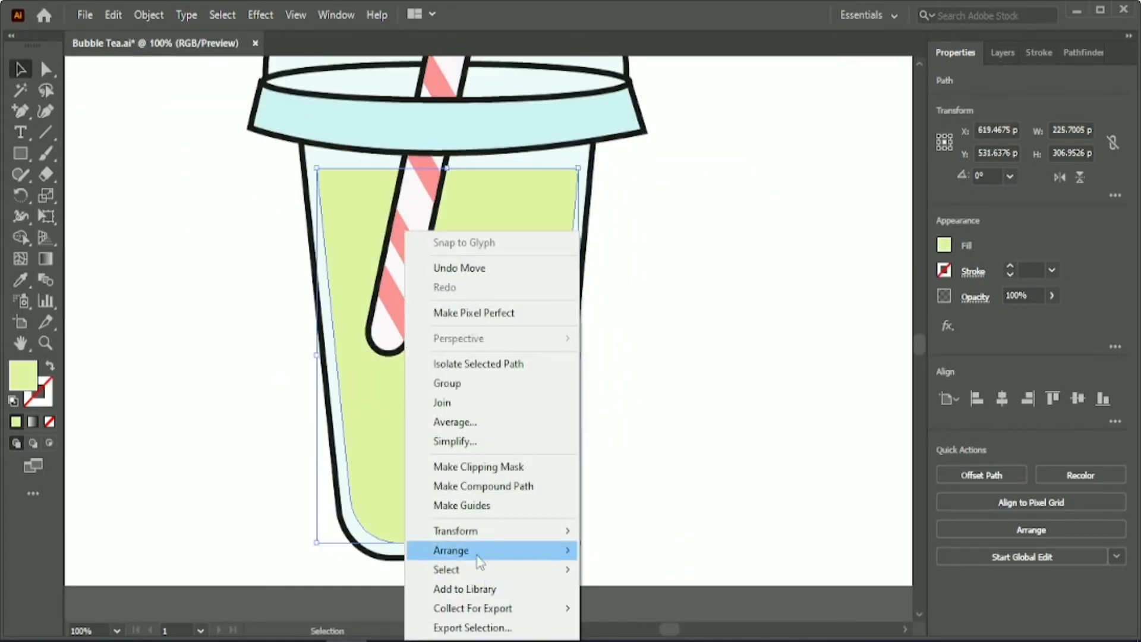
{"action": "mouse_move", "coordinate": [479, 550]}
{"action": "left_click", "coordinate": [604, 549]}
{"action": "left_click", "coordinate": [643, 322]}
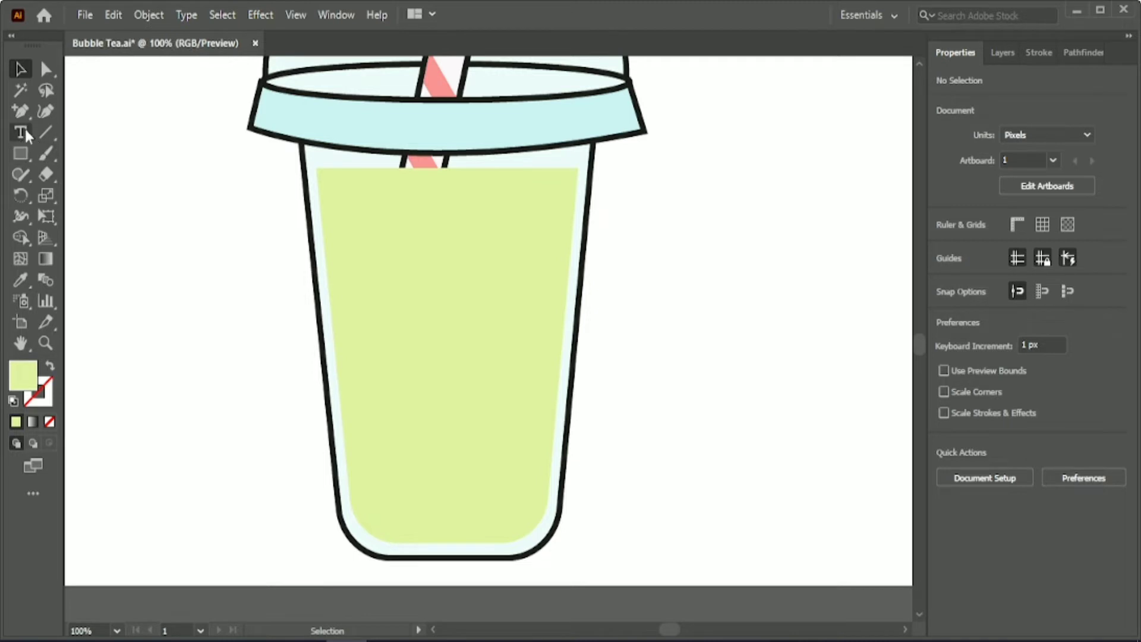
Step: Draw an open wavy path about 150 px wide beside the cup with the Pen tool
{"action": "left_click", "coordinate": [27, 107]}
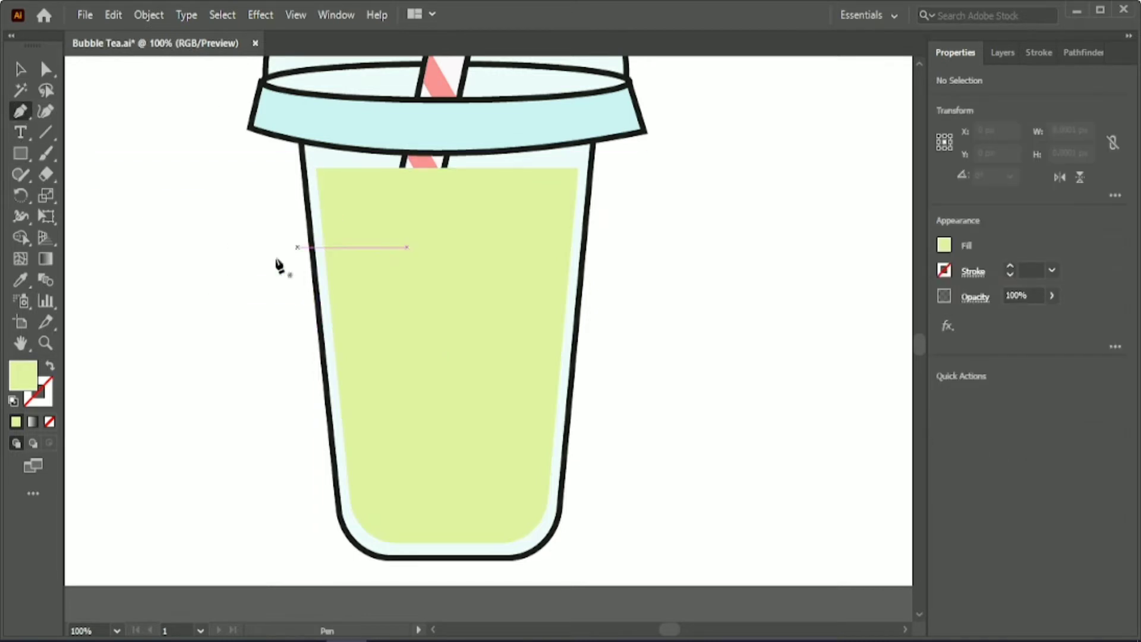
{"action": "left_click_drag", "start_coordinate": [140, 276], "coordinate": [156, 280]}
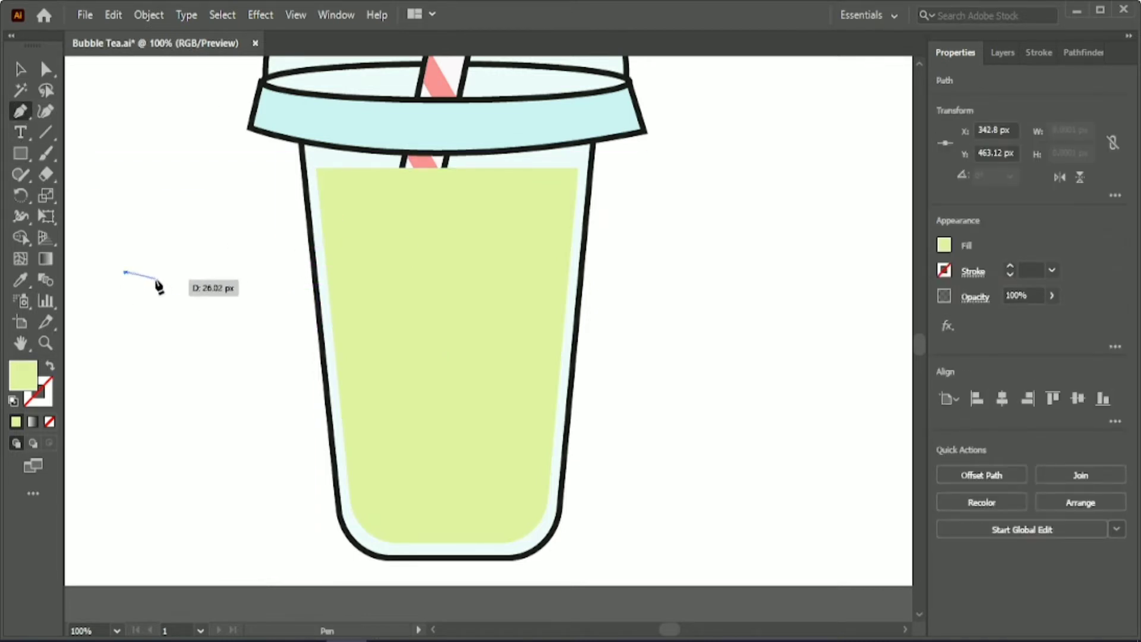
{"action": "left_click_drag", "start_coordinate": [191, 285], "coordinate": [226, 265]}
{"action": "left_click", "coordinate": [213, 273]}
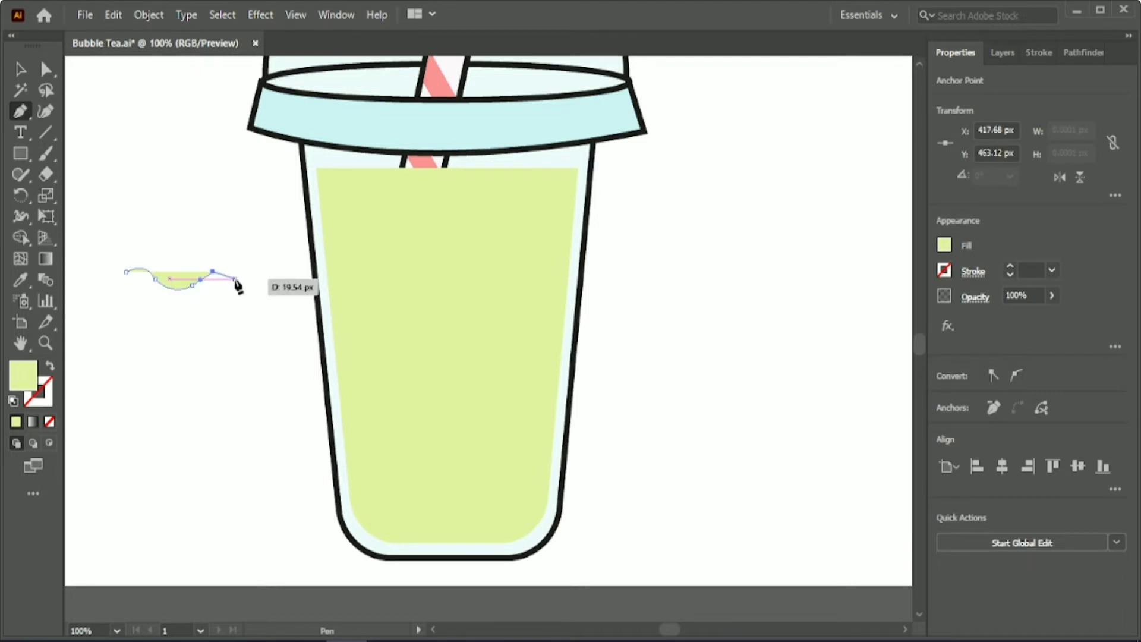
{"action": "left_click_drag", "start_coordinate": [238, 267], "coordinate": [306, 258]}
{"action": "left_click", "coordinate": [276, 275]}
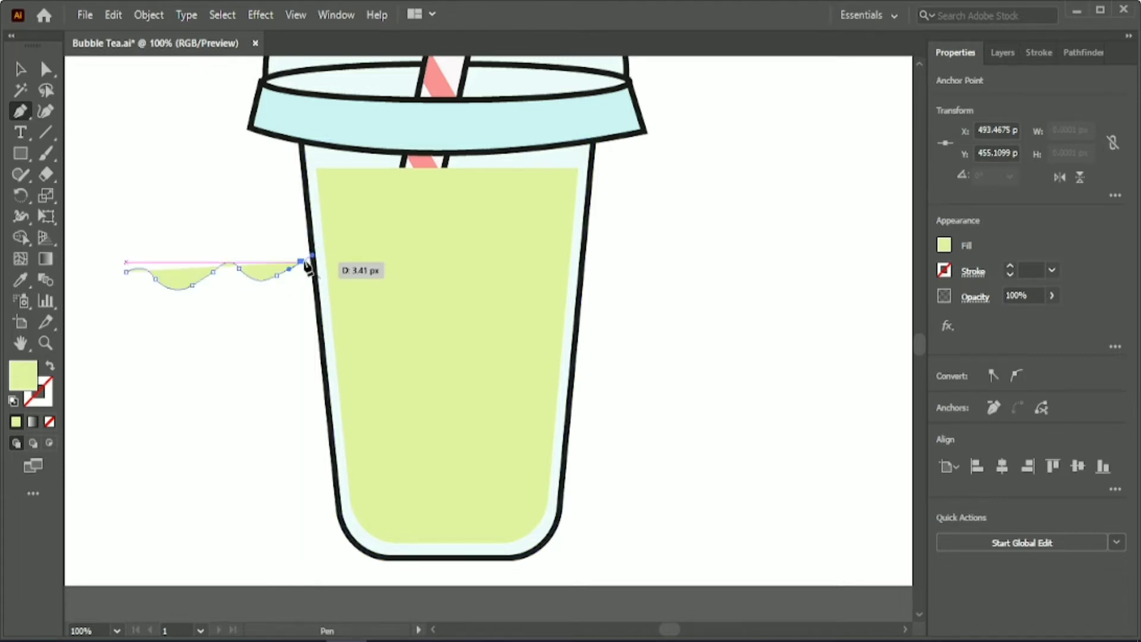
{"action": "left_click", "coordinate": [300, 262]}
{"action": "key", "text": "v"}
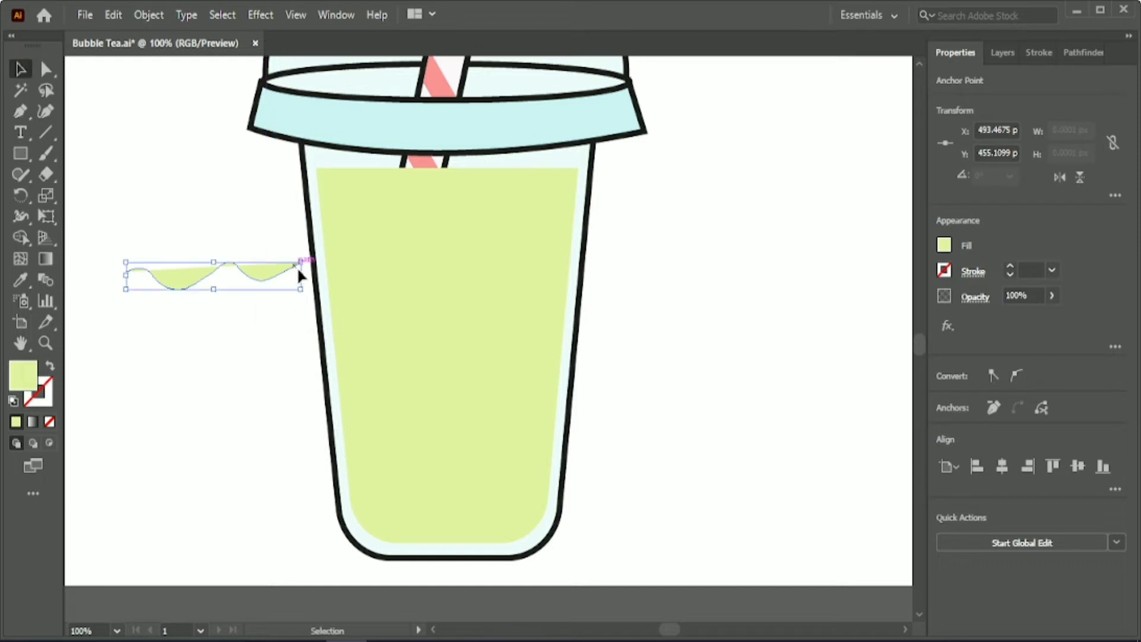
Step: Enlarge the wave to about 282 × 42 px and move the green liquid out to the empty area beside the cup
{"action": "left_click_drag", "start_coordinate": [302, 275], "coordinate": [790, 205]}
{"action": "scroll", "coordinate": [667, 299], "scroll_direction": "down", "scroll_amount": 1}
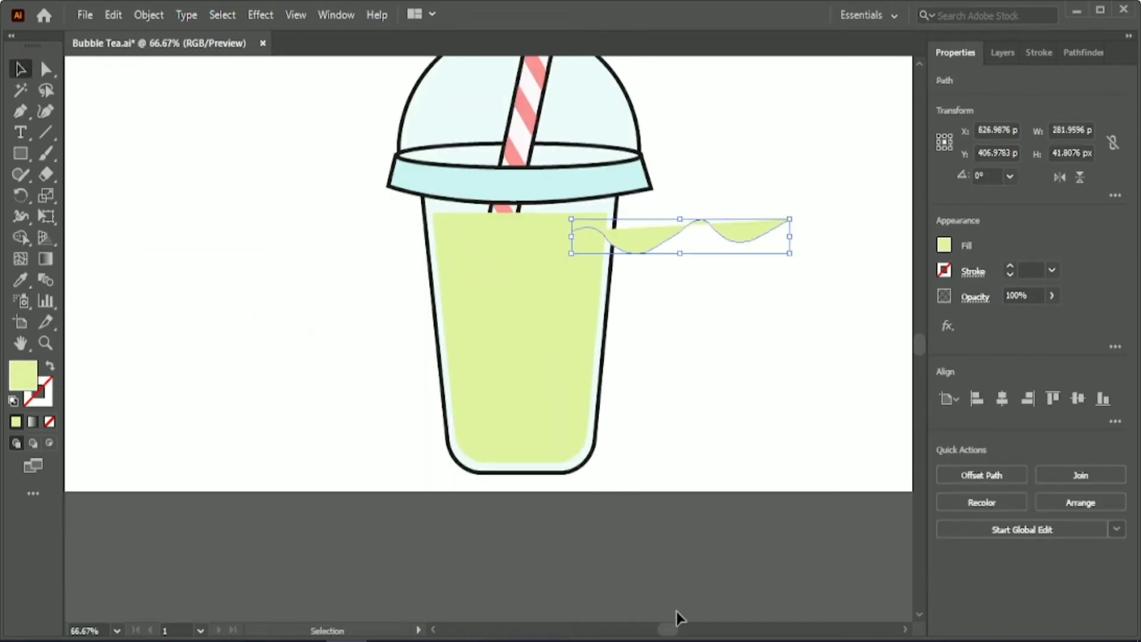
{"action": "left_click_drag", "start_coordinate": [670, 629], "coordinate": [678, 632]}
{"action": "left_click_drag", "start_coordinate": [438, 357], "coordinate": [689, 409]}
{"action": "left_click", "coordinate": [683, 221]}
Step: Recolour the wave's fill to a dark olive green
{"action": "left_click", "coordinate": [594, 228]}
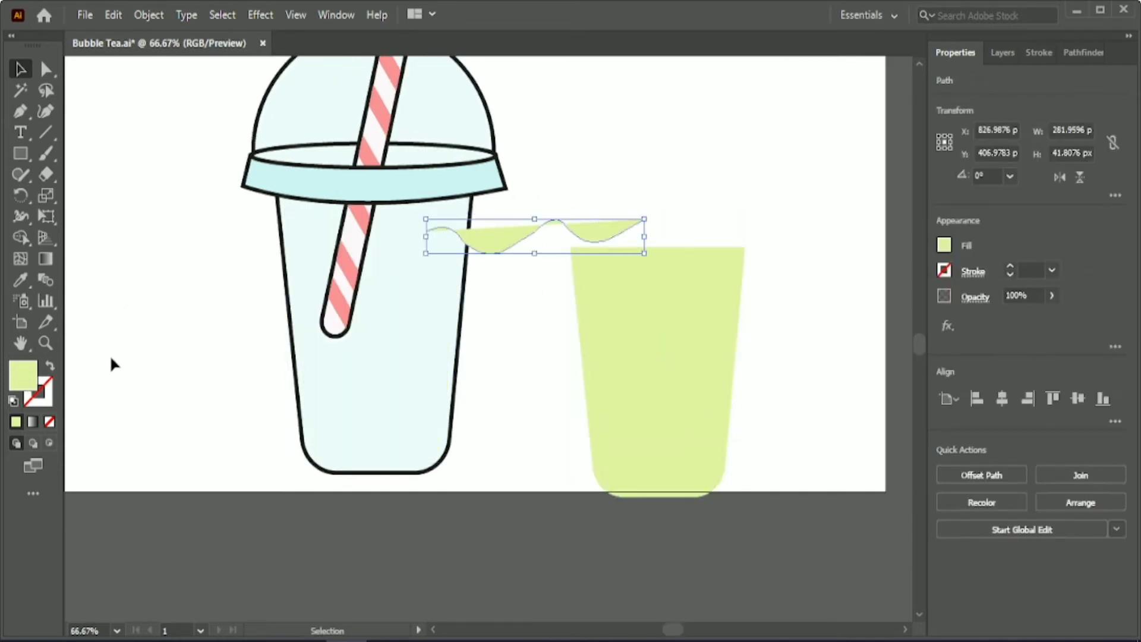
{"action": "double_click", "coordinate": [23, 376]}
{"action": "left_click_drag", "start_coordinate": [817, 339], "coordinate": [692, 227]}
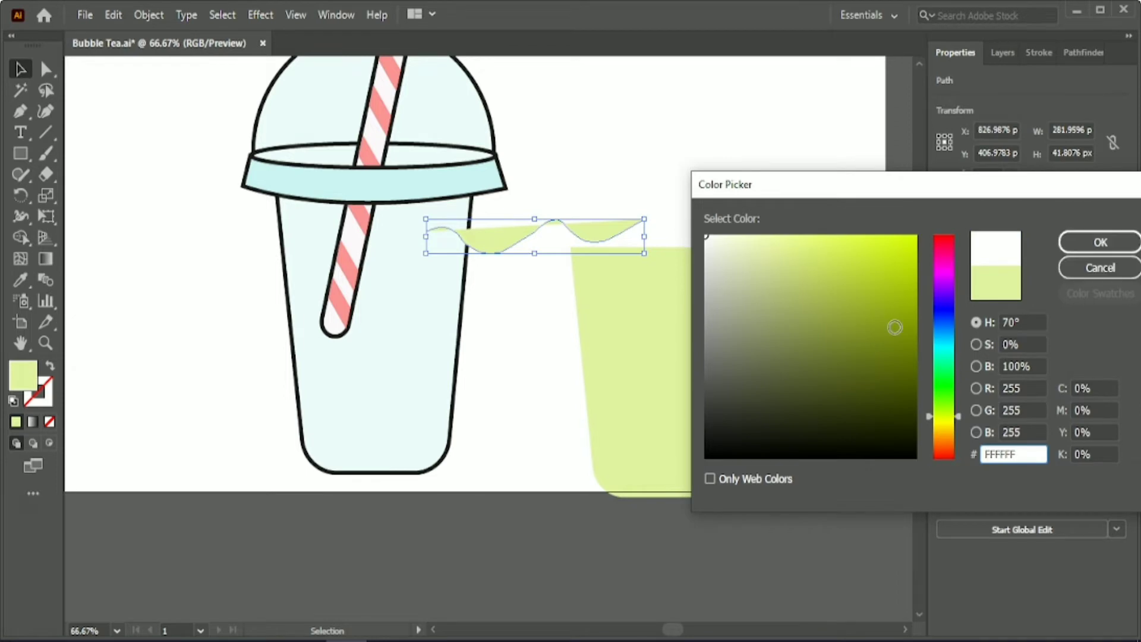
{"action": "left_click", "coordinate": [811, 391]}
{"action": "left_click", "coordinate": [1077, 246]}
{"action": "left_click", "coordinate": [713, 159]}
Step: Centre the wave and the green liquid horizontally on each other and shift both a little to the right
{"action": "left_click", "coordinate": [596, 230]}
{"action": "left_click", "coordinate": [642, 286], "text": "shift"}
{"action": "left_click", "coordinate": [1002, 399]}
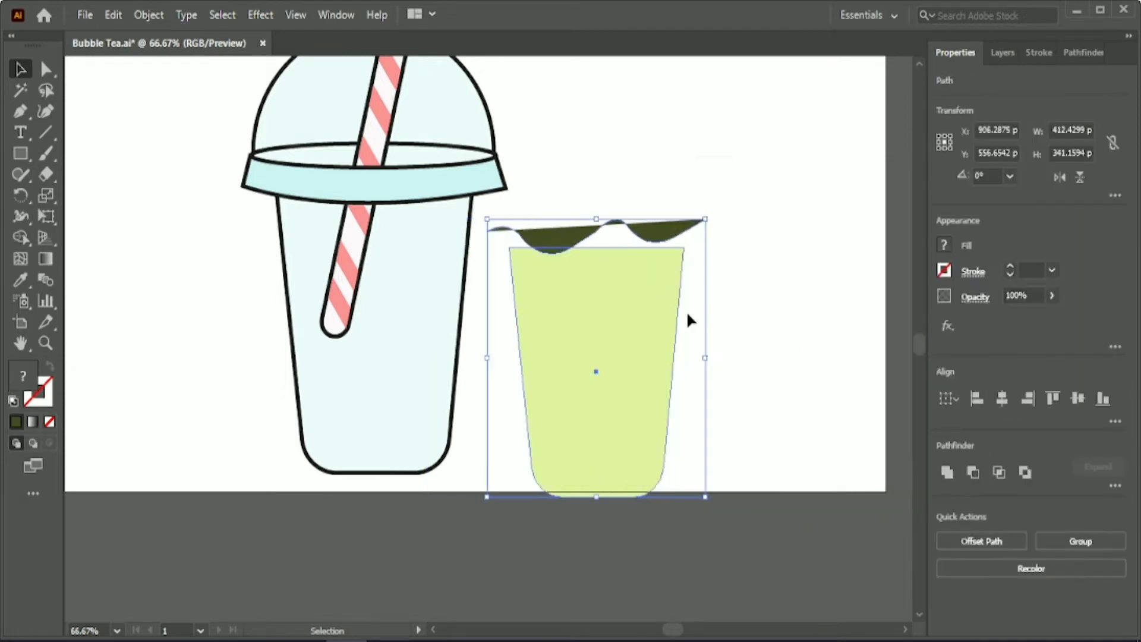
{"action": "left_click_drag", "start_coordinate": [661, 314], "coordinate": [687, 314]}
{"action": "left_click", "coordinate": [634, 137]}
Step: Lower the wave onto the upper part of the liquid and narrow it from both ends to roughly the liquid's width
{"action": "left_click_drag", "start_coordinate": [676, 236], "coordinate": [680, 283]}
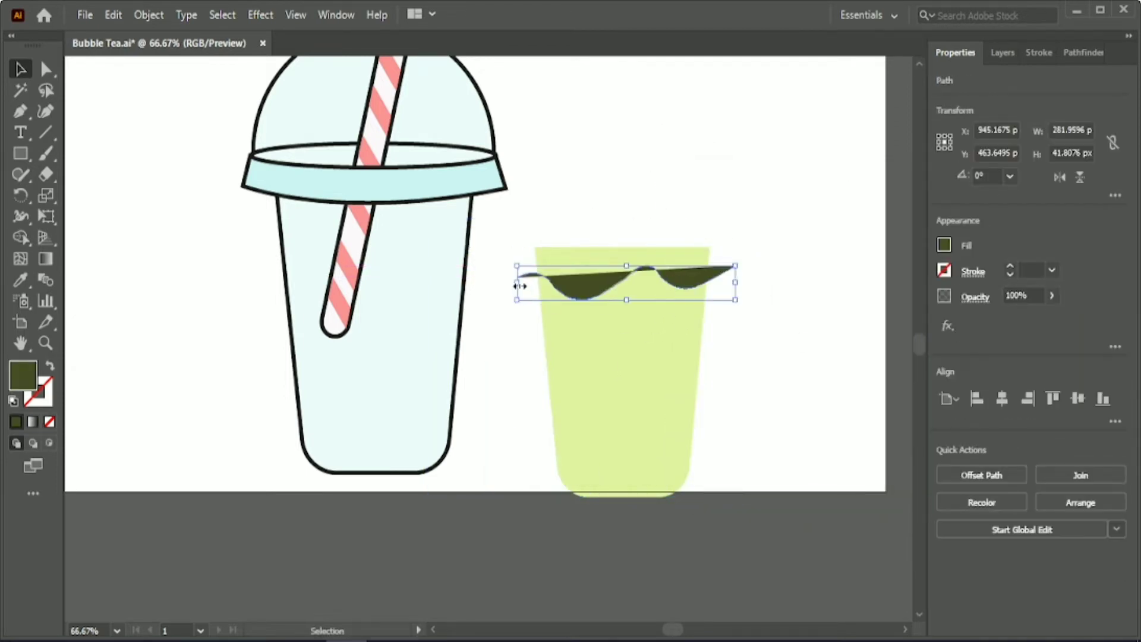
{"action": "left_click_drag", "start_coordinate": [516, 285], "coordinate": [534, 284]}
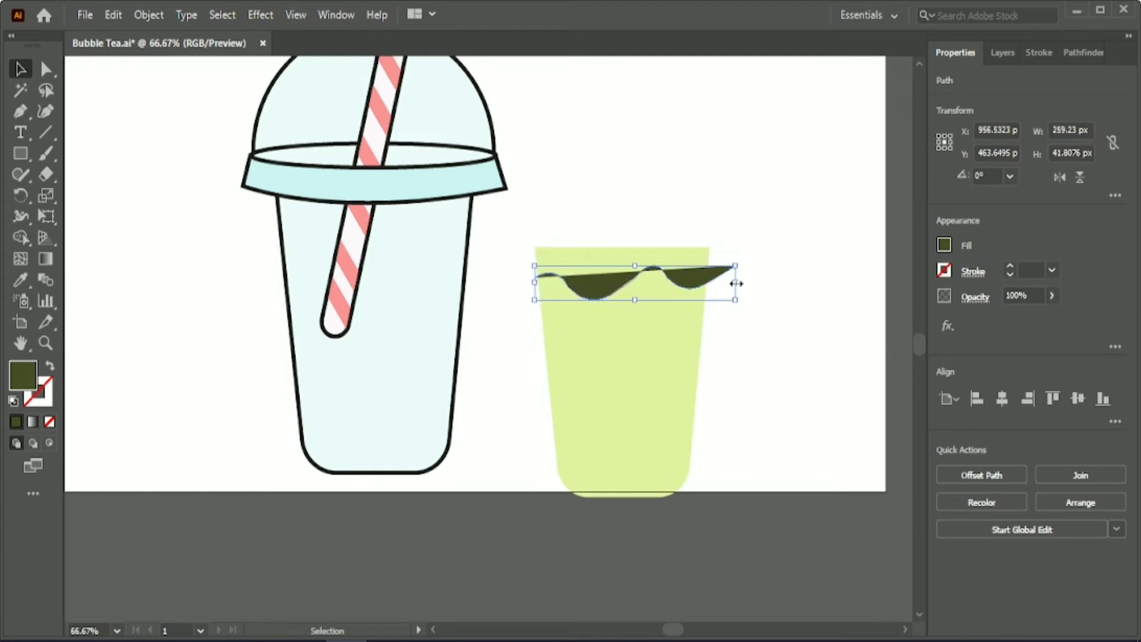
{"action": "left_click_drag", "start_coordinate": [736, 284], "coordinate": [707, 284]}
{"action": "scroll", "coordinate": [648, 339], "scroll_direction": "down", "scroll_amount": 1}
{"action": "scroll", "coordinate": [644, 331], "scroll_direction": "up", "scroll_amount": 1}
{"action": "left_click", "coordinate": [589, 143]}
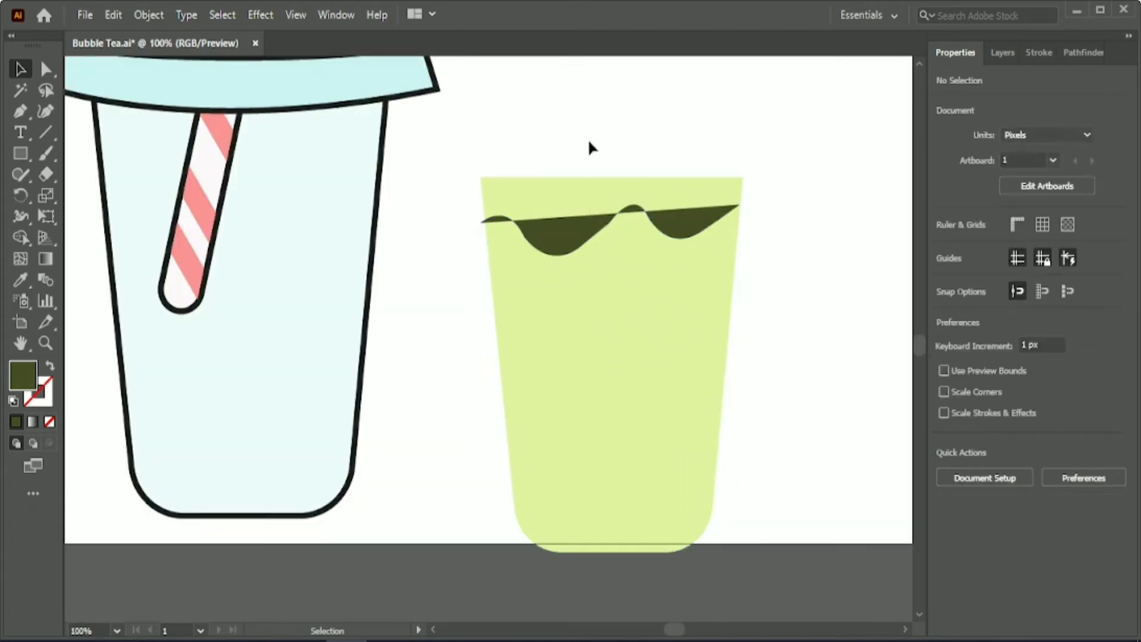
Step: Try to cut away the liquid above the wave with the Shape Builder tool
{"action": "left_click", "coordinate": [635, 310]}
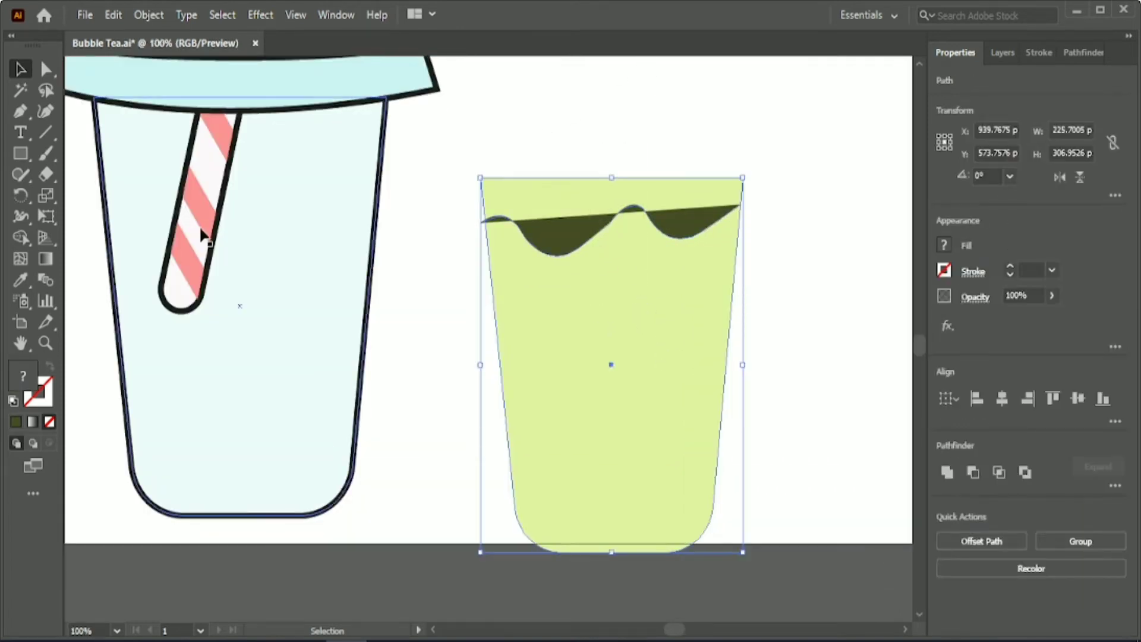
{"action": "key", "text": "shift+m"}
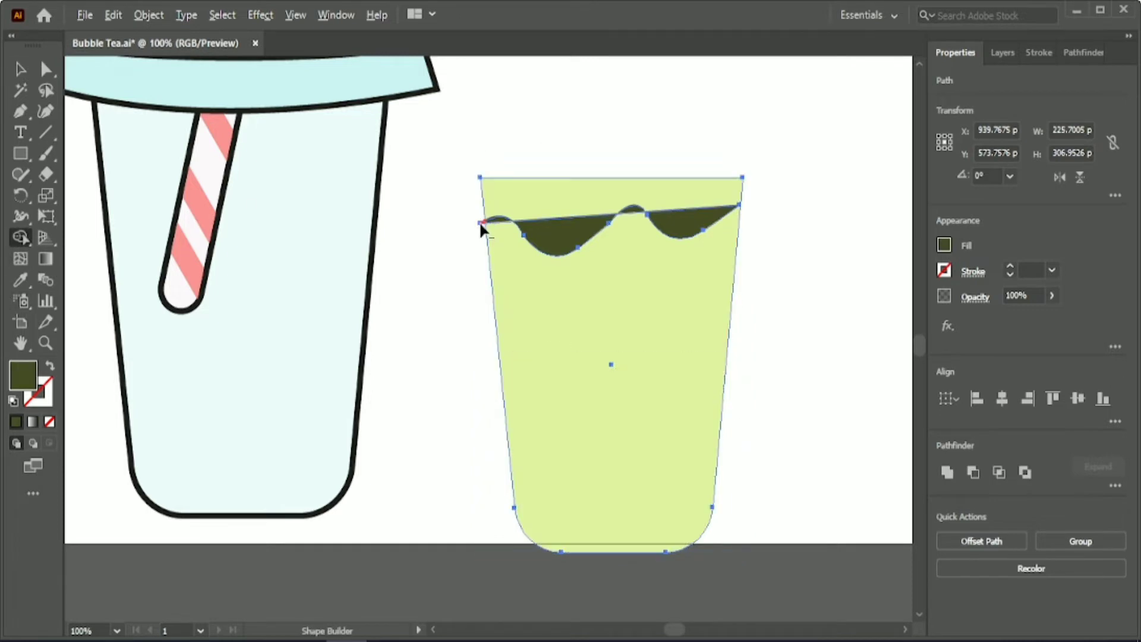
{"action": "left_click", "coordinate": [512, 195], "text": "alt"}
{"action": "key", "text": "ctrl+z"}
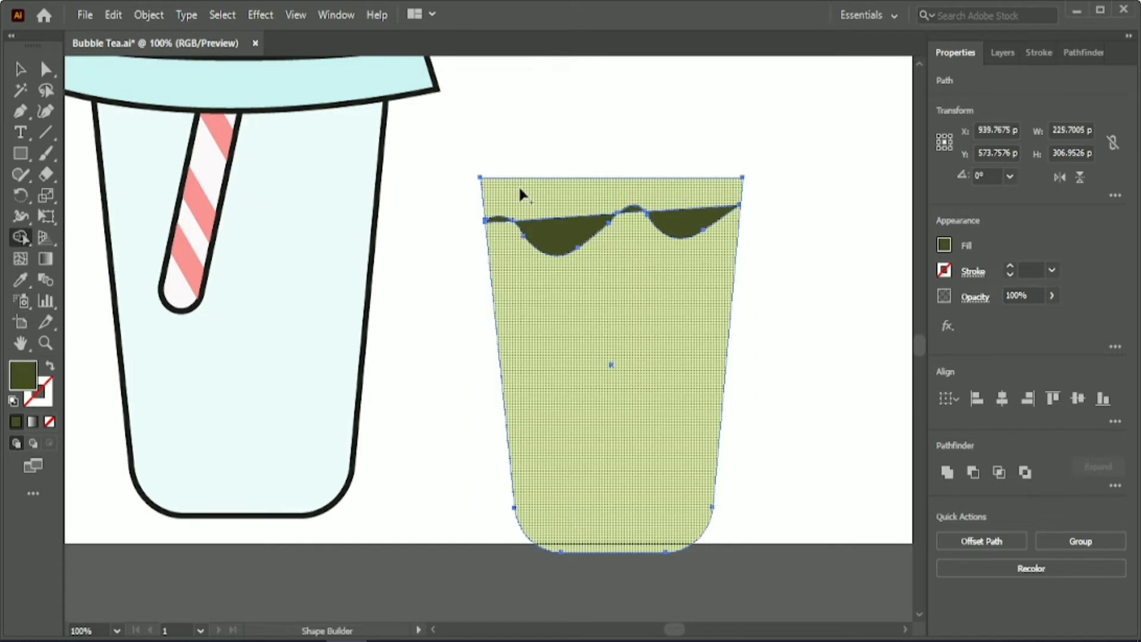
{"action": "left_click", "coordinate": [25, 73]}
{"action": "left_click", "coordinate": [545, 155]}
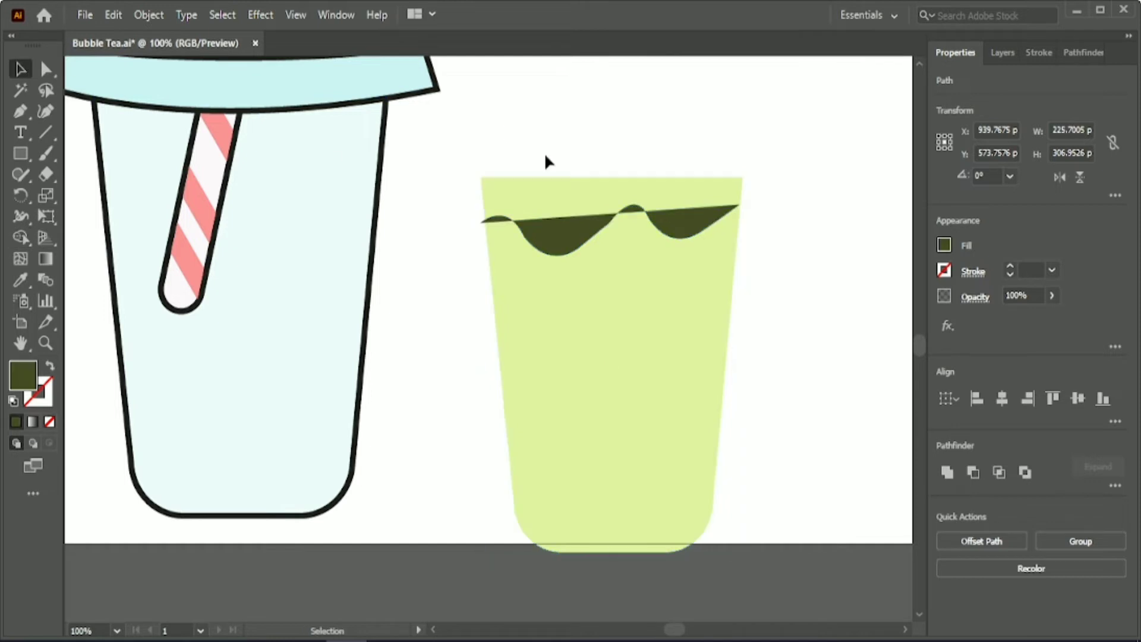
Step: Stretch the wave to about 226 px wide to span the liquid's full width, and extend its lower edge downward
{"action": "left_click", "coordinate": [562, 234]}
{"action": "left_click_drag", "start_coordinate": [740, 231], "coordinate": [744, 231]}
{"action": "left_click_drag", "start_coordinate": [592, 122], "coordinate": [641, 255]}
{"action": "key", "text": "ctrl+h"}
{"action": "left_click", "coordinate": [666, 216]}
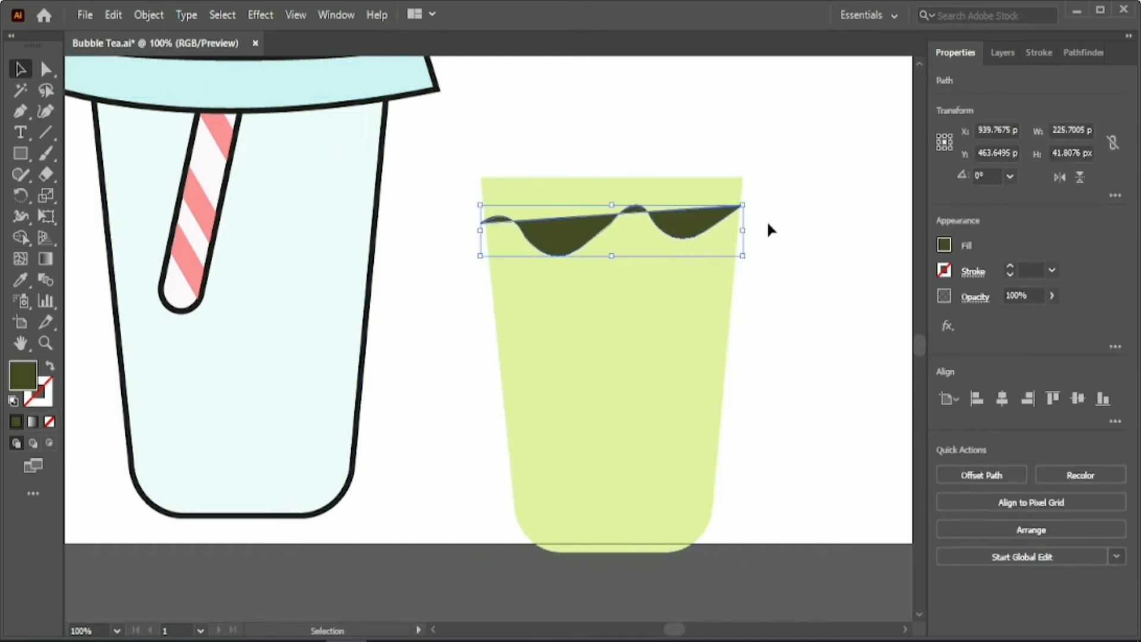
{"action": "left_click_drag", "start_coordinate": [611, 256], "coordinate": [615, 272]}
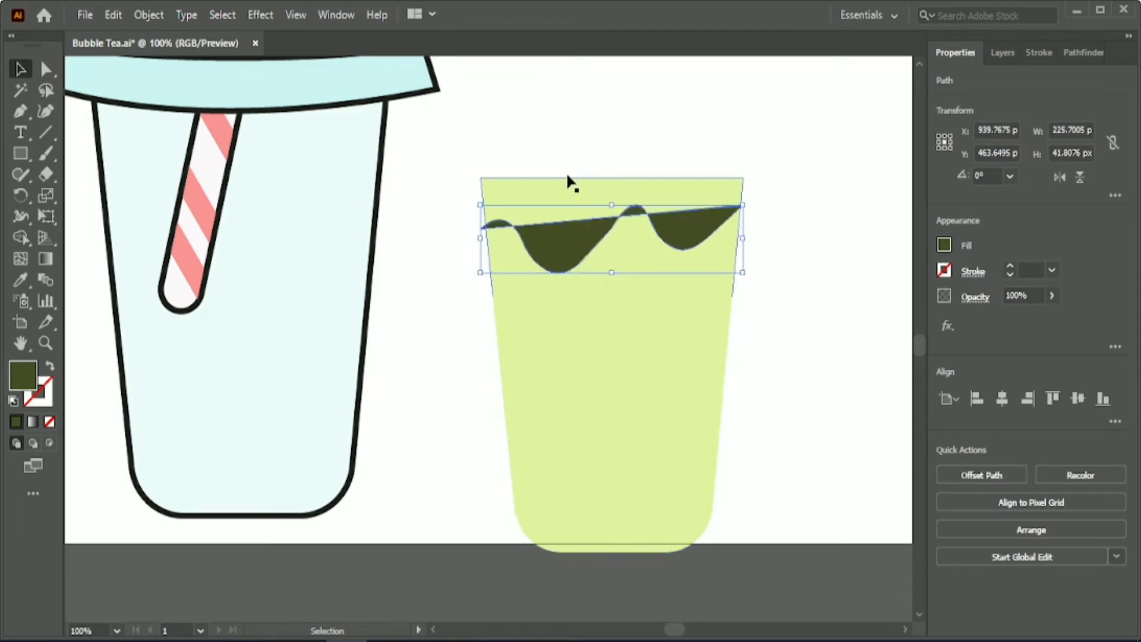
Step: Cut away the liquid above the wave and the two dark wave troughs with the Shape Builder tool
{"action": "left_click_drag", "start_coordinate": [566, 135], "coordinate": [635, 263]}
{"action": "left_click", "coordinate": [21, 237]}
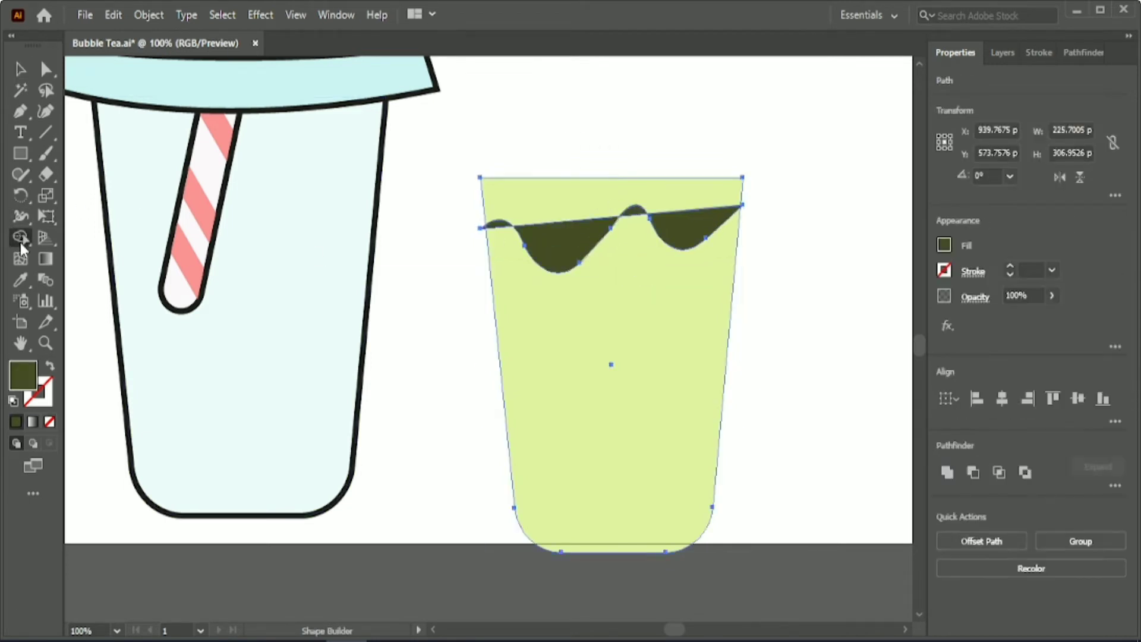
{"action": "left_click", "coordinate": [541, 185], "text": "alt"}
{"action": "left_click", "coordinate": [479, 224], "text": "alt"}
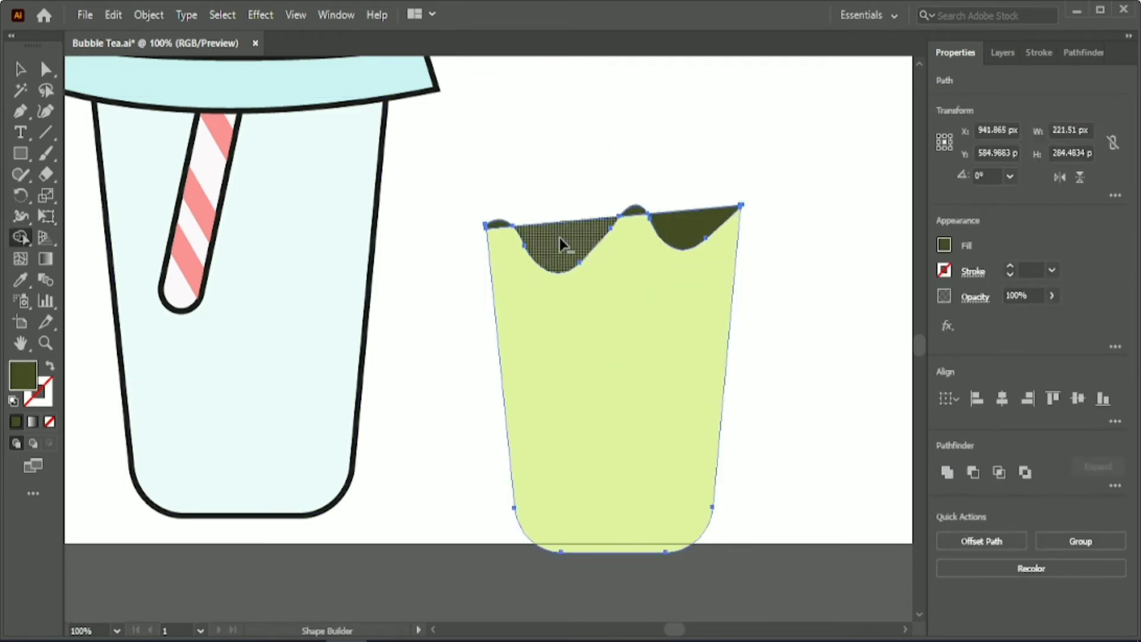
{"action": "left_click", "coordinate": [687, 220], "text": "alt"}
{"action": "left_click", "coordinate": [565, 241], "text": "alt"}
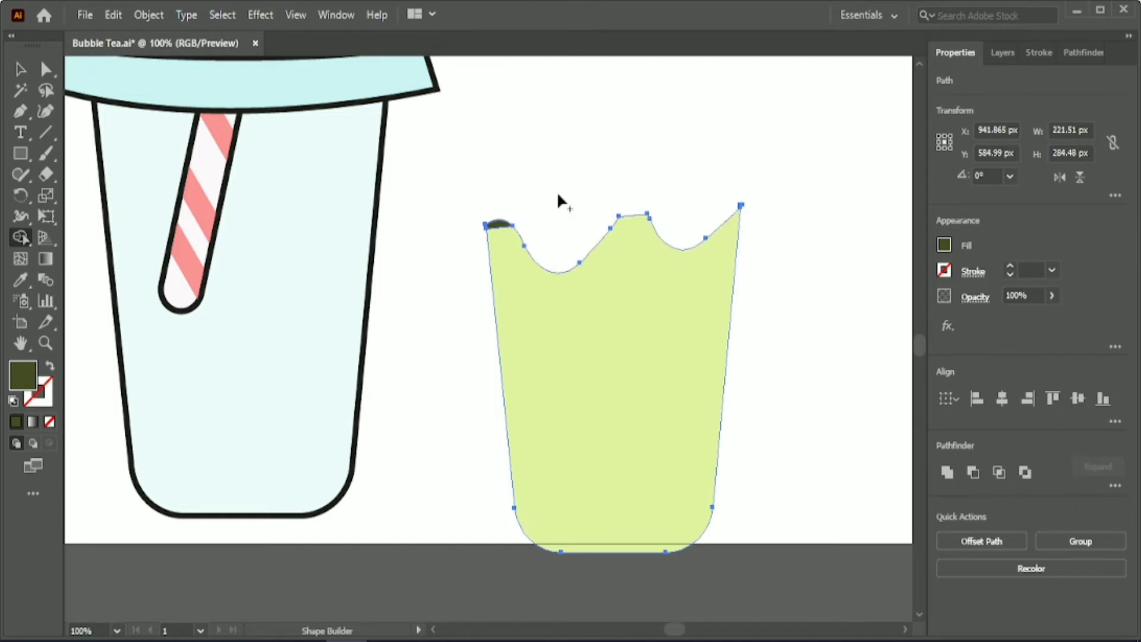
{"action": "key", "text": "ctrl+z"}
{"action": "left_click", "coordinate": [28, 72]}
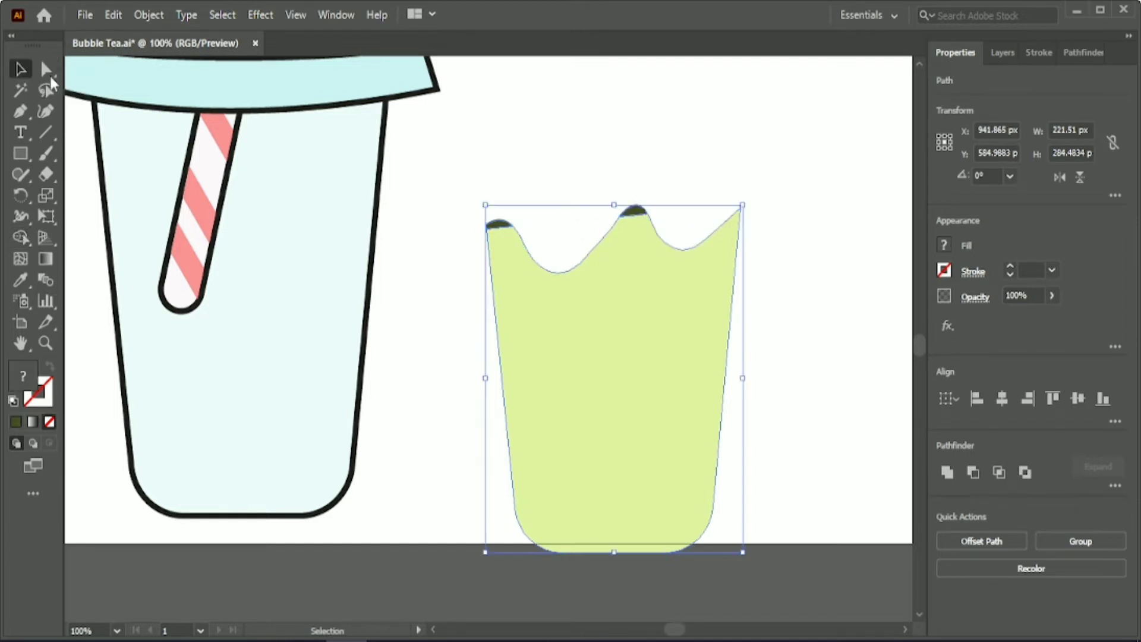
Step: Delete the leftover dark pieces on the liquid's two crests and at its upper right corner
{"action": "left_click", "coordinate": [500, 122]}
{"action": "left_click", "coordinate": [497, 224]}
{"action": "key", "text": "Delete"}
{"action": "left_click", "coordinate": [635, 211]}
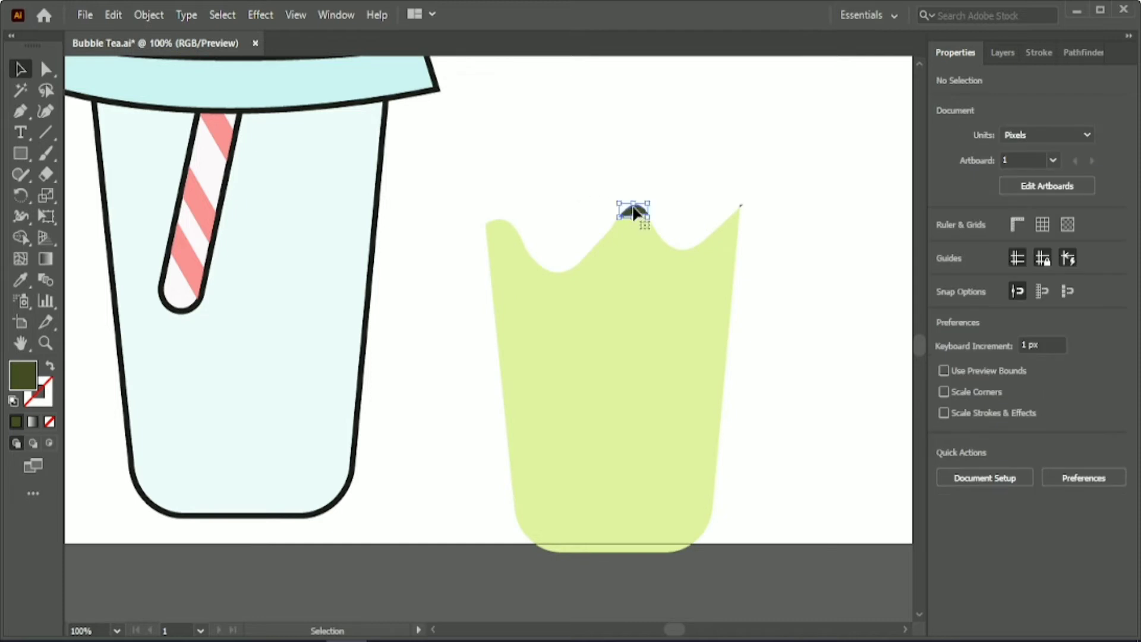
{"action": "key", "text": "Delete"}
{"action": "left_click", "coordinate": [742, 205]}
{"action": "key", "text": "Delete"}
{"action": "left_click_drag", "start_coordinate": [469, 200], "coordinate": [760, 337]}
{"action": "left_click", "coordinate": [762, 341]}
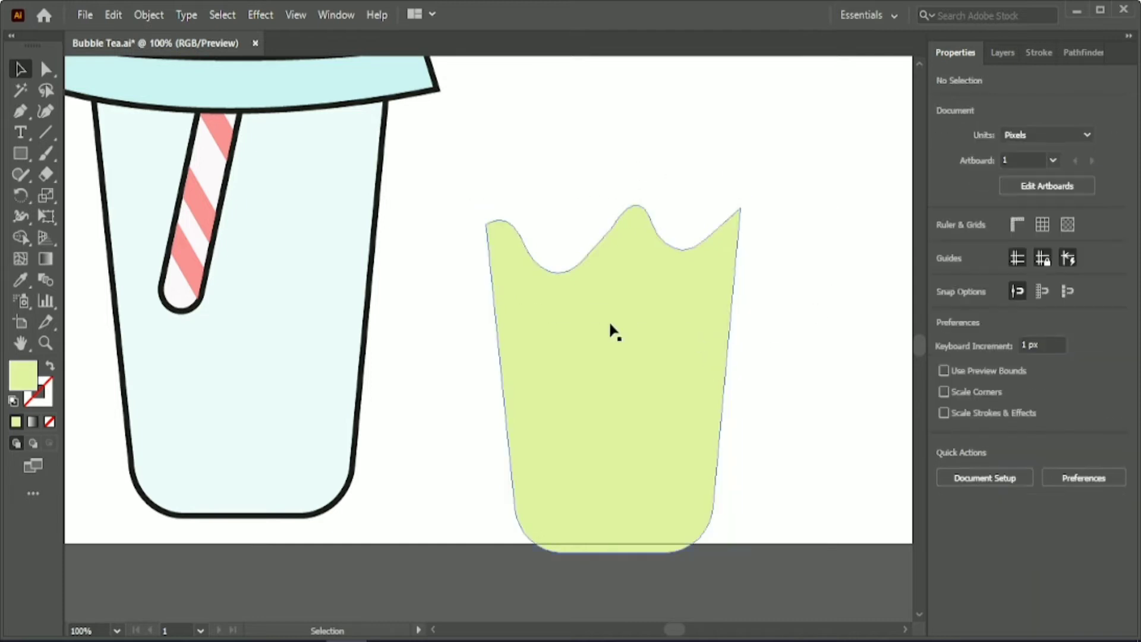
Step: Move the green liquid into the cup, centre it horizontally on the cup, and align their bottom edges
{"action": "left_click", "coordinate": [612, 331]}
{"action": "double_click", "coordinate": [315, 301]}
{"action": "left_click", "coordinate": [76, 69]}
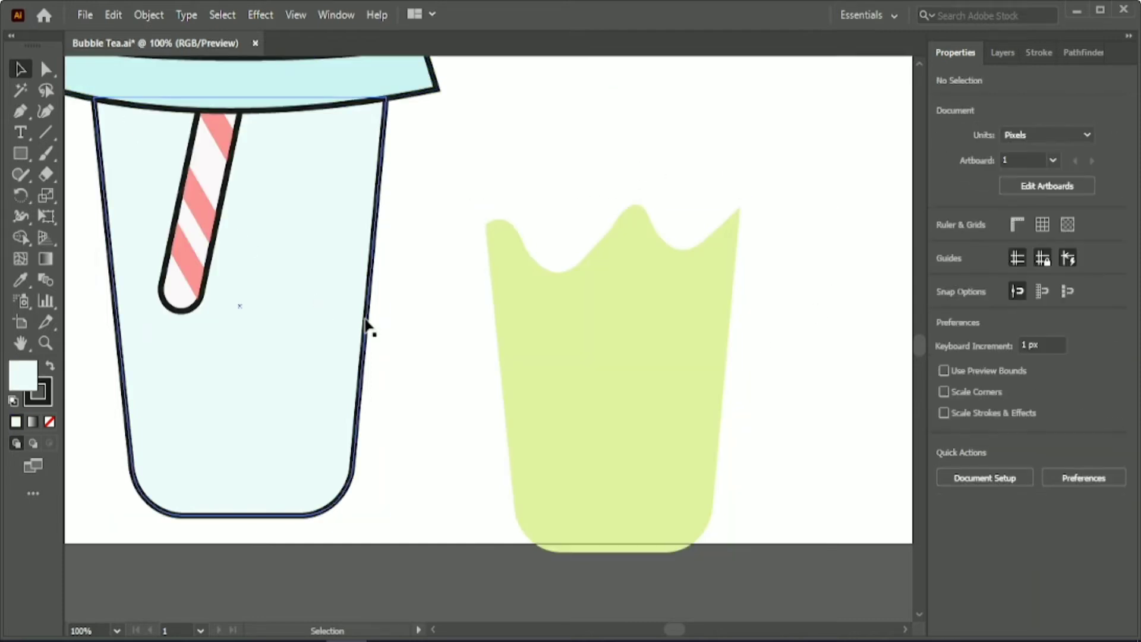
{"action": "left_click", "coordinate": [537, 351]}
{"action": "left_click", "coordinate": [268, 362], "text": "shift"}
{"action": "left_click", "coordinate": [267, 360]}
{"action": "left_click", "coordinate": [1002, 398]}
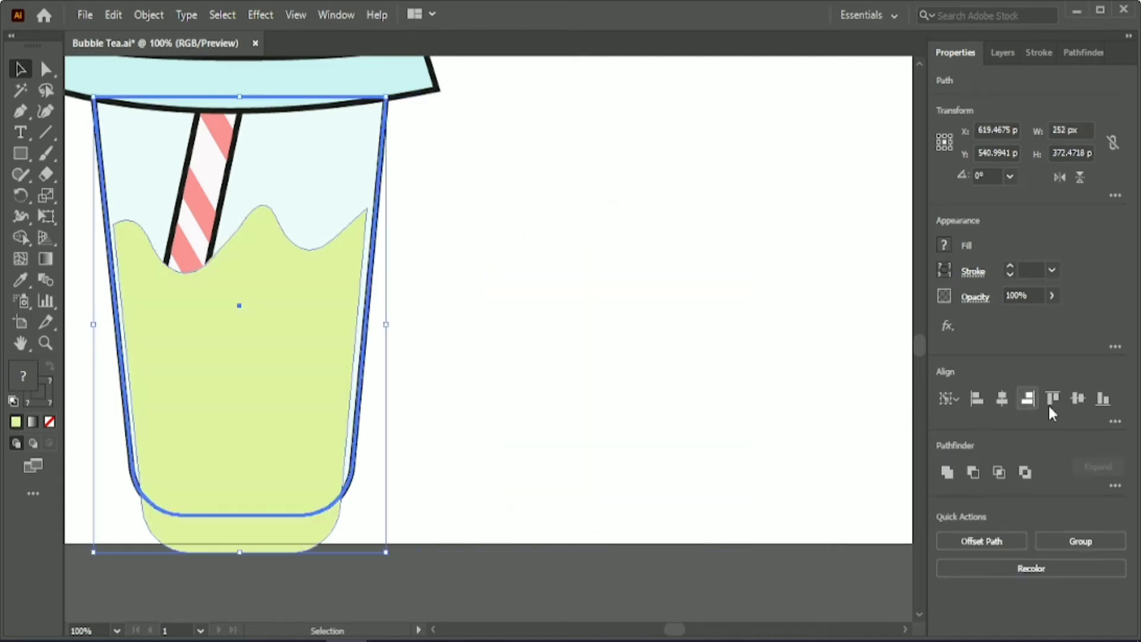
{"action": "left_click", "coordinate": [1078, 398]}
{"action": "left_click", "coordinate": [719, 620]}
{"action": "left_click_drag", "start_coordinate": [672, 630], "coordinate": [669, 630]}
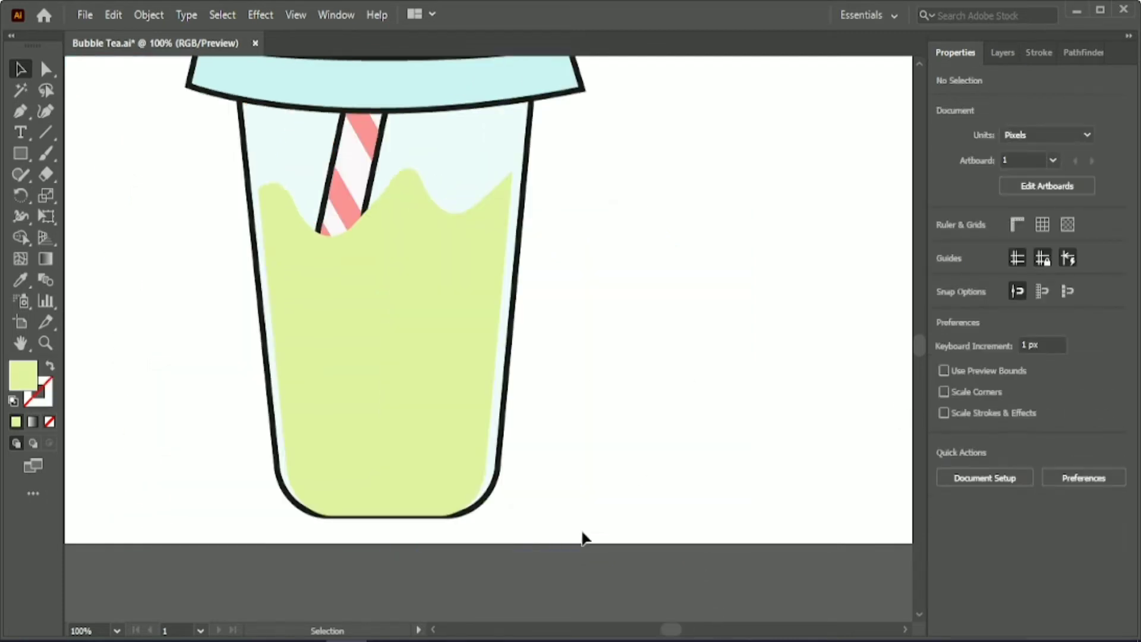
Step: Nudge the liquid upward to leave a narrow, even gap between it and the cup's outline at the bottom
{"action": "left_click", "coordinate": [462, 402]}
{"action": "key", "text": "shift+Up"}
{"action": "key", "text": "shift+Up"}
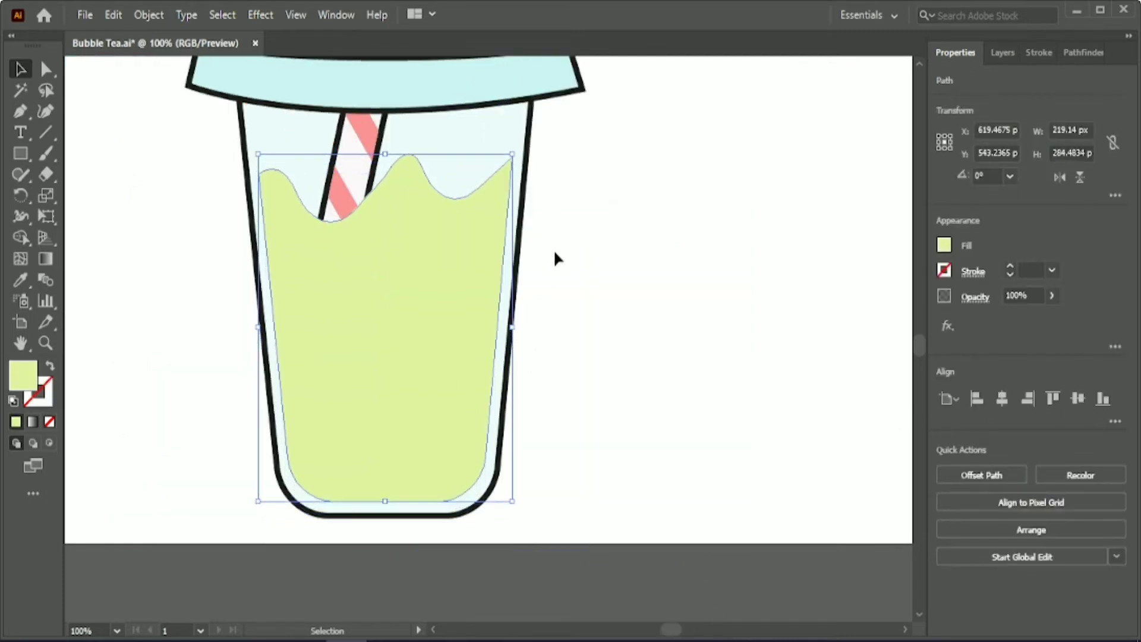
{"action": "left_click", "coordinate": [582, 277]}
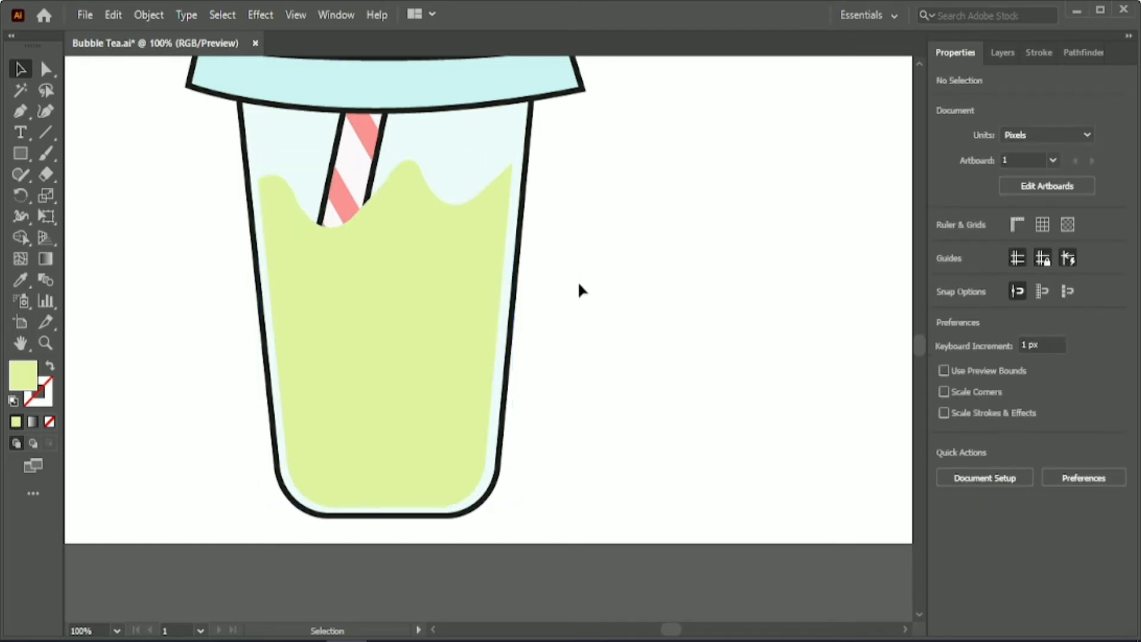
{"action": "left_click", "coordinate": [342, 284]}
{"action": "left_click", "coordinate": [618, 282]}
{"action": "left_click", "coordinate": [348, 345]}
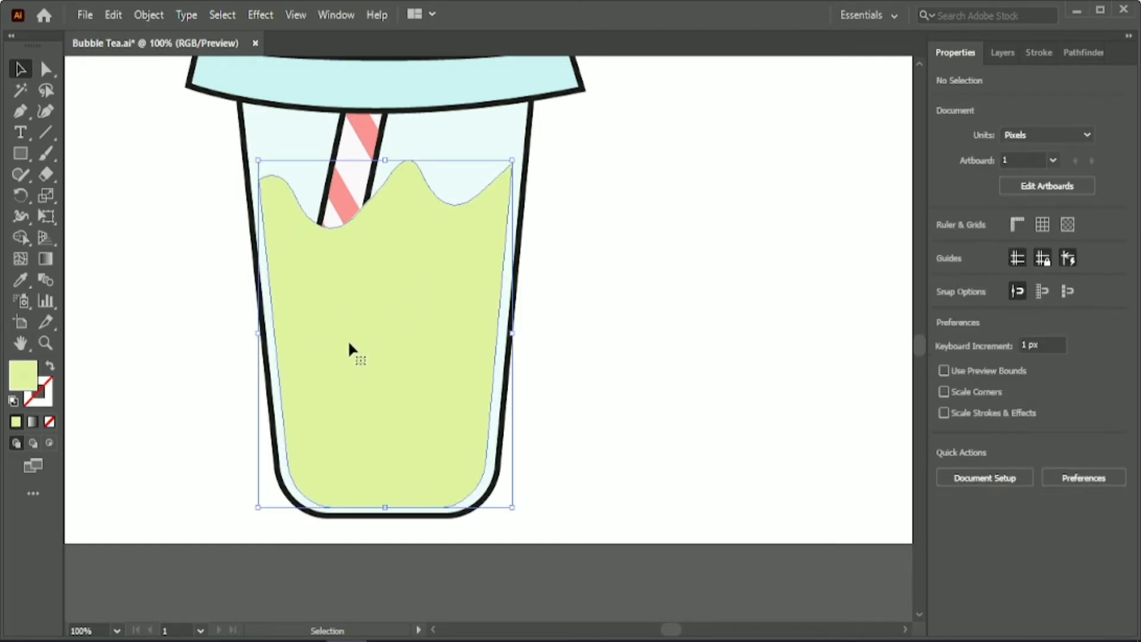
{"action": "left_click", "coordinate": [633, 327]}
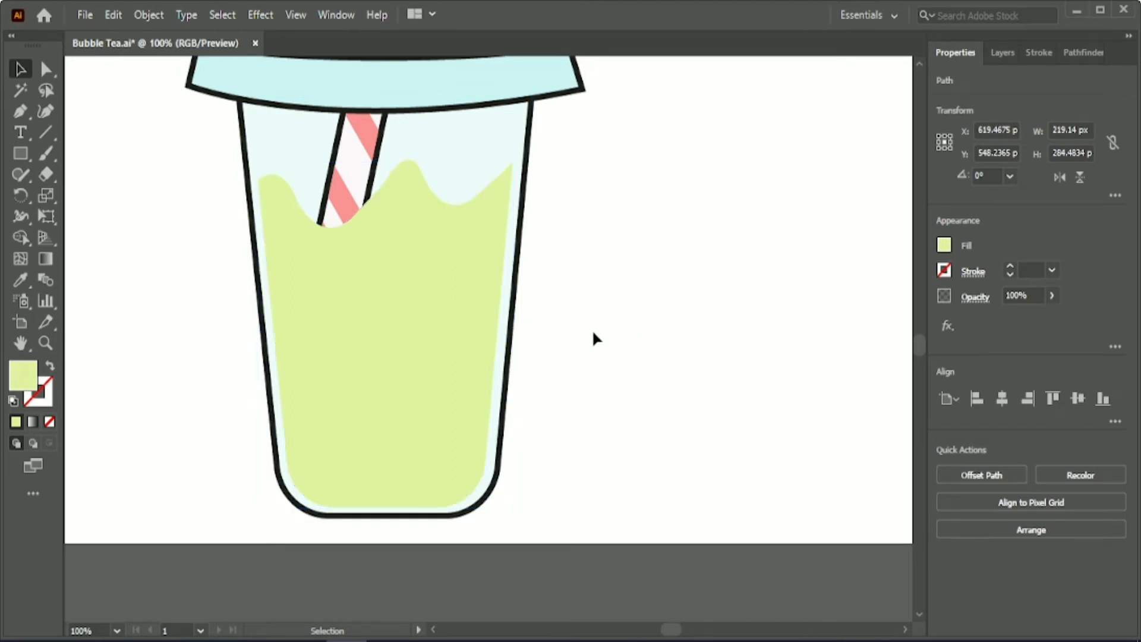
{"action": "left_click_drag", "start_coordinate": [592, 330], "coordinate": [437, 348]}
{"action": "left_click", "coordinate": [508, 348]}
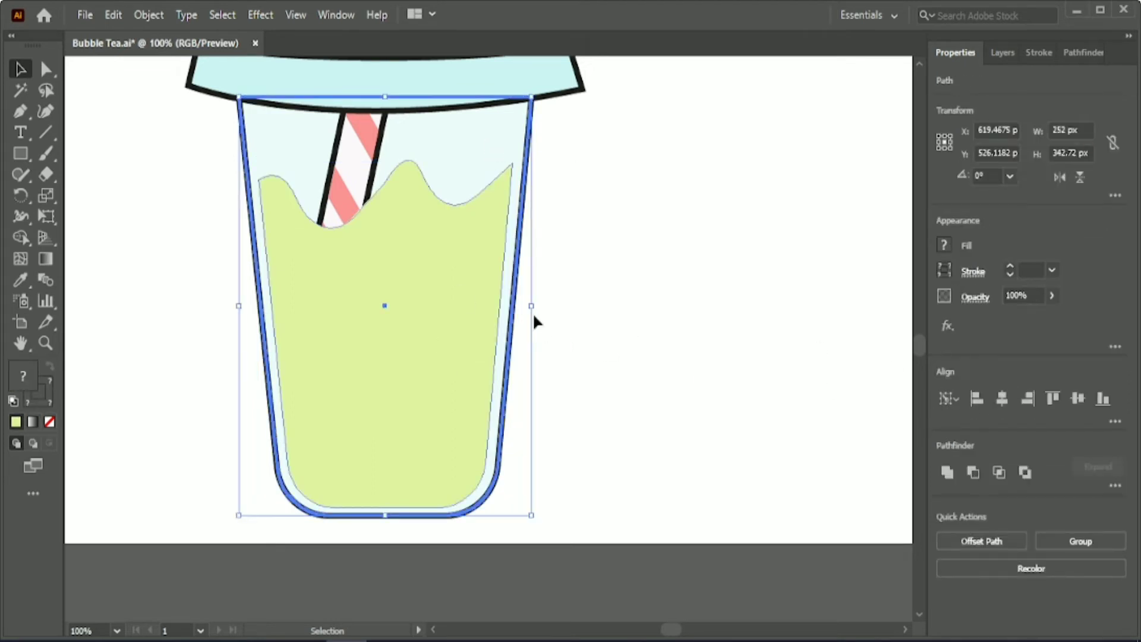
{"action": "left_click", "coordinate": [600, 337]}
{"action": "left_click", "coordinate": [518, 344]}
{"action": "left_click", "coordinate": [532, 347]}
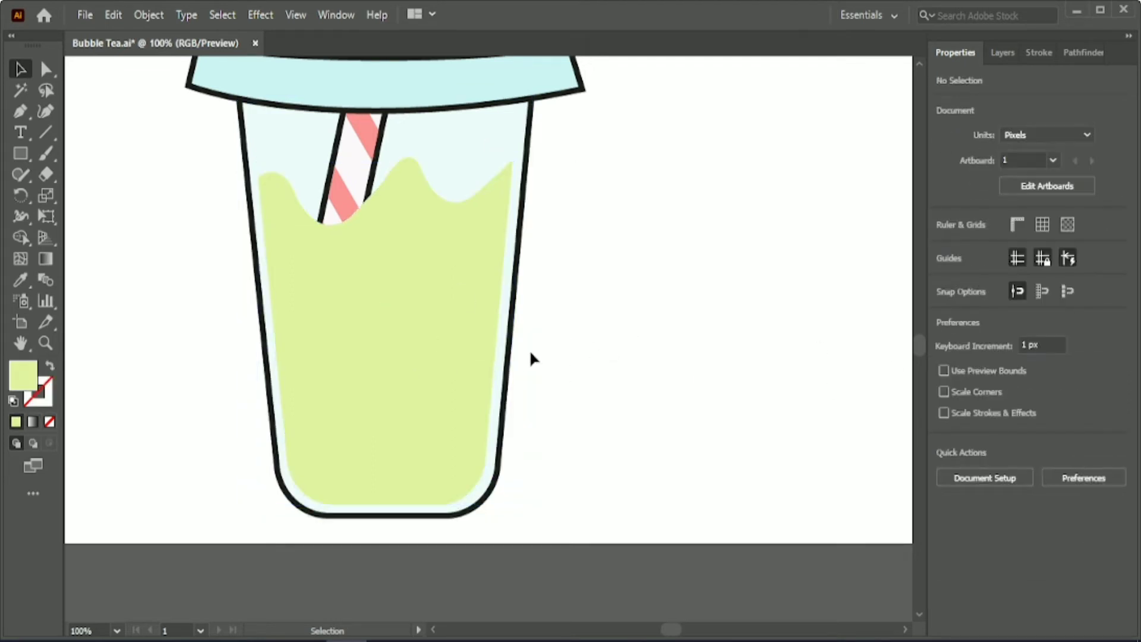
Step: Draw a circle about 40 px across beside the cup as an eye and fill it black
{"action": "scroll", "coordinate": [345, 298], "scroll_direction": "up", "scroll_amount": 1, "text": "alt"}
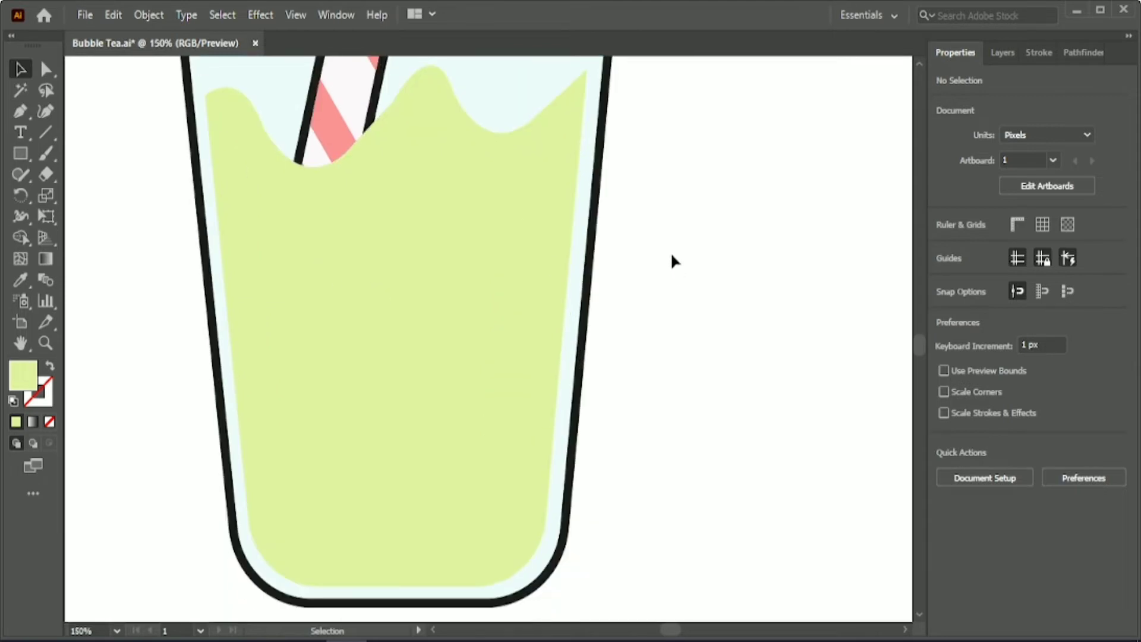
{"action": "mouse_move", "coordinate": [20, 153]}
{"action": "left_mouse_down"}
{"action": "mouse_move", "coordinate": [84, 182]}
{"action": "mouse_move", "coordinate": [65, 196]}
{"action": "left_mouse_up"}
{"action": "left_click_drag", "start_coordinate": [724, 204], "coordinate": [793, 277]}
{"action": "key", "text": "v"}
{"action": "left_click", "coordinate": [945, 244]}
{"action": "left_click", "coordinate": [773, 398]}
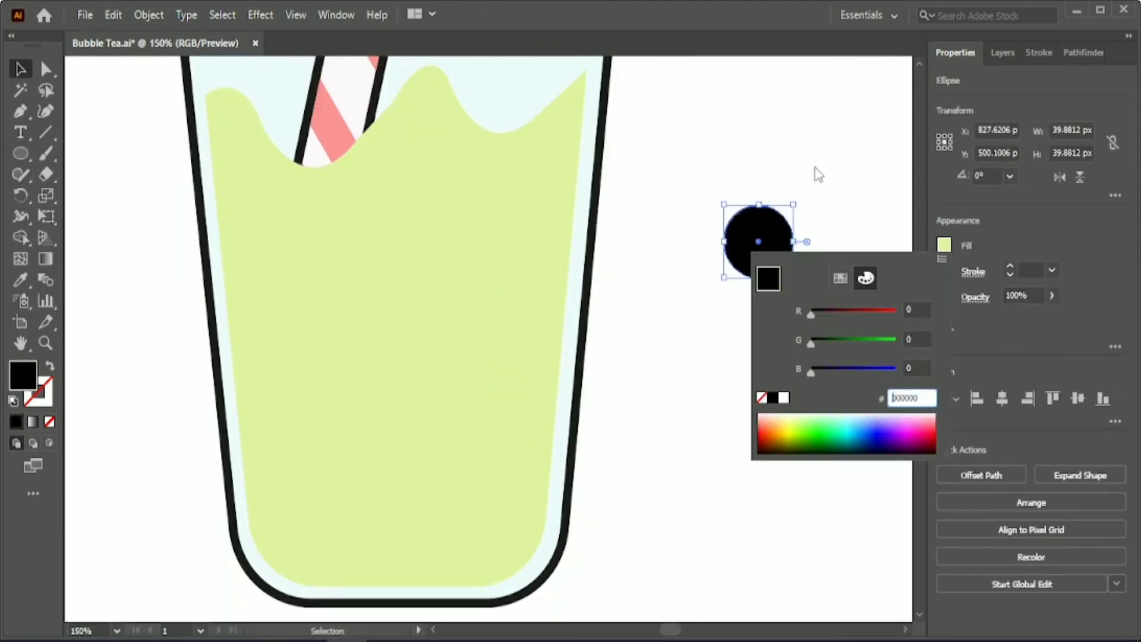
{"action": "left_click_drag", "start_coordinate": [743, 248], "coordinate": [717, 238]}
{"action": "left_click", "coordinate": [726, 304]}
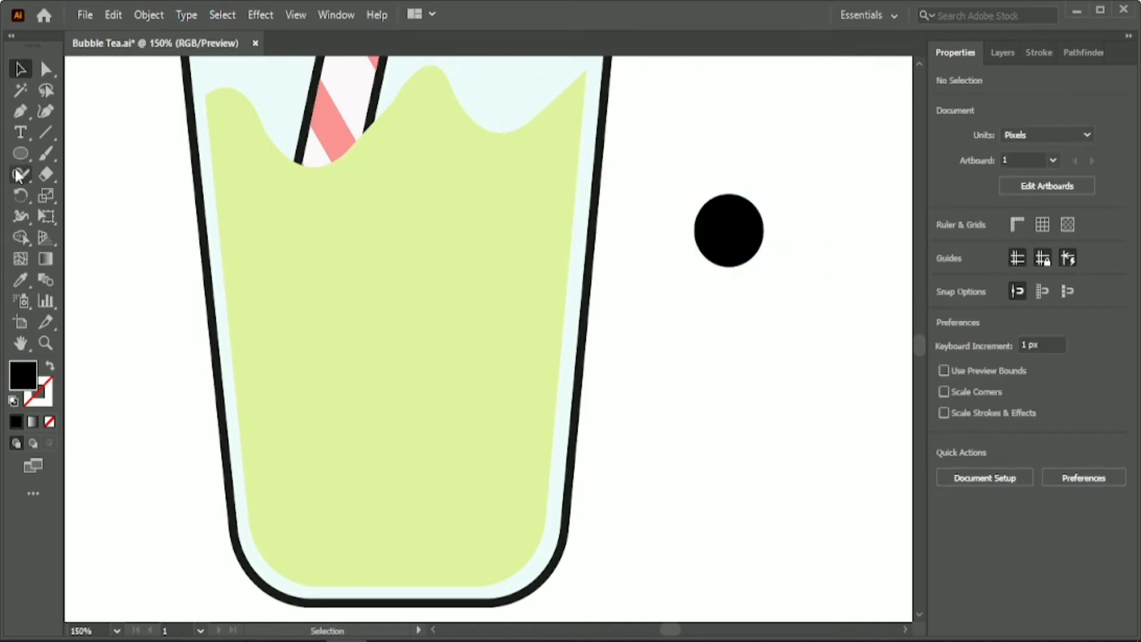
Step: Draw a long and a short curved light-grey highlight along the eye's left edge with the Pen tool
{"action": "double_click", "coordinate": [24, 376]}
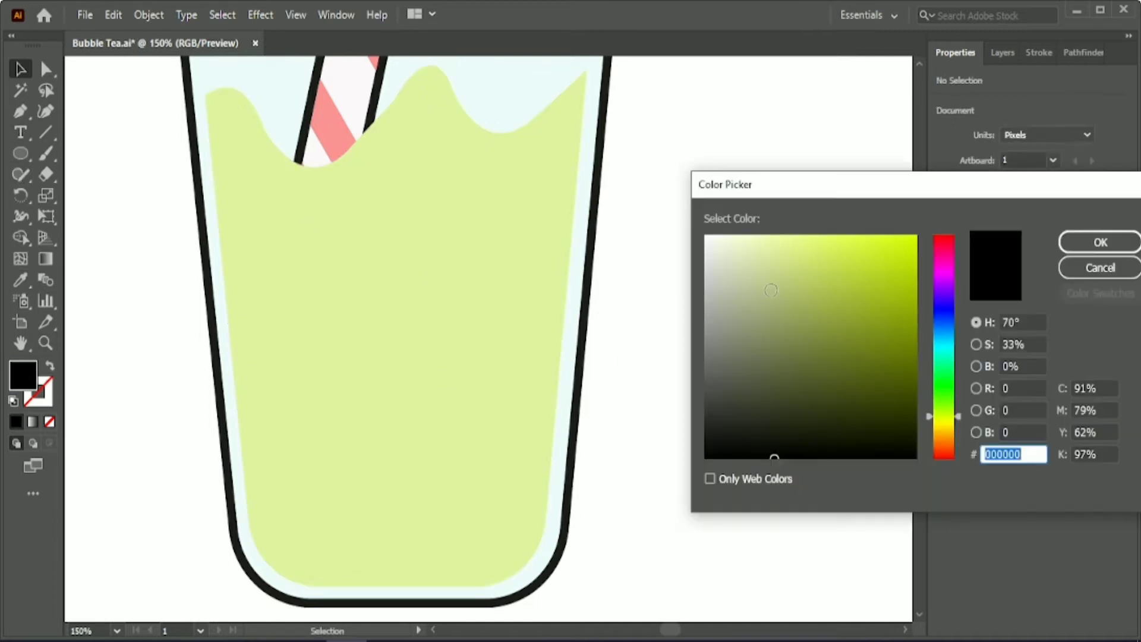
{"action": "left_click", "coordinate": [713, 284]}
{"action": "left_click_drag", "start_coordinate": [712, 284], "coordinate": [706, 257]}
{"action": "left_click", "coordinate": [1099, 251]}
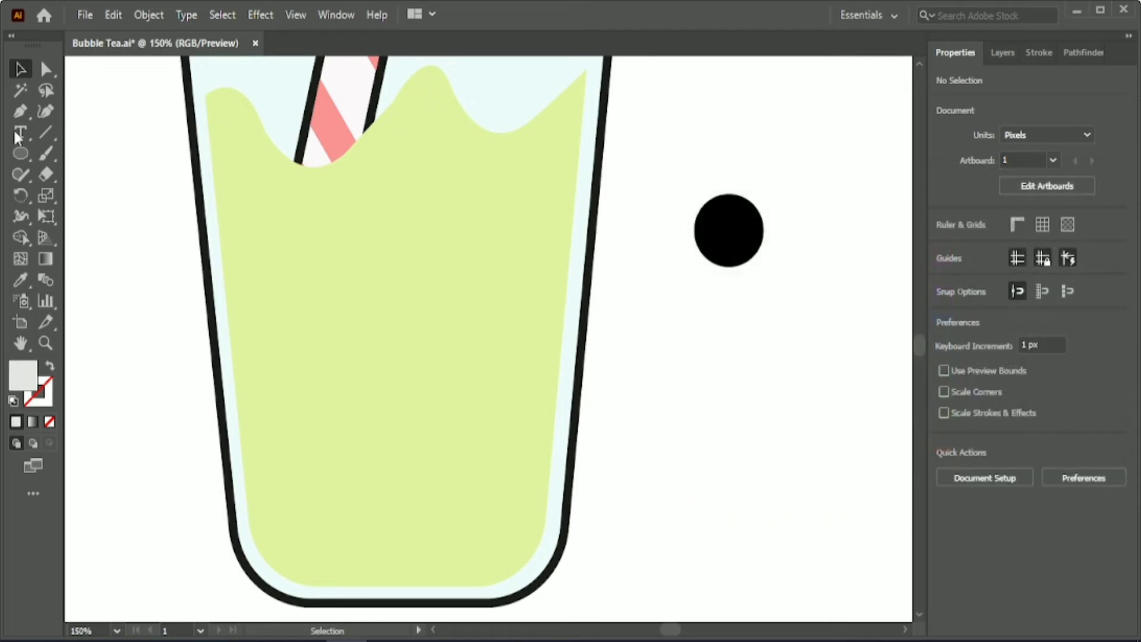
{"action": "key", "text": "p"}
{"action": "scroll", "coordinate": [742, 229], "scroll_direction": "up", "scroll_amount": 1}
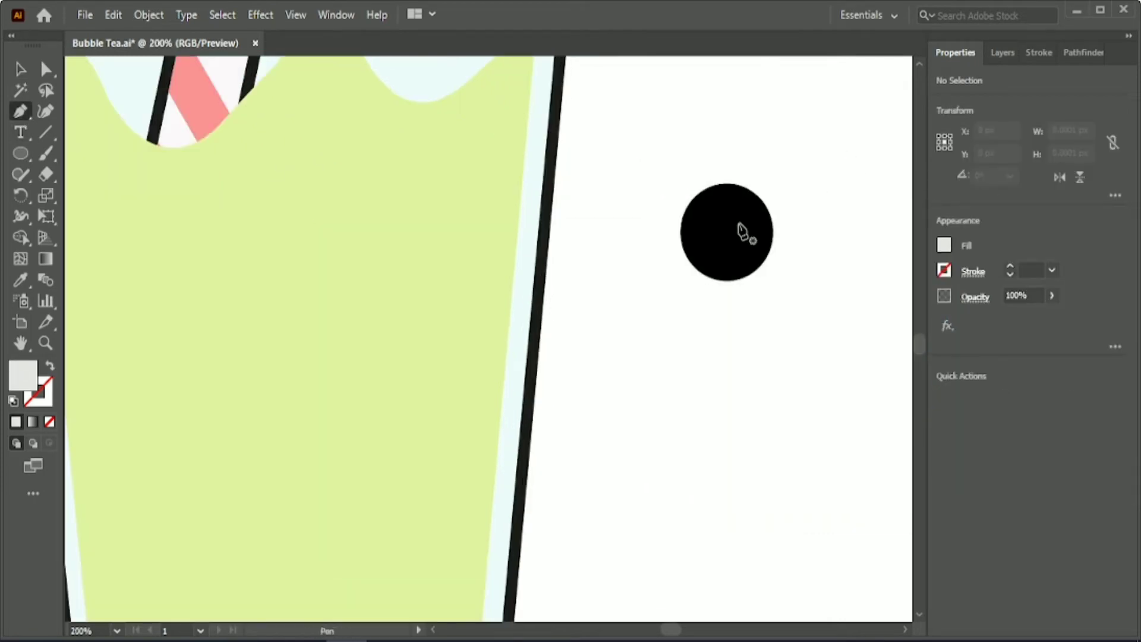
{"action": "left_click", "coordinate": [697, 211]}
{"action": "left_click_drag", "start_coordinate": [700, 289], "coordinate": [710, 288]}
{"action": "left_click", "coordinate": [696, 259]}
{"action": "key", "text": "Escape"}
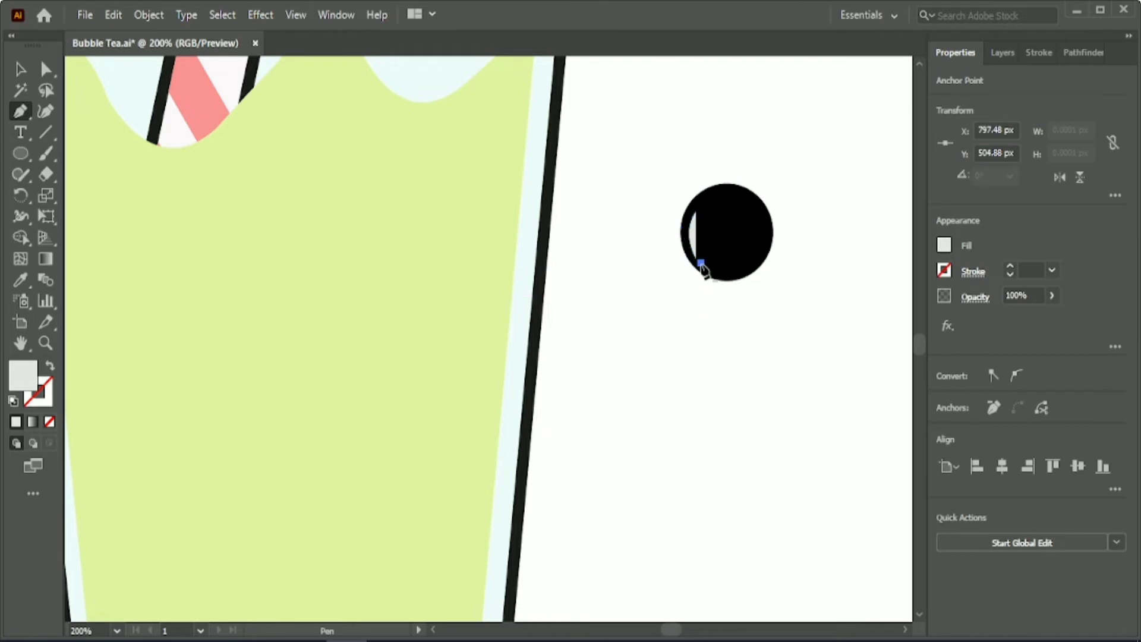
{"action": "left_click", "coordinate": [710, 273]}
{"action": "left_click_drag", "start_coordinate": [728, 272], "coordinate": [718, 272]}
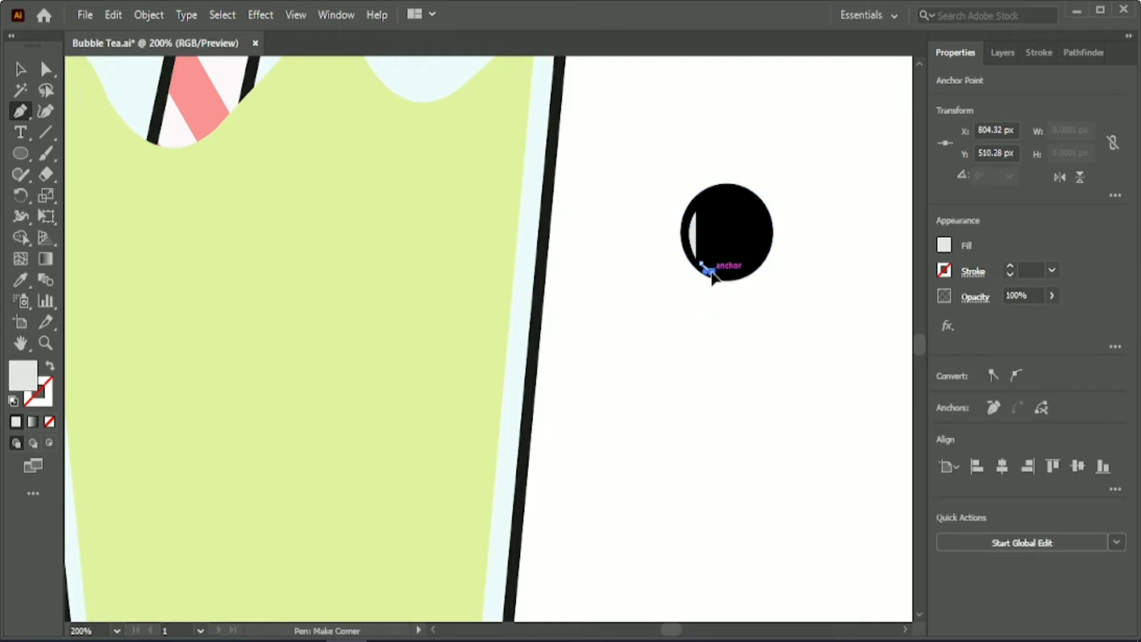
Step: Turn the two highlights into unfilled light-grey 2 pt strokes with round caps and corners, and move them nearer the eye's left edge
{"action": "key", "text": "v"}
{"action": "left_click_drag", "start_coordinate": [649, 172], "coordinate": [747, 249]}
{"action": "left_click", "coordinate": [747, 249], "text": "shift"}
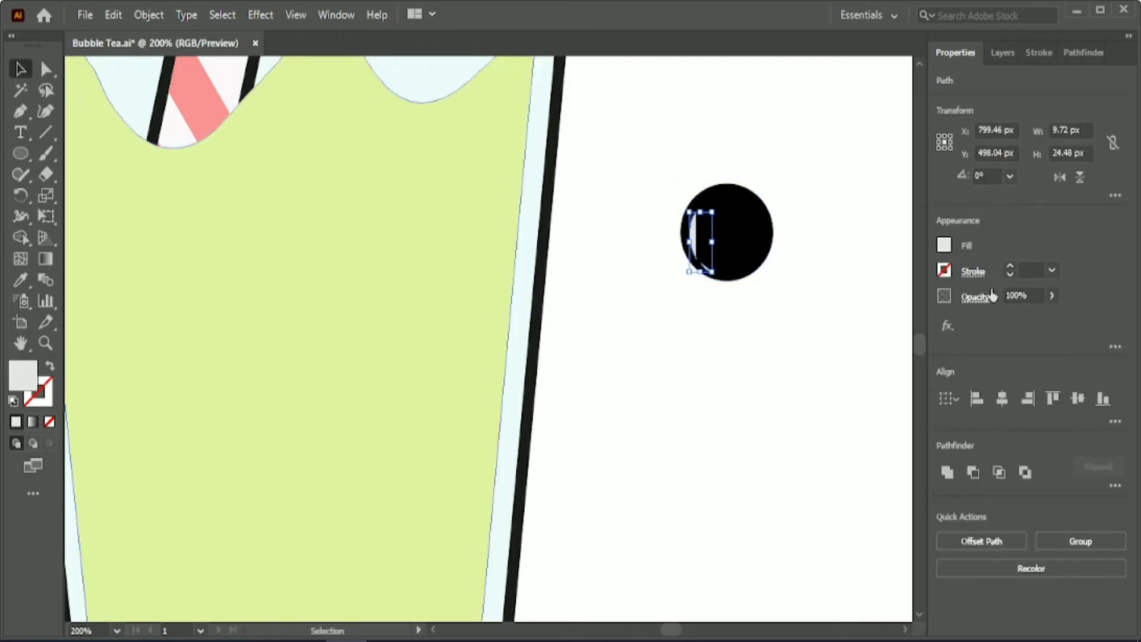
{"action": "left_click", "coordinate": [51, 368]}
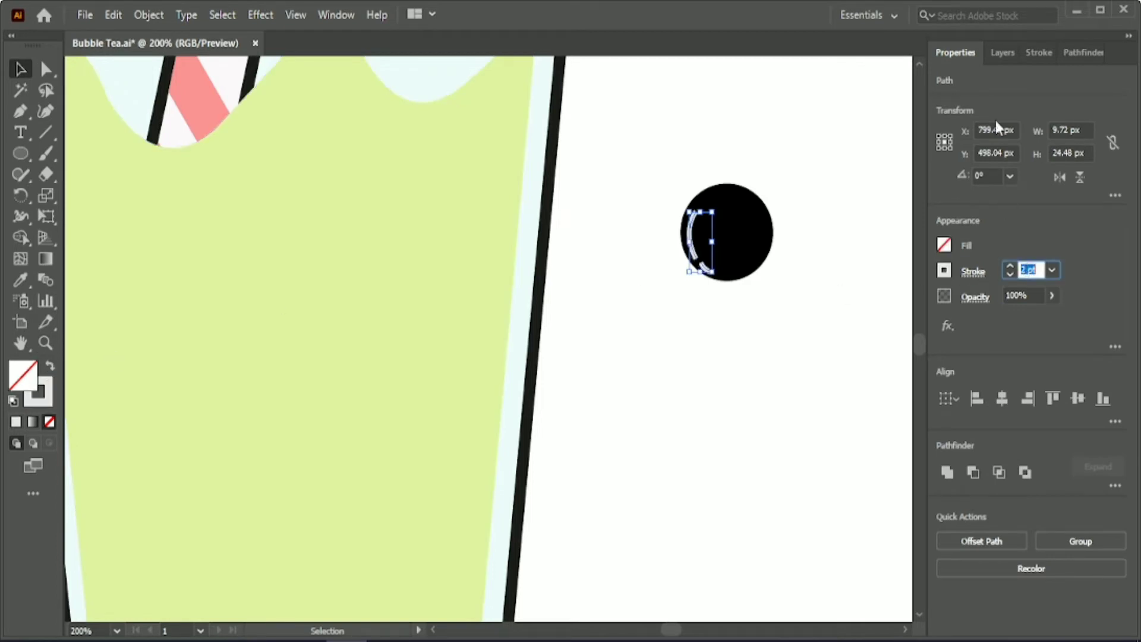
{"action": "left_click", "coordinate": [1039, 52]}
{"action": "left_click_drag", "start_coordinate": [717, 287], "coordinate": [708, 293]}
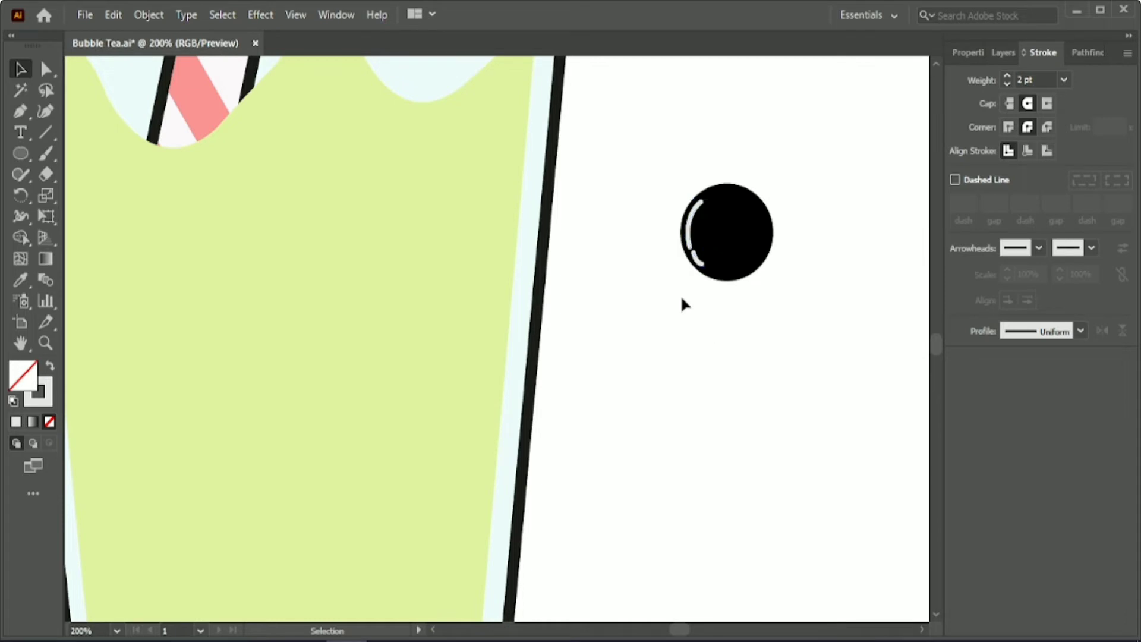
Step: Draw a cheek ellipse about 41 by 23 px at the eye's lower right and colour it with the straw's pink
{"action": "key", "text": "l"}
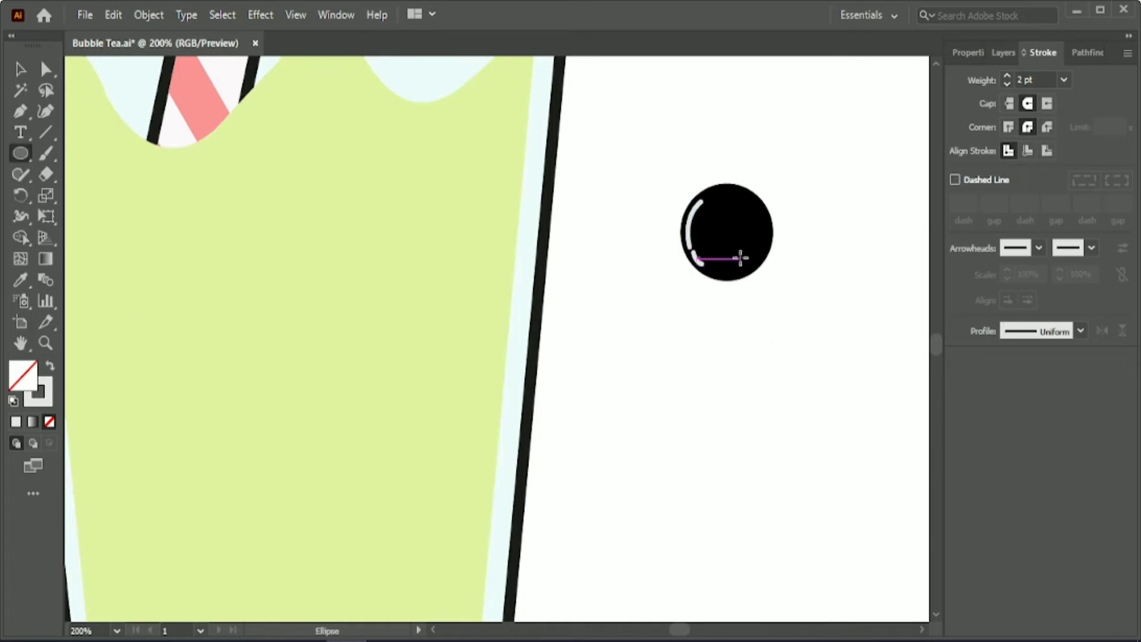
{"action": "left_click_drag", "start_coordinate": [741, 258], "coordinate": [836, 313]}
{"action": "key", "text": "i"}
{"action": "left_click", "coordinate": [204, 87]}
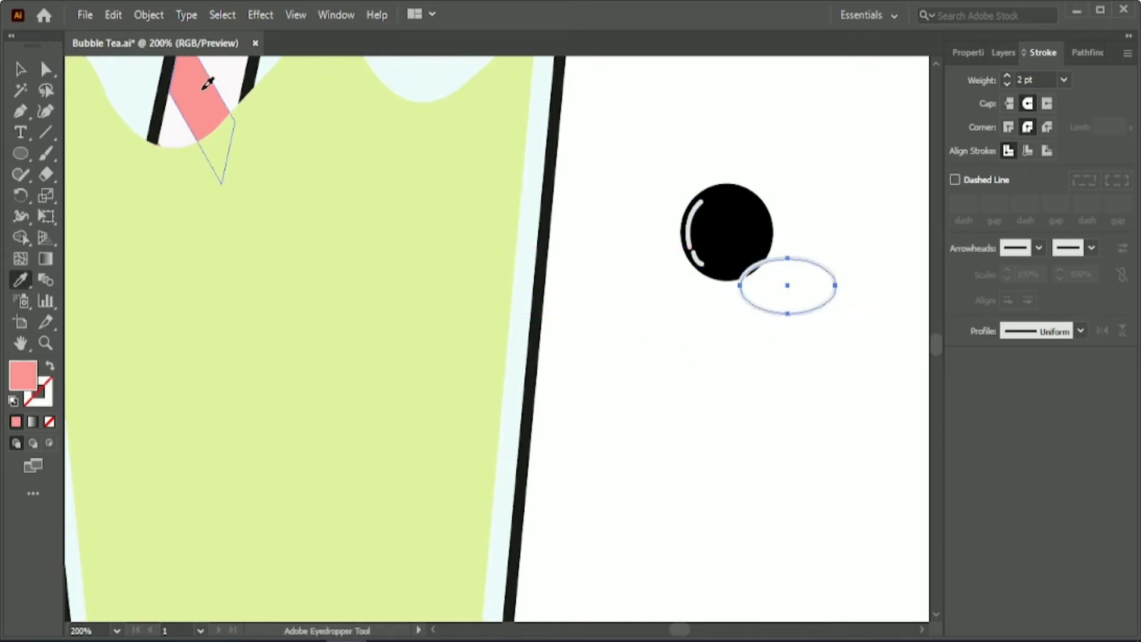
{"action": "left_click", "coordinate": [20, 69]}
{"action": "left_click", "coordinate": [799, 235]}
Step: Group the eye with its highlights and bring the group in front of the pink cheek
{"action": "left_click", "coordinate": [727, 252]}
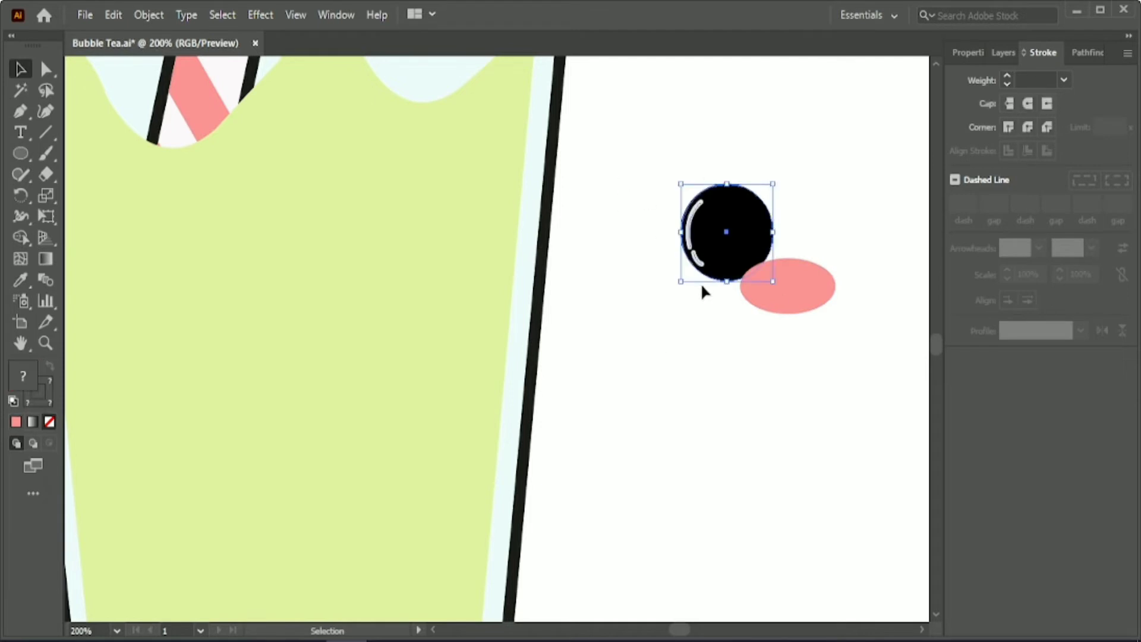
{"action": "left_click", "coordinate": [968, 52]}
{"action": "left_click", "coordinate": [1001, 543]}
{"action": "right_click", "coordinate": [729, 225]}
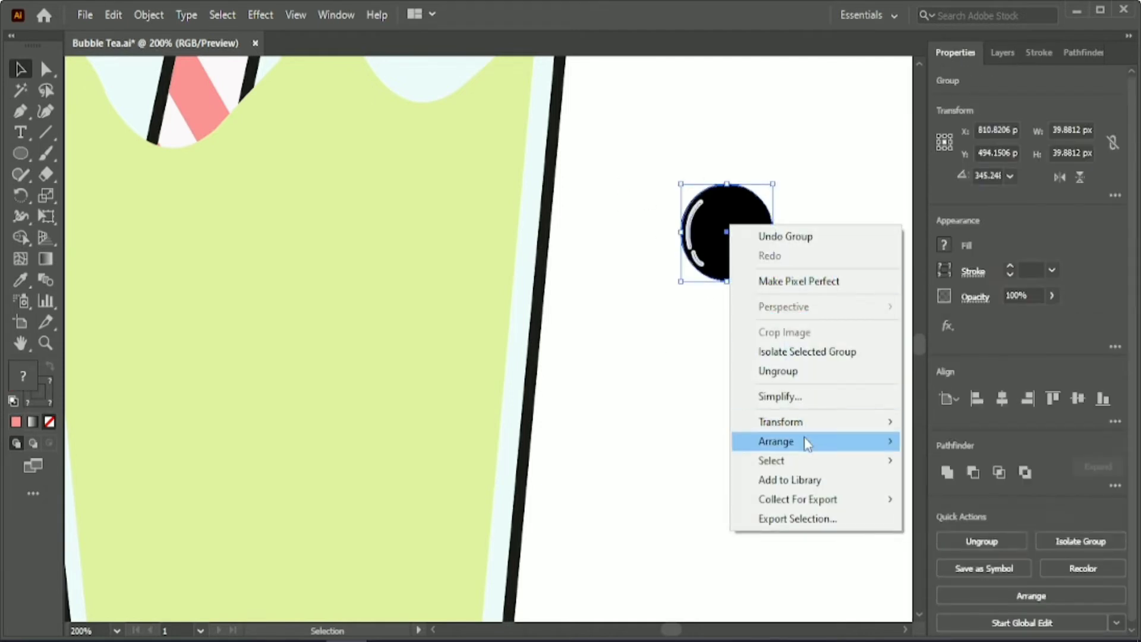
{"action": "left_click", "coordinate": [945, 443]}
{"action": "left_click", "coordinate": [792, 287]}
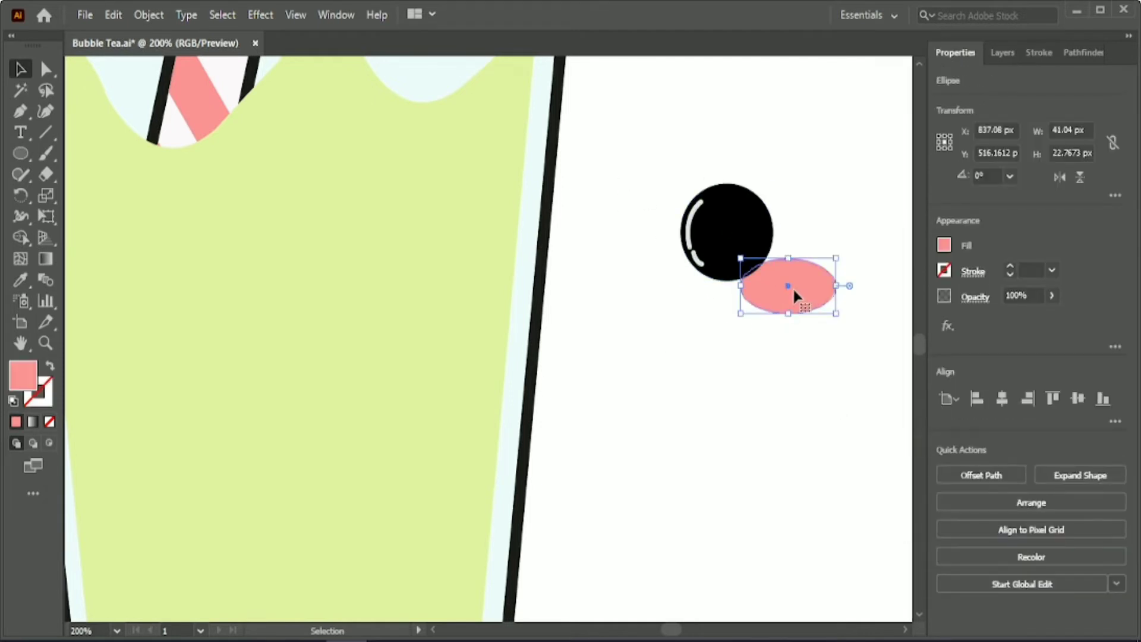
{"action": "left_click", "coordinate": [754, 344]}
Step: Place the eye and cheek on the liquid's right half with a duplicate of them on its left half
{"action": "left_click_drag", "start_coordinate": [675, 176], "coordinate": [778, 299]}
{"action": "scroll", "coordinate": [737, 345], "scroll_direction": "down", "scroll_amount": 1}
{"action": "left_click_drag", "start_coordinate": [736, 260], "coordinate": [318, 261]}
Step: Reflect the left eye and cheek copy horizontally and nudge it further left to form a mirrored face
{"action": "right_click", "coordinate": [318, 262]}
{"action": "mouse_move", "coordinate": [392, 439]}
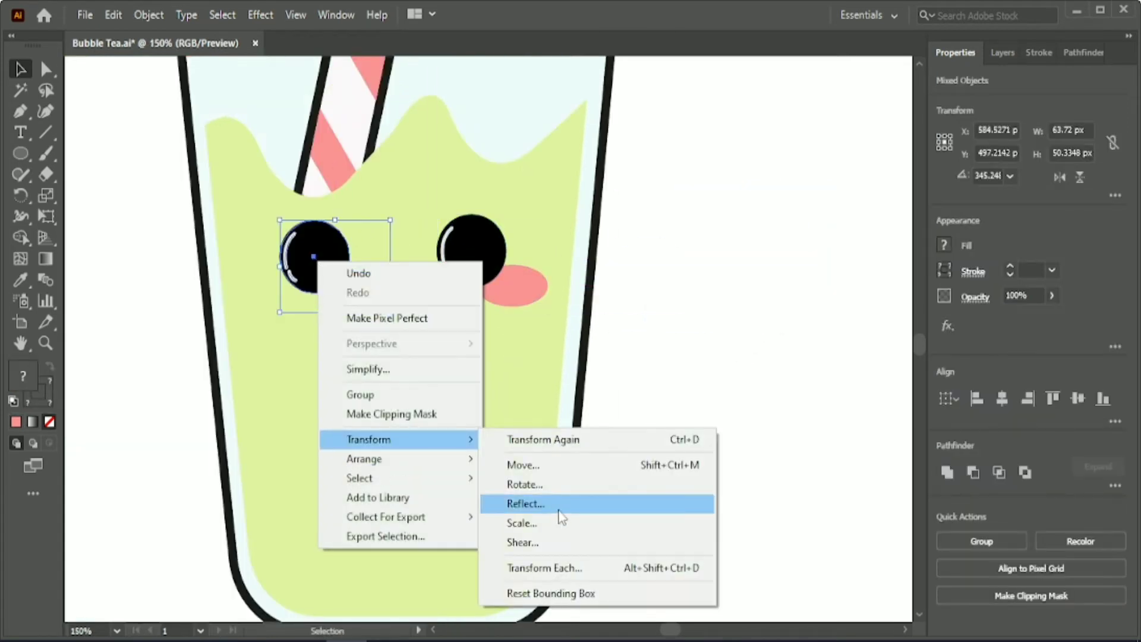
{"action": "left_click", "coordinate": [559, 509]}
{"action": "left_click", "coordinate": [1022, 465]}
{"action": "key", "text": "Left"}
{"action": "key", "text": "Left"}
{"action": "key", "text": "Left"}
{"action": "key", "text": "Left"}
{"action": "key", "text": "Left"}
{"action": "key", "text": "Left"}
{"action": "key", "text": "Left"}
{"action": "key", "text": "Left"}
{"action": "key", "text": "Left"}
{"action": "key", "text": "Left"}
{"action": "key", "text": "Left"}
{"action": "key", "text": "Left"}
{"action": "key", "text": "Left"}
{"action": "key", "text": "Left"}
{"action": "key", "text": "Left"}
{"action": "key", "text": "Left"}
{"action": "key", "text": "Left"}
{"action": "key", "text": "Left"}
{"action": "key", "text": "Left"}
{"action": "key", "text": "Left"}
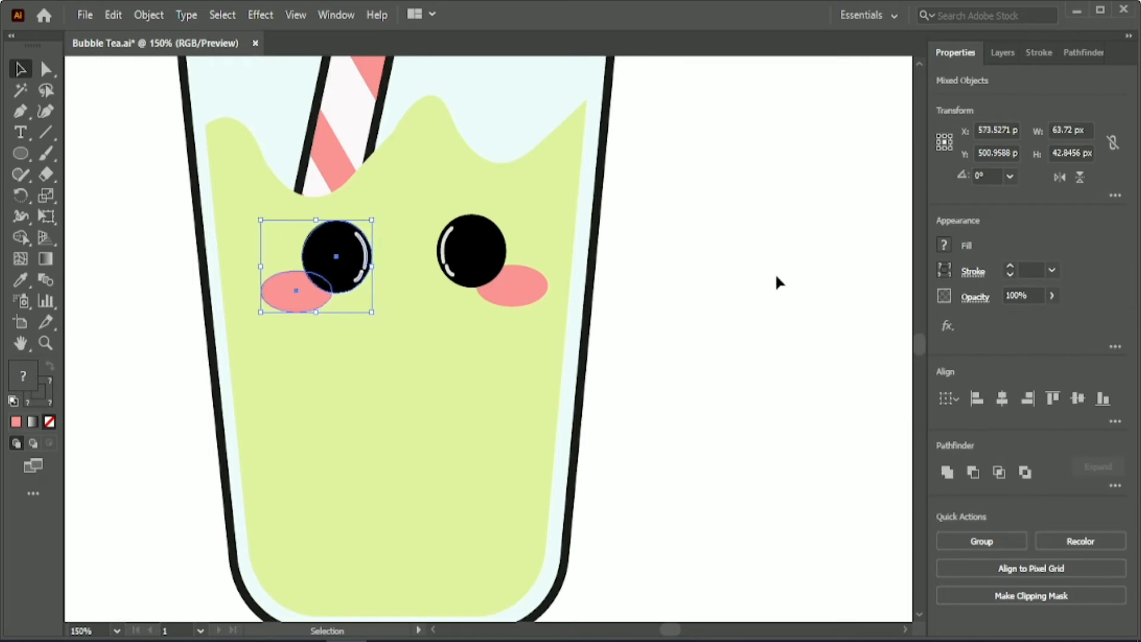
{"action": "key", "text": "Left"}
{"action": "key", "text": "Left"}
{"action": "key", "text": "Left"}
{"action": "key", "text": "Left"}
{"action": "key", "text": "Left"}
{"action": "key", "text": "Left"}
{"action": "key", "text": "Left"}
{"action": "key", "text": "Left"}
{"action": "key", "text": "Left"}
{"action": "key", "text": "Left"}
{"action": "key", "text": "Left"}
{"action": "key", "text": "Left"}
{"action": "key", "text": "Left"}
{"action": "key", "text": "Left"}
{"action": "key", "text": "Left"}
{"action": "key", "text": "Left"}
{"action": "key", "text": "Left"}
Step: Nudge the right eye slightly left and group each eye with its own cheek
{"action": "left_click", "coordinate": [473, 253]}
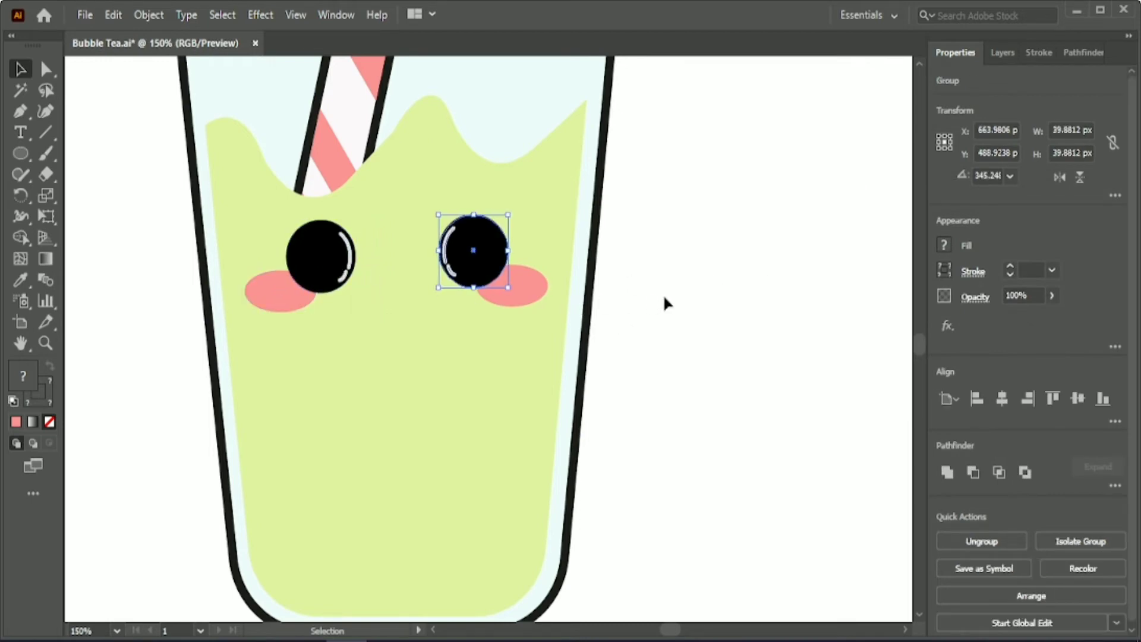
{"action": "key", "text": "Left"}
{"action": "left_click", "coordinate": [664, 303]}
{"action": "left_click", "coordinate": [469, 255]}
{"action": "left_click", "coordinate": [530, 291], "text": "shift"}
{"action": "left_click", "coordinate": [960, 544]}
{"action": "left_click", "coordinate": [318, 262]}
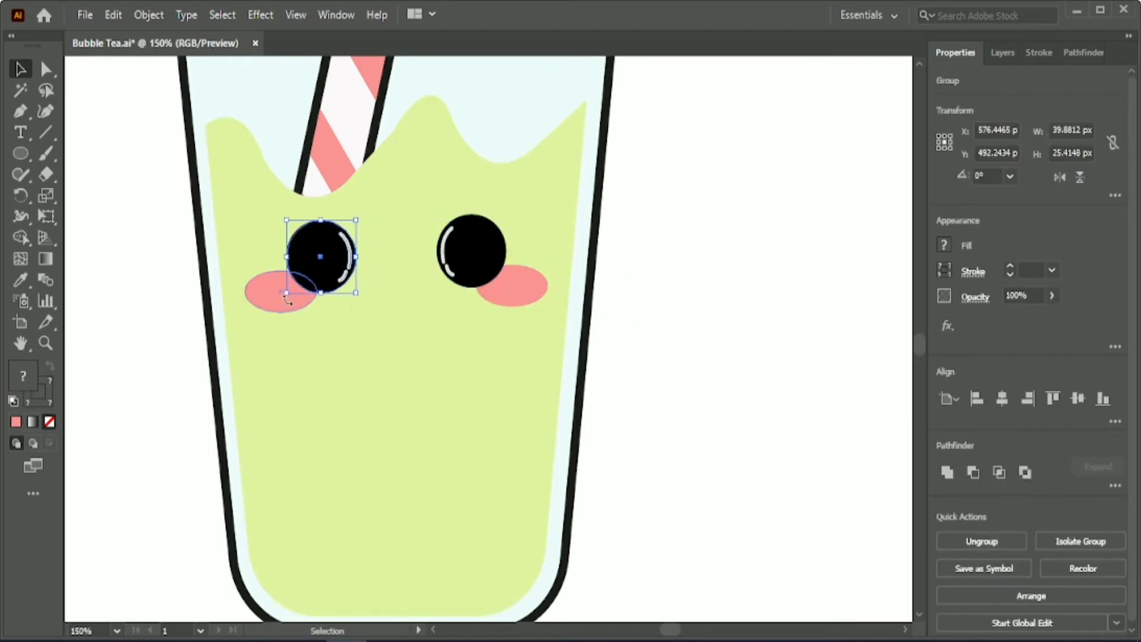
{"action": "left_click", "coordinate": [287, 300], "text": "shift"}
{"action": "key", "text": "ctrl+g"}
Step: Align the bottom edges of the two eye-and-cheek groups and move both up 4 px
{"action": "left_click", "coordinate": [472, 255], "text": "shift"}
{"action": "left_click", "coordinate": [1102, 398]}
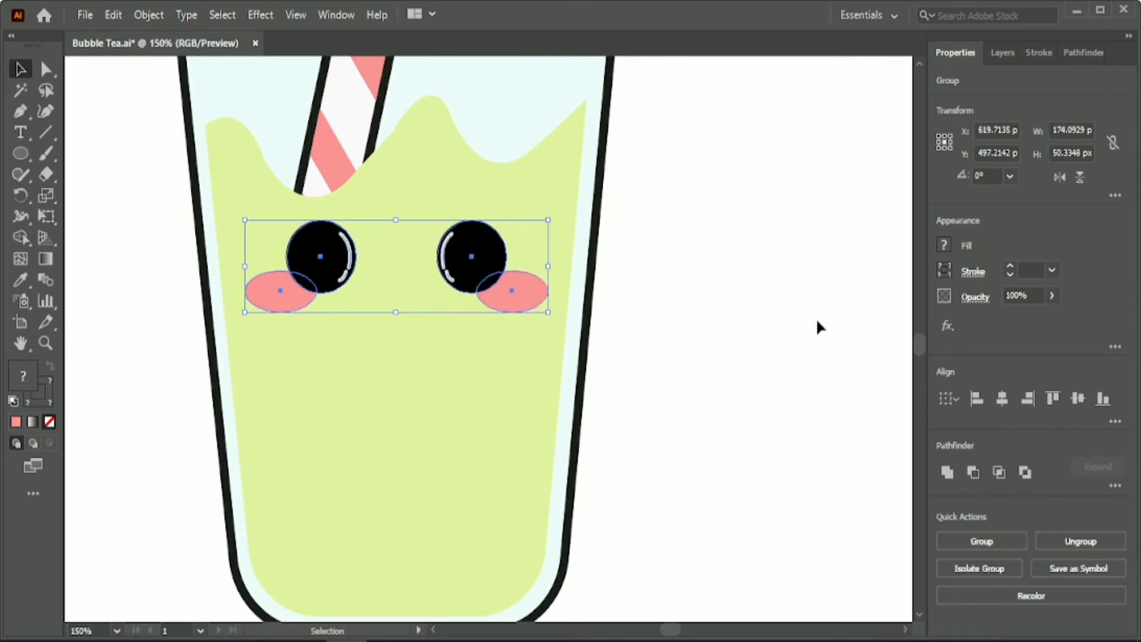
{"action": "key", "text": "Up"}
{"action": "key", "text": "Up"}
{"action": "key", "text": "Up"}
{"action": "key", "text": "Up"}
{"action": "left_click", "coordinate": [580, 386], "text": "shift"}
{"action": "left_click", "coordinate": [594, 306]}
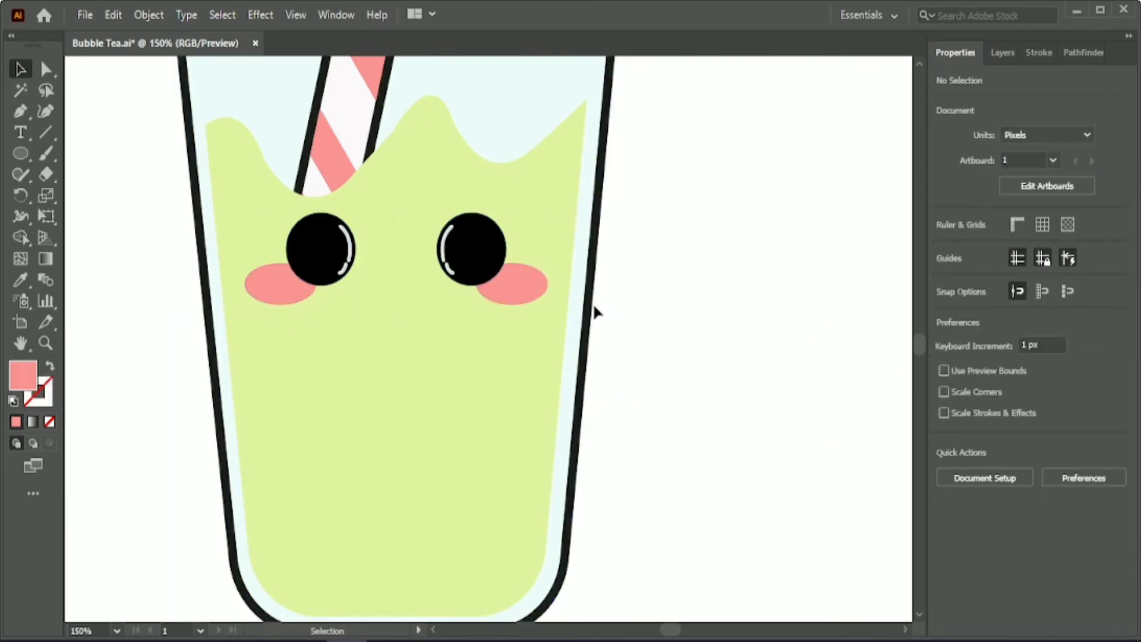
Step: Centre the two eye-and-cheek sets horizontally on the cup as one group, and ungroup the pair
{"action": "left_click", "coordinate": [469, 250]}
{"action": "left_click", "coordinate": [319, 250], "text": "shift"}
{"action": "key", "text": "ctrl+g"}
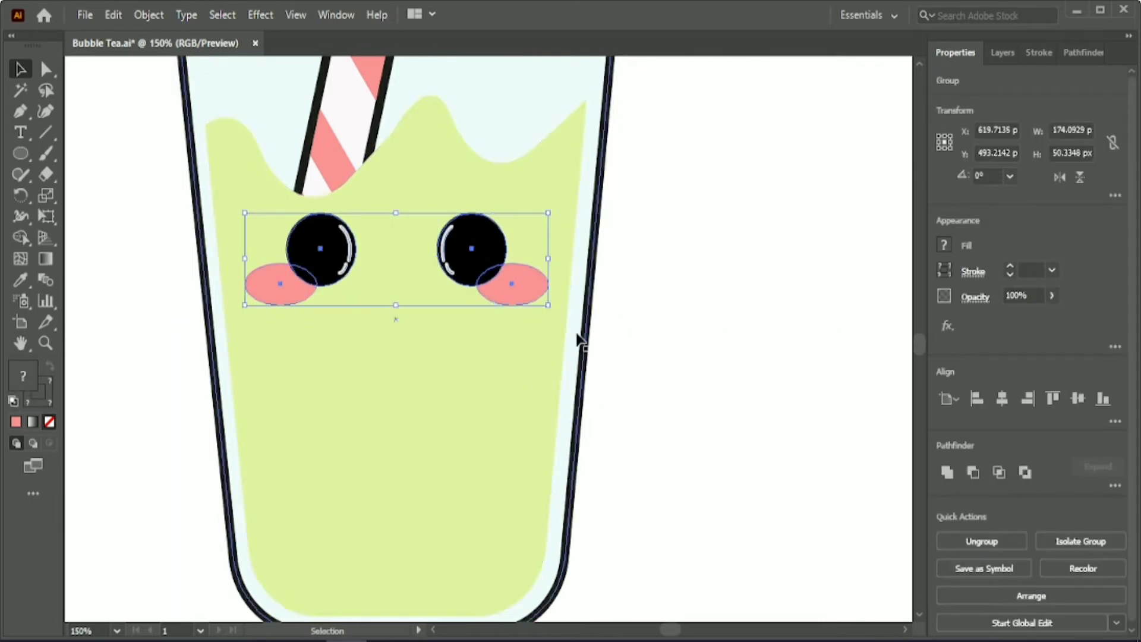
{"action": "left_click", "coordinate": [579, 341], "text": "shift"}
{"action": "left_click", "coordinate": [1002, 399]}
{"action": "left_click", "coordinate": [657, 270]}
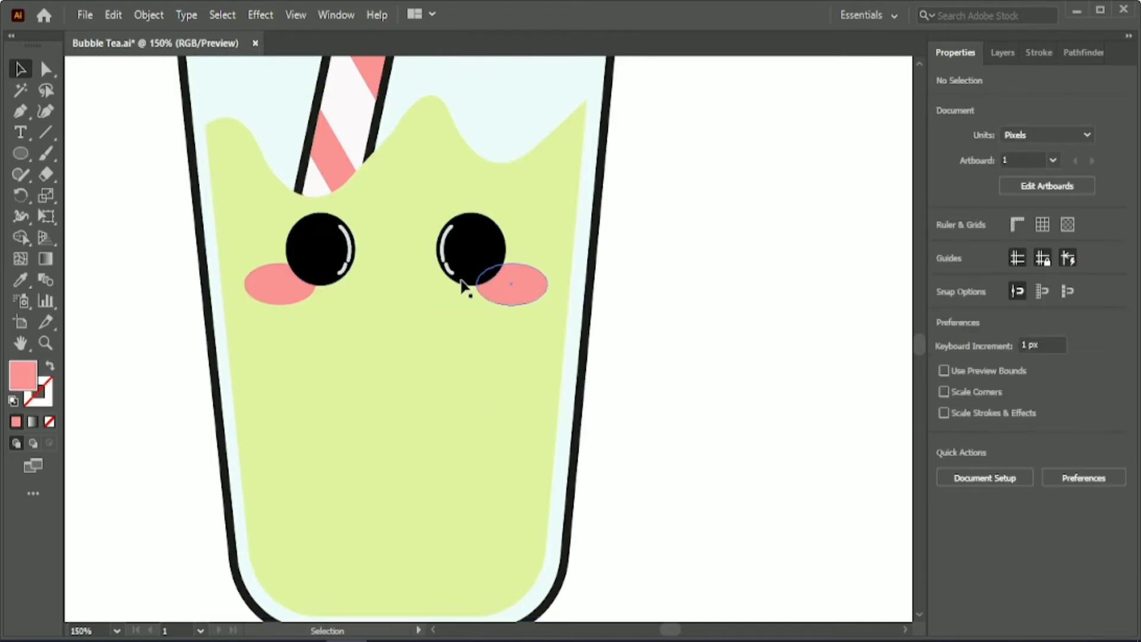
{"action": "left_click", "coordinate": [450, 264]}
{"action": "left_click", "coordinate": [1016, 546]}
{"action": "left_click", "coordinate": [706, 329]}
Step: Stretch the green liquid upward from its top edge to raise the wave crests inside the cup
{"action": "left_click_drag", "start_coordinate": [670, 628], "coordinate": [669, 629]}
{"action": "scroll", "coordinate": [674, 379], "scroll_direction": "down", "scroll_amount": 3}
{"action": "left_click", "coordinate": [420, 380]}
{"action": "scroll", "coordinate": [419, 381], "scroll_direction": "up", "scroll_amount": 5}
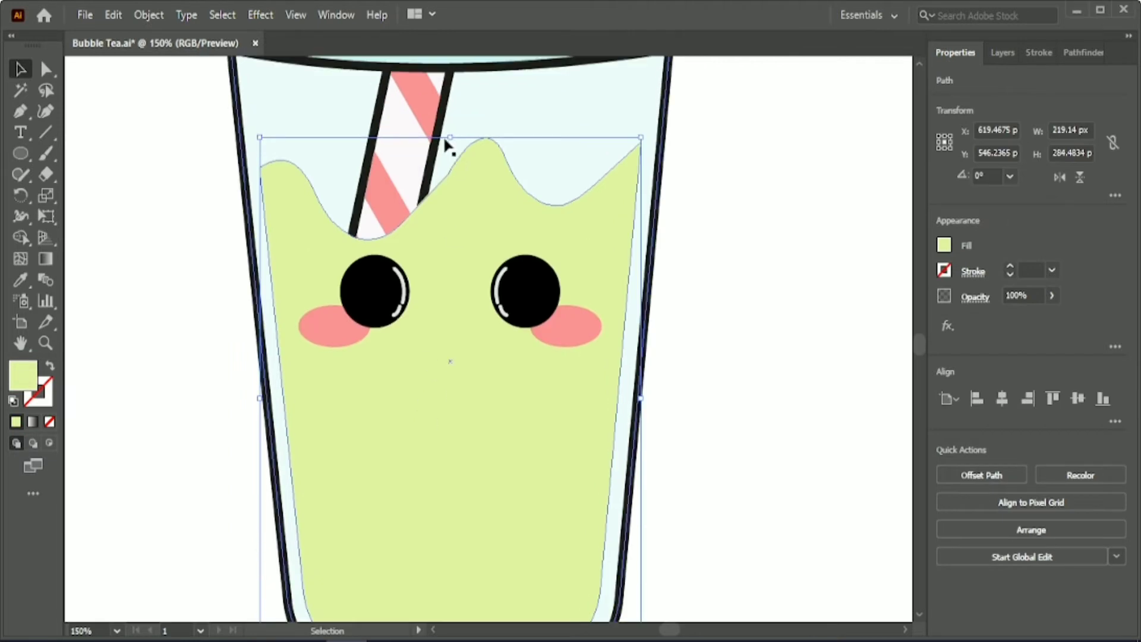
{"action": "left_click_drag", "start_coordinate": [445, 138], "coordinate": [446, 115]}
Step: Move the right eye-and-cheek group up about 12 px and align both groups' top edges
{"action": "left_click", "coordinate": [519, 302]}
{"action": "key", "text": "Up"}
{"action": "key", "text": "Up"}
{"action": "key", "text": "Up"}
{"action": "key", "text": "Up"}
{"action": "key", "text": "Up"}
{"action": "key", "text": "Up"}
{"action": "key", "text": "Up"}
{"action": "key", "text": "Up"}
{"action": "key", "text": "Up"}
{"action": "key", "text": "Up"}
{"action": "key", "text": "Up"}
{"action": "key", "text": "Up"}
{"action": "key", "text": "Up"}
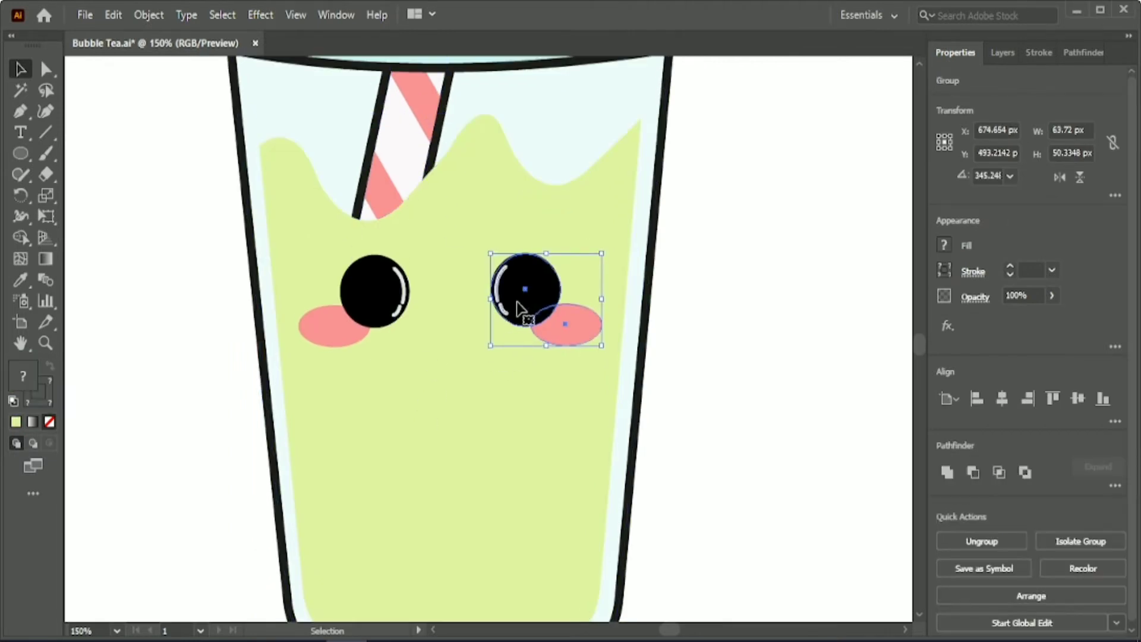
{"action": "left_click", "coordinate": [372, 295], "text": "shift"}
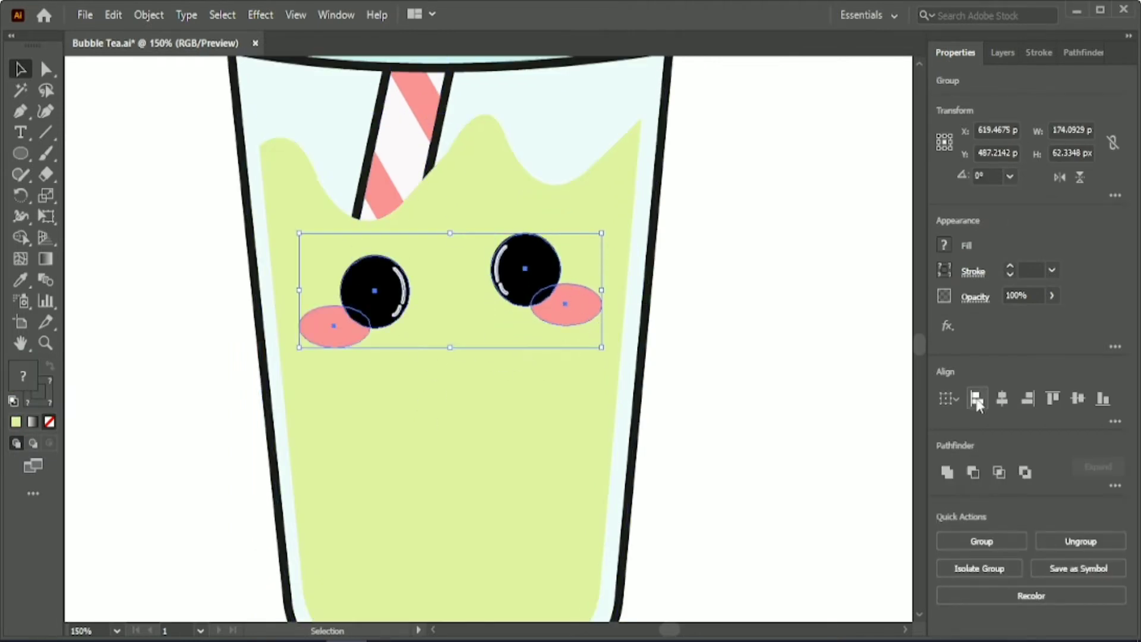
{"action": "left_click", "coordinate": [1052, 398]}
{"action": "left_click", "coordinate": [701, 293]}
{"action": "scroll", "coordinate": [700, 294], "scroll_direction": "down", "scroll_amount": 2}
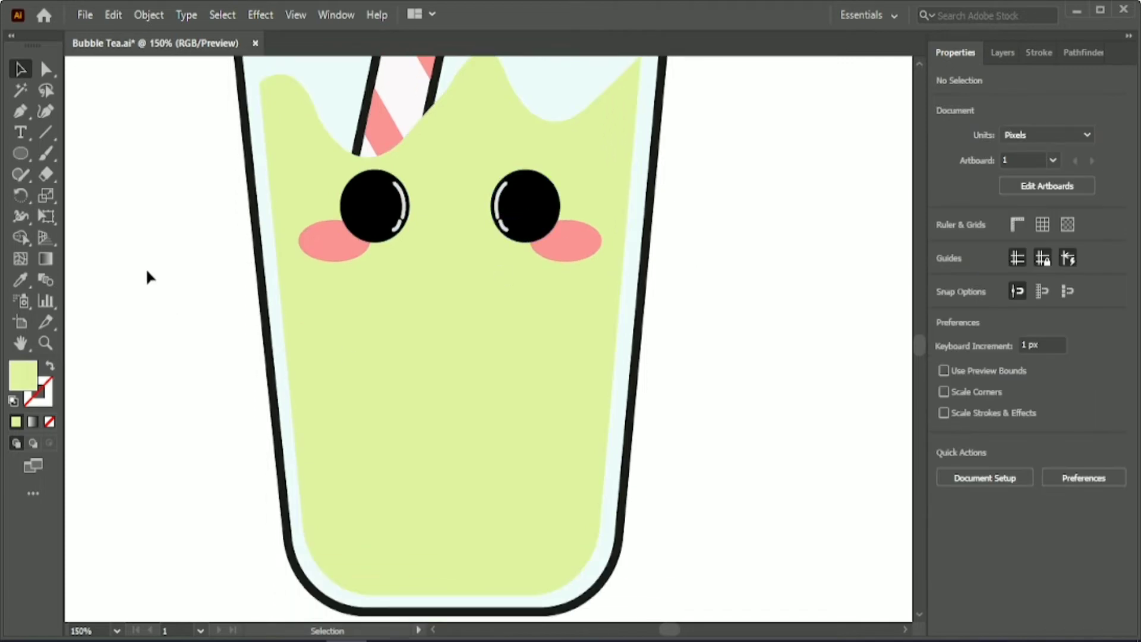
Step: Ungroup both eye-and-cheek groups and release each eye from its highlight strokes
{"action": "left_click", "coordinate": [372, 204]}
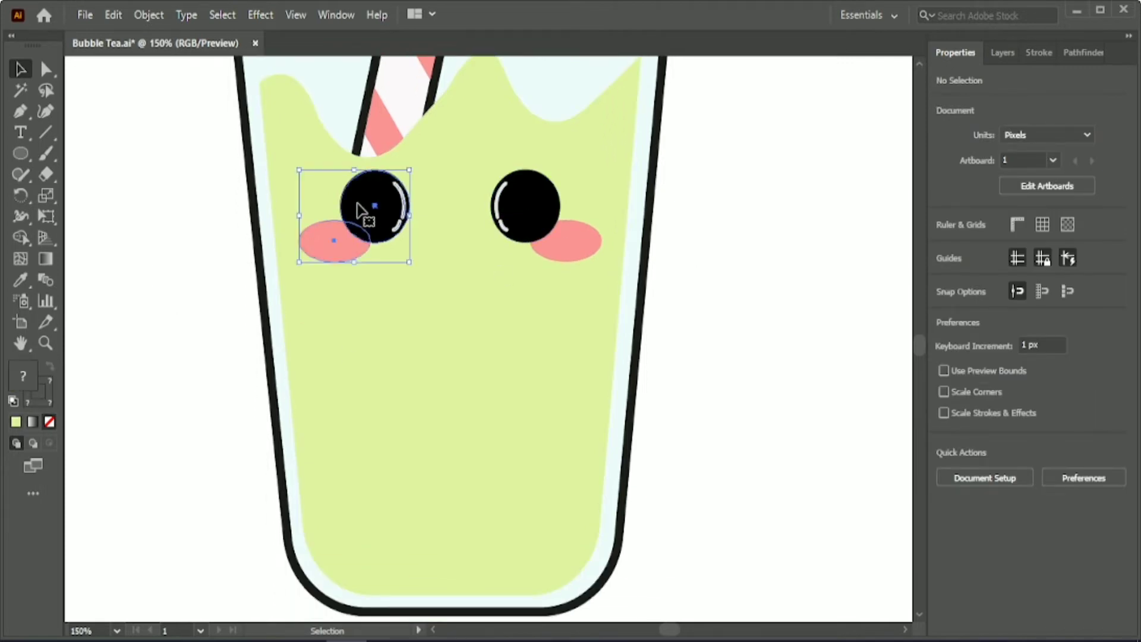
{"action": "left_click", "coordinate": [532, 224]}
{"action": "left_click", "coordinate": [961, 544]}
{"action": "left_click", "coordinate": [375, 206]}
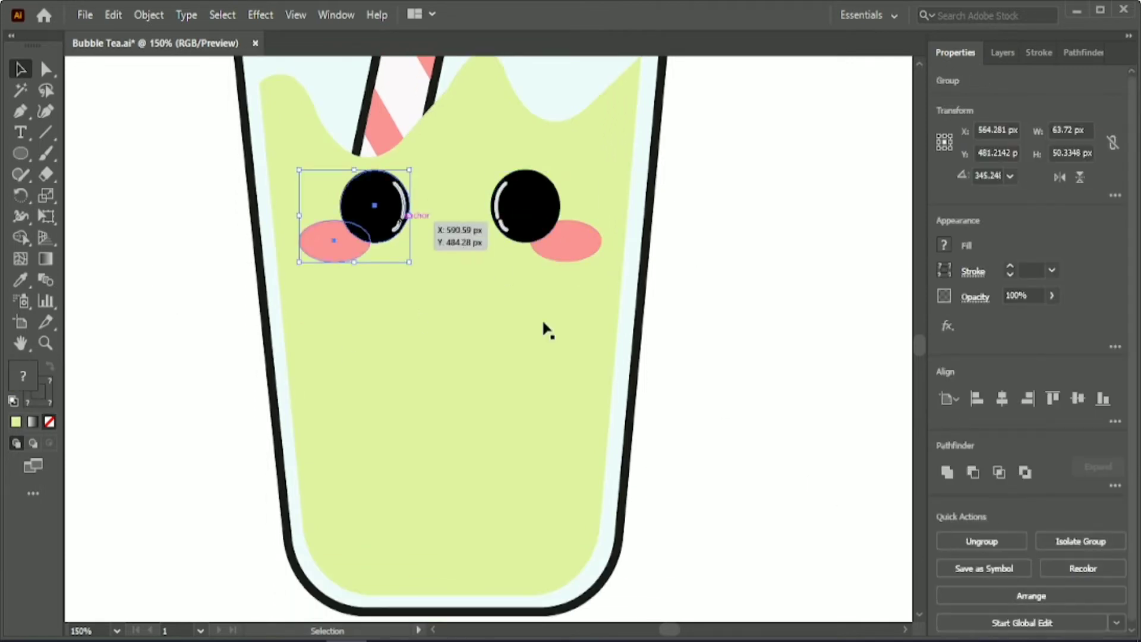
{"action": "left_click", "coordinate": [974, 543]}
{"action": "left_click", "coordinate": [684, 256]}
{"action": "left_click", "coordinate": [497, 192]}
{"action": "left_click", "coordinate": [953, 543]}
{"action": "left_click", "coordinate": [726, 316]}
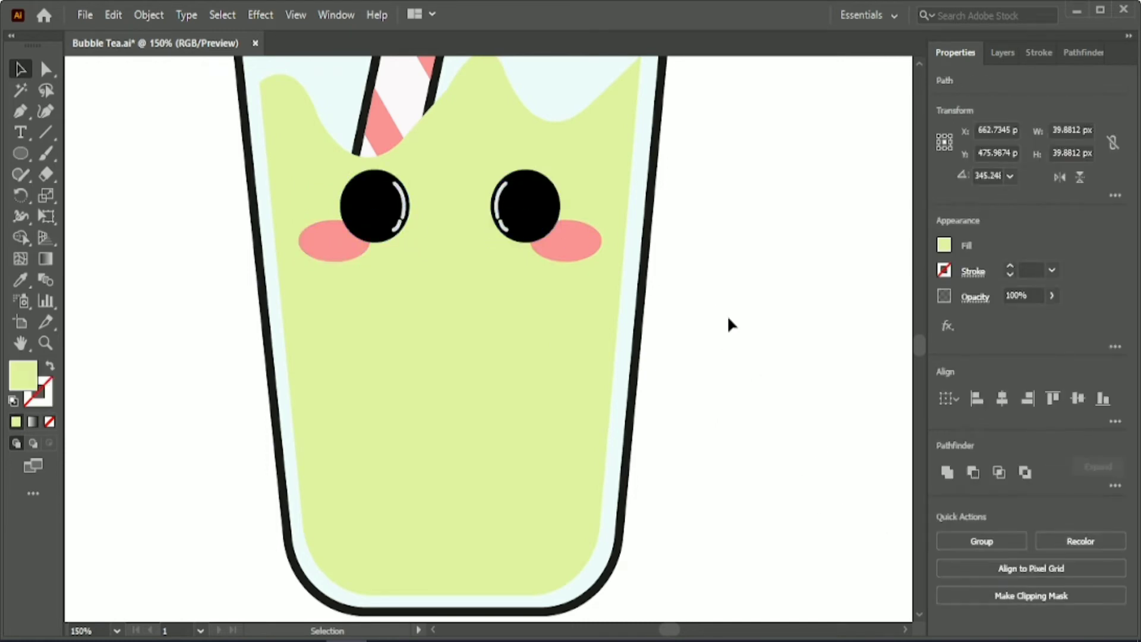
{"action": "left_click", "coordinate": [395, 202]}
{"action": "left_click", "coordinate": [949, 540]}
{"action": "left_click", "coordinate": [713, 357]}
Step: Set the opacity of both eyes' highlight strokes to 59% and shift the short lower strokes slightly inward
{"action": "left_click", "coordinate": [500, 199]}
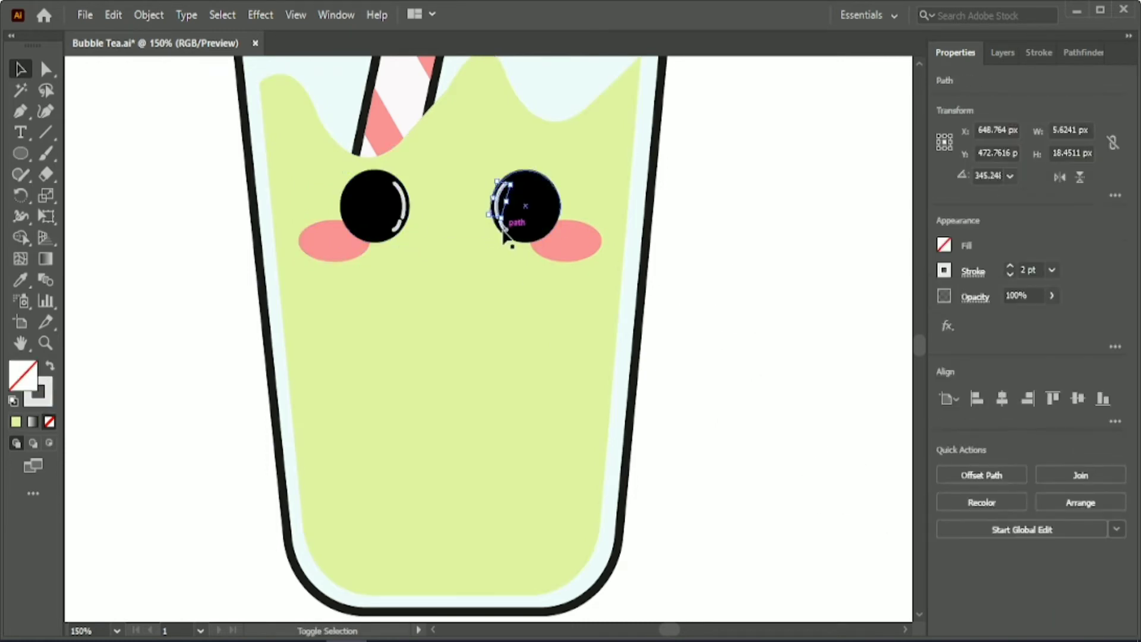
{"action": "left_click", "coordinate": [405, 199], "text": "shift"}
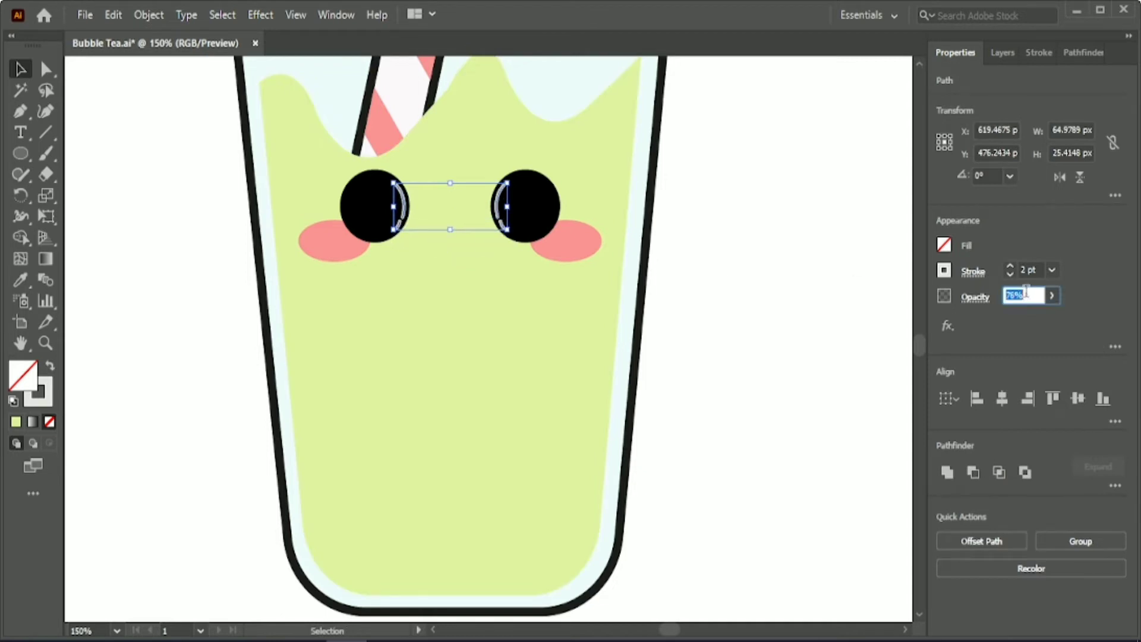
{"action": "left_click", "coordinate": [704, 240]}
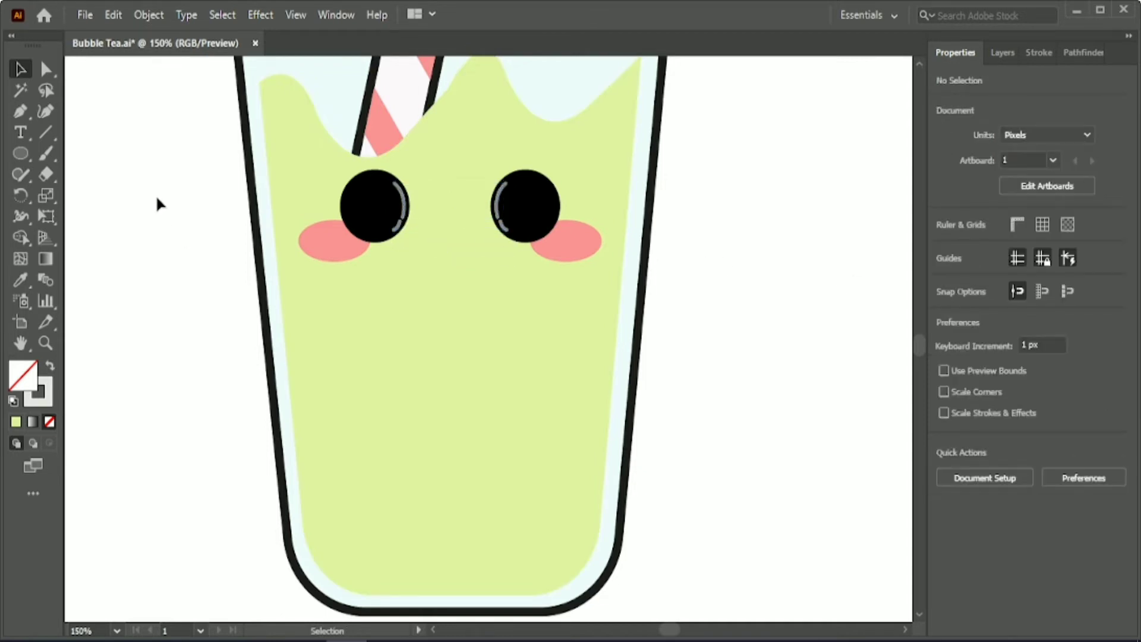
{"action": "left_click", "coordinate": [396, 230]}
{"action": "left_click_drag", "start_coordinate": [397, 226], "coordinate": [394, 227]}
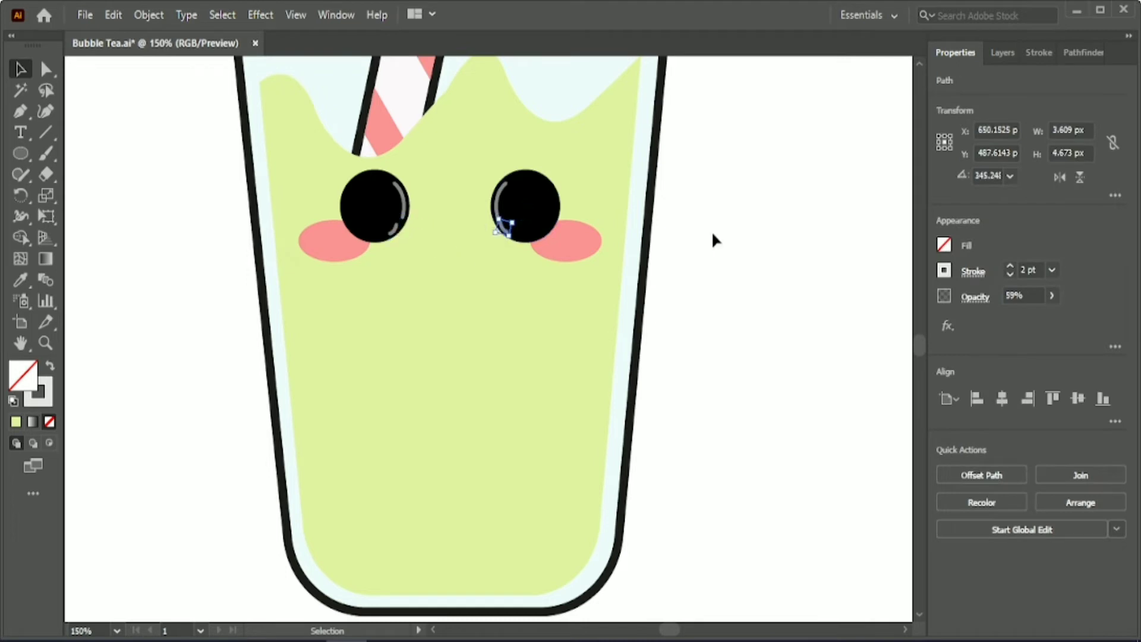
Step: Group both eyes with their highlights and cheeks, excluding the cup, liquid and straw from the selection
{"action": "left_click_drag", "start_coordinate": [102, 209], "coordinate": [634, 314]}
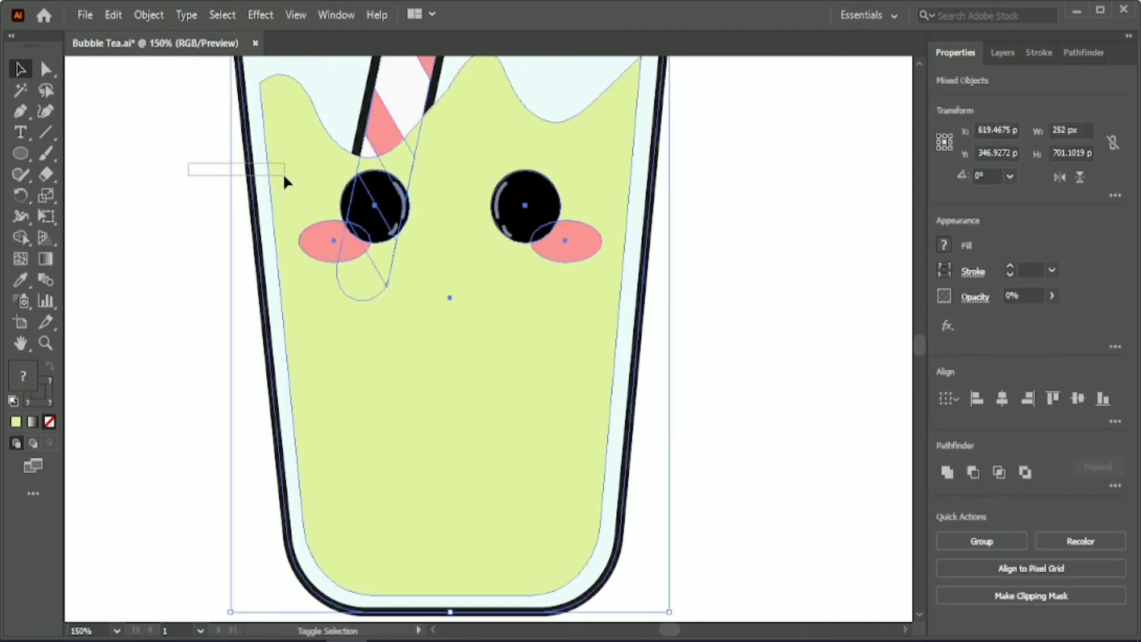
{"action": "left_click_drag", "start_coordinate": [285, 181], "coordinate": [286, 178]}
{"action": "left_click", "coordinate": [982, 541]}
{"action": "left_click", "coordinate": [96, 177]}
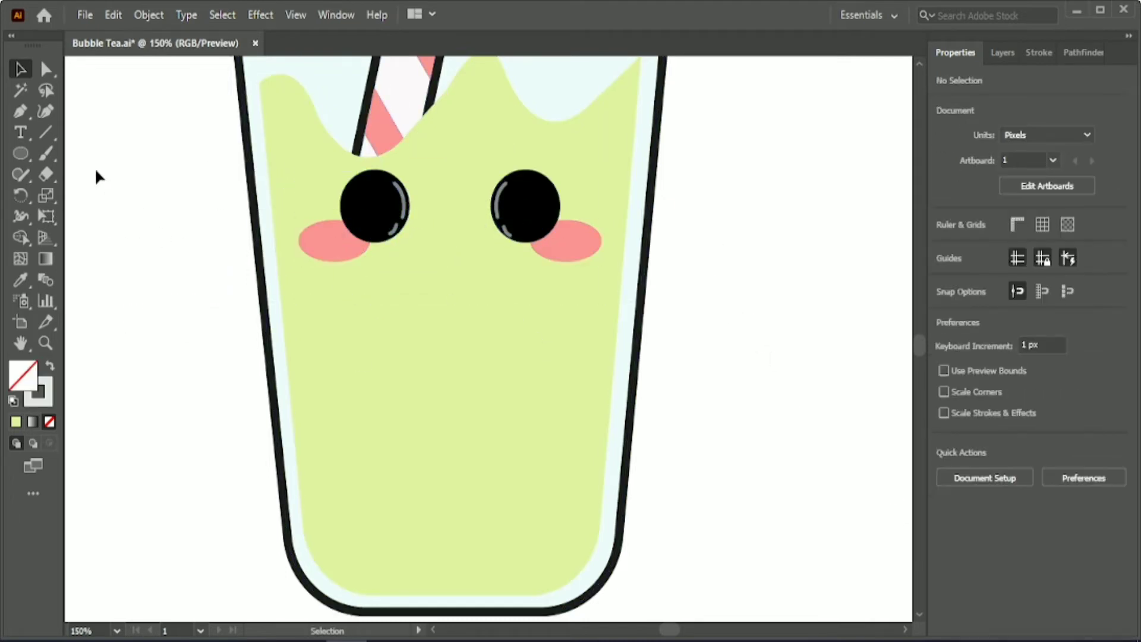
Step: Create a three-sided polygon with a 50 px radius beside the cup and copy the eye's black fill onto it
{"action": "left_click_drag", "start_coordinate": [21, 154], "coordinate": [89, 217]}
{"action": "left_click", "coordinate": [137, 275]}
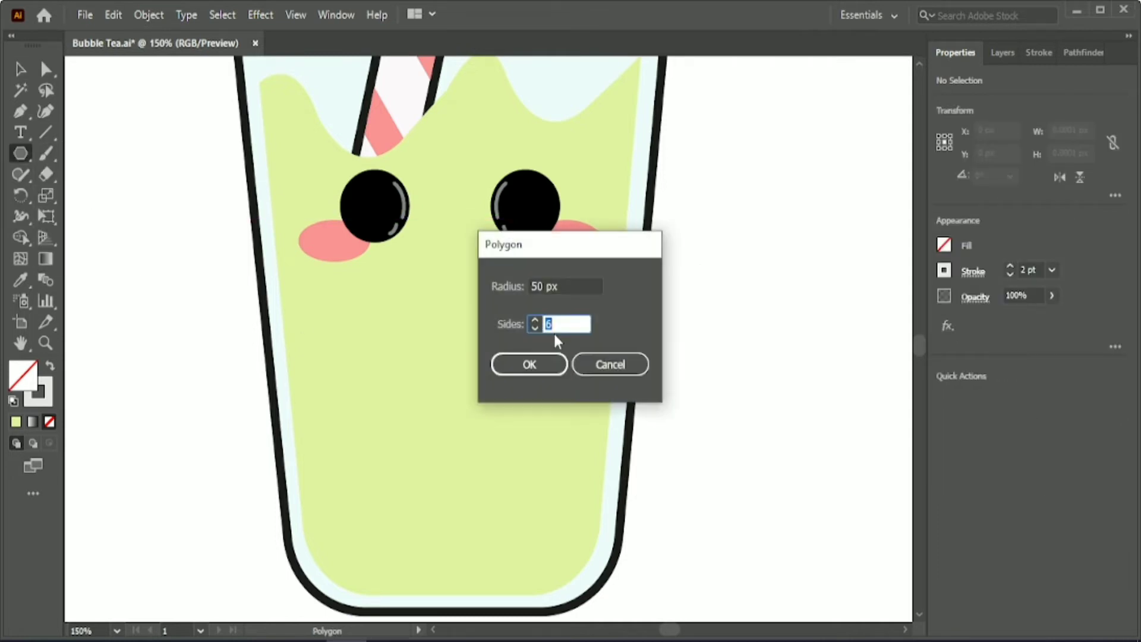
{"action": "type", "text": "3"}
{"action": "key", "text": "Return"}
{"action": "left_click", "coordinate": [20, 69]}
{"action": "left_click", "coordinate": [20, 279]}
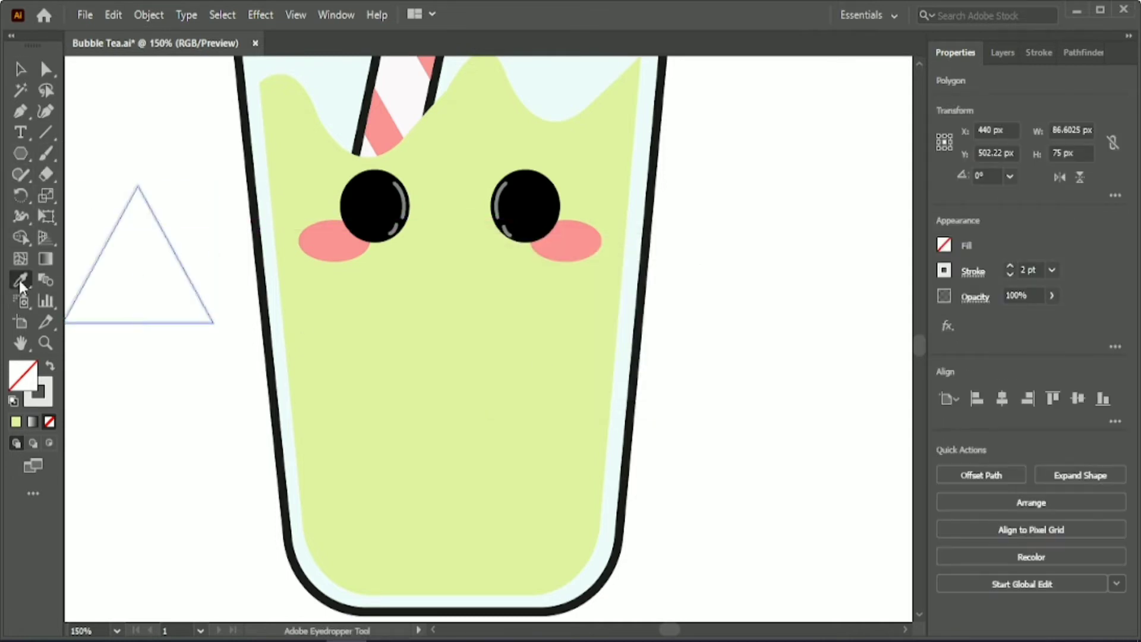
{"action": "left_click", "coordinate": [371, 205]}
Step: Move the black triangle onto the face between the eyes and rotate it 180° so it points down
{"action": "key", "text": "v"}
{"action": "left_click_drag", "start_coordinate": [134, 279], "coordinate": [437, 316]}
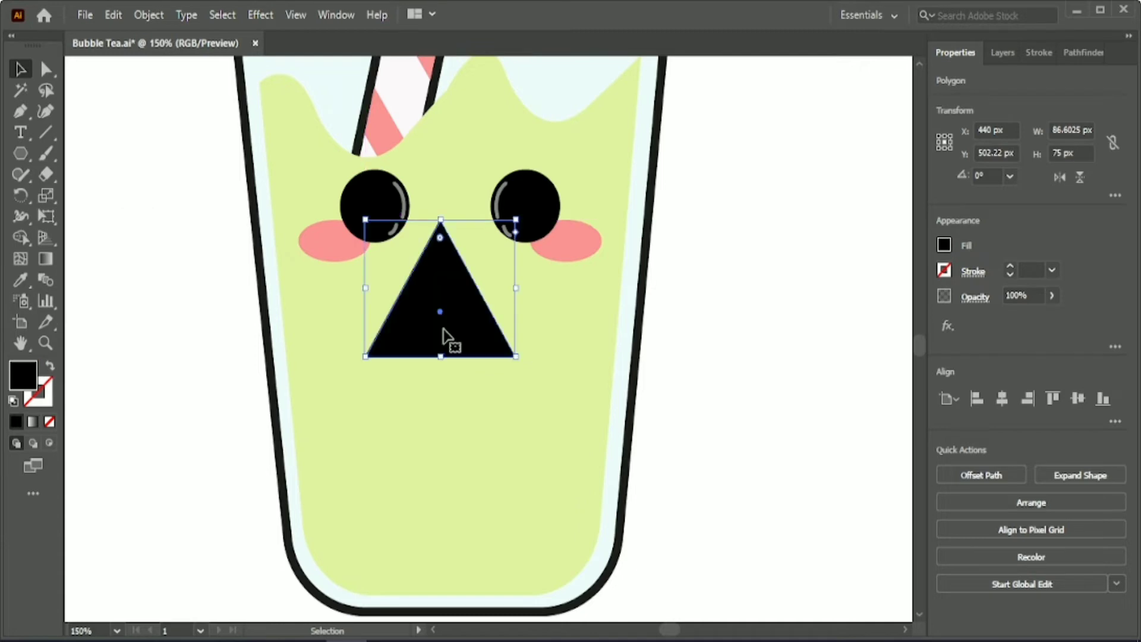
{"action": "left_click_drag", "start_coordinate": [523, 364], "coordinate": [377, 225]}
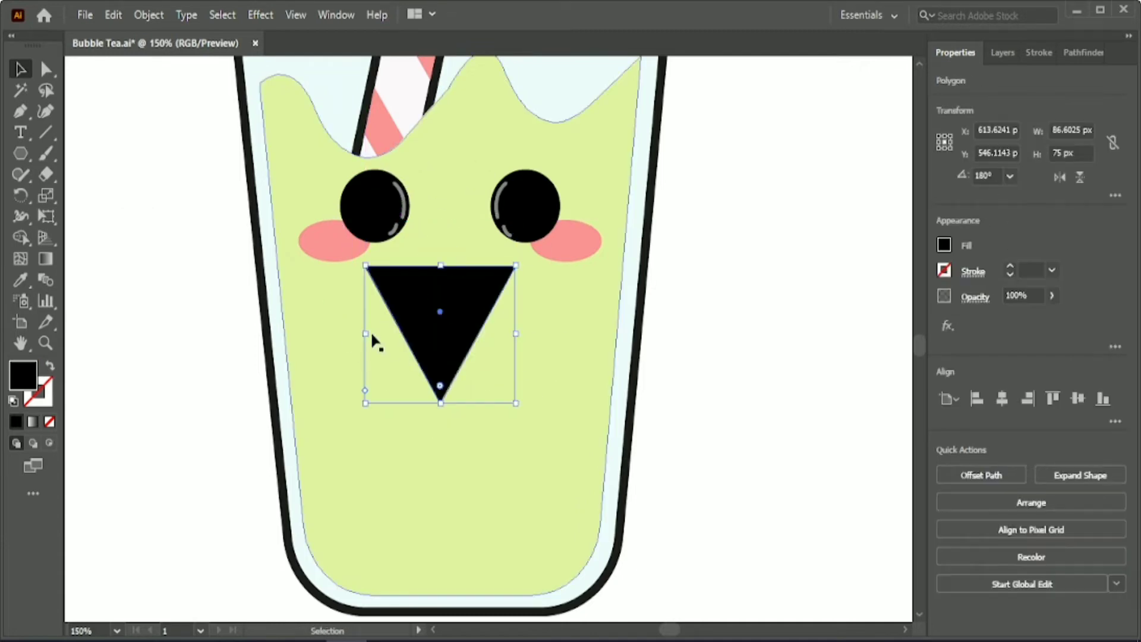
Step: Shrink the inverted triangle to about 24 × 22 px and round all its corners to form a nose
{"action": "left_click_drag", "start_coordinate": [365, 335], "coordinate": [446, 247]}
{"action": "key", "text": "a"}
{"action": "scroll", "coordinate": [461, 312], "scroll_direction": "up", "scroll_amount": 2}
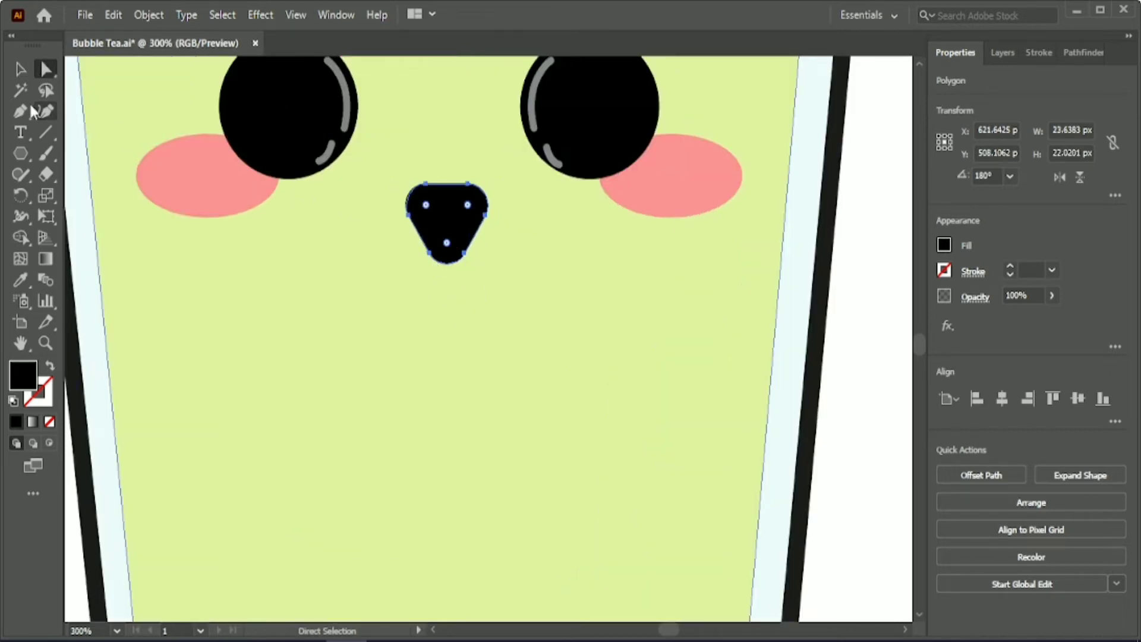
{"action": "key", "text": "v"}
{"action": "left_click", "coordinate": [846, 290]}
Step: Scale the nose down to about 19 × 18 px and move it slightly up between the eyes
{"action": "left_click", "coordinate": [448, 224]}
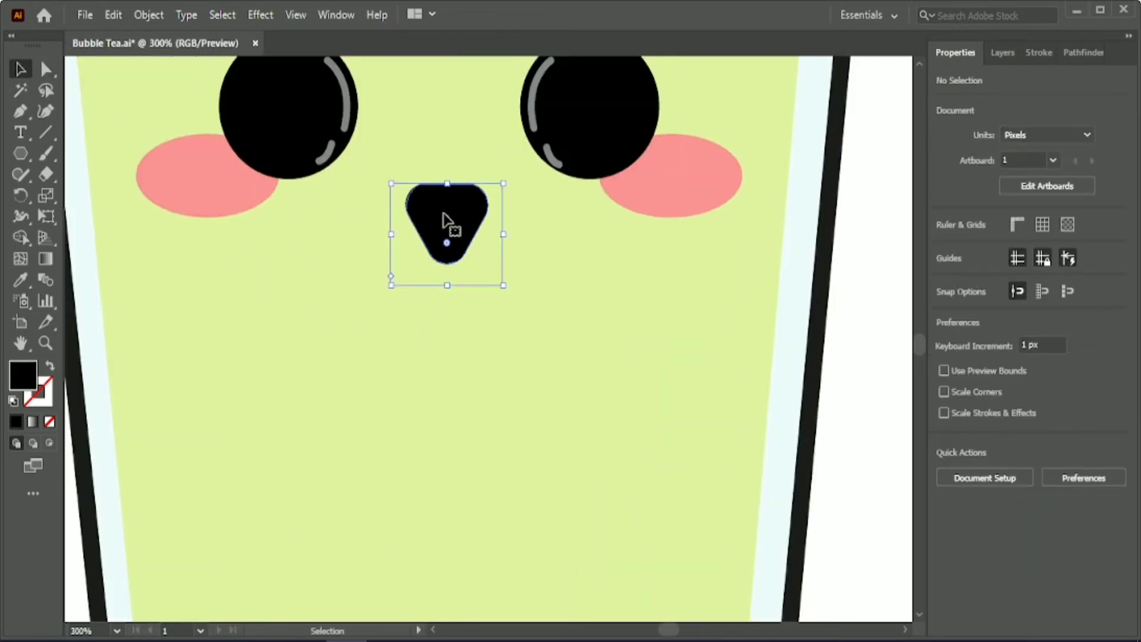
{"action": "left_click_drag", "start_coordinate": [450, 185], "coordinate": [449, 201]}
{"action": "left_click_drag", "start_coordinate": [446, 223], "coordinate": [442, 201]}
Step: Draw a U-shaped mouth curve from the nose's lower left side with no fill and a 2 pt black stroke
{"action": "left_click", "coordinate": [18, 113]}
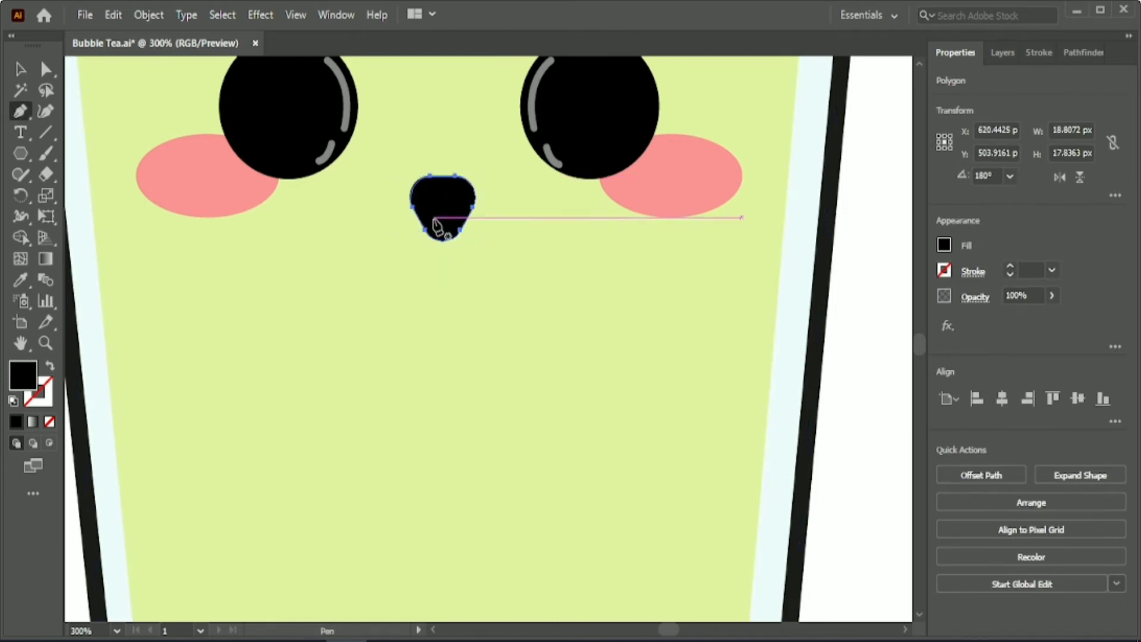
{"action": "left_click", "coordinate": [430, 228]}
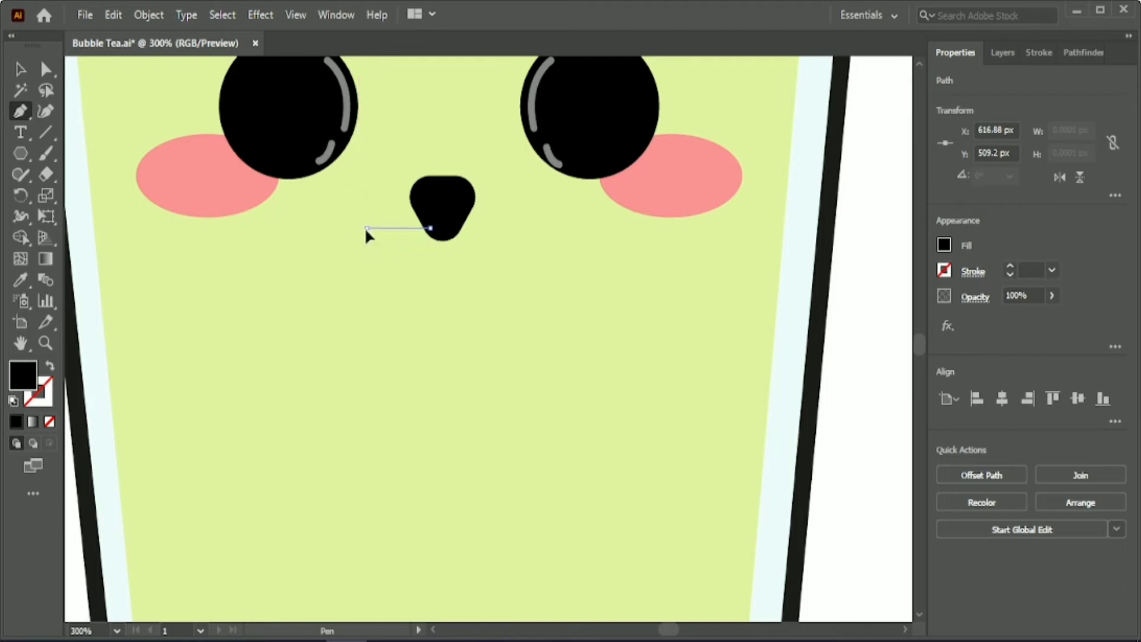
{"action": "left_click_drag", "start_coordinate": [336, 179], "coordinate": [336, 177]}
{"action": "left_click", "coordinate": [367, 228]}
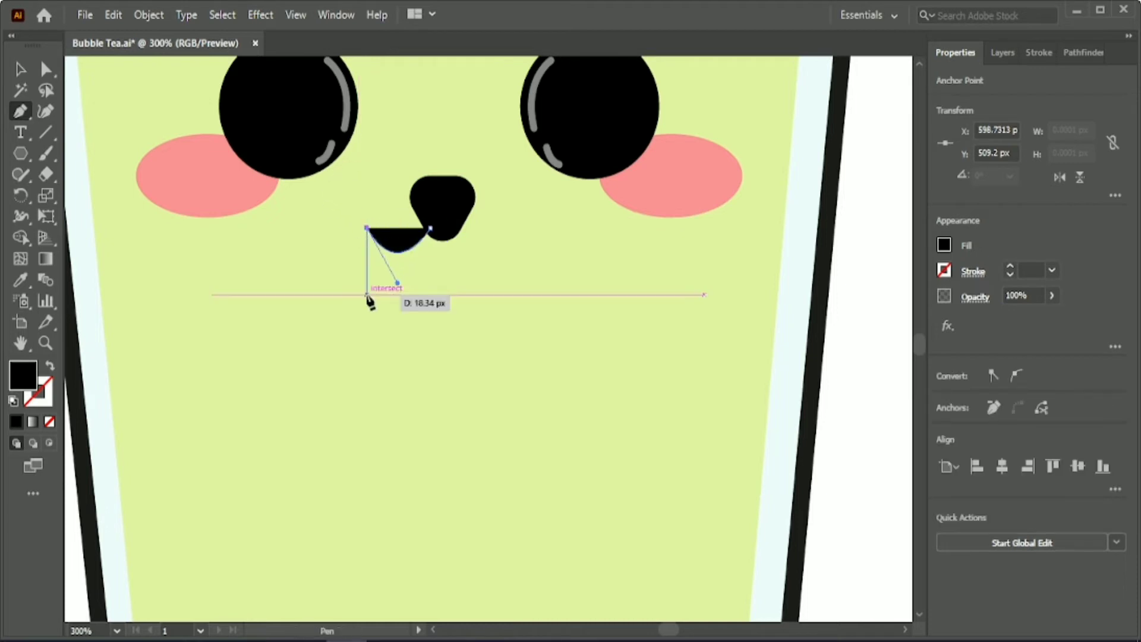
{"action": "left_click", "coordinate": [50, 366]}
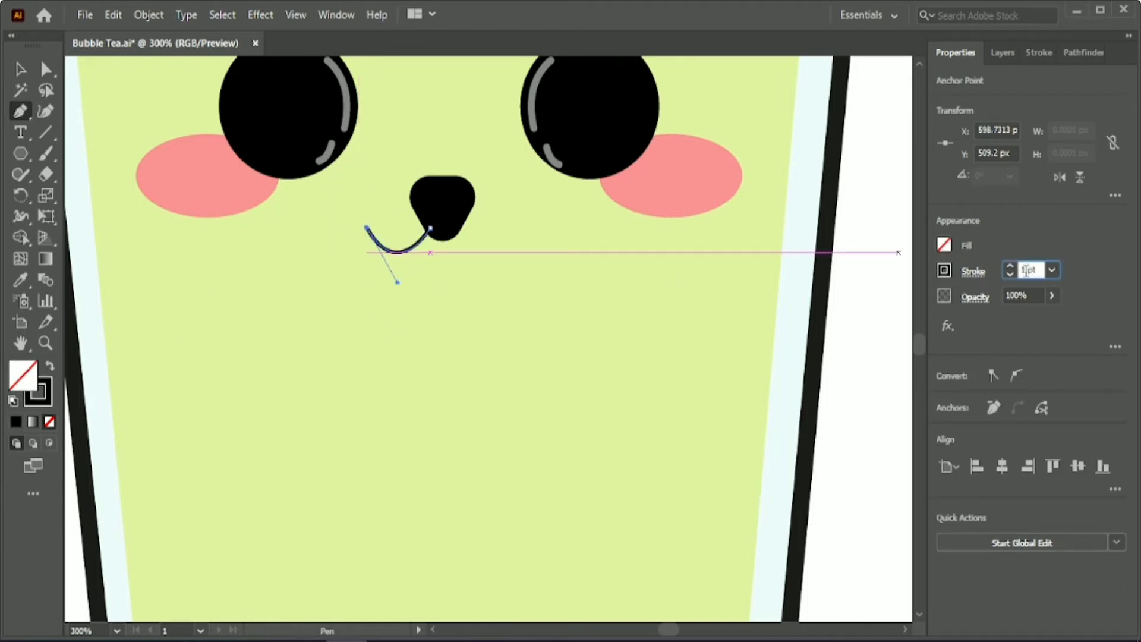
{"action": "left_click", "coordinate": [20, 69]}
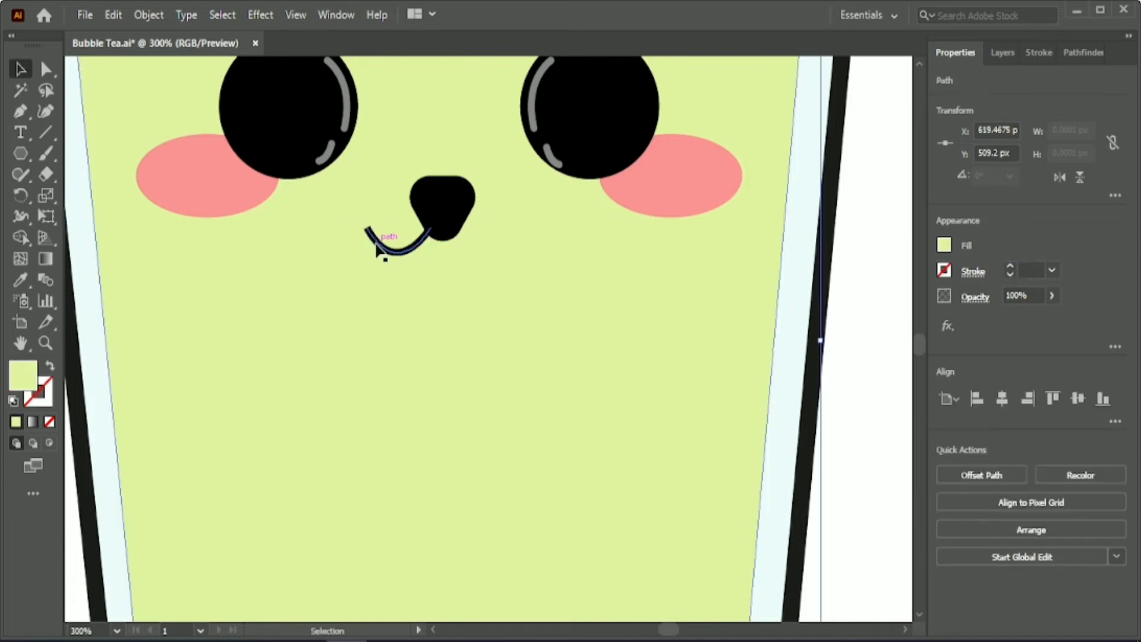
Step: Copy the mouth curve to the other side of the nose and give both curves round caps
{"action": "left_click_drag", "start_coordinate": [380, 250], "coordinate": [479, 249]}
{"action": "left_click", "coordinate": [414, 250], "text": "shift"}
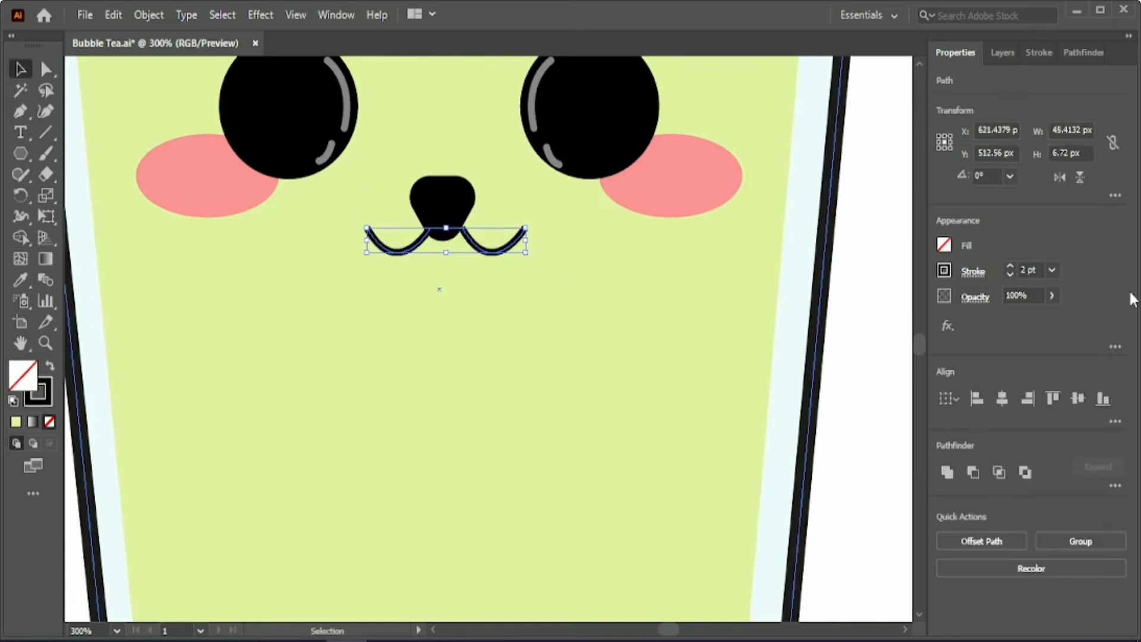
{"action": "left_click", "coordinate": [1040, 52]}
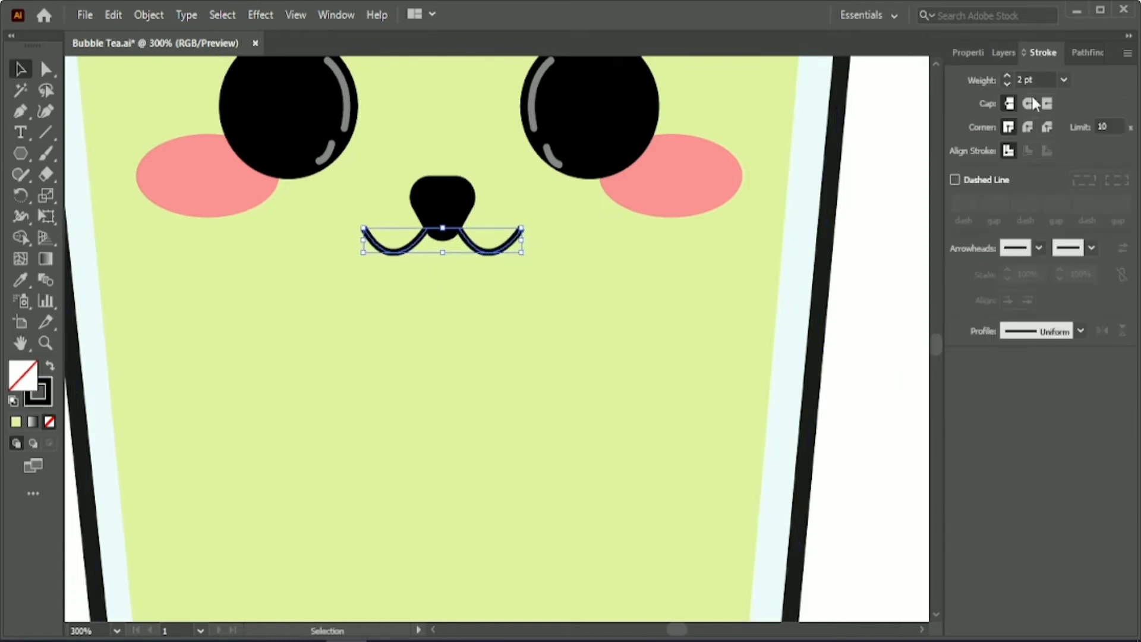
{"action": "left_click", "coordinate": [968, 52]}
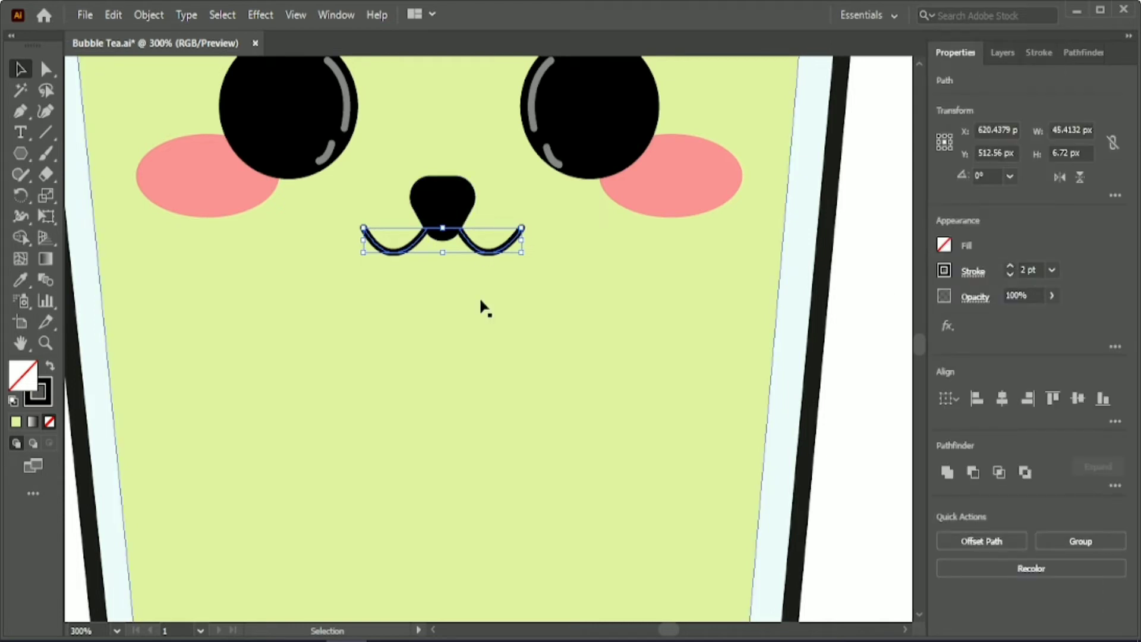
Step: Widen the pair of mouth curves to about 50 px and nudge it 1 px left and 1 px down
{"action": "left_click_drag", "start_coordinate": [521, 240], "coordinate": [536, 239]}
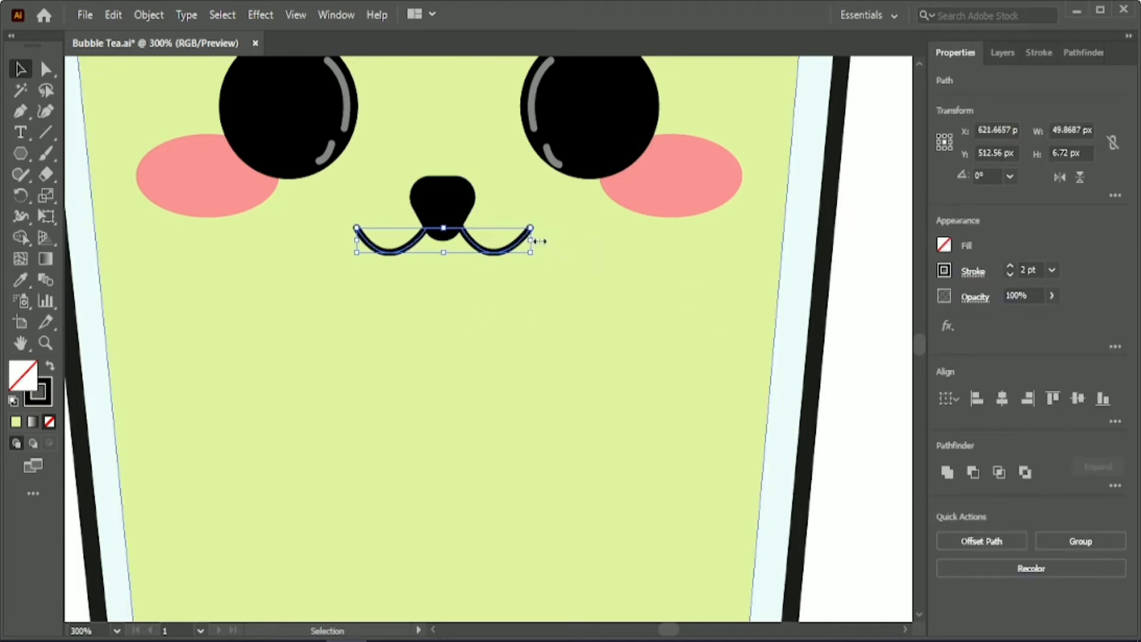
{"action": "key", "text": "Down"}
{"action": "key", "text": "Down"}
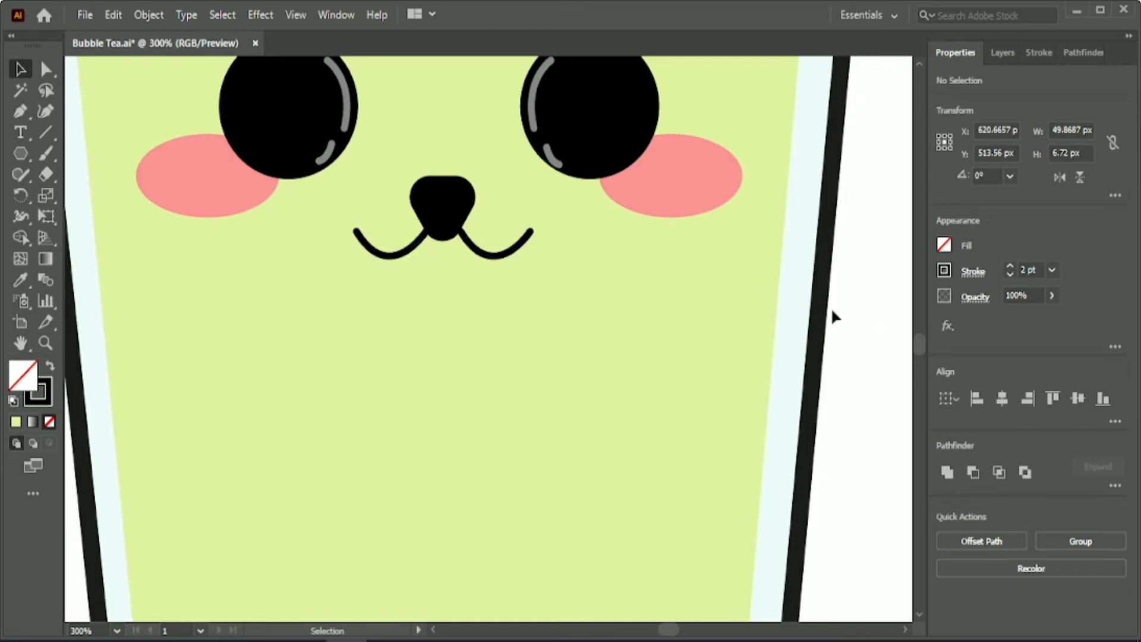
Step: Select only the nose and both mouth curves and group them
{"action": "scroll", "coordinate": [829, 307], "scroll_direction": "down", "scroll_amount": 4}
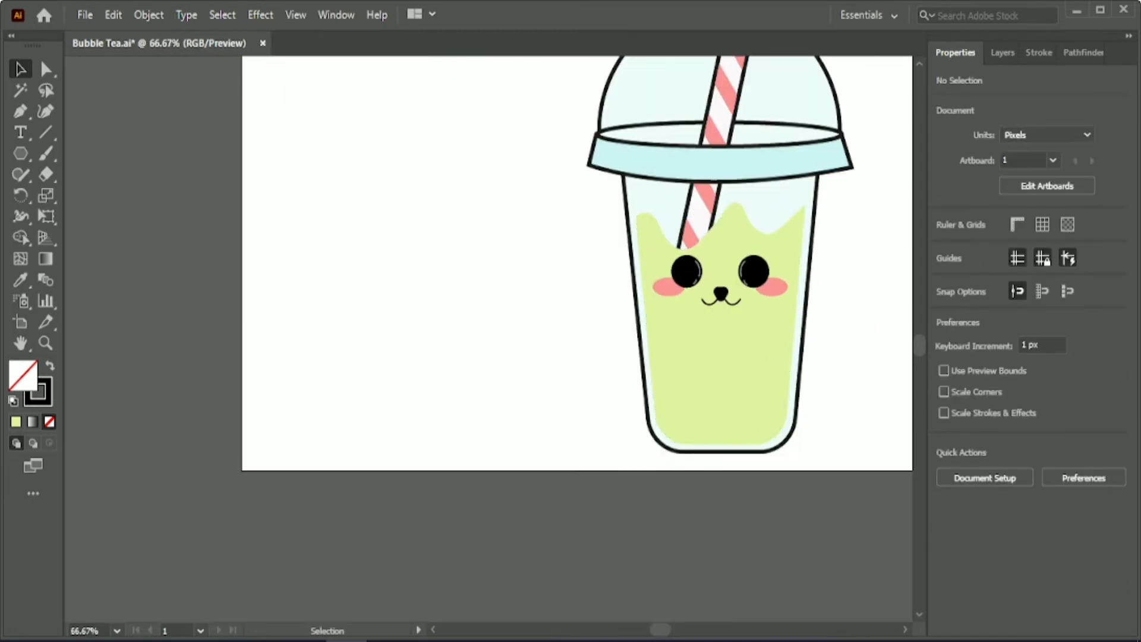
{"action": "scroll", "coordinate": [541, 398], "scroll_direction": "right", "scroll_amount": 3}
{"action": "scroll", "coordinate": [540, 402], "scroll_direction": "up", "scroll_amount": 1}
{"action": "left_click_drag", "start_coordinate": [344, 249], "coordinate": [495, 270]}
{"action": "left_click", "coordinate": [485, 109], "text": "shift"}
{"action": "left_click", "coordinate": [383, 191], "text": "shift"}
{"action": "left_click", "coordinate": [396, 187], "text": "shift"}
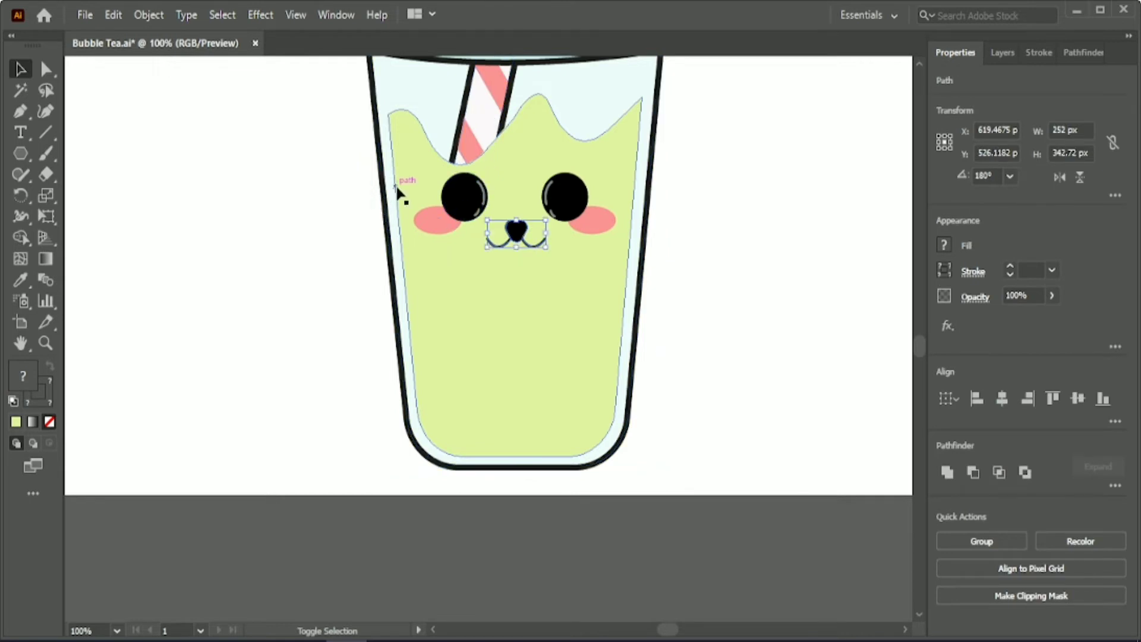
{"action": "left_click", "coordinate": [981, 540]}
Step: Centre the nose-and-mouth group horizontally on the green liquid and nudge it slightly right and down
{"action": "left_click", "coordinate": [539, 366], "text": "shift"}
{"action": "left_click", "coordinate": [538, 367]}
{"action": "left_click", "coordinate": [1001, 401]}
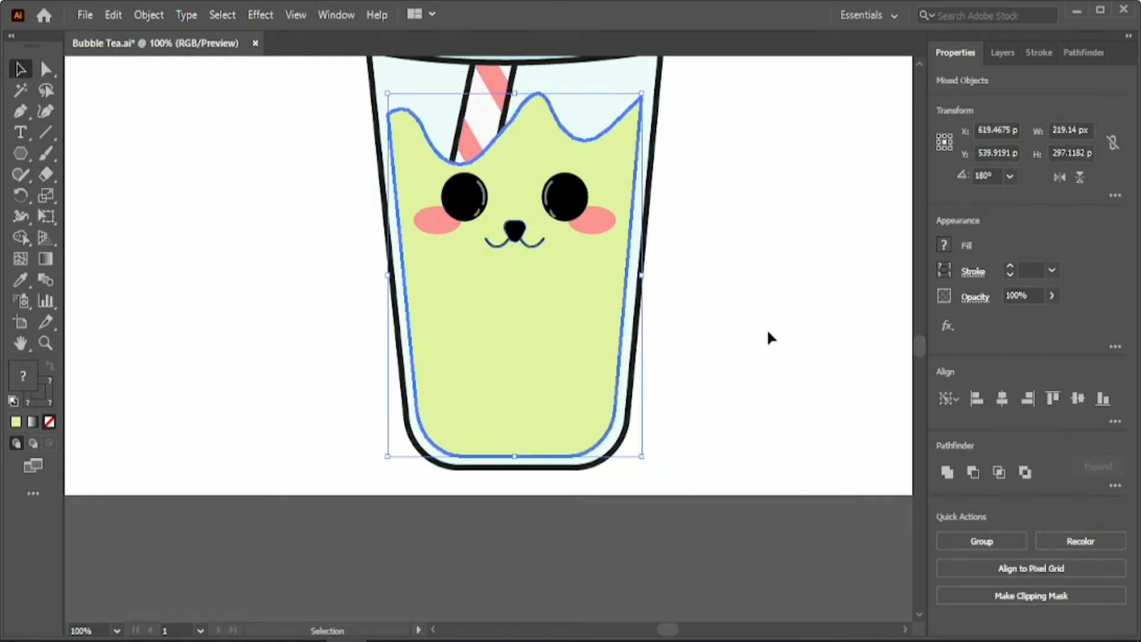
{"action": "left_click", "coordinate": [767, 330]}
{"action": "left_click", "coordinate": [513, 230]}
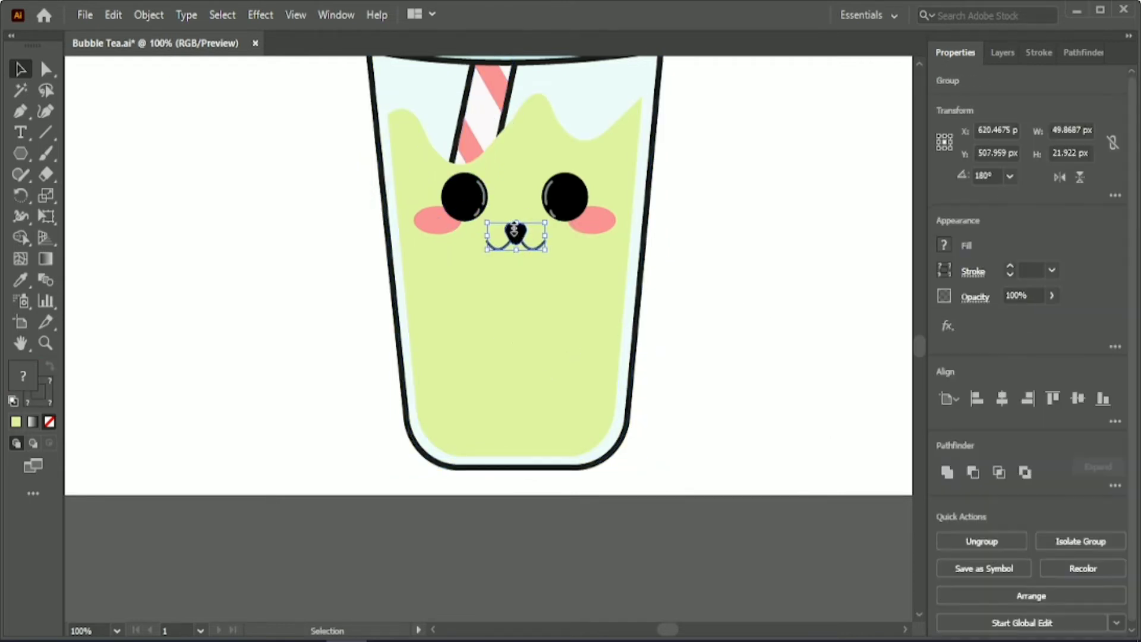
{"action": "left_click", "coordinate": [515, 332]}
Step: Move the eyes-and-cheeks group down 8 px
{"action": "left_click", "coordinate": [467, 194]}
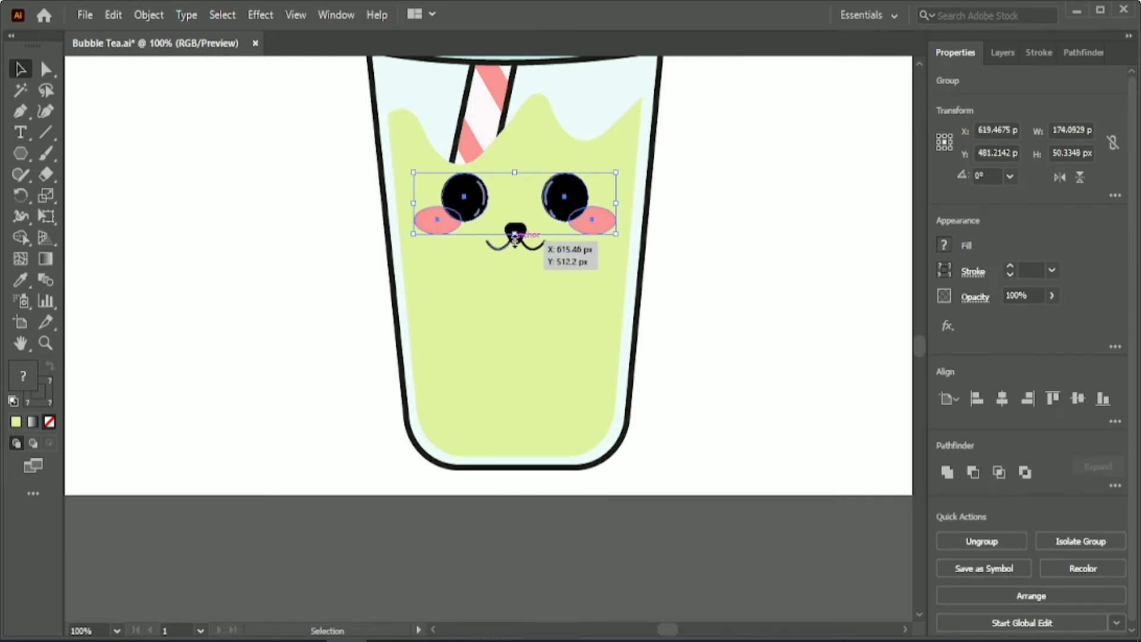
{"action": "key", "text": "Down"}
{"action": "key", "text": "Down"}
{"action": "key", "text": "Down"}
{"action": "key", "text": "Down"}
{"action": "key", "text": "Down"}
{"action": "key", "text": "Down"}
{"action": "key", "text": "Down"}
{"action": "key", "text": "Down"}
{"action": "left_click", "coordinate": [713, 316]}
Step: Move the nose-and-mouth group down 16 px below the eyes
{"action": "left_click", "coordinate": [516, 236]}
{"action": "key", "text": "Down"}
{"action": "key", "text": "Down"}
{"action": "key", "text": "Down"}
{"action": "key", "text": "Down"}
{"action": "key", "text": "Down"}
{"action": "key", "text": "Down"}
{"action": "key", "text": "Down"}
{"action": "key", "text": "Down"}
{"action": "key", "text": "Down"}
{"action": "key", "text": "Down"}
{"action": "key", "text": "Down"}
{"action": "key", "text": "Down"}
{"action": "key", "text": "Down"}
{"action": "key", "text": "Down"}
{"action": "key", "text": "Down"}
{"action": "key", "text": "Down"}
{"action": "key", "text": "Down"}
{"action": "key", "text": "Down"}
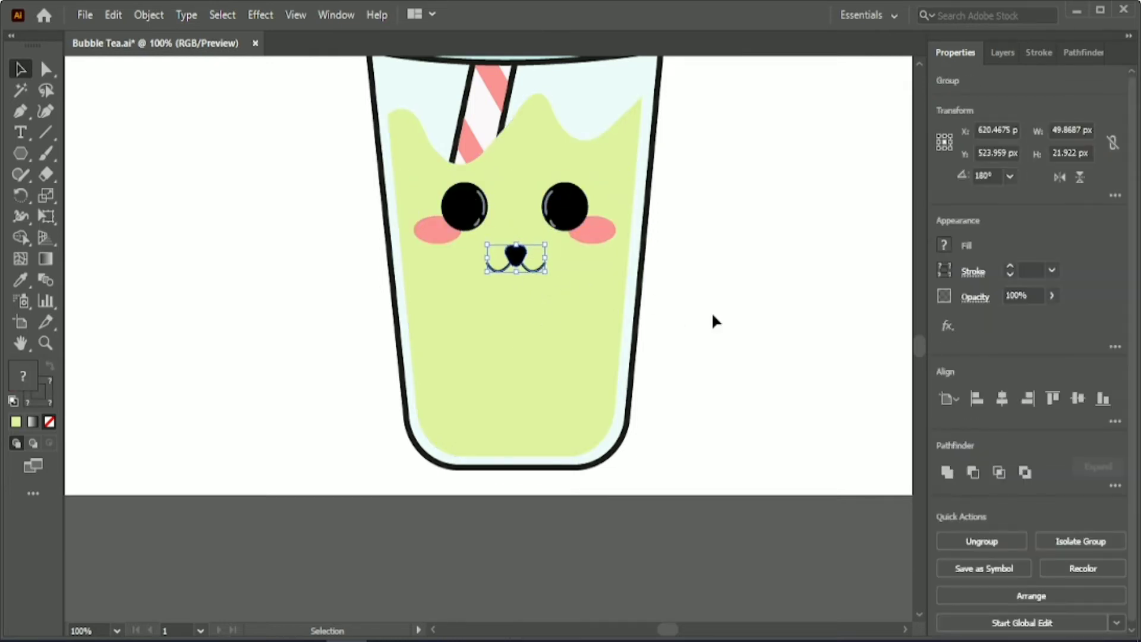
{"action": "left_click", "coordinate": [714, 316]}
Step: Nudge the eyes-and-cheeks group down 1 px and enlarge it proportionally to about 190 × 55 px
{"action": "left_click", "coordinate": [569, 209]}
{"action": "key", "text": "Down"}
{"action": "left_click_drag", "start_coordinate": [515, 245], "coordinate": [515, 251]}
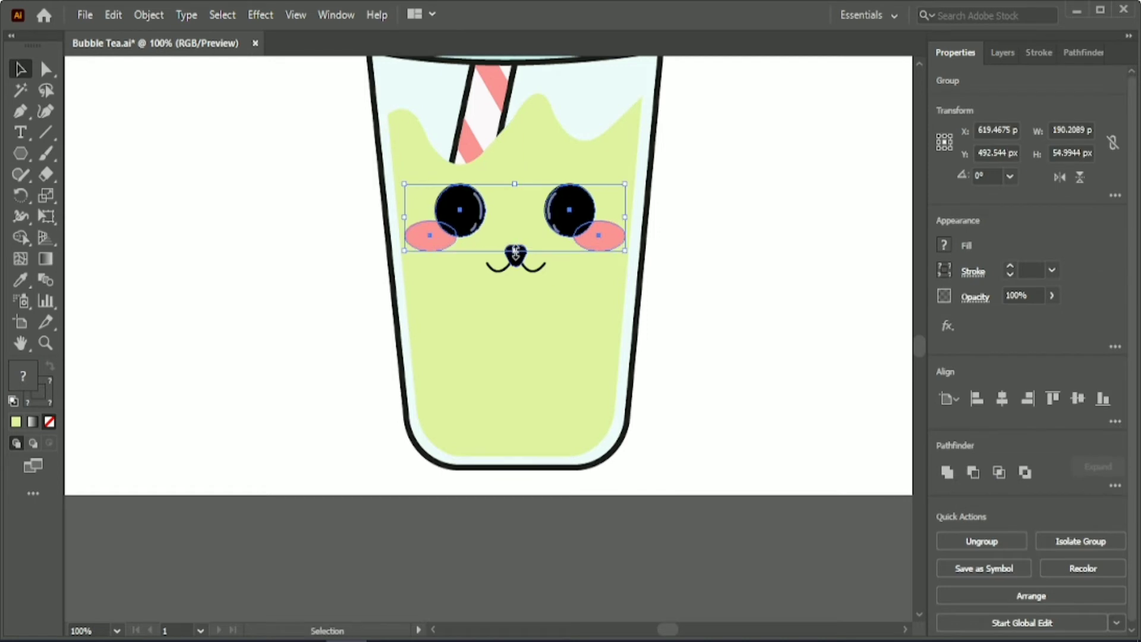
Step: Undo the eyes-and-cheeks enlargement and centre both face groups horizontally on the green liquid as the key object
{"action": "key", "text": "ctrl+z"}
{"action": "left_click", "coordinate": [333, 250]}
{"action": "left_click", "coordinate": [433, 232]}
{"action": "left_click", "coordinate": [515, 257], "text": "shift"}
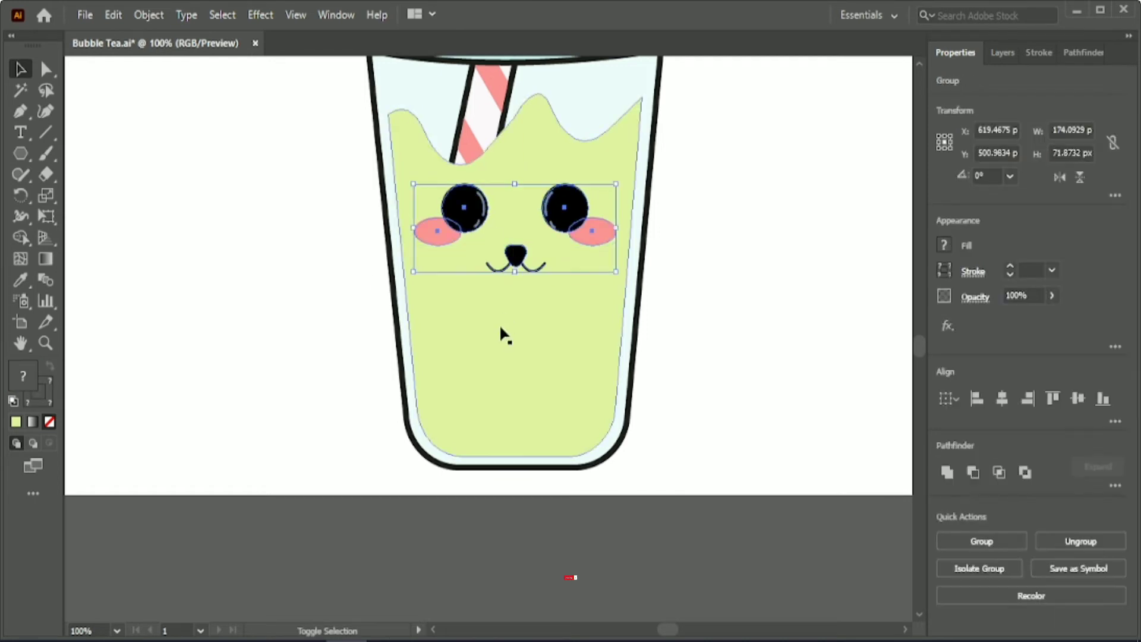
{"action": "left_click", "coordinate": [499, 326], "text": "shift"}
{"action": "left_click", "coordinate": [1000, 402]}
{"action": "left_click", "coordinate": [674, 259]}
Step: Draw two circles beside the cup: one about 39 px filled black, and a smaller one about 28 px
{"action": "scroll", "coordinate": [669, 257], "scroll_direction": "down", "scroll_amount": 1}
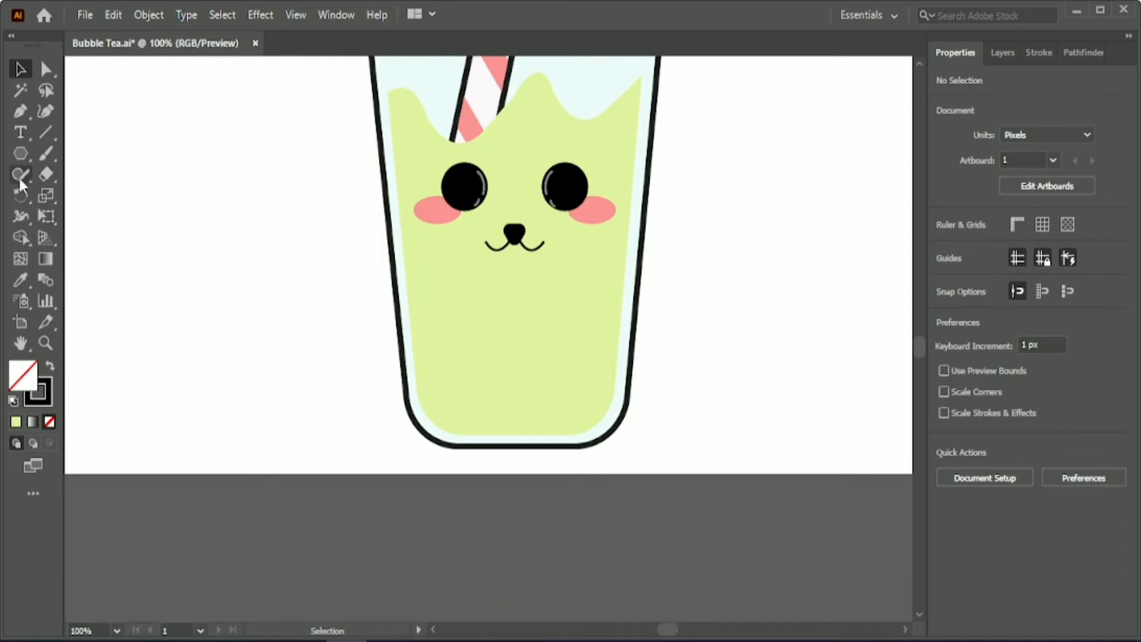
{"action": "left_click_drag", "start_coordinate": [20, 154], "coordinate": [101, 194]}
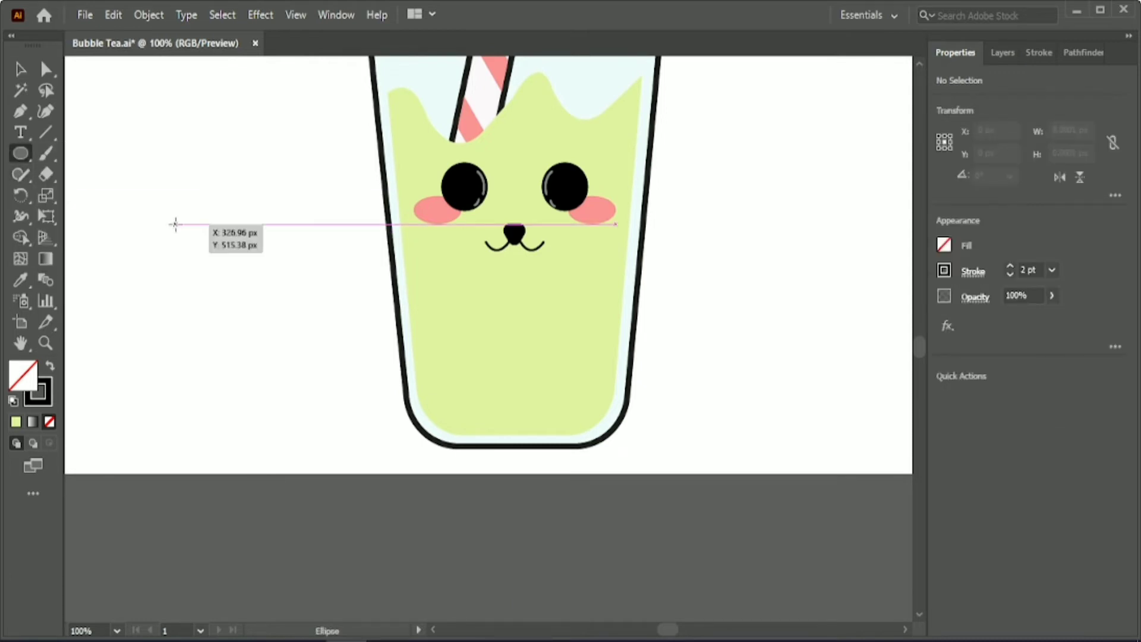
{"action": "left_click_drag", "start_coordinate": [174, 225], "coordinate": [267, 333]}
{"action": "key", "text": "v"}
{"action": "left_click", "coordinate": [50, 366]}
{"action": "left_click_drag", "start_coordinate": [149, 208], "coordinate": [182, 246]}
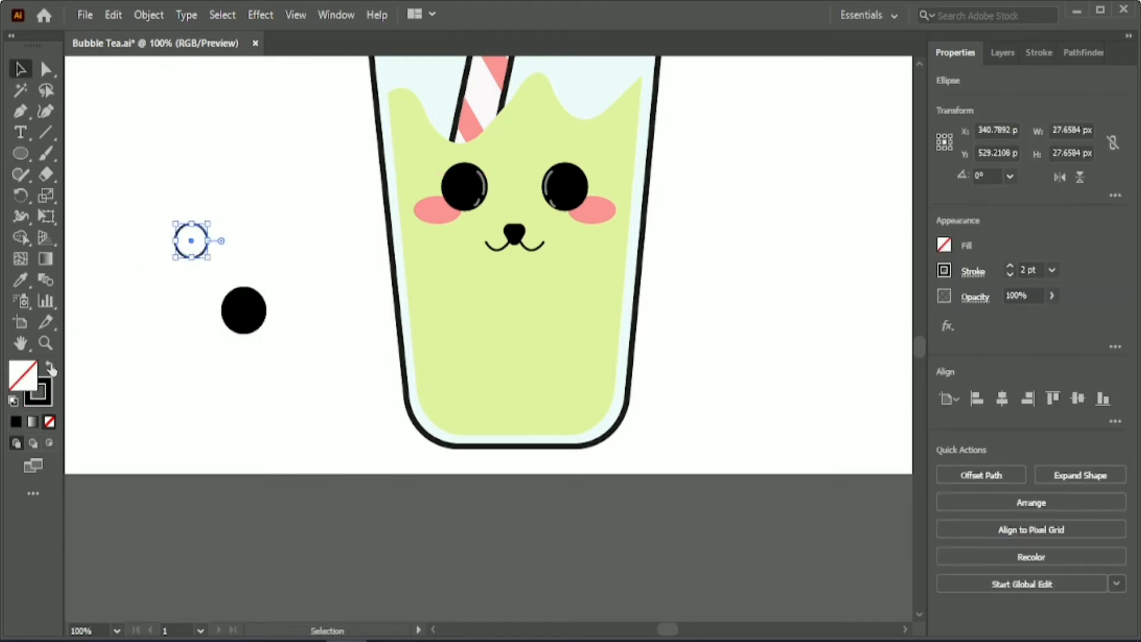
Step: Give the smaller circle a dark grey 1E1E1E fill with no outline
{"action": "left_click", "coordinate": [50, 366]}
{"action": "double_click", "coordinate": [24, 383]}
{"action": "left_click", "coordinate": [705, 429]}
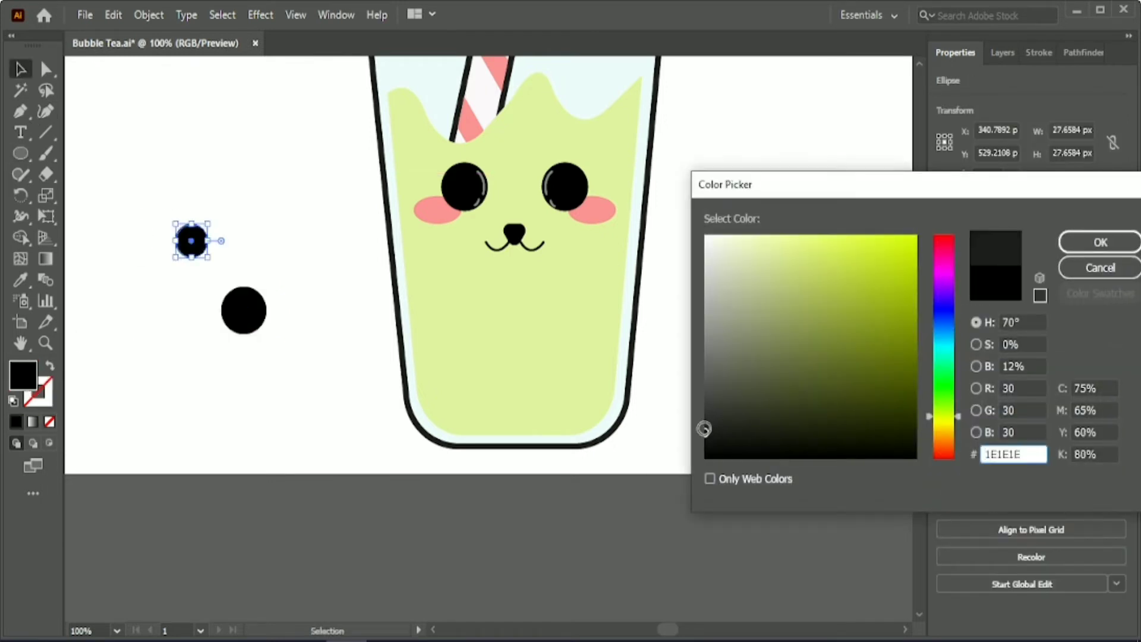
{"action": "left_click", "coordinate": [1085, 242]}
{"action": "left_click", "coordinate": [169, 181]}
Step: Draw a white highlight circle about 5 px wide near the upper left of the dark grey circle
{"action": "scroll", "coordinate": [166, 182], "scroll_direction": "up", "scroll_amount": 1}
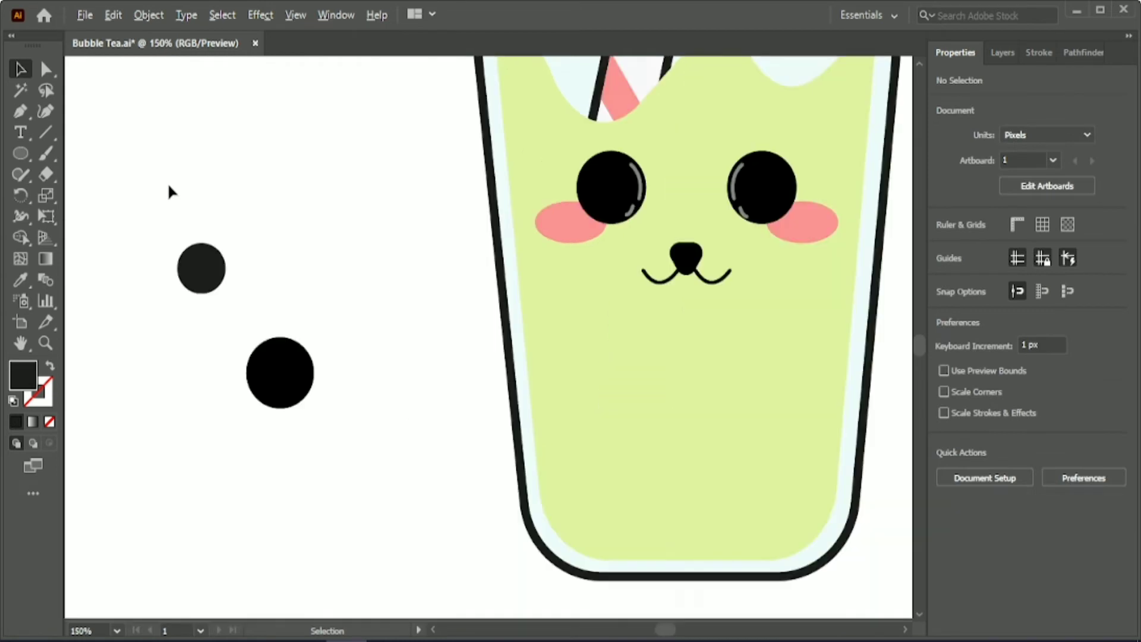
{"action": "scroll", "coordinate": [167, 182], "scroll_direction": "up", "scroll_amount": 1}
{"action": "scroll", "coordinate": [166, 182], "scroll_direction": "down", "scroll_amount": 2}
{"action": "left_click", "coordinate": [24, 153]}
{"action": "left_click_drag", "start_coordinate": [194, 196], "coordinate": [205, 209]}
{"action": "left_click", "coordinate": [23, 69]}
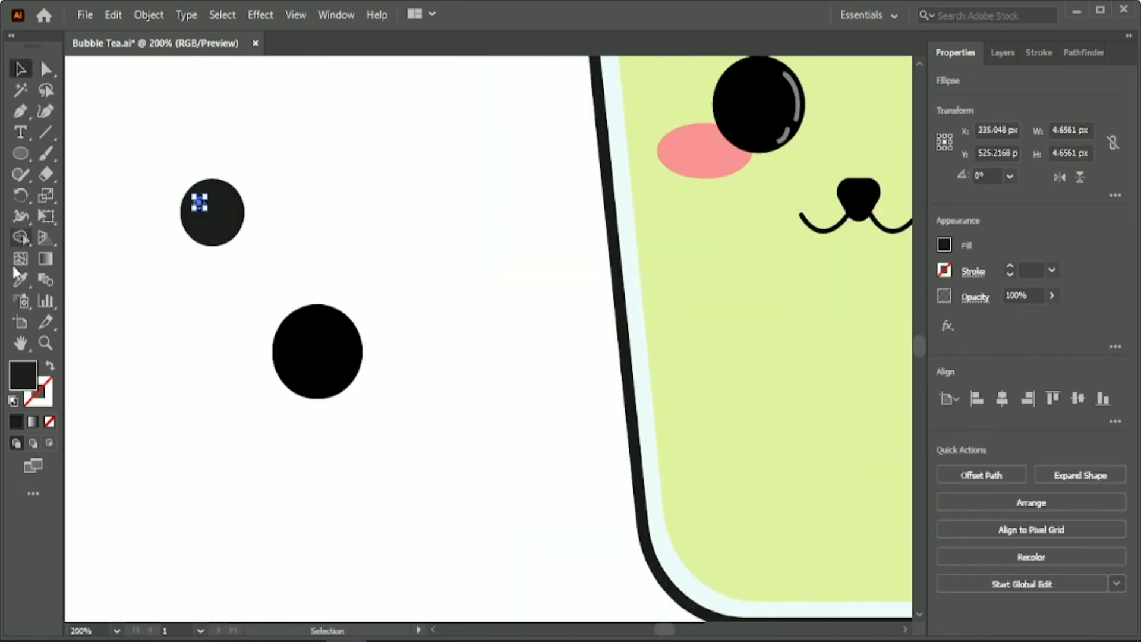
{"action": "double_click", "coordinate": [23, 374]}
{"action": "left_click", "coordinate": [708, 221]}
{"action": "left_click", "coordinate": [1053, 239]}
{"action": "key", "text": "ctrl+shift+a"}
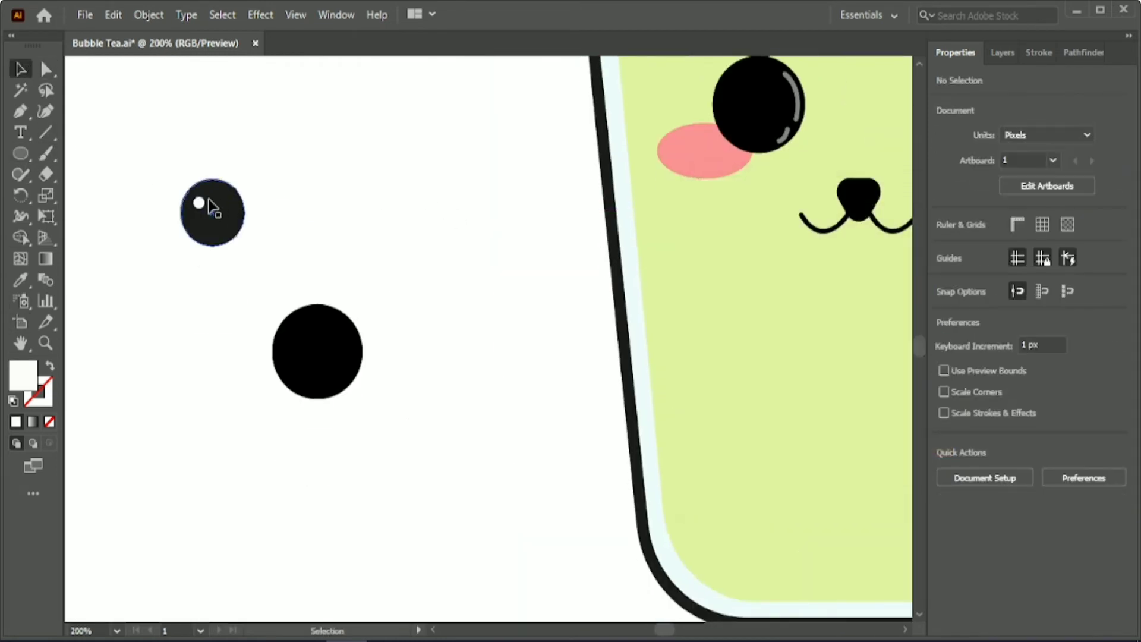
Step: Copy the white highlight twice onto the larger black circle and group each pearl with its highlights
{"action": "left_click_drag", "start_coordinate": [209, 201], "coordinate": [282, 339]}
{"action": "key", "text": "ctrl+shift+a"}
{"action": "left_click_drag", "start_coordinate": [281, 339], "coordinate": [387, 412]}
{"action": "key", "text": "ctrl+g"}
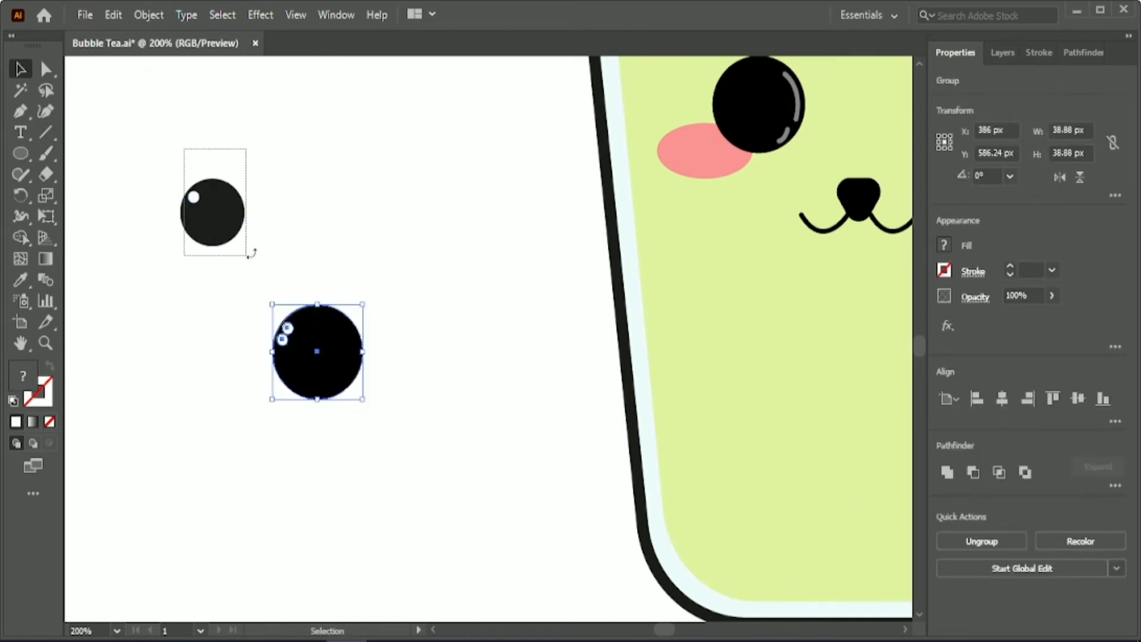
{"action": "left_click_drag", "start_coordinate": [251, 254], "coordinate": [251, 253]}
{"action": "left_click", "coordinate": [376, 433]}
Step: Arrange three large black and three small grey pearls, about 27 and 22 px wide, at the bottom of the green liquid
{"action": "scroll", "coordinate": [377, 433], "scroll_direction": "down", "scroll_amount": 3}
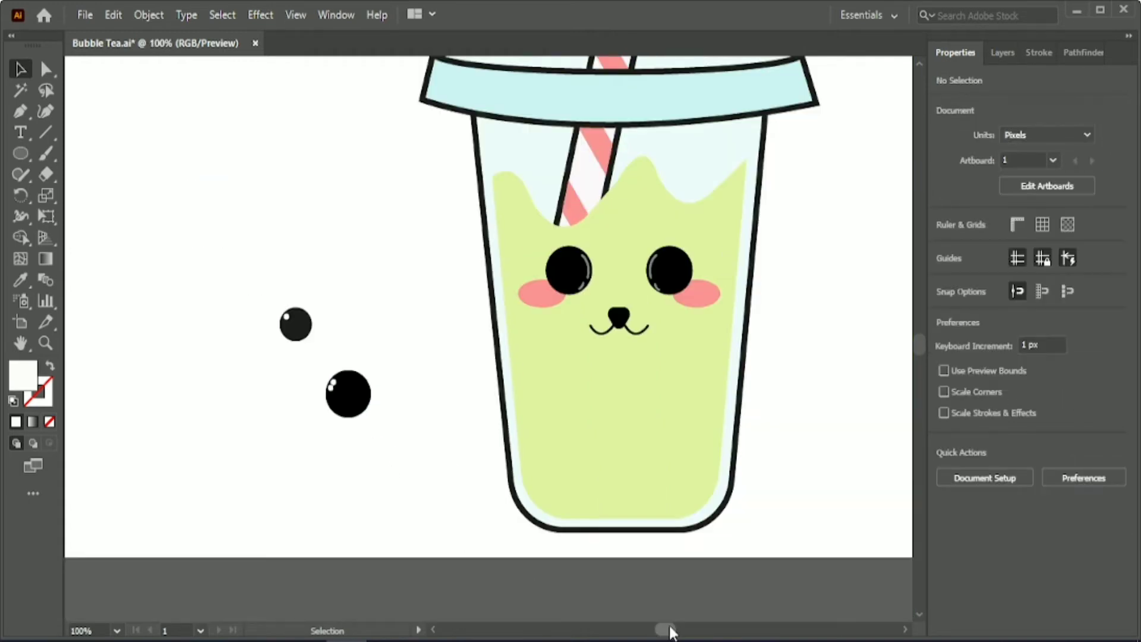
{"action": "left_click_drag", "start_coordinate": [670, 632], "coordinate": [674, 631]}
{"action": "left_click_drag", "start_coordinate": [277, 401], "coordinate": [523, 502]}
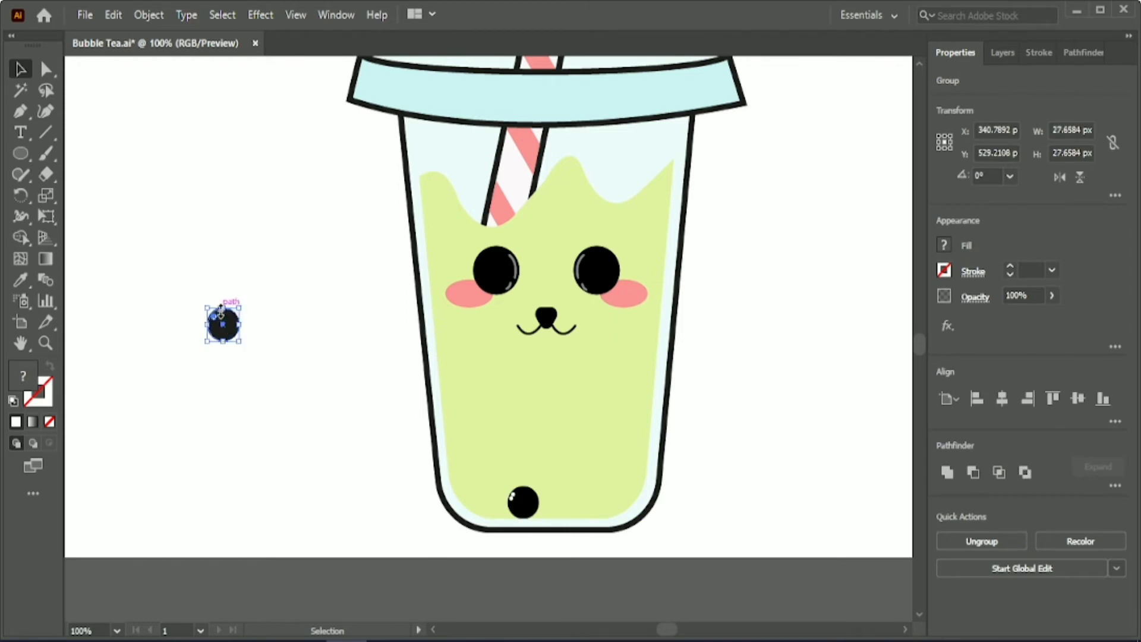
{"action": "left_click_drag", "start_coordinate": [223, 307], "coordinate": [596, 499]}
{"action": "left_click", "coordinate": [550, 553]}
{"action": "left_click", "coordinate": [550, 555]}
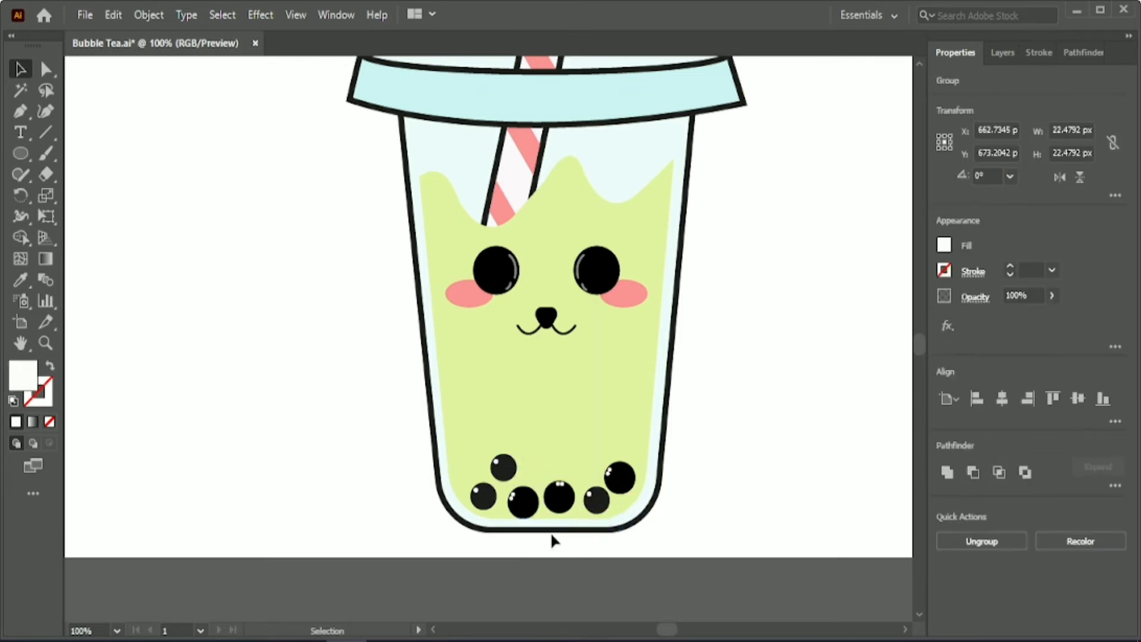
{"action": "left_click", "coordinate": [743, 517]}
{"action": "left_click", "coordinate": [619, 476]}
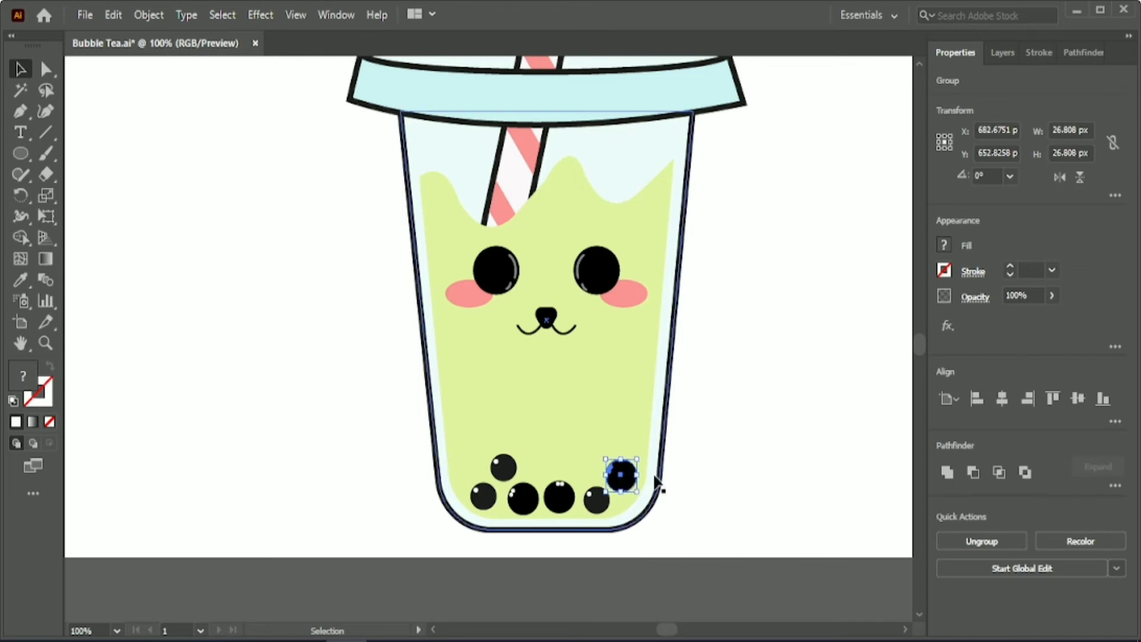
{"action": "left_click", "coordinate": [715, 469]}
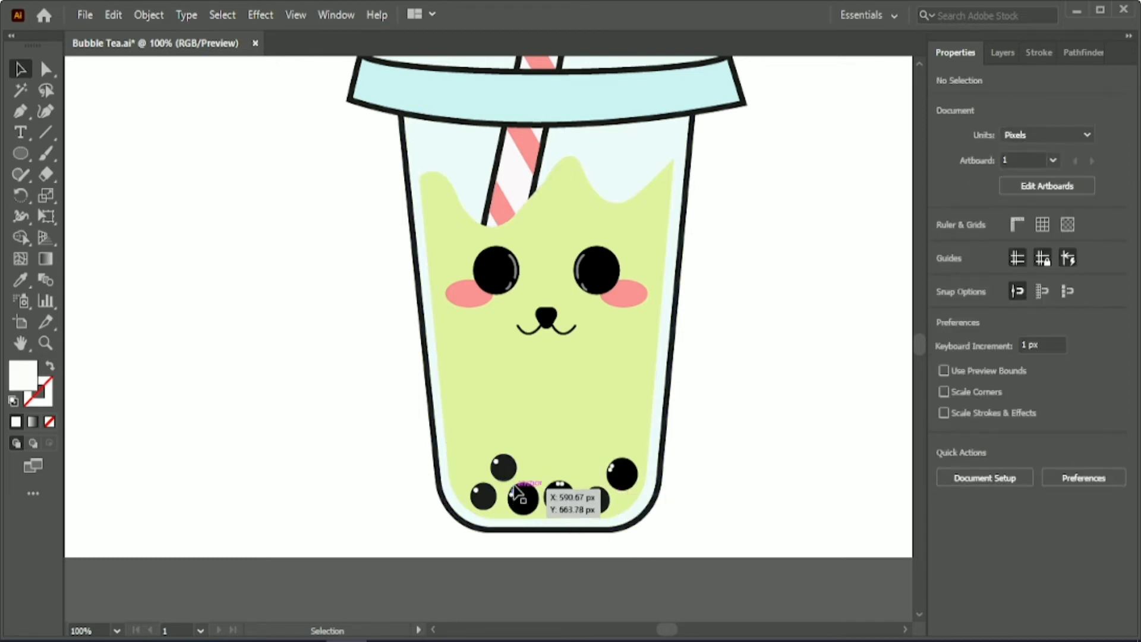
Step: Add a copy of the small pearl without its highlight to the upper row and recolour it black
{"action": "scroll", "coordinate": [583, 565], "scroll_direction": "up", "scroll_amount": 2}
{"action": "left_click_drag", "start_coordinate": [611, 454], "coordinate": [495, 380]}
{"action": "left_click", "coordinate": [835, 455]}
{"action": "left_click", "coordinate": [526, 343]}
{"action": "key", "text": "Delete"}
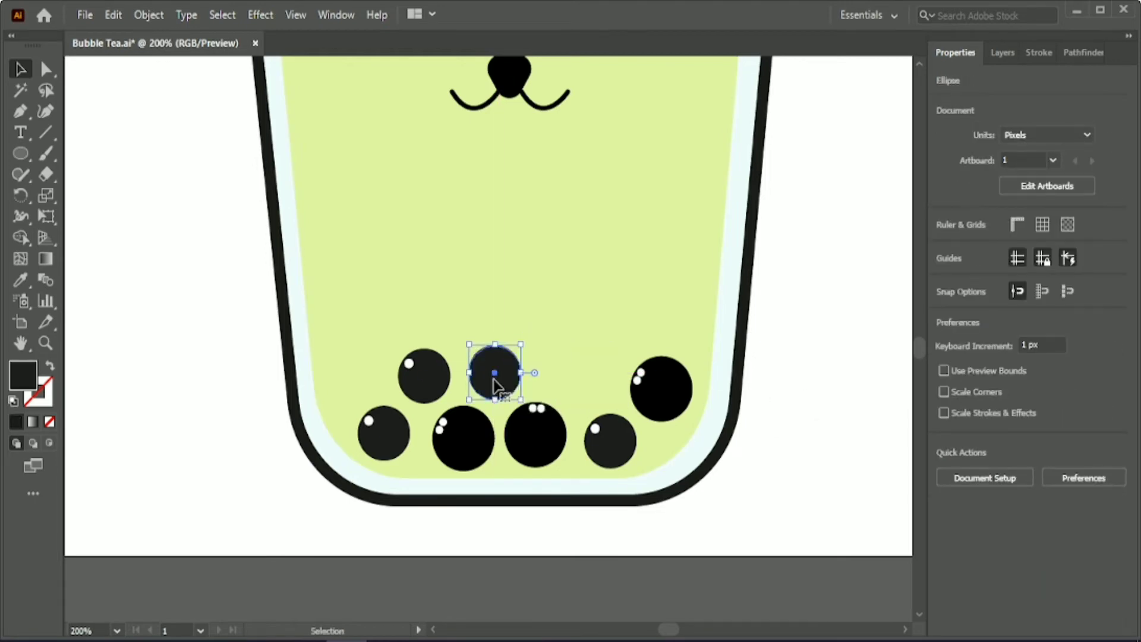
{"action": "left_click", "coordinate": [20, 281]}
{"action": "left_click", "coordinate": [463, 441]}
{"action": "left_click", "coordinate": [197, 325]}
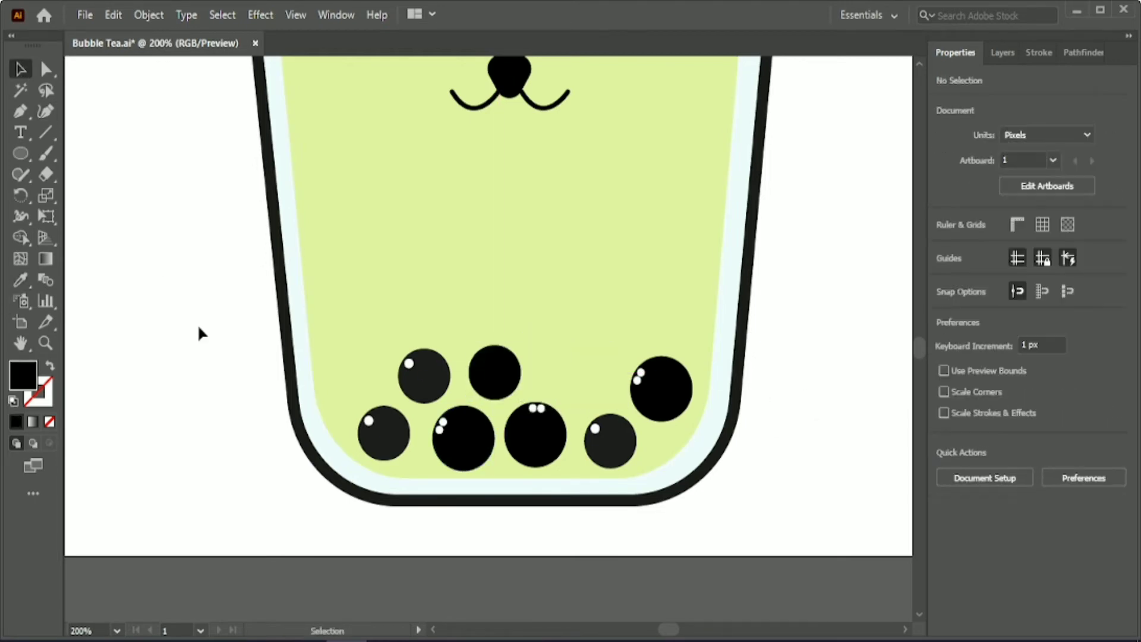
Step: Ungroup the large pearl at the right end and recolour its circle to match the small dark grey pearls
{"action": "left_click", "coordinate": [675, 390]}
{"action": "left_click", "coordinate": [998, 542]}
{"action": "left_click", "coordinate": [662, 393]}
{"action": "left_click", "coordinate": [20, 280]}
{"action": "left_click", "coordinate": [386, 440]}
{"action": "key", "text": "v"}
{"action": "left_click", "coordinate": [304, 421]}
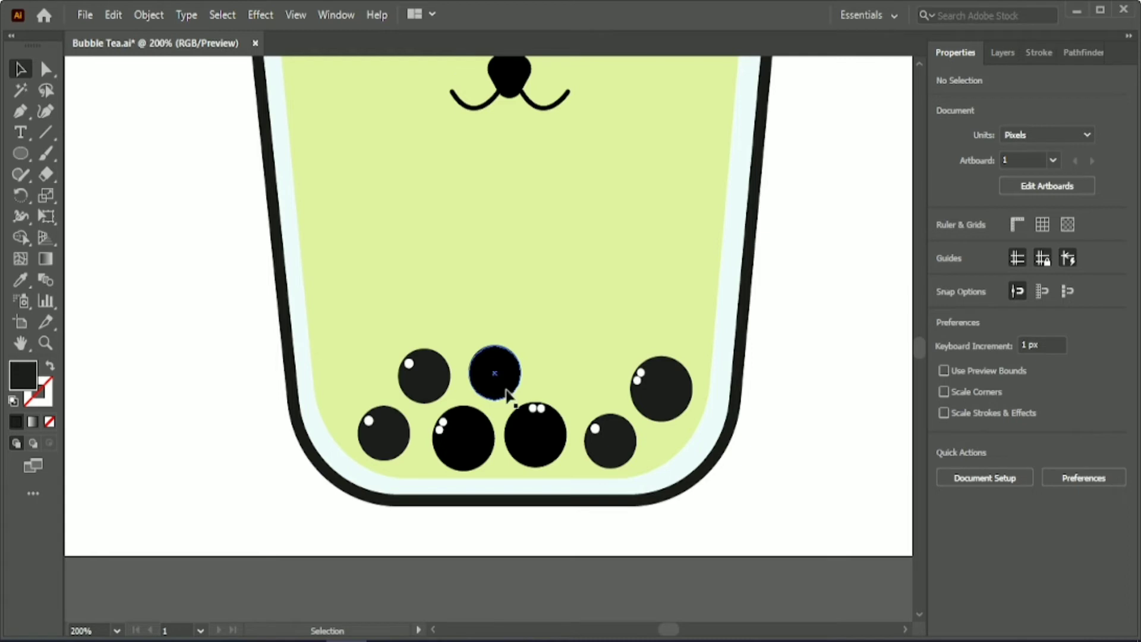
Step: Copy the plain black pearl to both sides of the upper row and recolour the right copy dark grey
{"action": "left_click_drag", "start_coordinate": [496, 384], "coordinate": [349, 381], "text": "alt"}
{"action": "left_click", "coordinate": [481, 554]}
{"action": "left_click_drag", "start_coordinate": [495, 374], "coordinate": [568, 367], "text": "alt"}
{"action": "left_click", "coordinate": [20, 280]}
{"action": "left_click", "coordinate": [606, 438]}
{"action": "key", "text": "v"}
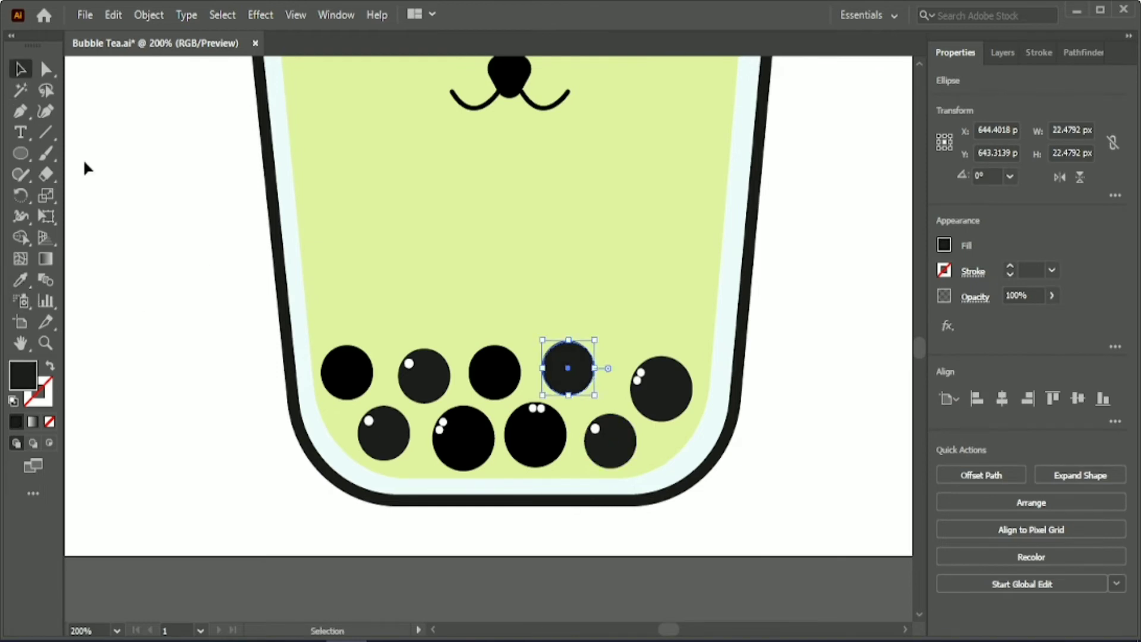
{"action": "left_click", "coordinate": [84, 169]}
Step: Copy a white highlight onto each of the three plain pearls in the upper row
{"action": "left_click_drag", "start_coordinate": [642, 373], "coordinate": [548, 359]}
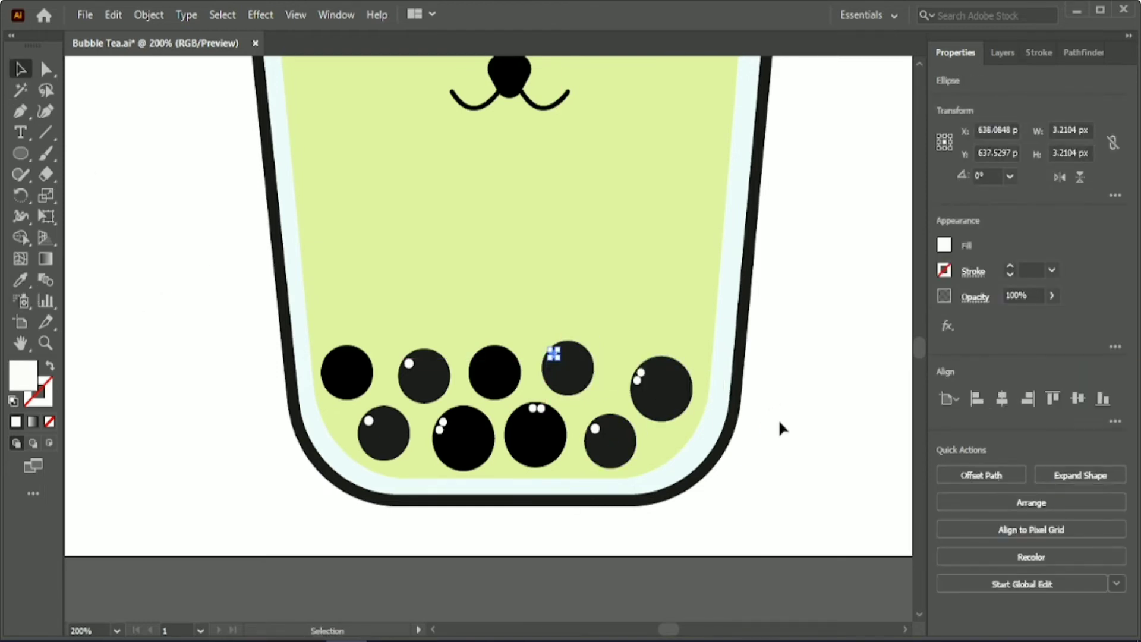
{"action": "left_click", "coordinate": [779, 420]}
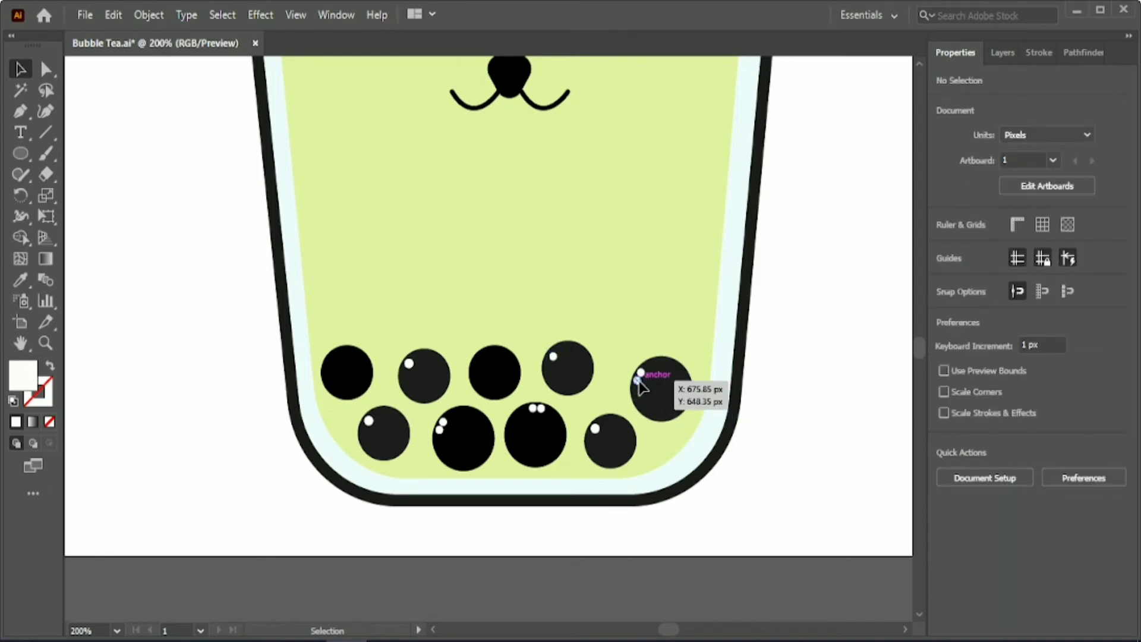
{"action": "left_click_drag", "start_coordinate": [640, 380], "coordinate": [332, 365]}
{"action": "left_click", "coordinate": [762, 456]}
{"action": "left_click_drag", "start_coordinate": [639, 380], "coordinate": [487, 373]}
{"action": "left_click", "coordinate": [776, 453]}
Step: Move the third and fourth upper-row pearls slightly right with their highlights, and group all the pearls
{"action": "key", "text": "ctrl+minus"}
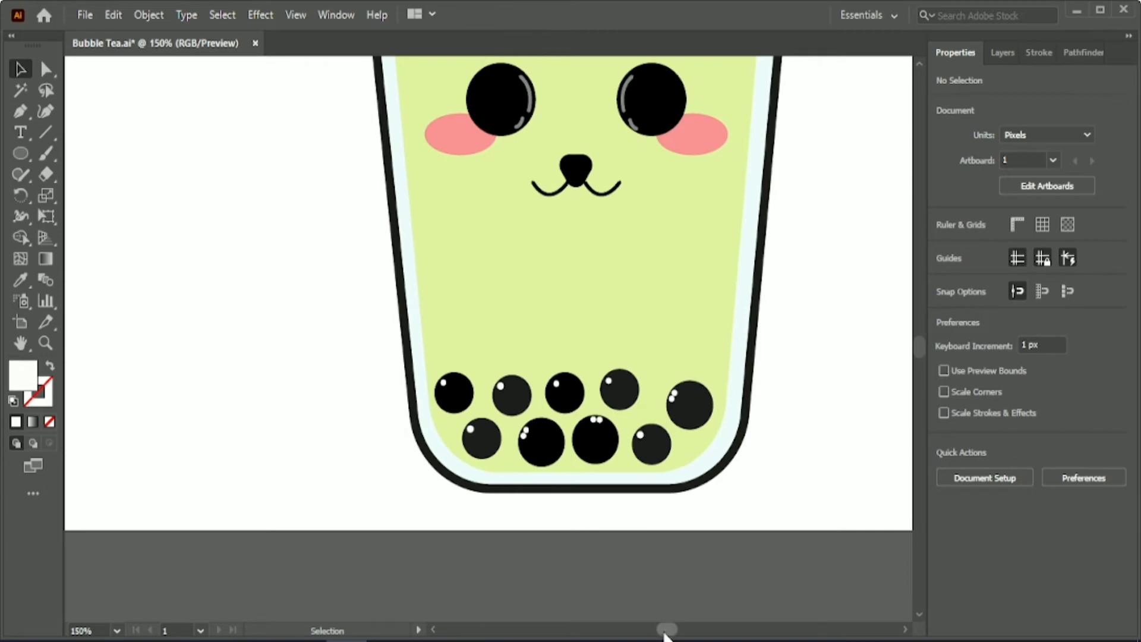
{"action": "left_click_drag", "start_coordinate": [664, 632], "coordinate": [665, 632]}
{"action": "left_click", "coordinate": [562, 392]}
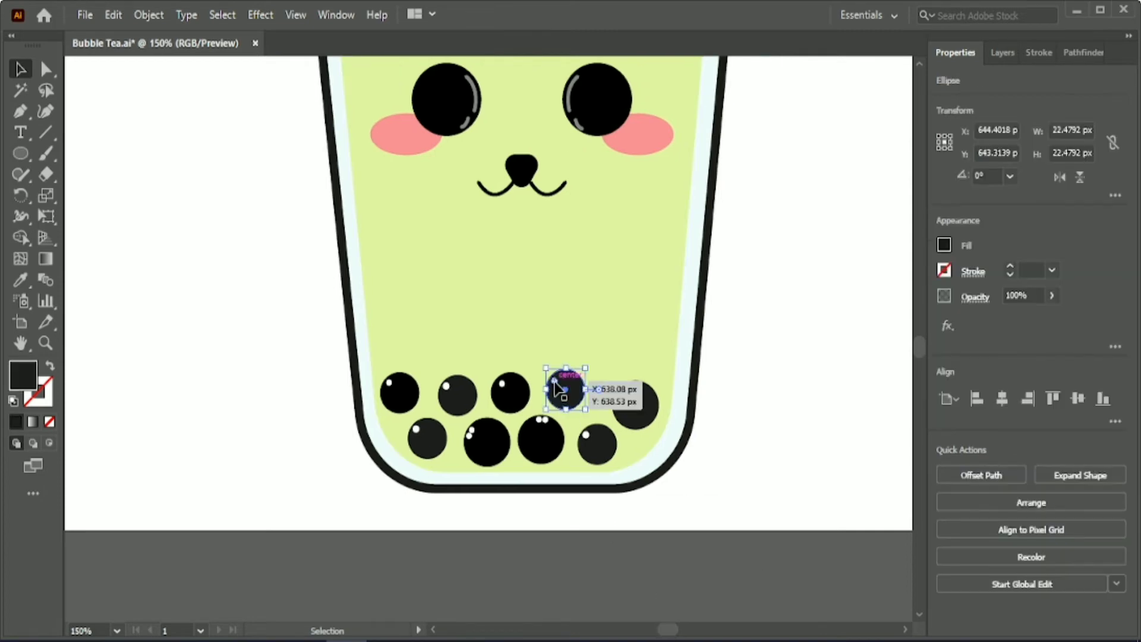
{"action": "left_click", "coordinate": [555, 380], "text": "shift"}
{"action": "left_click_drag", "start_coordinate": [570, 390], "coordinate": [511, 392]}
{"action": "left_click_drag", "start_coordinate": [301, 362], "coordinate": [708, 527]}
{"action": "left_click_drag", "start_coordinate": [313, 309], "coordinate": [387, 335]}
{"action": "left_click", "coordinate": [737, 387]}
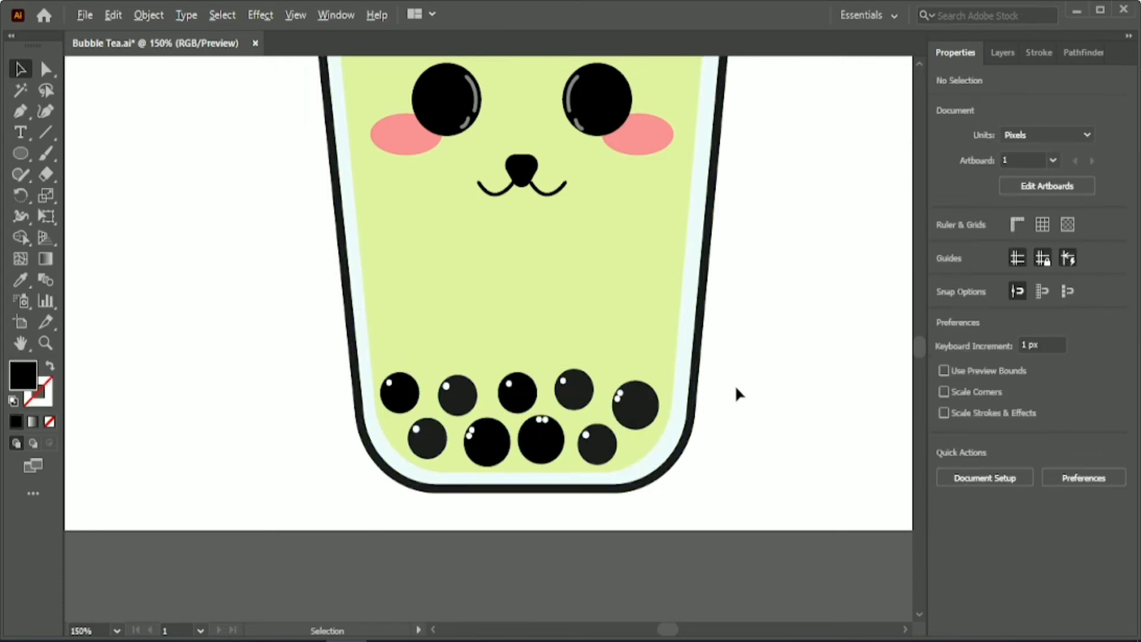
Step: Nudge the group of pearls up 2 px inside the cup
{"action": "scroll", "coordinate": [737, 388], "scroll_direction": "down", "scroll_amount": 3}
{"action": "left_click_drag", "start_coordinate": [657, 632], "coordinate": [665, 632]}
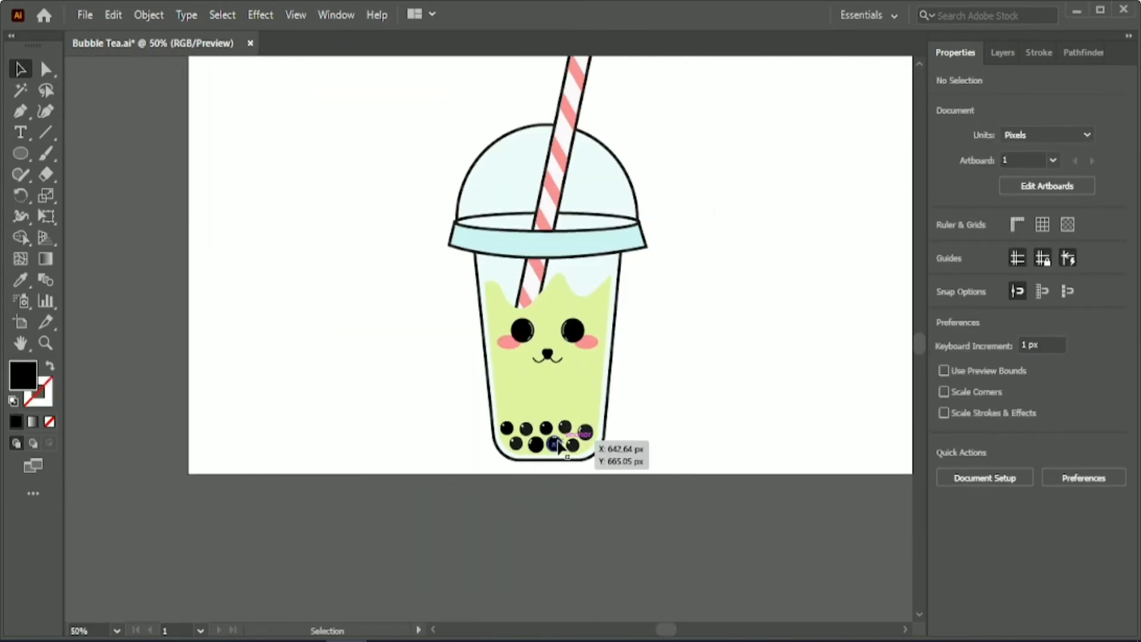
{"action": "left_click", "coordinate": [558, 444]}
{"action": "key", "text": "Up"}
{"action": "key", "text": "Up"}
{"action": "left_click", "coordinate": [661, 414]}
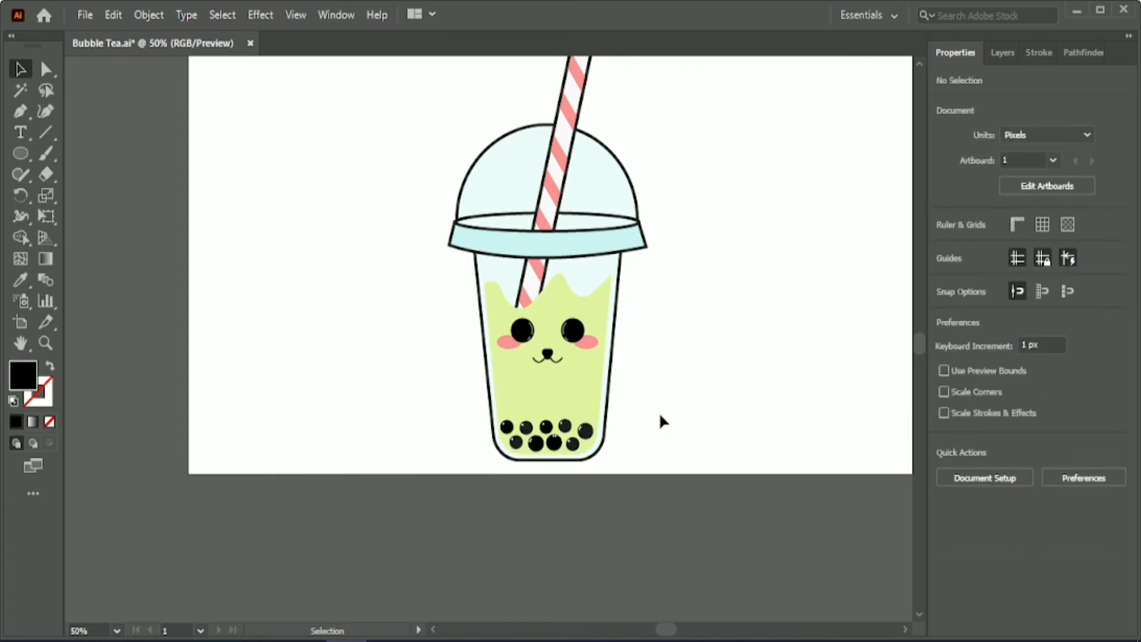
Step: Group the entire drink and place it flush against the artboard's bottom and left edges
{"action": "scroll", "coordinate": [368, 269], "scroll_direction": "down", "scroll_amount": 1}
{"action": "left_click_drag", "start_coordinate": [380, 177], "coordinate": [562, 387]}
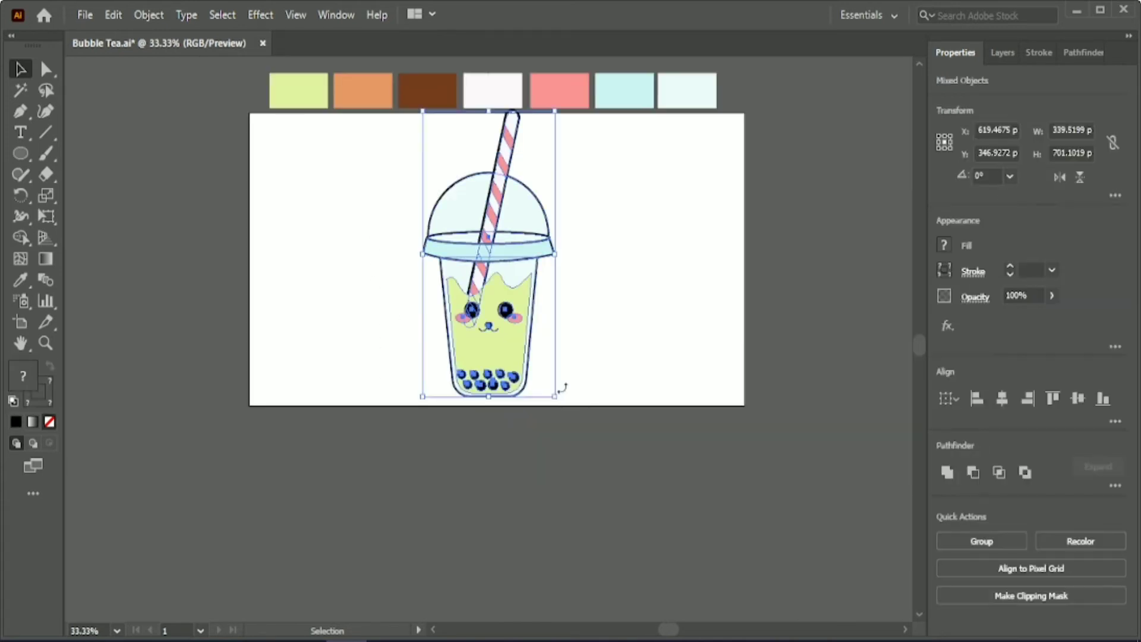
{"action": "left_click", "coordinate": [981, 541]}
{"action": "key", "text": "shift+Down"}
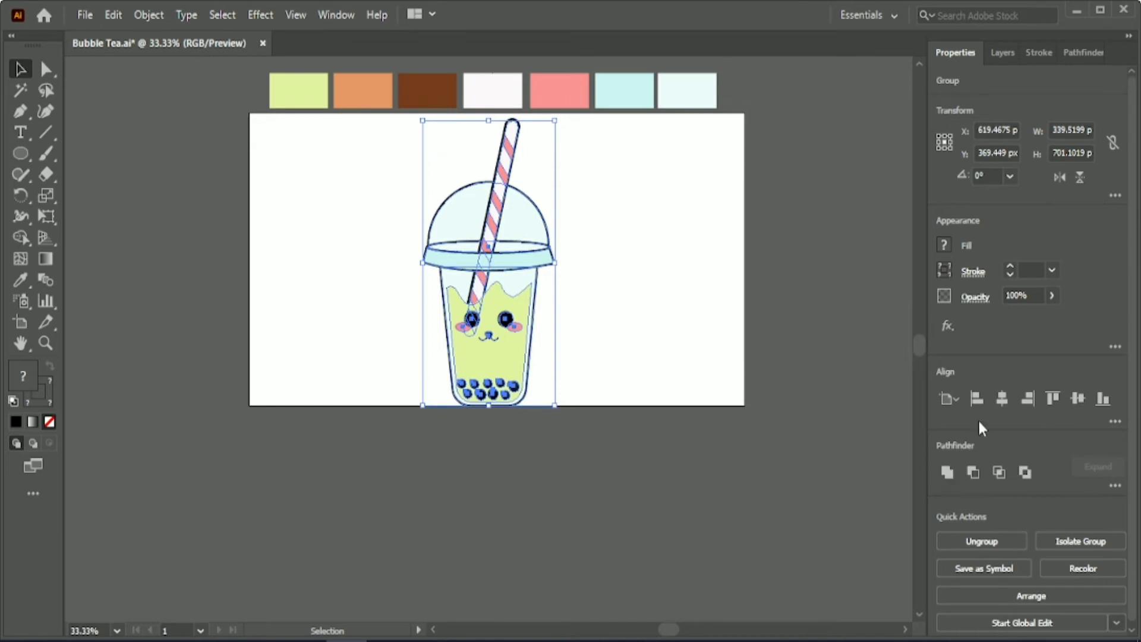
{"action": "left_click", "coordinate": [977, 399]}
Step: Place a copy of the drink near the artboard's middle and nudge the original slightly up and right
{"action": "left_click_drag", "start_coordinate": [352, 288], "coordinate": [571, 292]}
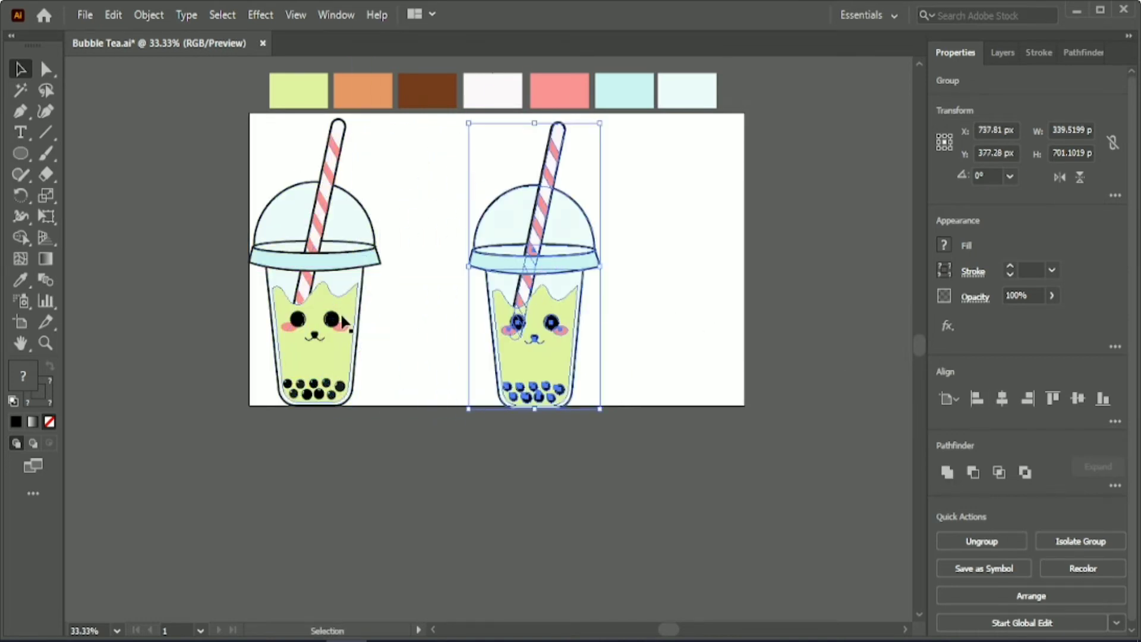
{"action": "left_click", "coordinate": [343, 318]}
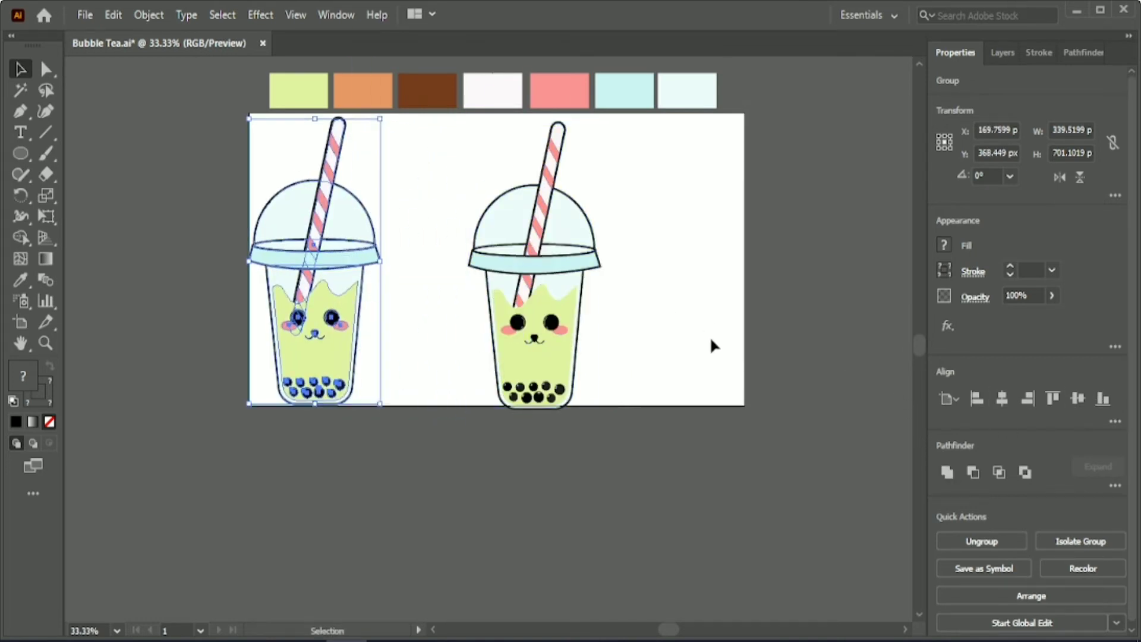
{"action": "left_click", "coordinate": [665, 266]}
Step: Centre the copied drink vertically on the artboard
{"action": "left_click", "coordinate": [574, 349]}
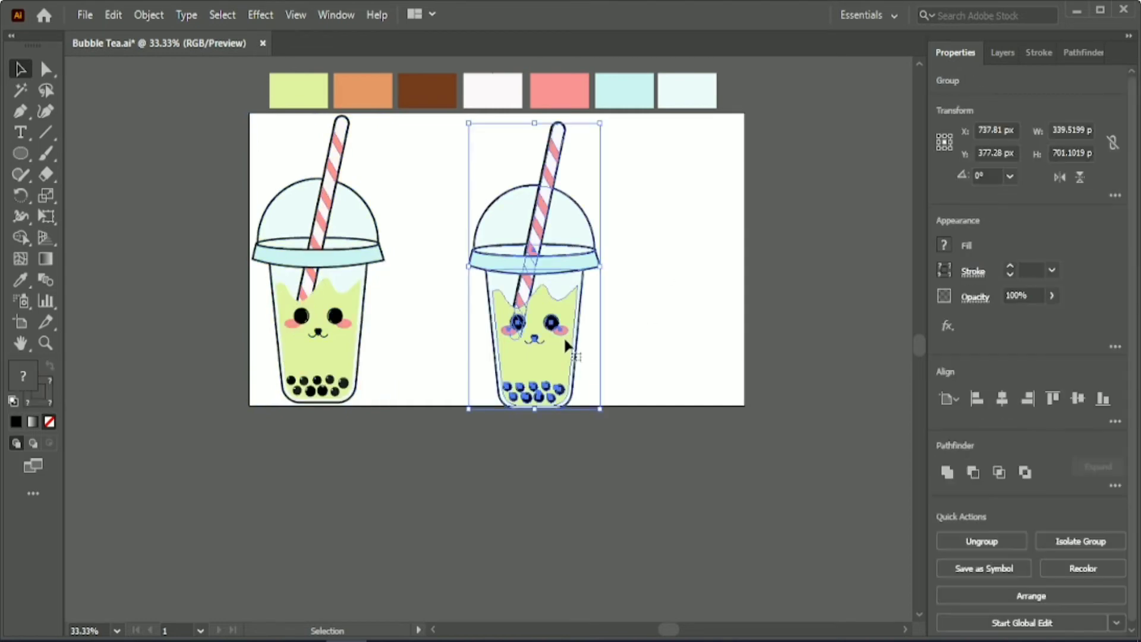
{"action": "left_click", "coordinate": [1075, 399]}
{"action": "left_click", "coordinate": [528, 429]}
Step: Recolour the second drink's liquid with the orange palette swatch above the artboard
{"action": "scroll", "coordinate": [528, 431], "scroll_direction": "up", "scroll_amount": 1}
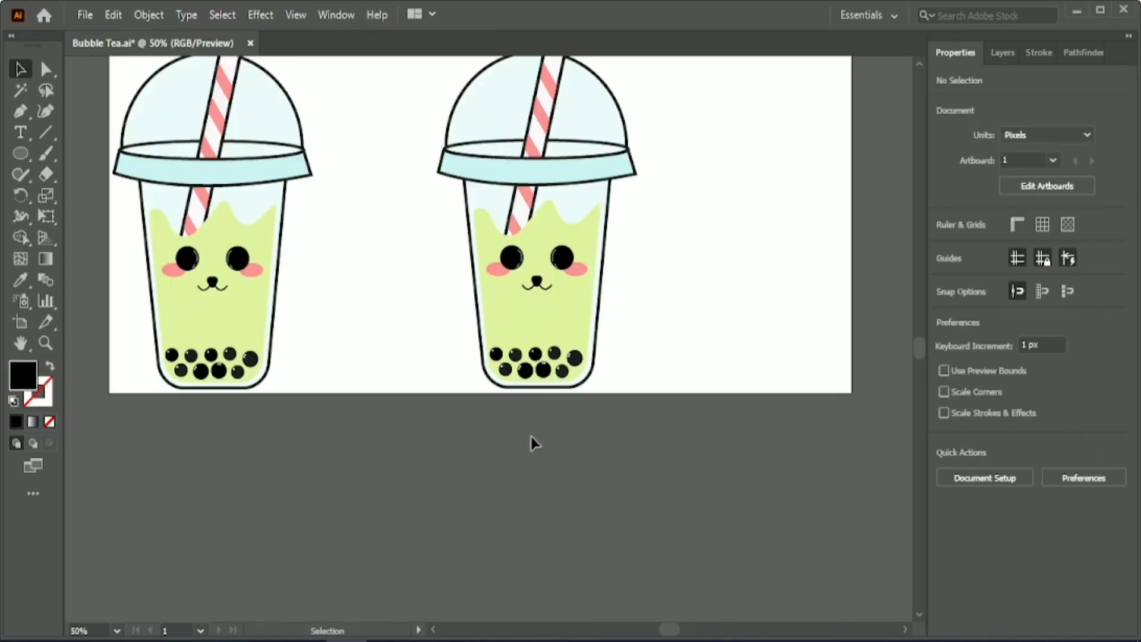
{"action": "scroll", "coordinate": [532, 438], "scroll_direction": "up", "scroll_amount": 1}
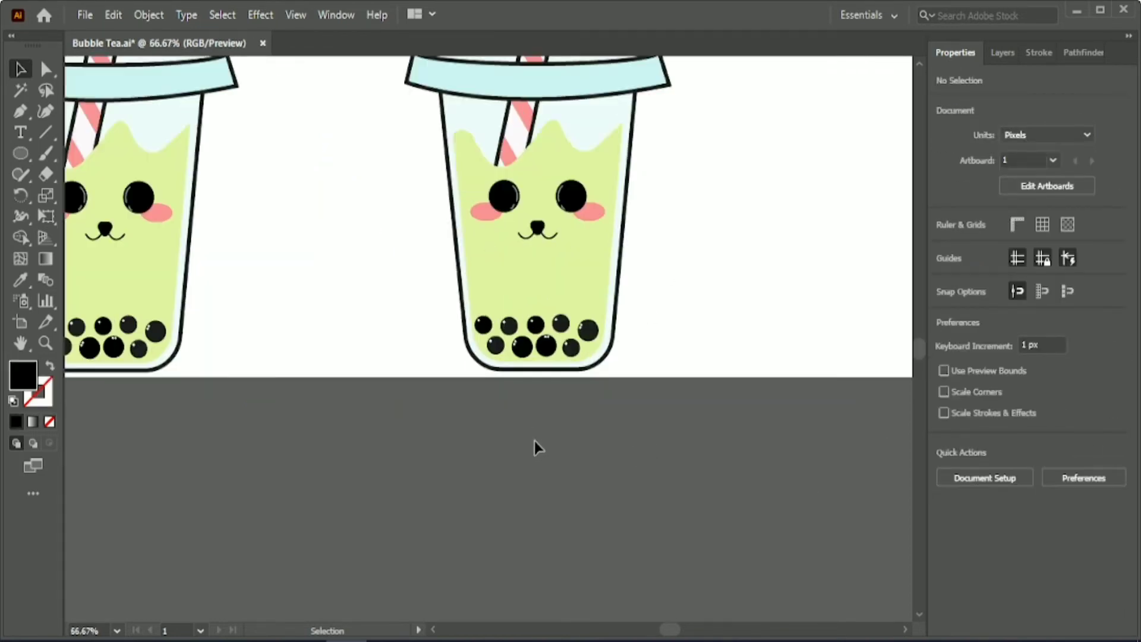
{"action": "left_click", "coordinate": [549, 277]}
{"action": "scroll", "coordinate": [549, 285], "scroll_direction": "up", "scroll_amount": 2}
{"action": "left_click", "coordinate": [21, 279]}
{"action": "scroll", "coordinate": [247, 247], "scroll_direction": "up", "scroll_amount": 5}
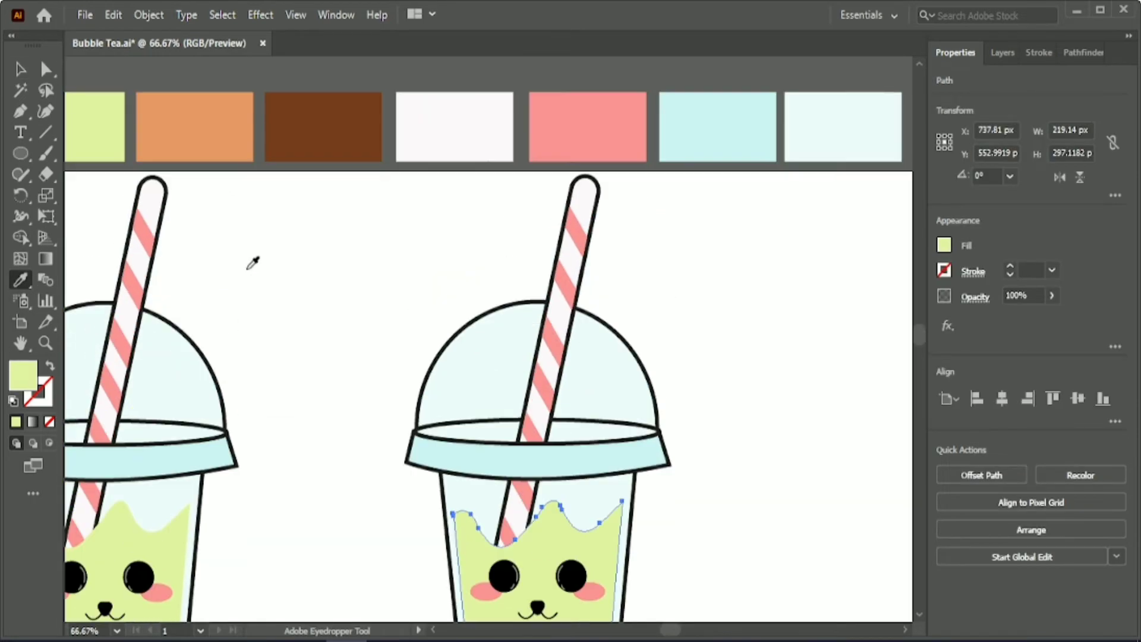
{"action": "left_click", "coordinate": [221, 121]}
{"action": "key", "text": "v"}
{"action": "left_click", "coordinate": [287, 387]}
Step: Place a copy of the orange liquid shape to the right of the second cup
{"action": "scroll", "coordinate": [291, 383], "scroll_direction": "down", "scroll_amount": 3}
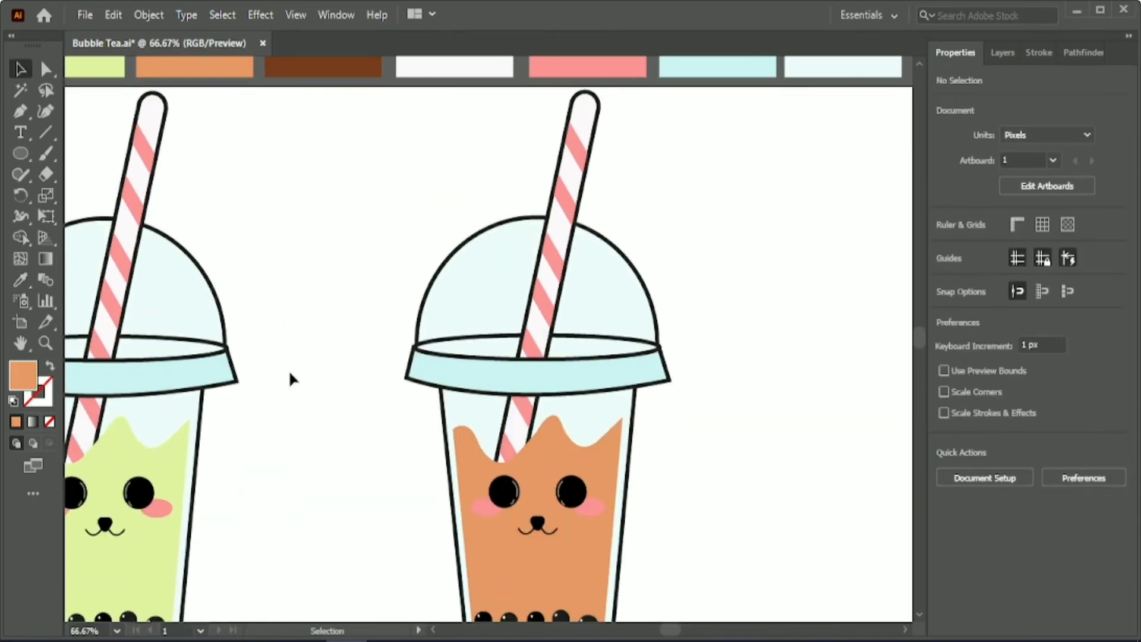
{"action": "left_click_drag", "start_coordinate": [555, 550], "coordinate": [771, 540]}
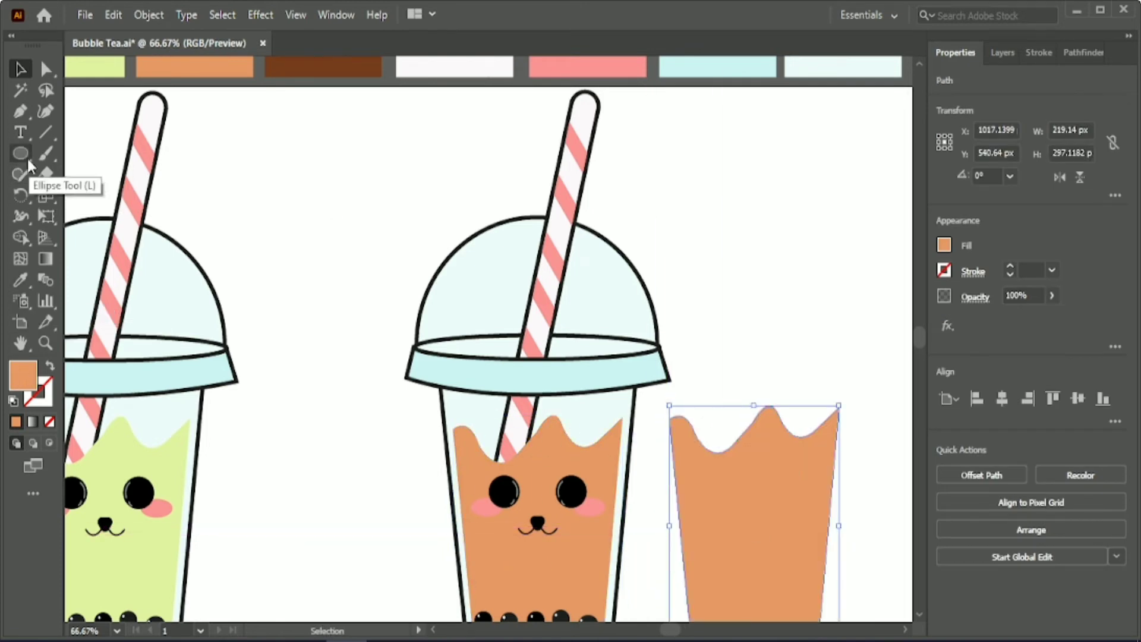
Step: Draw a closed, wavy-topped brown shape about 243 px wide and 126 px tall over the orange liquid copy's upper part with the Pen tool
{"action": "left_click", "coordinate": [19, 110]}
{"action": "key", "text": "ctrl+shift+a"}
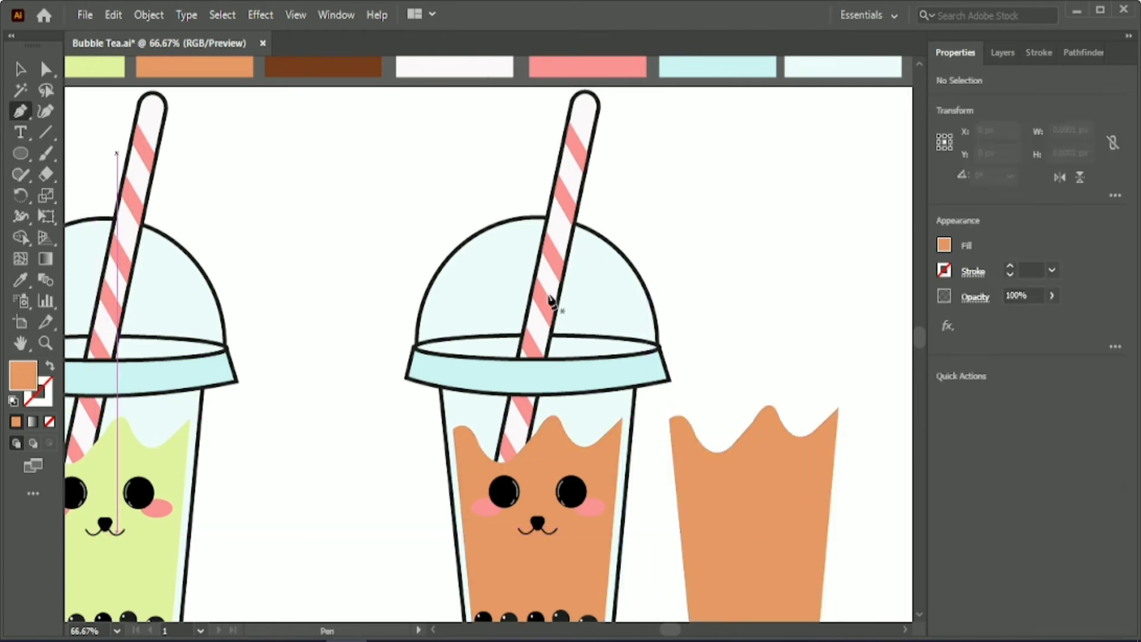
{"action": "scroll", "coordinate": [726, 446], "scroll_direction": "down", "scroll_amount": 1}
{"action": "scroll", "coordinate": [726, 446], "scroll_direction": "up", "scroll_amount": 1}
{"action": "left_click_drag", "start_coordinate": [674, 630], "coordinate": [678, 630]}
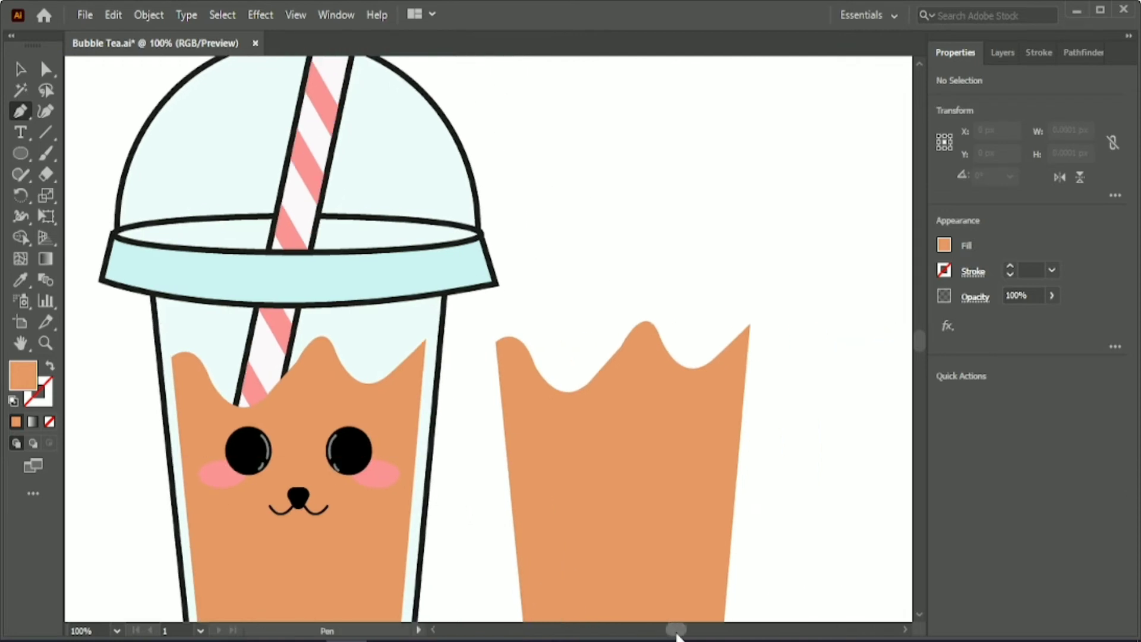
{"action": "scroll", "coordinate": [568, 193], "scroll_direction": "down", "scroll_amount": 3}
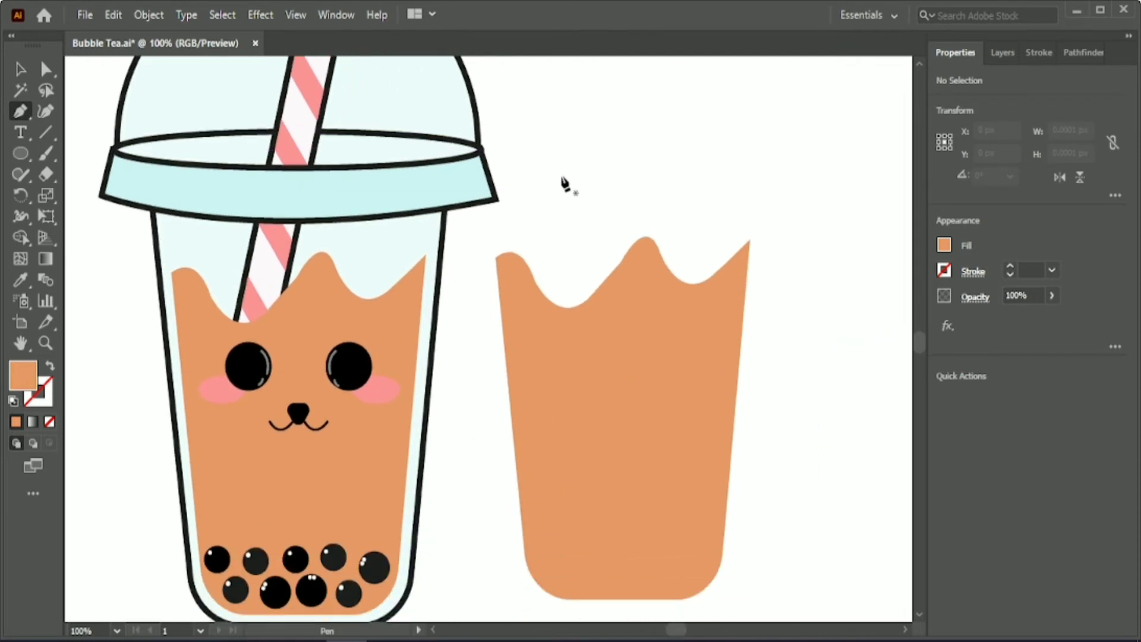
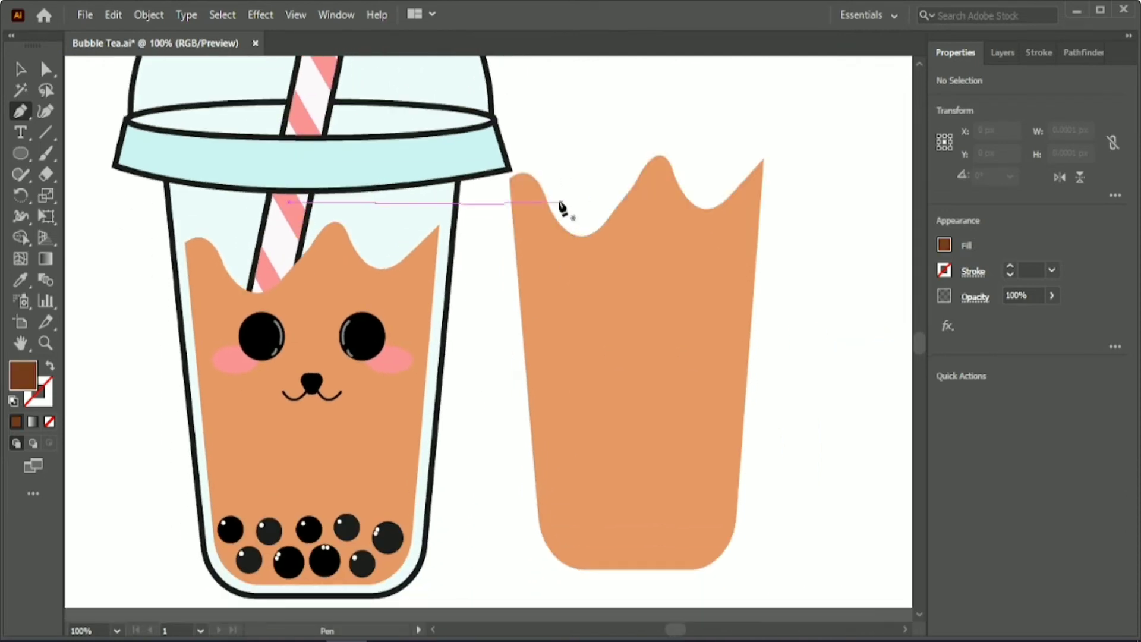
{"action": "left_click", "coordinate": [509, 145]}
{"action": "left_click_drag", "start_coordinate": [643, 120], "coordinate": [755, 110]}
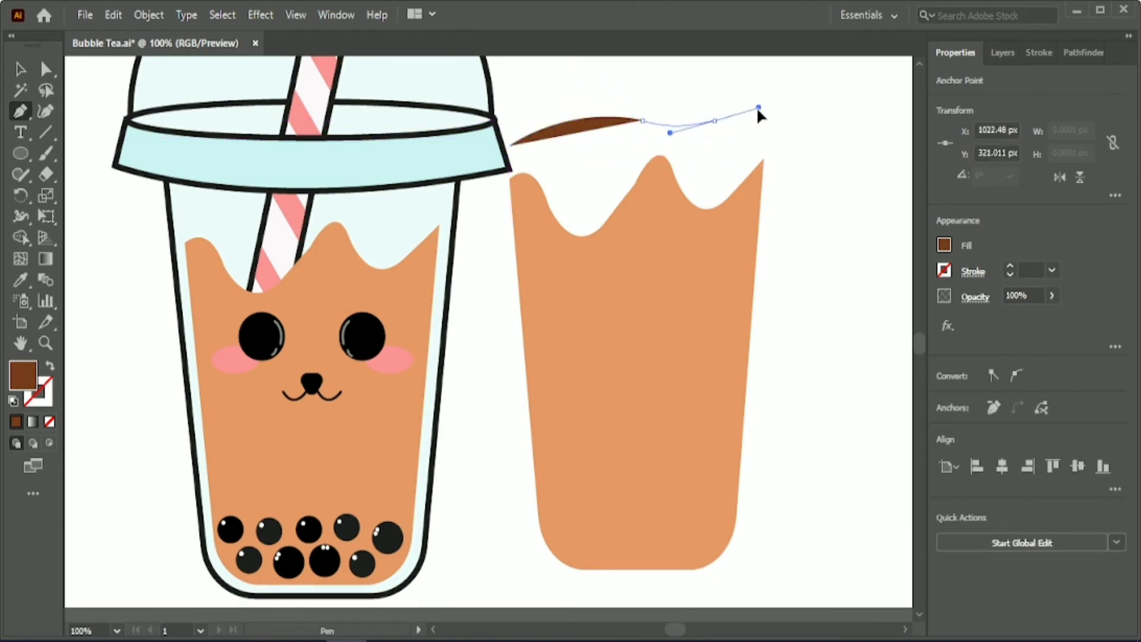
{"action": "left_click_drag", "start_coordinate": [785, 159], "coordinate": [813, 208]}
{"action": "left_click", "coordinate": [785, 159]}
{"action": "left_click", "coordinate": [786, 271]}
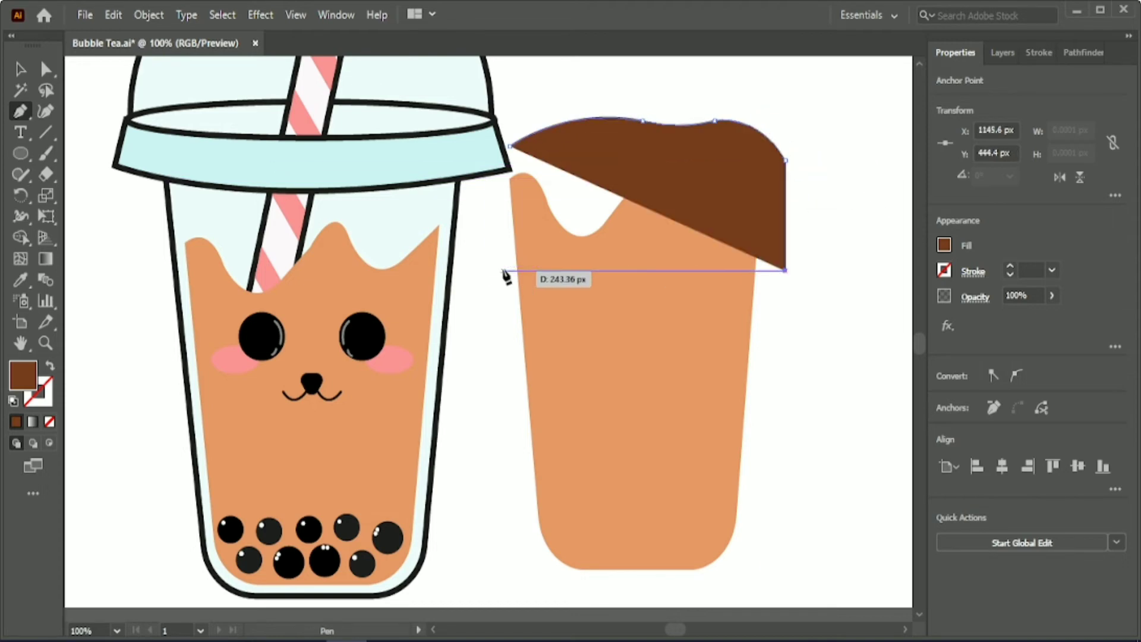
{"action": "left_click", "coordinate": [504, 271]}
{"action": "left_click", "coordinate": [509, 146]}
Step: Bring the orange liquid copy in front of the brown shape
{"action": "key", "text": "v"}
{"action": "left_click", "coordinate": [627, 380]}
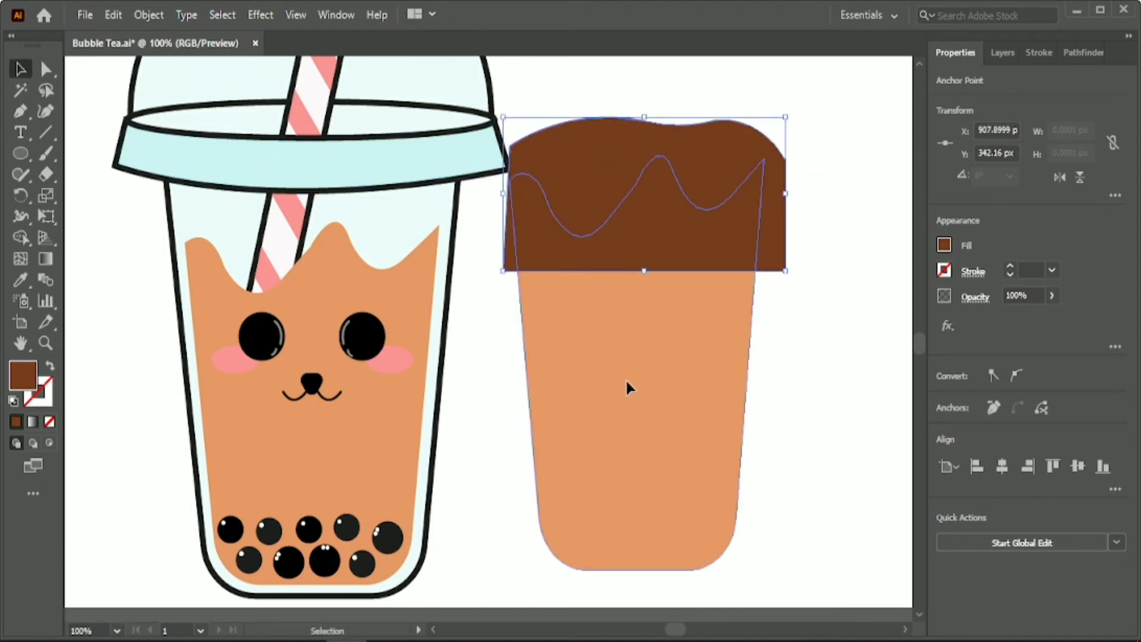
{"action": "right_click", "coordinate": [626, 380]}
{"action": "mouse_move", "coordinate": [721, 551]}
{"action": "left_click", "coordinate": [855, 551]}
{"action": "left_click", "coordinate": [774, 305]}
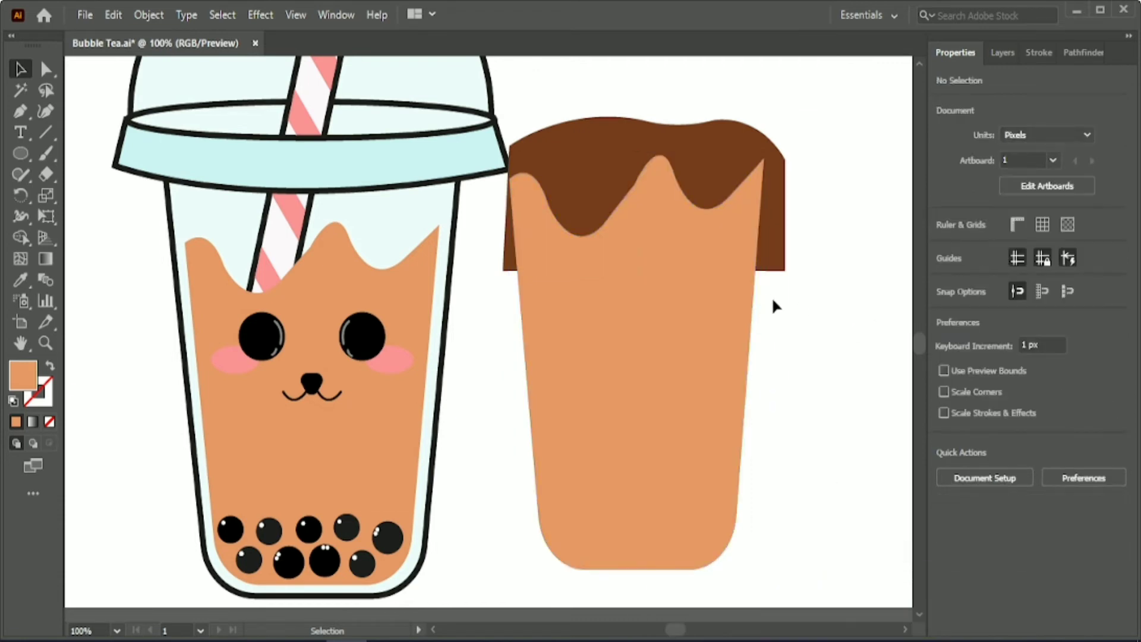
Step: Narrow the brown shape to about 224.5 px so its right side meets the orange liquid's upper right corner
{"action": "left_click", "coordinate": [609, 139]}
{"action": "key", "text": "Left"}
{"action": "key", "text": "Left"}
{"action": "key", "text": "Left"}
{"action": "key", "text": "Left"}
{"action": "key", "text": "Left"}
{"action": "key", "text": "Left"}
{"action": "key", "text": "Left"}
{"action": "left_click_drag", "start_coordinate": [783, 200], "coordinate": [763, 193]}
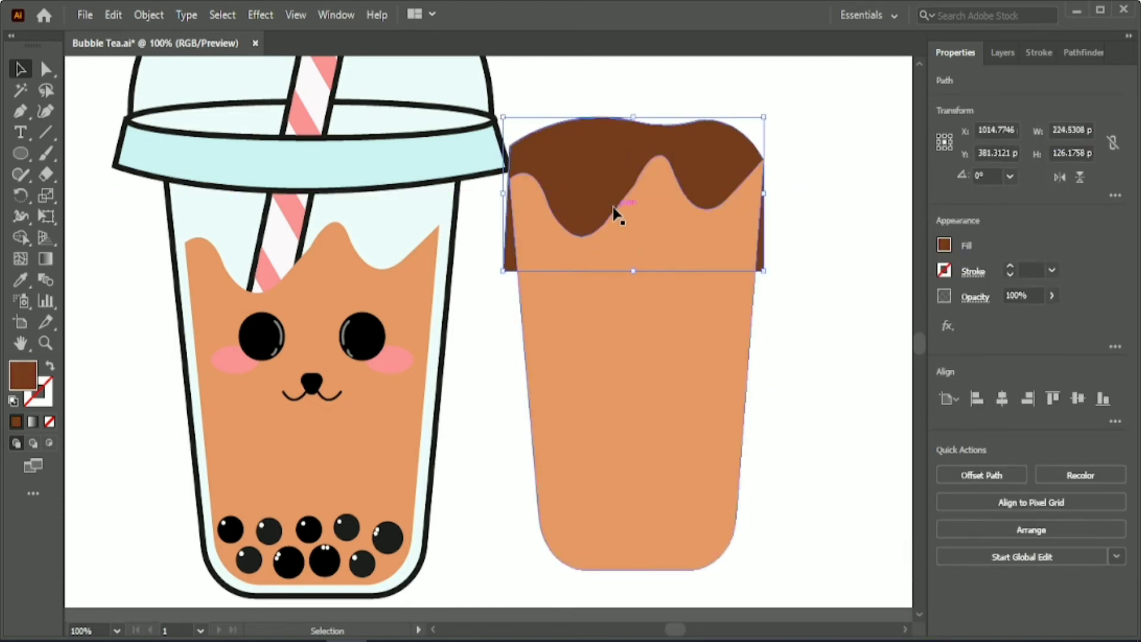
Step: Nudge the brown shape down behind the orange liquid until it sits close above the waves
{"action": "key", "text": "Down"}
{"action": "key", "text": "Down"}
{"action": "key", "text": "Down"}
{"action": "key", "text": "Down"}
{"action": "key", "text": "Down"}
{"action": "key", "text": "Down"}
{"action": "key", "text": "Down"}
{"action": "key", "text": "Down"}
{"action": "key", "text": "Down"}
{"action": "key", "text": "Down"}
{"action": "key", "text": "Down"}
{"action": "key", "text": "Down"}
{"action": "key", "text": "Down"}
{"action": "key", "text": "Down"}
{"action": "key", "text": "Down"}
{"action": "key", "text": "Down"}
{"action": "key", "text": "Down"}
{"action": "key", "text": "Down"}
{"action": "key", "text": "Down"}
{"action": "key", "text": "Down"}
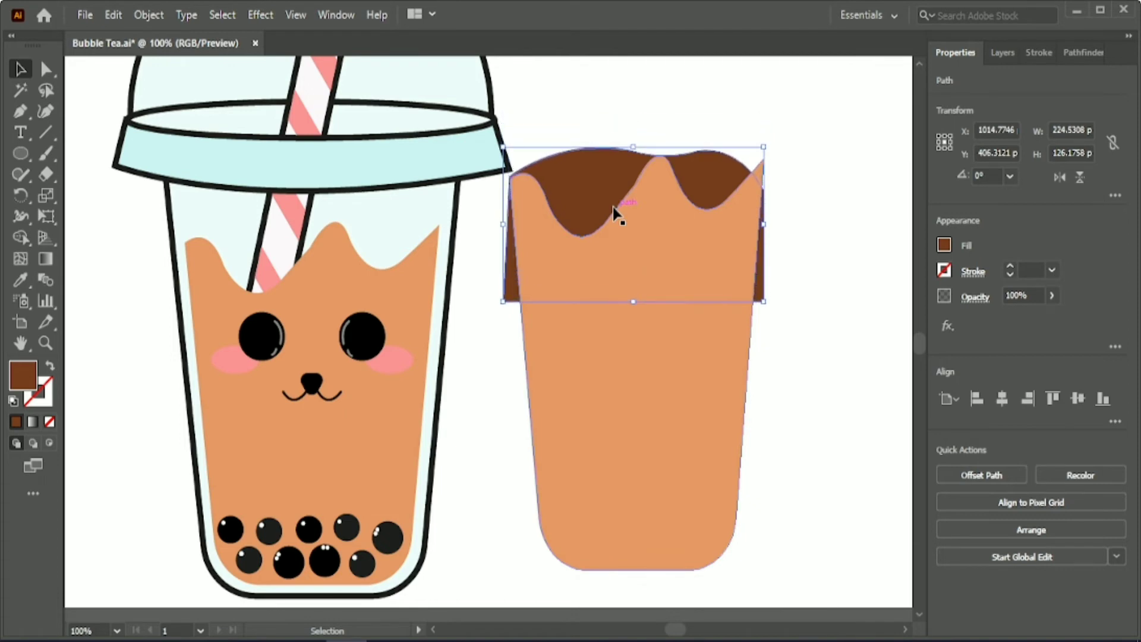
{"action": "key", "text": "Up"}
Step: Stretch the brown shape upward to about 143 px tall and round its upper-left corner
{"action": "left_click_drag", "start_coordinate": [633, 144], "coordinate": [635, 124]}
{"action": "key", "text": "Right"}
{"action": "key", "text": "Right"}
{"action": "key", "text": "a"}
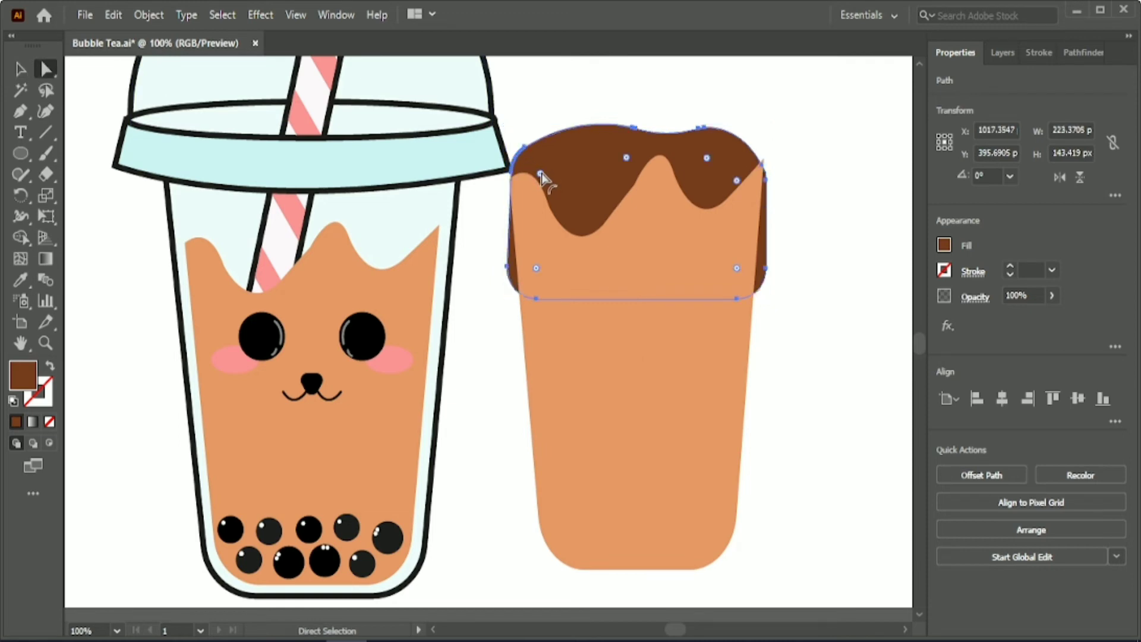
{"action": "left_click_drag", "start_coordinate": [526, 165], "coordinate": [559, 177]}
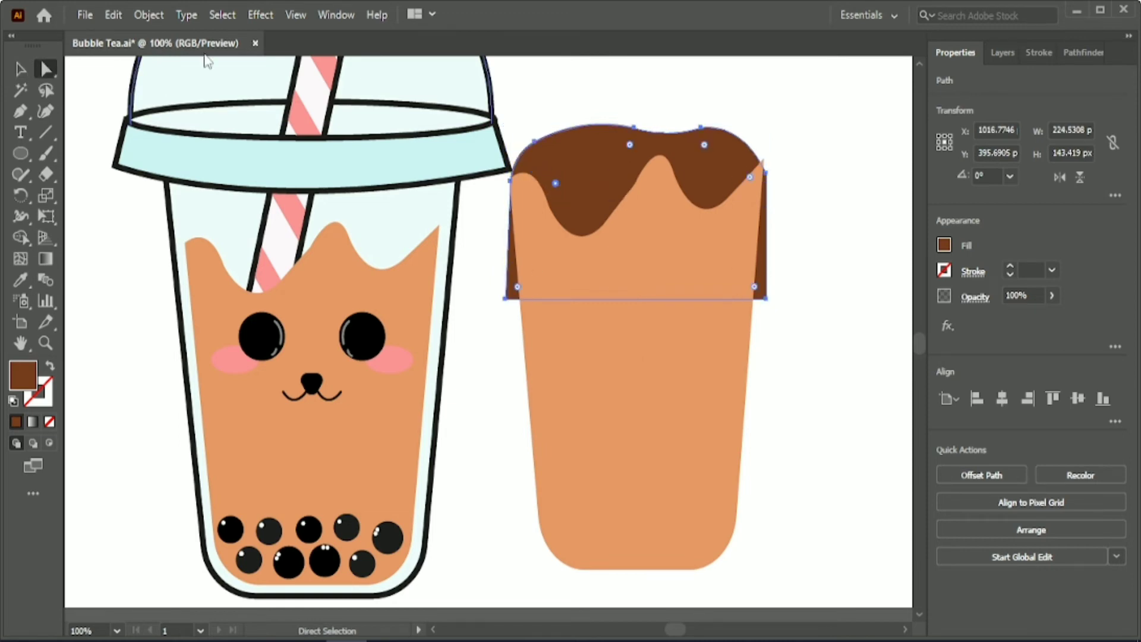
Step: Cut away the brown pieces that stick out beyond the orange liquid's sides with the Shape Builder
{"action": "key", "text": "v"}
{"action": "left_click", "coordinate": [668, 411]}
{"action": "left_click", "coordinate": [633, 106]}
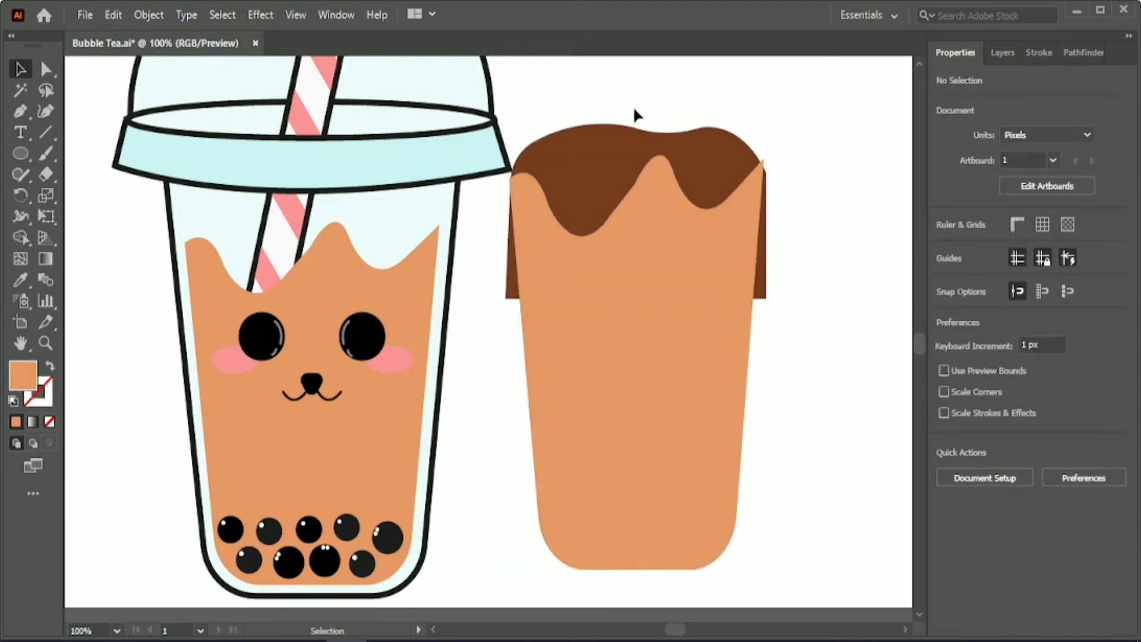
{"action": "left_click_drag", "start_coordinate": [633, 106], "coordinate": [657, 207]}
{"action": "left_click", "coordinate": [21, 237]}
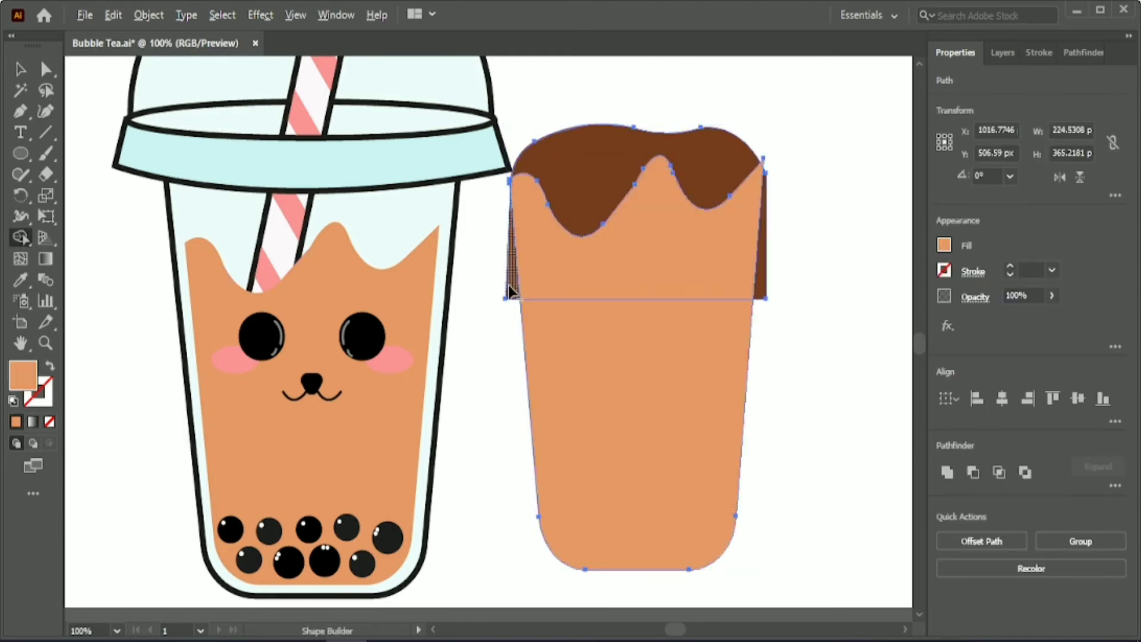
{"action": "left_click_drag", "start_coordinate": [649, 306], "coordinate": [445, 234]}
{"action": "key", "text": "v"}
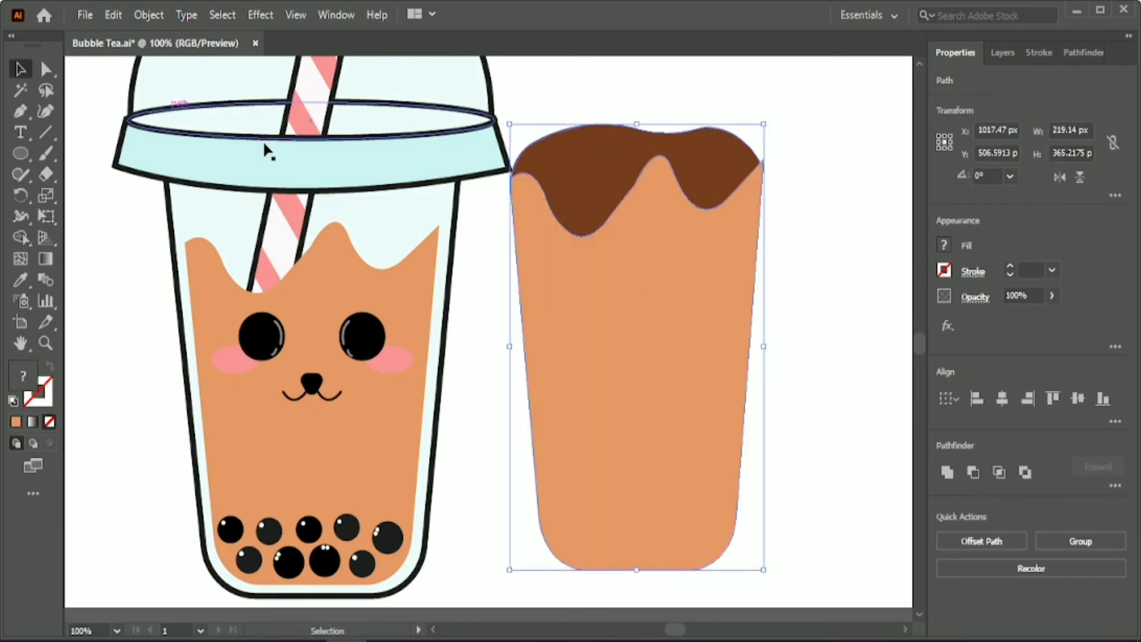
{"action": "left_click", "coordinate": [632, 78]}
Step: Delete the second cup's old orange liquid and group the new brown and orange liquid shapes
{"action": "left_click", "coordinate": [373, 424]}
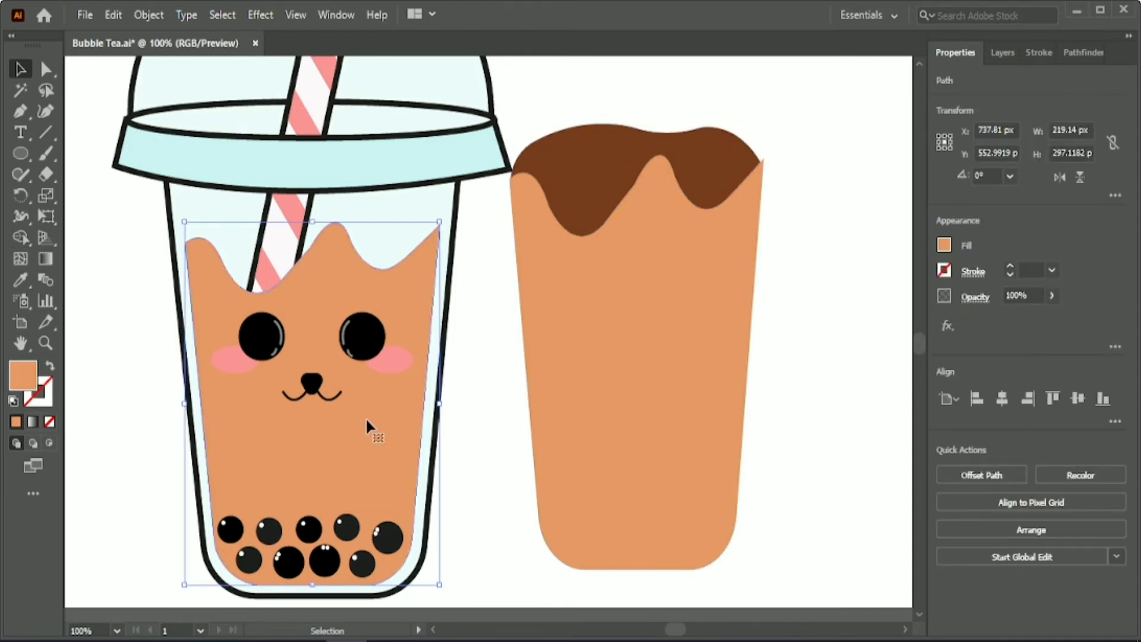
{"action": "key", "text": "Delete"}
{"action": "left_click_drag", "start_coordinate": [547, 89], "coordinate": [660, 258]}
{"action": "left_click", "coordinate": [1091, 545]}
{"action": "left_click", "coordinate": [826, 511]}
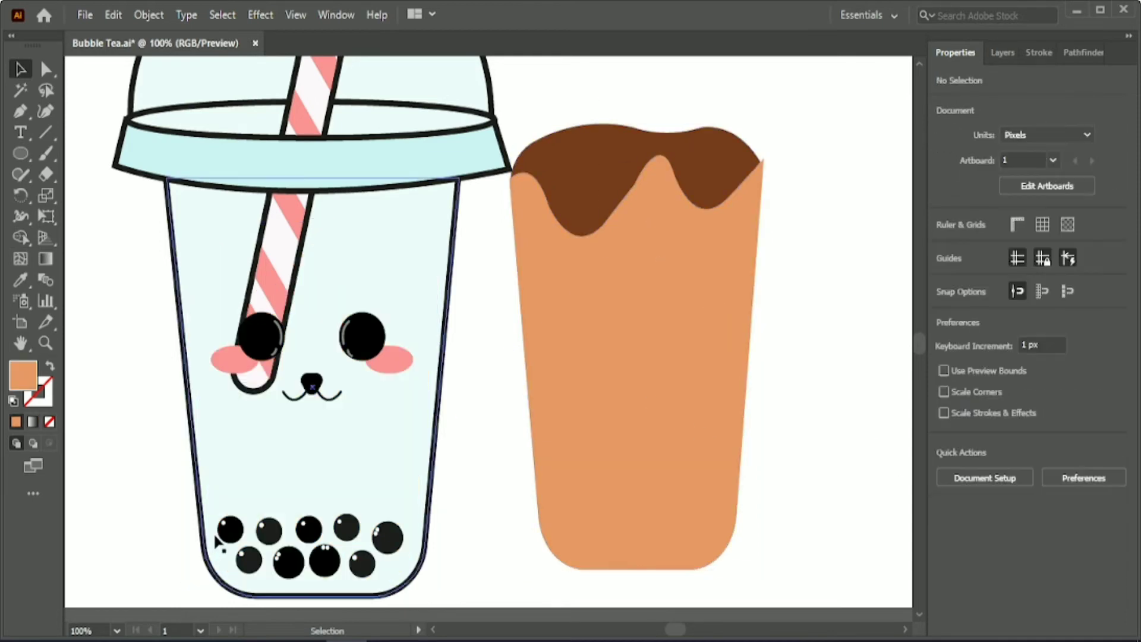
Step: Bring the second cup's tapioca pearls to the front
{"action": "left_click", "coordinate": [229, 530]}
{"action": "right_click", "coordinate": [293, 524]}
{"action": "mouse_move", "coordinate": [297, 443]}
{"action": "left_click", "coordinate": [435, 439]}
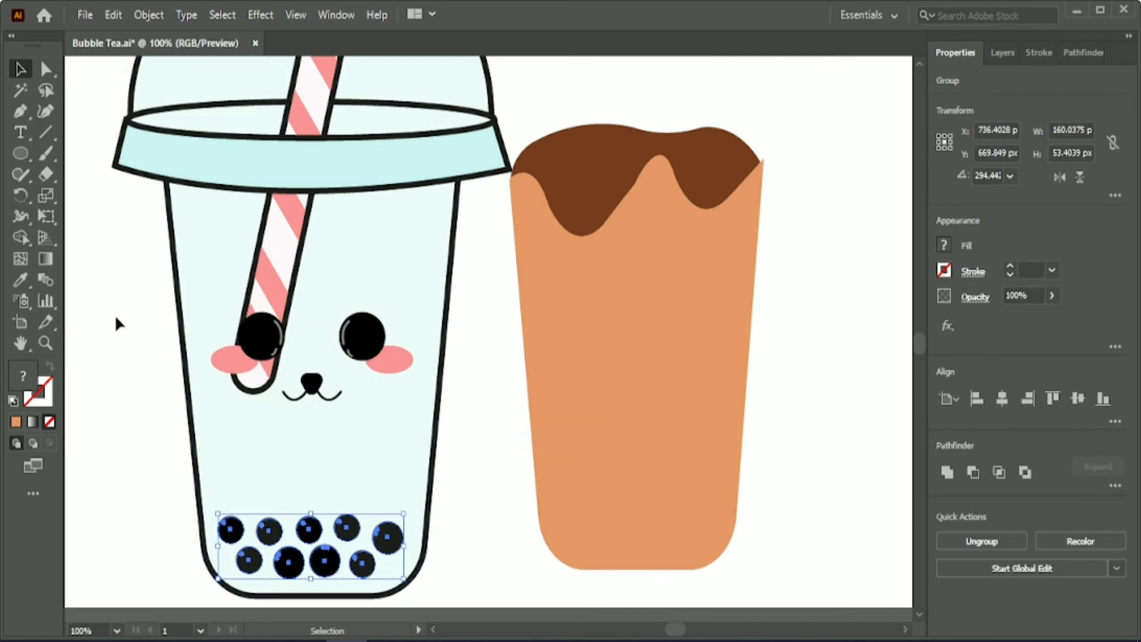
Step: Move the second cup's whole face out of the cup to the right of the new liquid
{"action": "left_click_drag", "start_coordinate": [115, 324], "coordinate": [296, 461]}
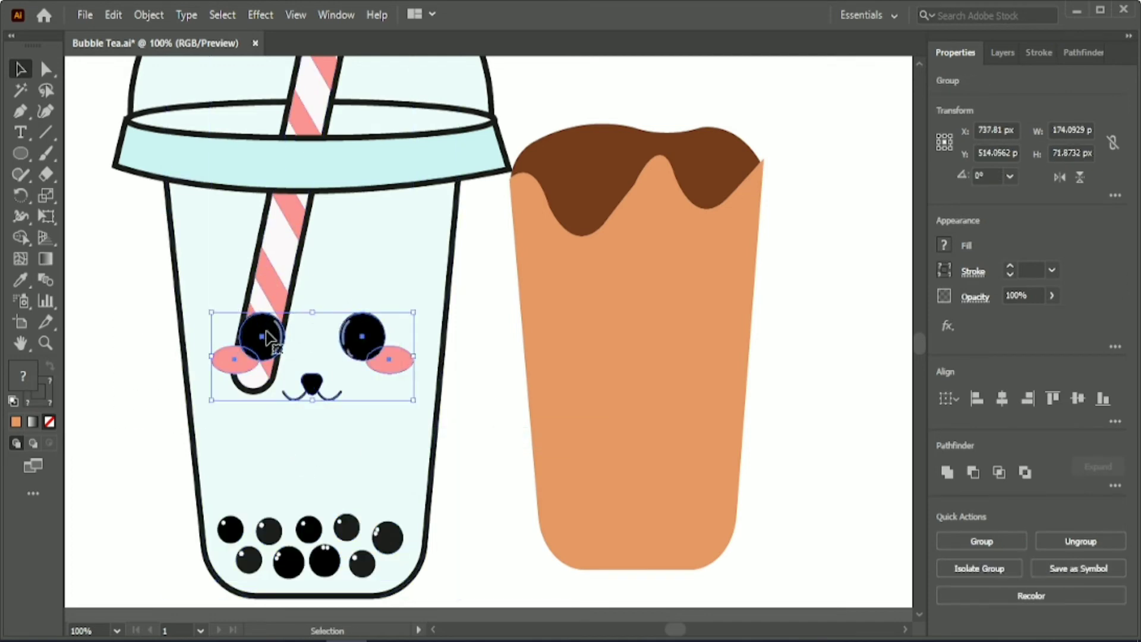
{"action": "left_click_drag", "start_coordinate": [266, 337], "coordinate": [827, 435]}
{"action": "left_click", "coordinate": [481, 315]}
Step: Centre the brown and orange liquid group horizontally on the second cup's body
{"action": "left_click", "coordinate": [601, 344]}
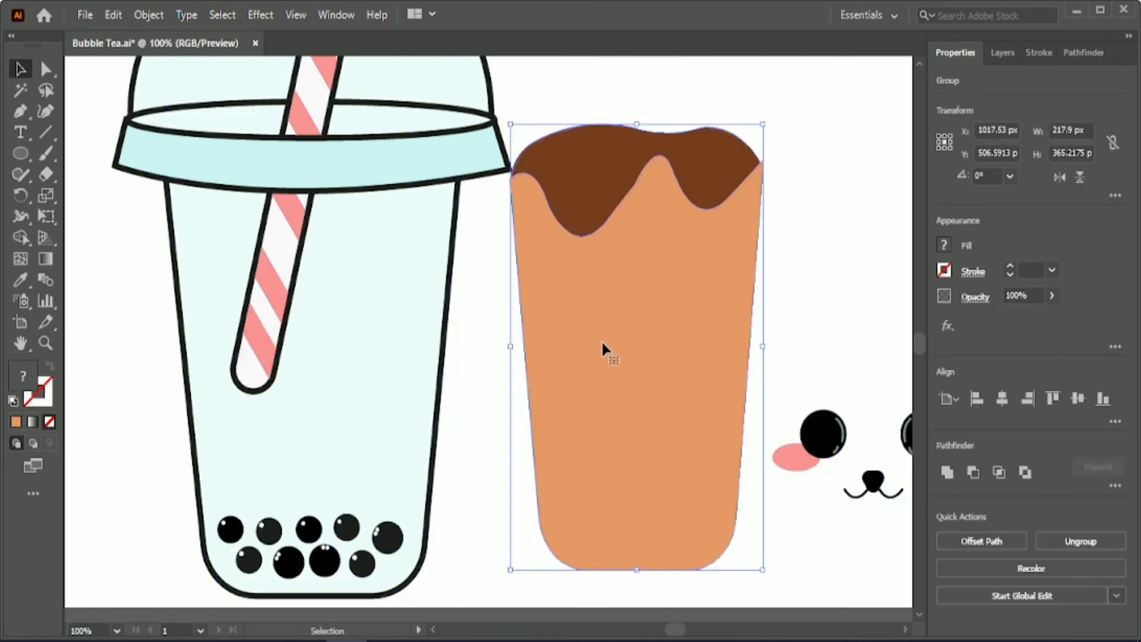
{"action": "left_click", "coordinate": [400, 312], "text": "shift"}
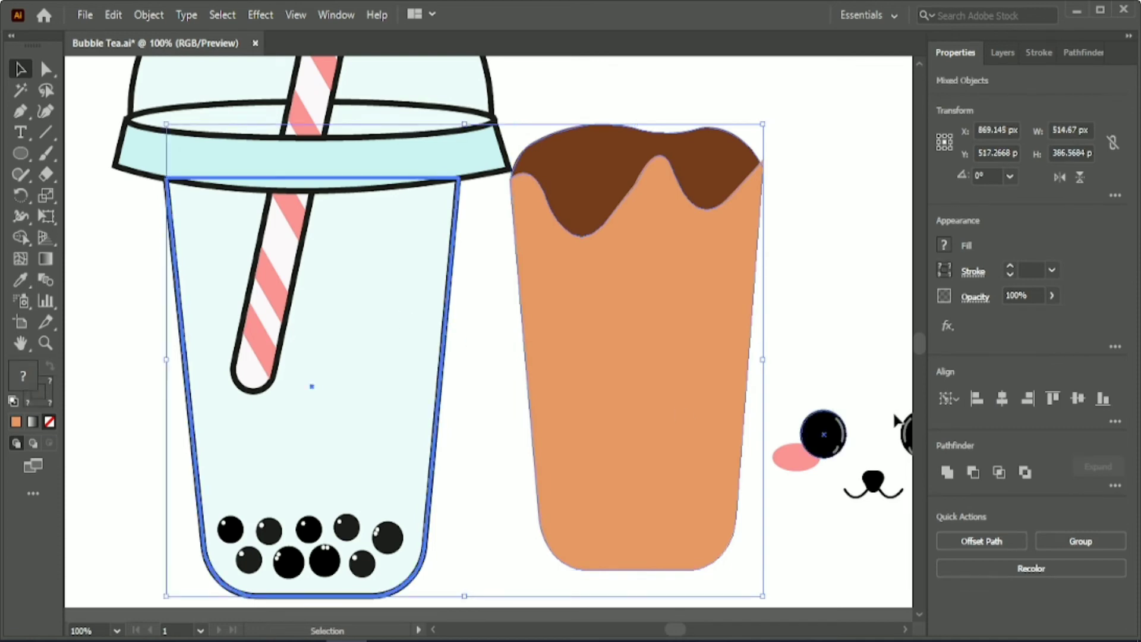
{"action": "left_click", "coordinate": [1002, 398]}
{"action": "left_click", "coordinate": [542, 347]}
Step: Nudge the liquid group down so its base fits just inside the cup's bottom
{"action": "left_click", "coordinate": [344, 364]}
{"action": "key", "text": "Down"}
{"action": "key", "text": "Down"}
{"action": "key", "text": "Down"}
{"action": "key", "text": "Down"}
{"action": "key", "text": "Down"}
{"action": "key", "text": "Down"}
{"action": "key", "text": "Down"}
{"action": "key", "text": "Down"}
{"action": "key", "text": "Down"}
{"action": "key", "text": "Down"}
{"action": "key", "text": "Down"}
{"action": "key", "text": "Down"}
{"action": "key", "text": "Down"}
{"action": "key", "text": "Down"}
{"action": "key", "text": "Down"}
{"action": "key", "text": "Down"}
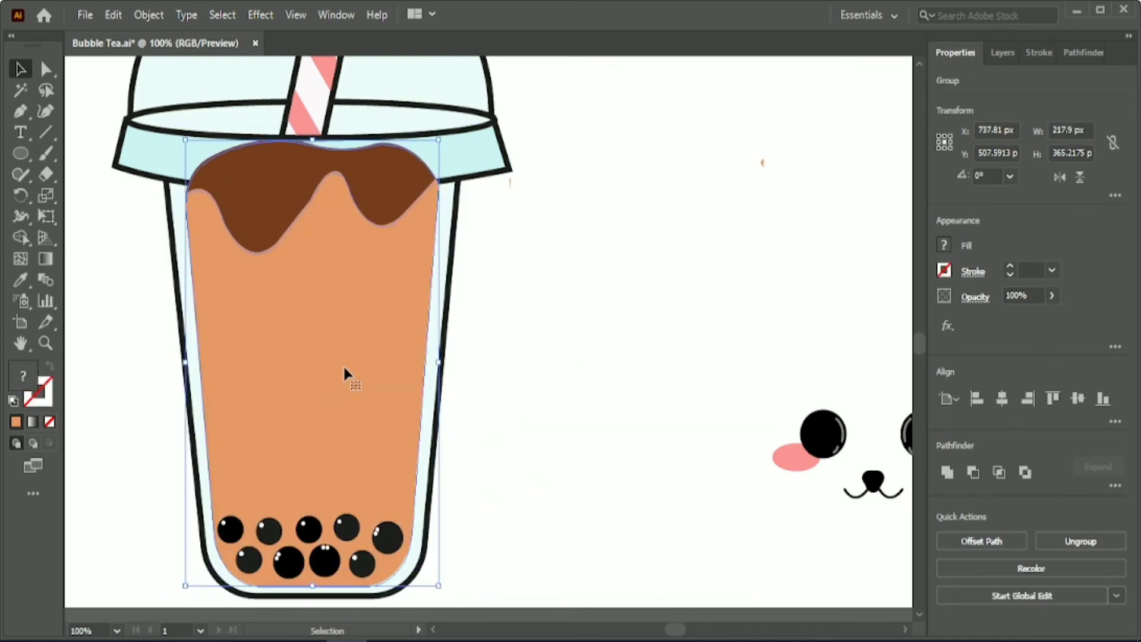
{"action": "key", "text": "Up"}
{"action": "key", "text": "Up"}
Step: Lower the liquid group's upper edge below the lid, making the group about 301 px tall
{"action": "scroll", "coordinate": [675, 629], "scroll_direction": "left", "scroll_amount": 5}
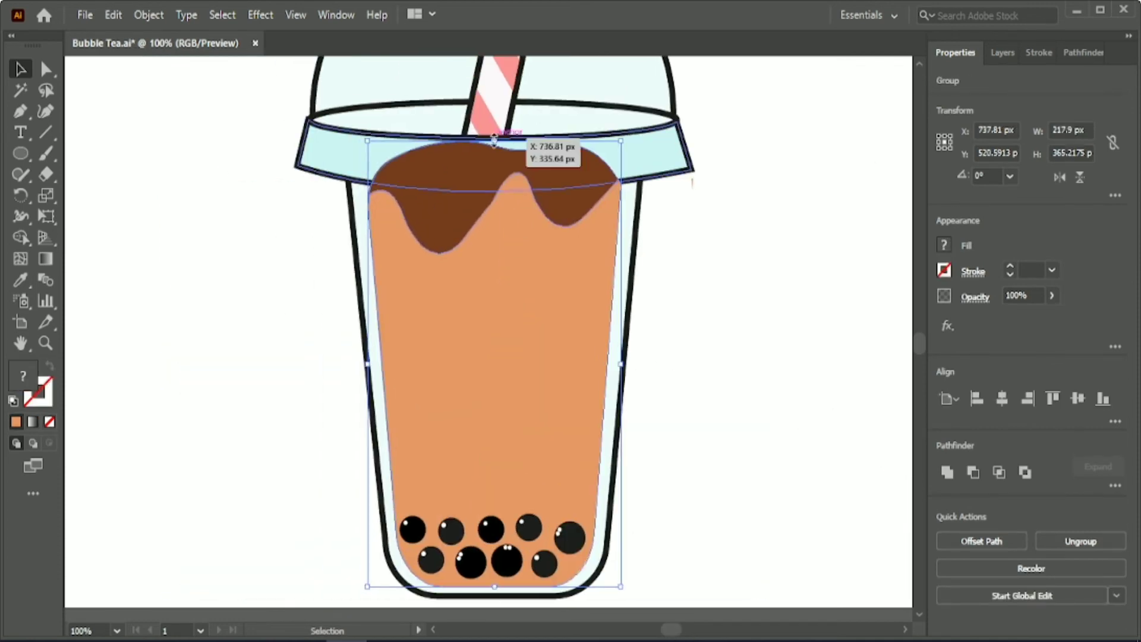
{"action": "left_click_drag", "start_coordinate": [494, 140], "coordinate": [491, 225]}
{"action": "left_click", "coordinate": [775, 308]}
{"action": "scroll", "coordinate": [743, 326], "scroll_direction": "down", "scroll_amount": 1}
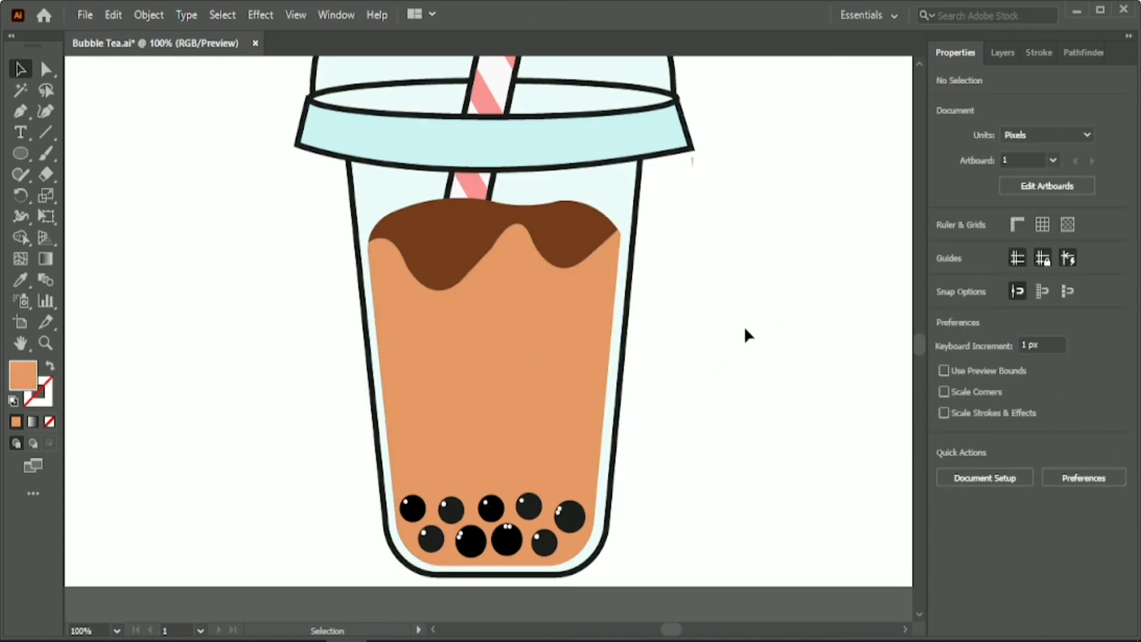
Step: Move the tapioca pearls out of the cup to the empty area on its left
{"action": "left_click", "coordinate": [501, 551]}
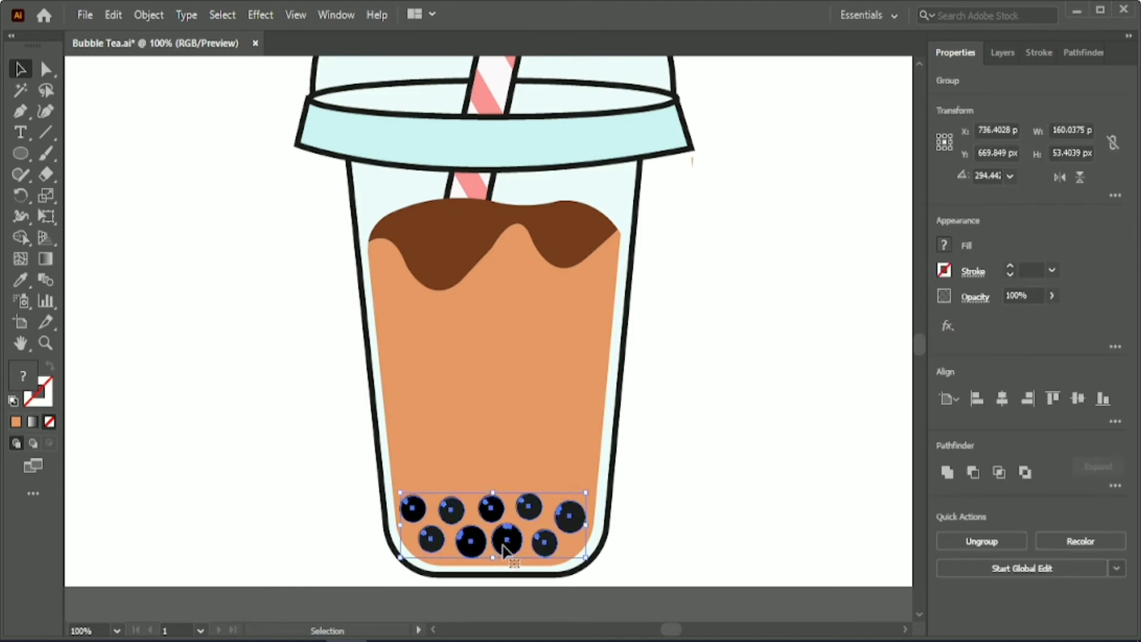
{"action": "left_click_drag", "start_coordinate": [501, 552], "coordinate": [219, 426]}
{"action": "right_click", "coordinate": [463, 414]}
{"action": "mouse_move", "coordinate": [564, 325]}
{"action": "left_click", "coordinate": [290, 246]}
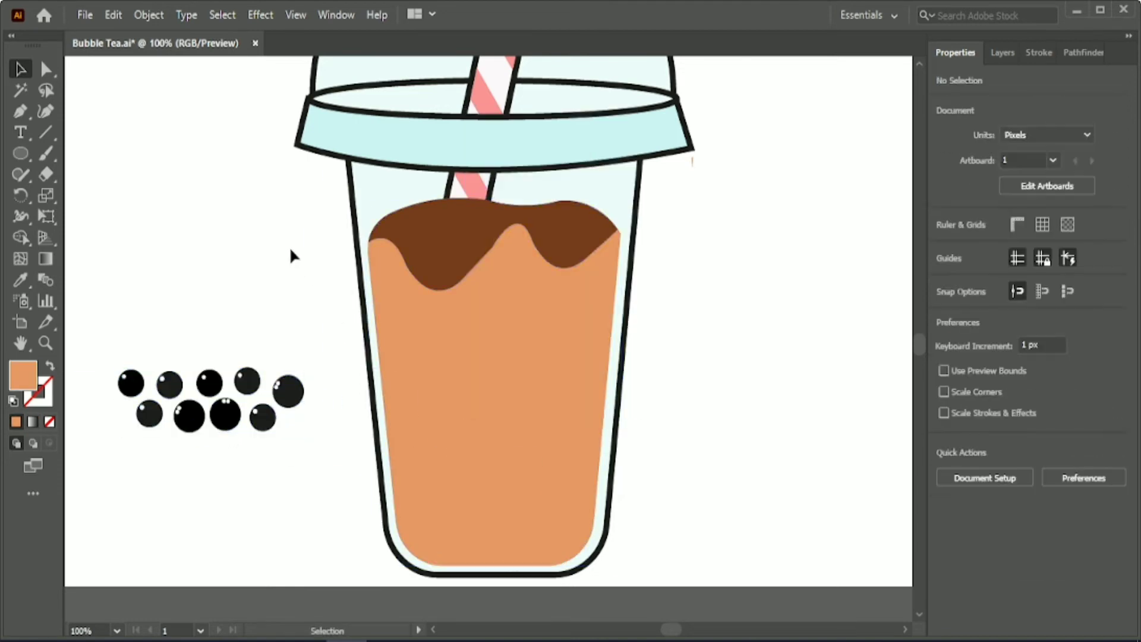
Step: Bring the straw to the front and put the lid's rim band in front of it
{"action": "right_click", "coordinate": [476, 180]}
{"action": "mouse_move", "coordinate": [542, 397]}
{"action": "left_click", "coordinate": [671, 404]}
{"action": "left_click", "coordinate": [683, 267]}
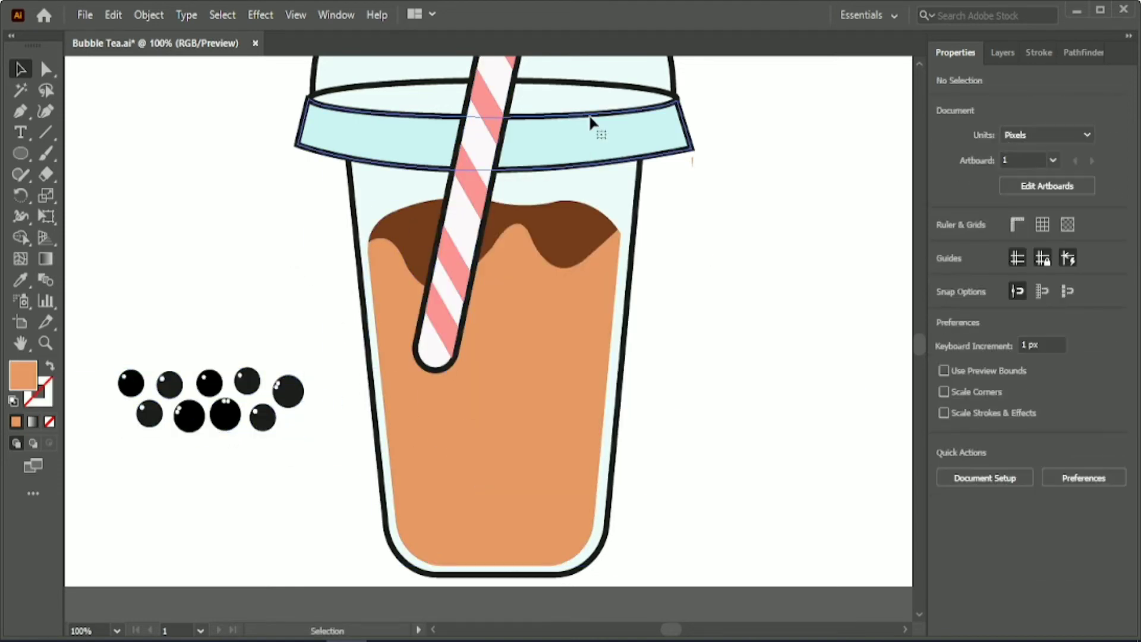
{"action": "right_click", "coordinate": [590, 117]}
{"action": "mouse_move", "coordinate": [717, 435]}
{"action": "left_click", "coordinate": [788, 437]}
Step: Bring the brown and orange liquid group to the front
{"action": "left_click", "coordinate": [543, 382]}
{"action": "right_click", "coordinate": [544, 382]}
{"action": "mouse_move", "coordinate": [626, 292]}
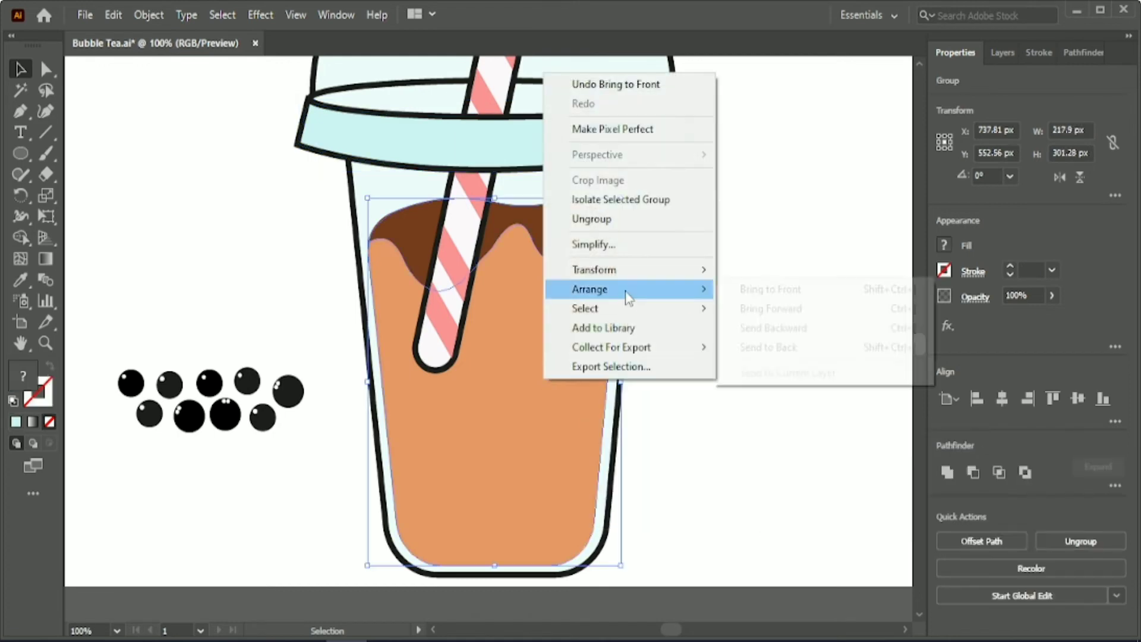
{"action": "left_click", "coordinate": [750, 290]}
{"action": "left_click", "coordinate": [698, 305]}
Step: Ungroup the liquid into its separate brown and orange shapes
{"action": "left_click", "coordinate": [585, 321]}
{"action": "left_click", "coordinate": [1059, 547]}
{"action": "left_click", "coordinate": [707, 390]}
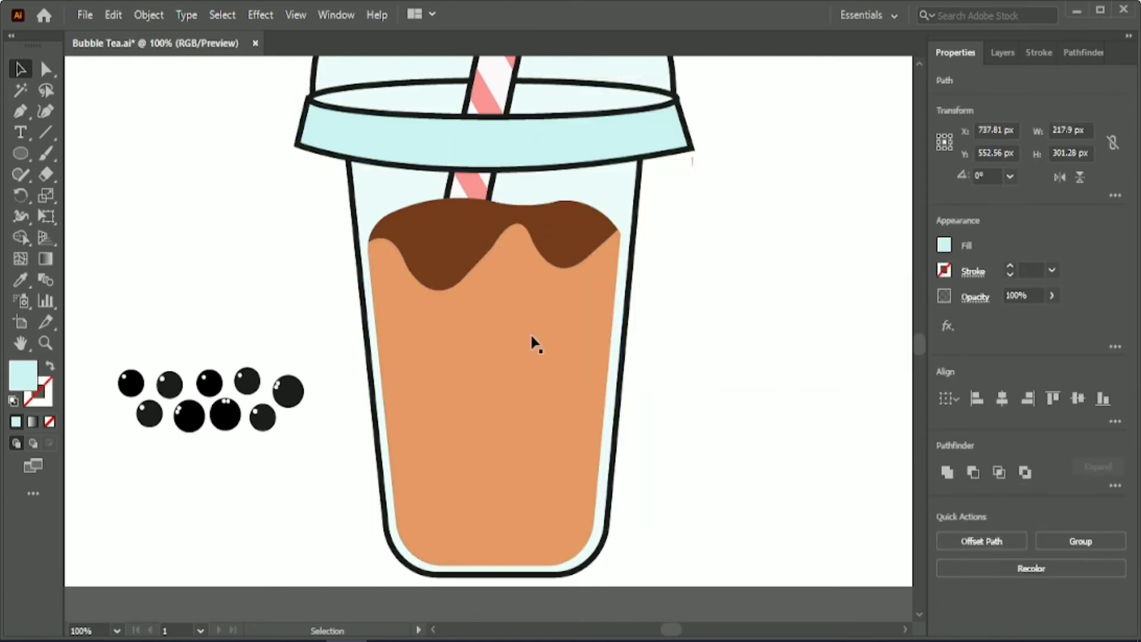
{"action": "left_click", "coordinate": [473, 208]}
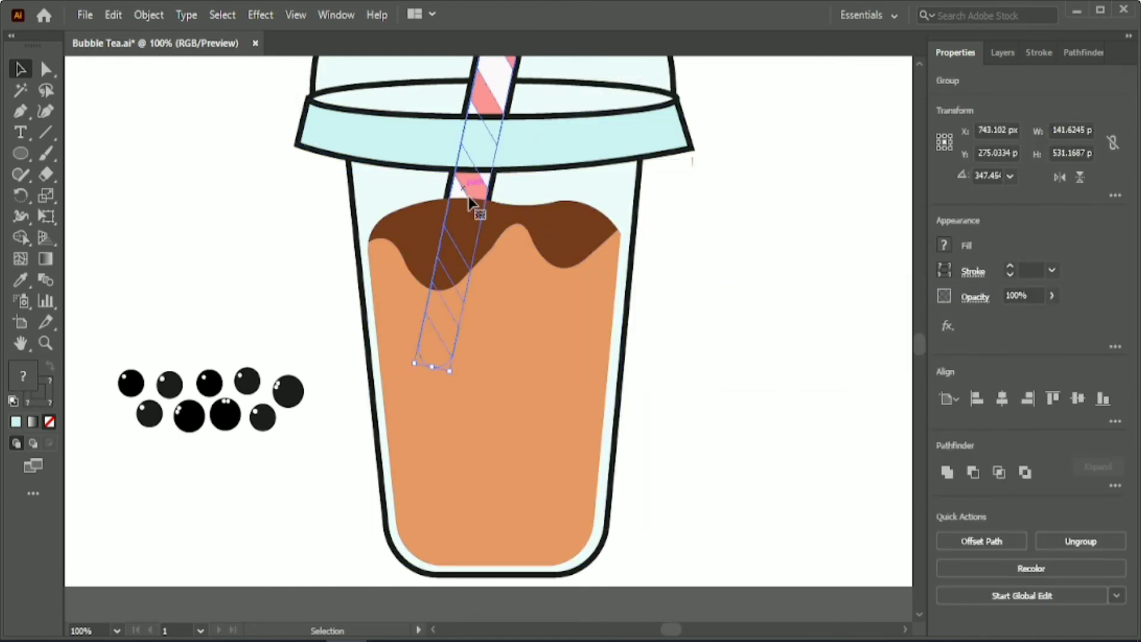
{"action": "left_click", "coordinate": [505, 337]}
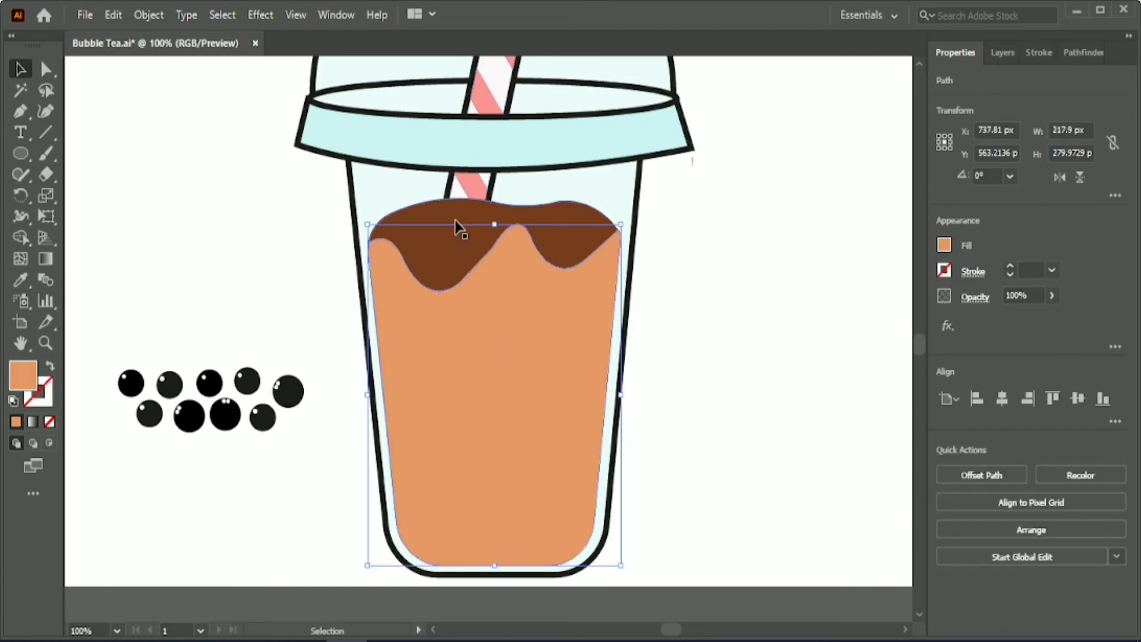
Step: Bring the straw in front of the separated liquid shapes
{"action": "right_click", "coordinate": [476, 192]}
{"action": "mouse_move", "coordinate": [542, 409]}
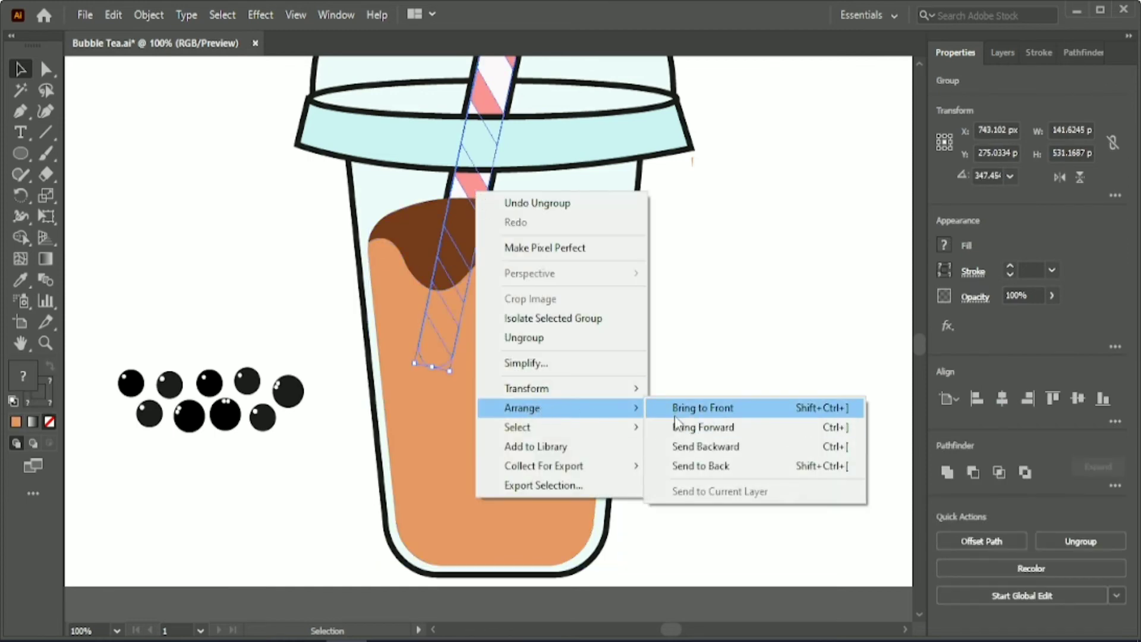
{"action": "left_click", "coordinate": [678, 410]}
{"action": "left_click", "coordinate": [697, 333]}
Step: Bring the orange liquid and the lid's rim band together in front of the straw, leaving the brown shape behind it
{"action": "left_click", "coordinate": [601, 142]}
{"action": "left_click", "coordinate": [561, 368]}
{"action": "left_click", "coordinate": [573, 157], "text": "shift"}
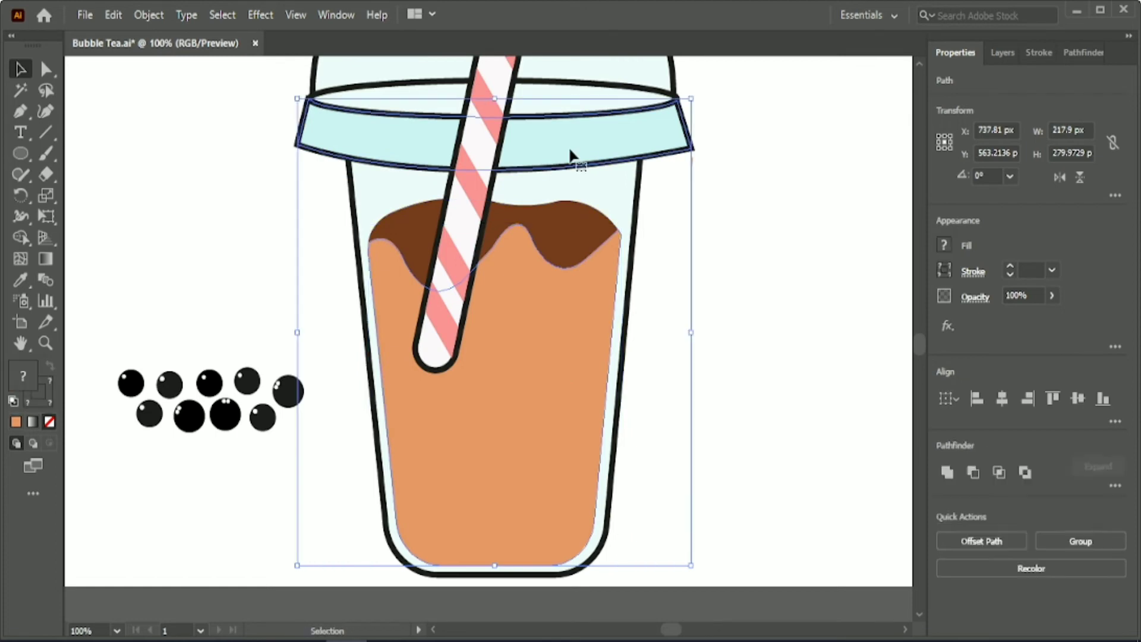
{"action": "right_click", "coordinate": [569, 150]}
{"action": "mouse_move", "coordinate": [598, 422]}
{"action": "left_click", "coordinate": [772, 425]}
{"action": "left_click", "coordinate": [753, 362]}
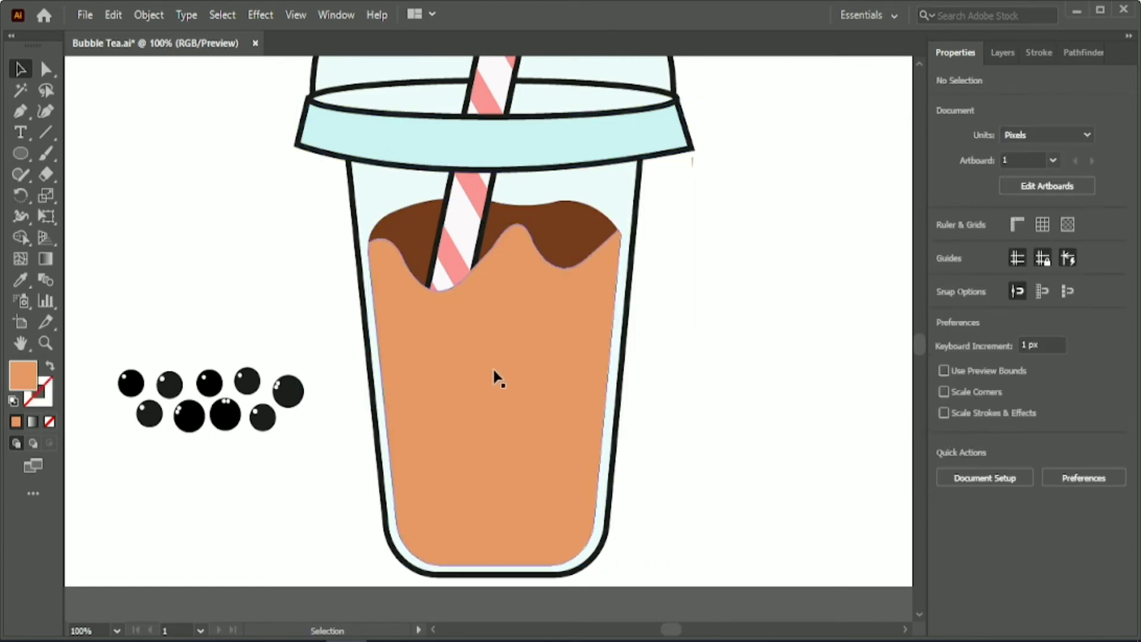
{"action": "left_click", "coordinate": [511, 309]}
{"action": "left_click", "coordinate": [702, 344]}
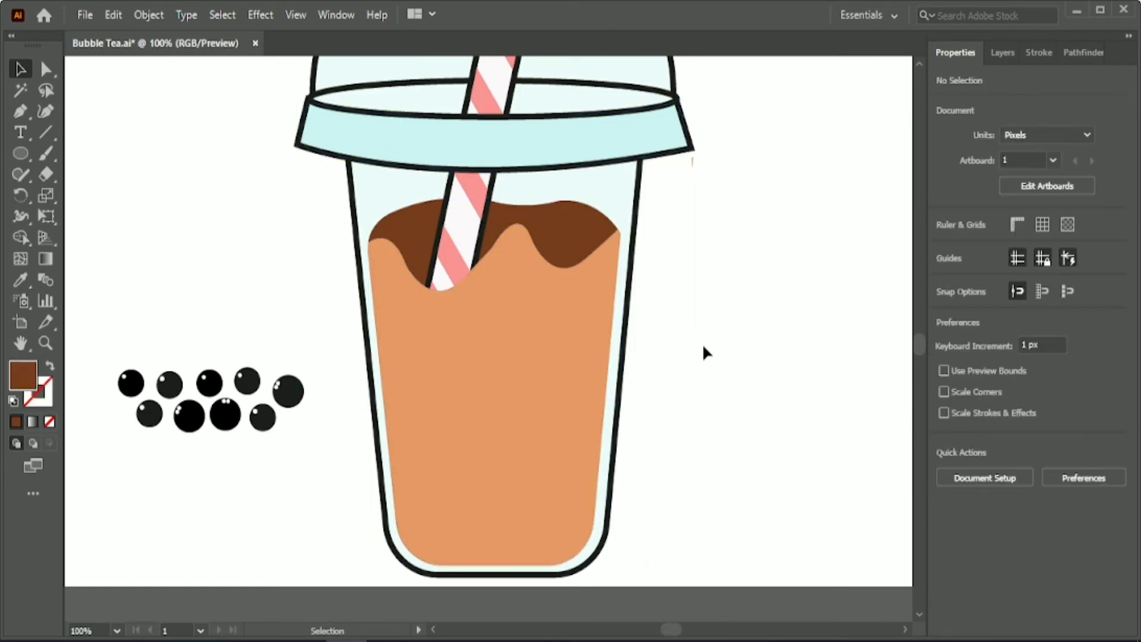
Step: Move the brown and orange liquid shapes down slightly together inside the cup
{"action": "left_click", "coordinate": [402, 239]}
{"action": "left_click", "coordinate": [440, 404], "text": "shift"}
{"action": "left_click_drag", "start_coordinate": [493, 197], "coordinate": [494, 201]}
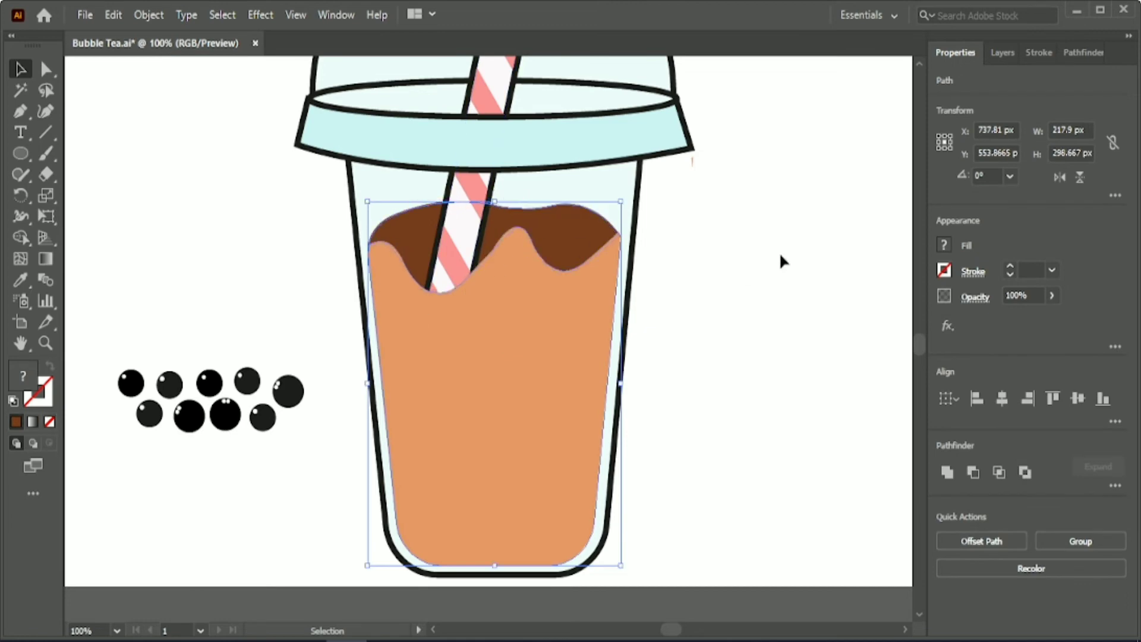
{"action": "left_click", "coordinate": [780, 249]}
Step: Move the pearl group into the bottom of the orange drink and bring it to the front
{"action": "scroll", "coordinate": [779, 250], "scroll_direction": "down", "scroll_amount": 3}
{"action": "left_click_drag", "start_coordinate": [256, 321], "coordinate": [546, 455]}
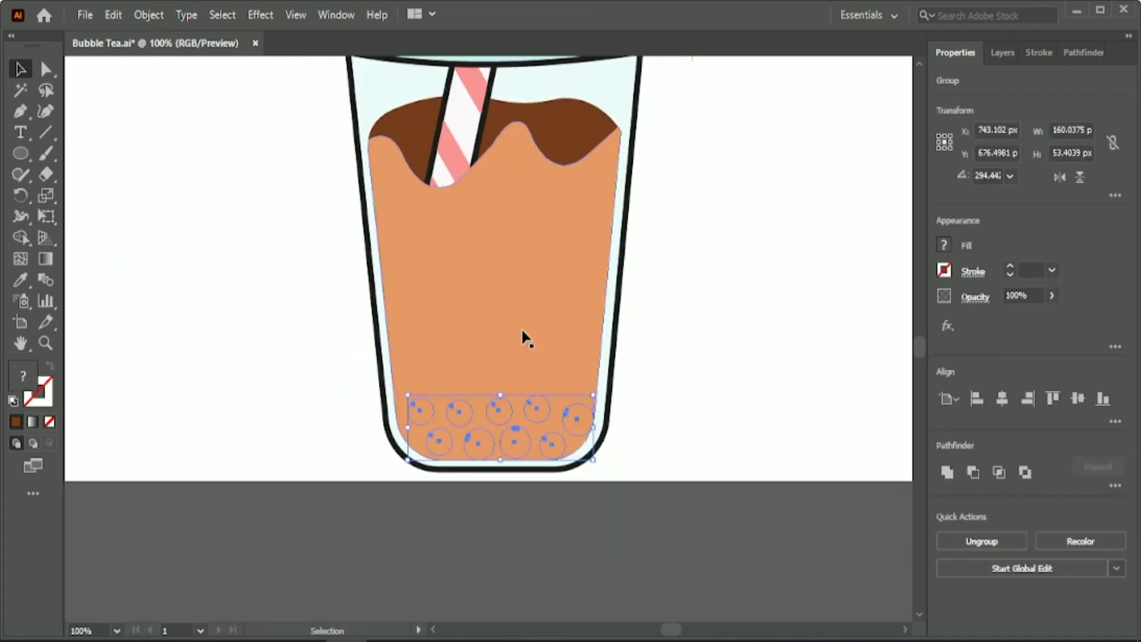
{"action": "right_click", "coordinate": [499, 442]}
{"action": "mouse_move", "coordinate": [654, 349]}
{"action": "left_click", "coordinate": [695, 351]}
Step: Centre the pearl group horizontally on the cup and nudge it up slightly
{"action": "left_click", "coordinate": [393, 434], "text": "shift"}
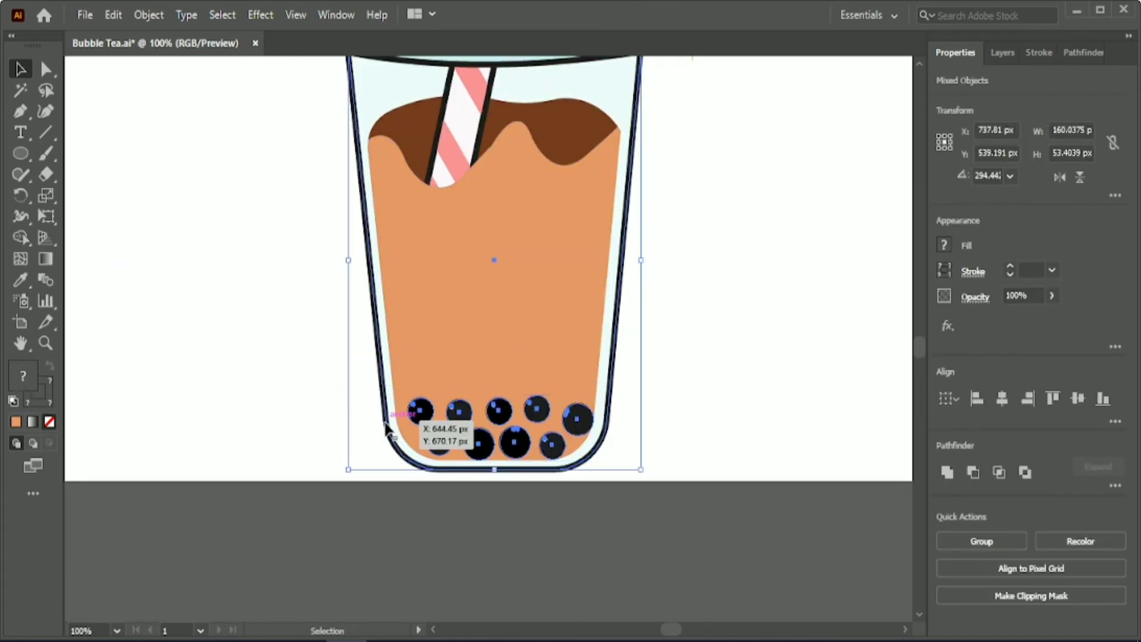
{"action": "left_click", "coordinate": [730, 392]}
{"action": "left_click", "coordinate": [508, 453]}
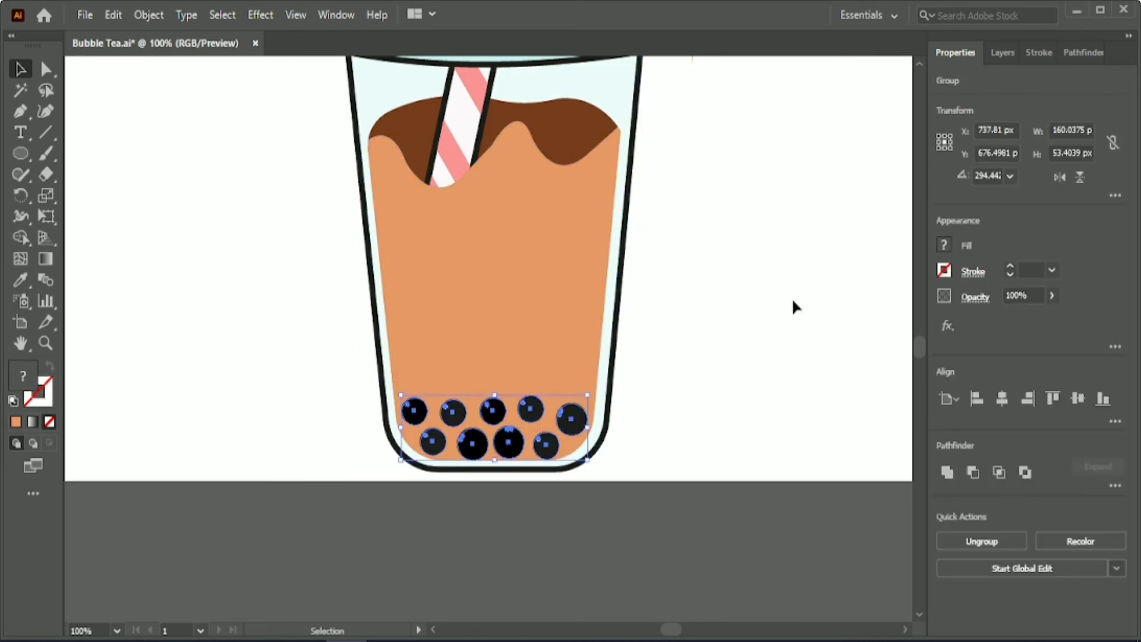
{"action": "key", "text": "Up"}
{"action": "key", "text": "Up"}
{"action": "key", "text": "Up"}
{"action": "key", "text": "Up"}
{"action": "left_click", "coordinate": [729, 403]}
Step: Delete the nose and curved mouth from the spare face beside the orange cup, keeping the eyes and cheeks
{"action": "scroll", "coordinate": [707, 406], "scroll_direction": "down", "scroll_amount": 1}
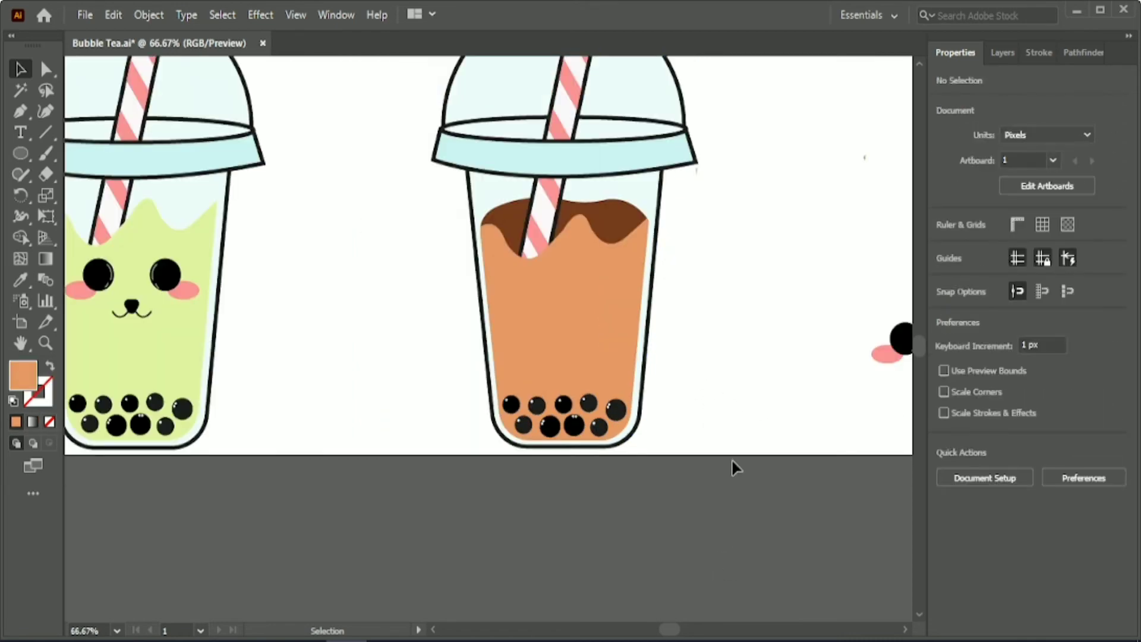
{"action": "left_click", "coordinate": [889, 355]}
{"action": "left_click_drag", "start_coordinate": [670, 631], "coordinate": [677, 631]}
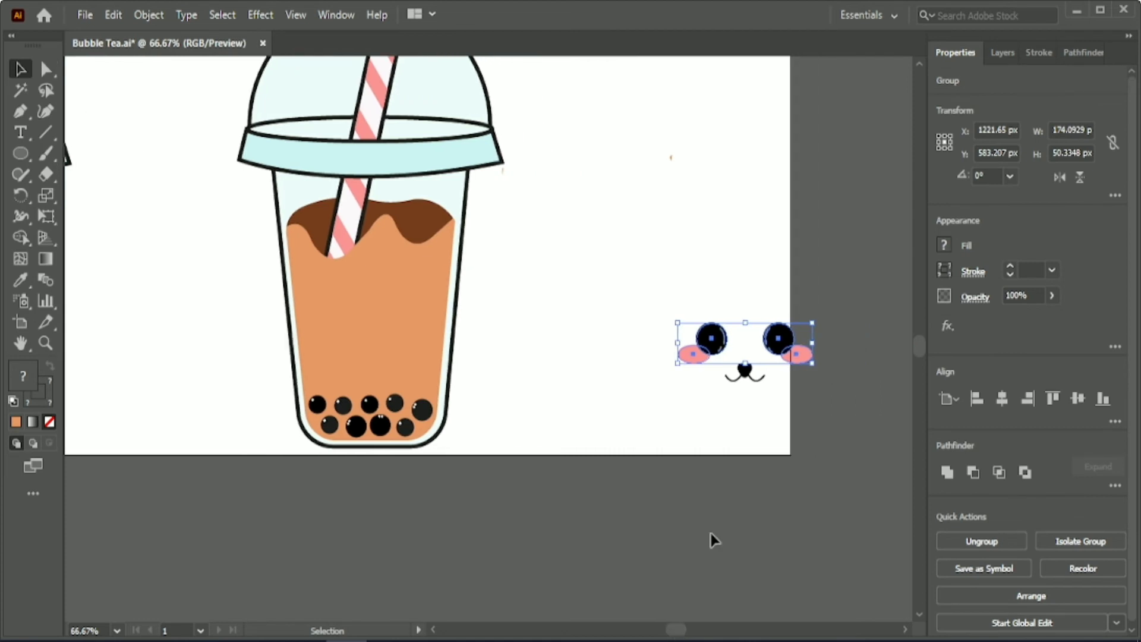
{"action": "scroll", "coordinate": [803, 465], "scroll_direction": "up", "scroll_amount": 2}
{"action": "scroll", "coordinate": [667, 408], "scroll_direction": "up", "scroll_amount": 2}
{"action": "left_click", "coordinate": [671, 315]}
{"action": "key", "text": "Delete"}
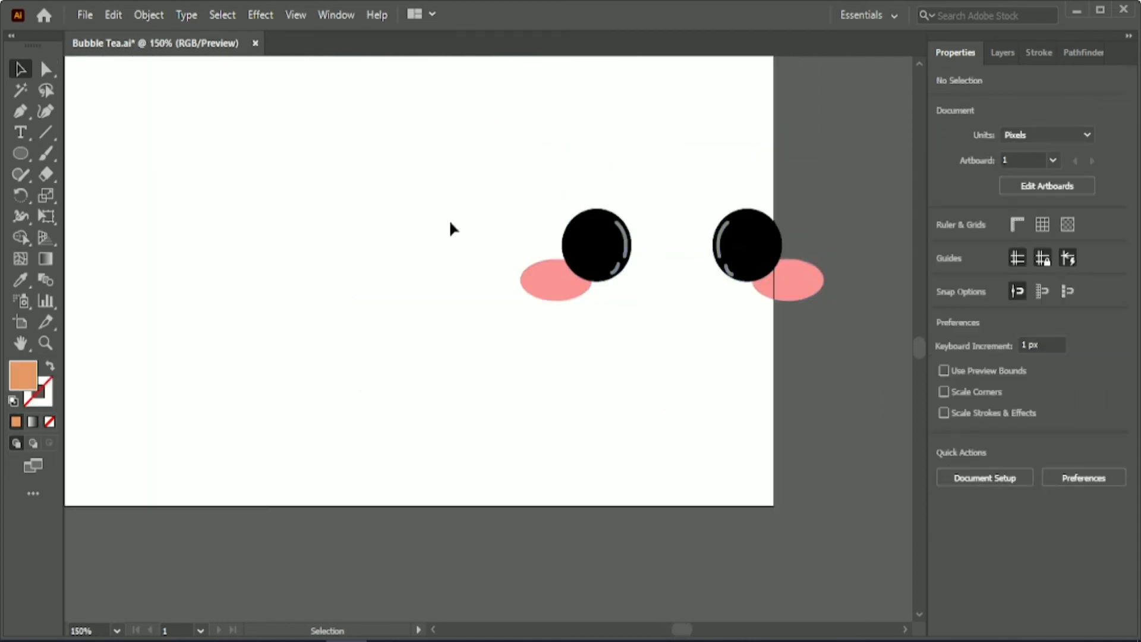
Step: Draw a mouth circle about 33 px wide between the cheeks and fill it with a deeper shade of the cheek pink
{"action": "left_click", "coordinate": [18, 154]}
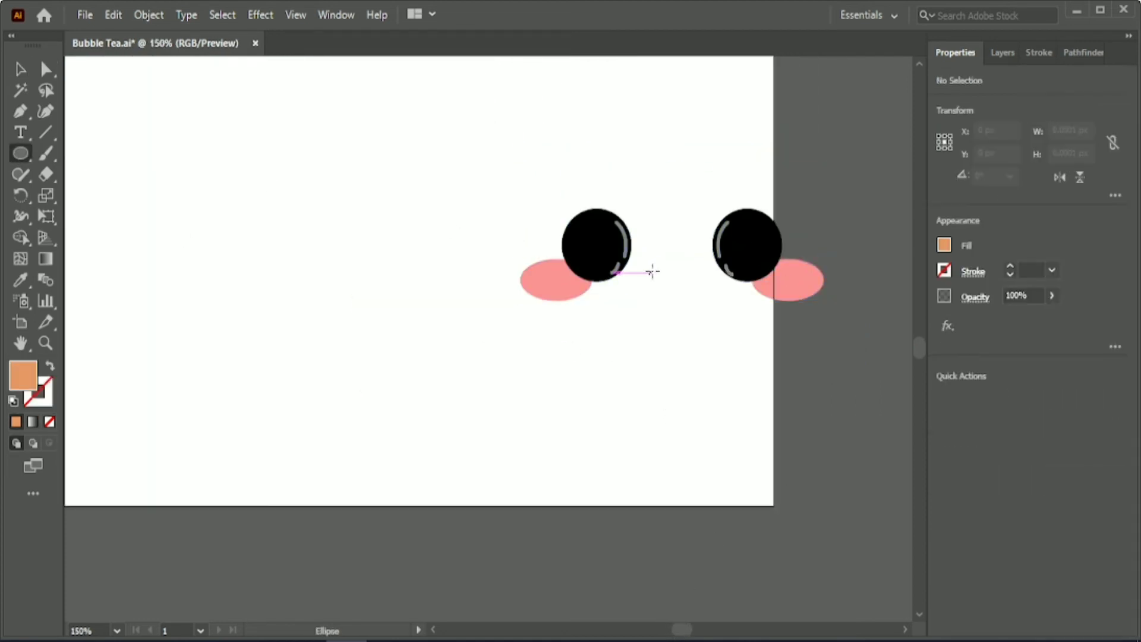
{"action": "left_click_drag", "start_coordinate": [652, 273], "coordinate": [707, 331]}
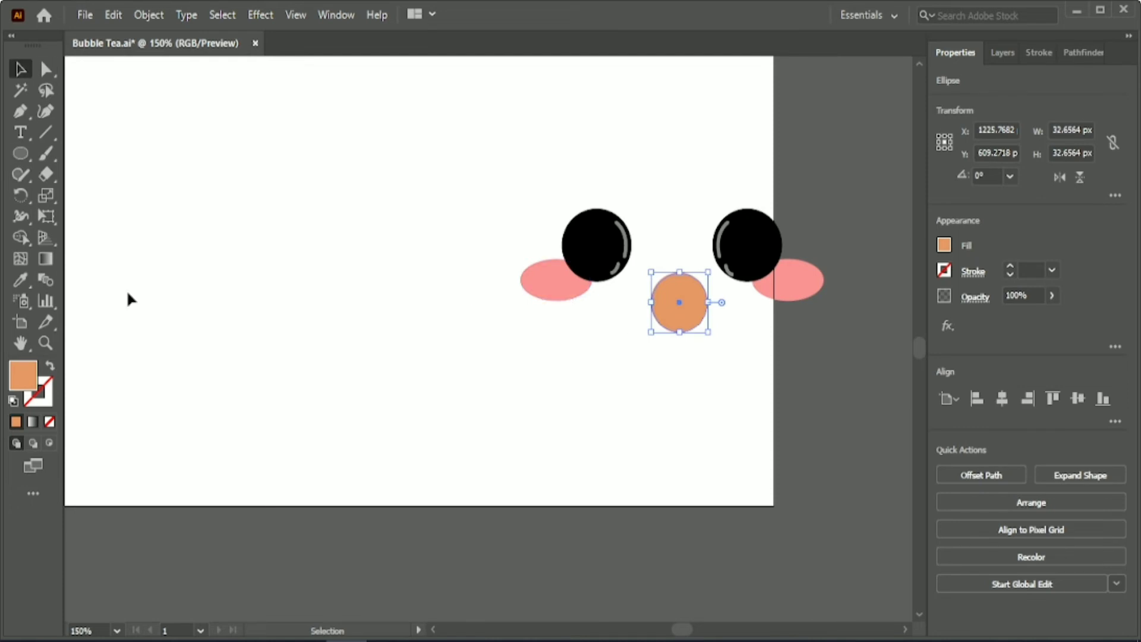
{"action": "key", "text": "i"}
{"action": "double_click", "coordinate": [24, 379]}
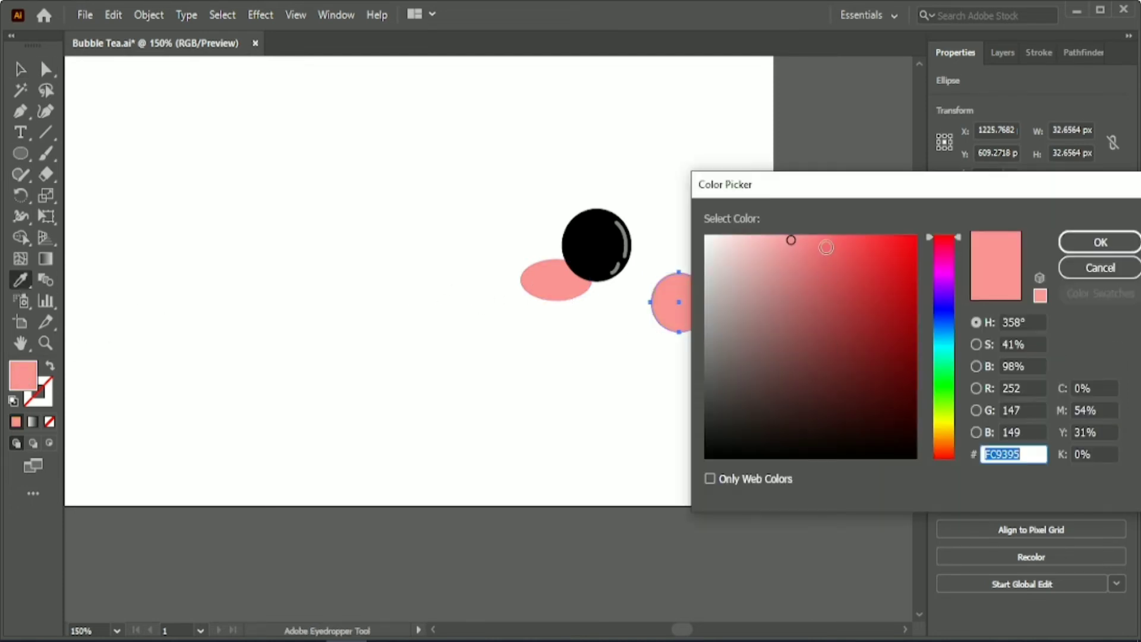
{"action": "left_click_drag", "start_coordinate": [826, 247], "coordinate": [858, 245]}
{"action": "left_click", "coordinate": [1100, 242]}
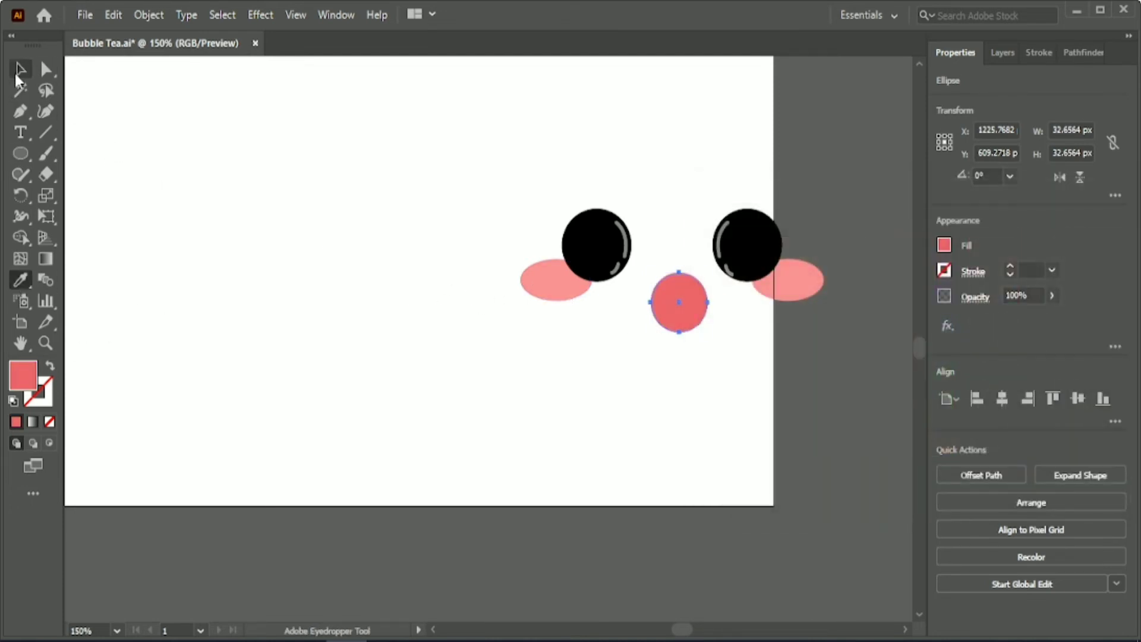
Step: Duplicate the mouth circle downwards so the two overlap, and fill the copy with the cheek pink
{"action": "left_click", "coordinate": [19, 70]}
{"action": "left_click_drag", "start_coordinate": [675, 311], "coordinate": [678, 333]}
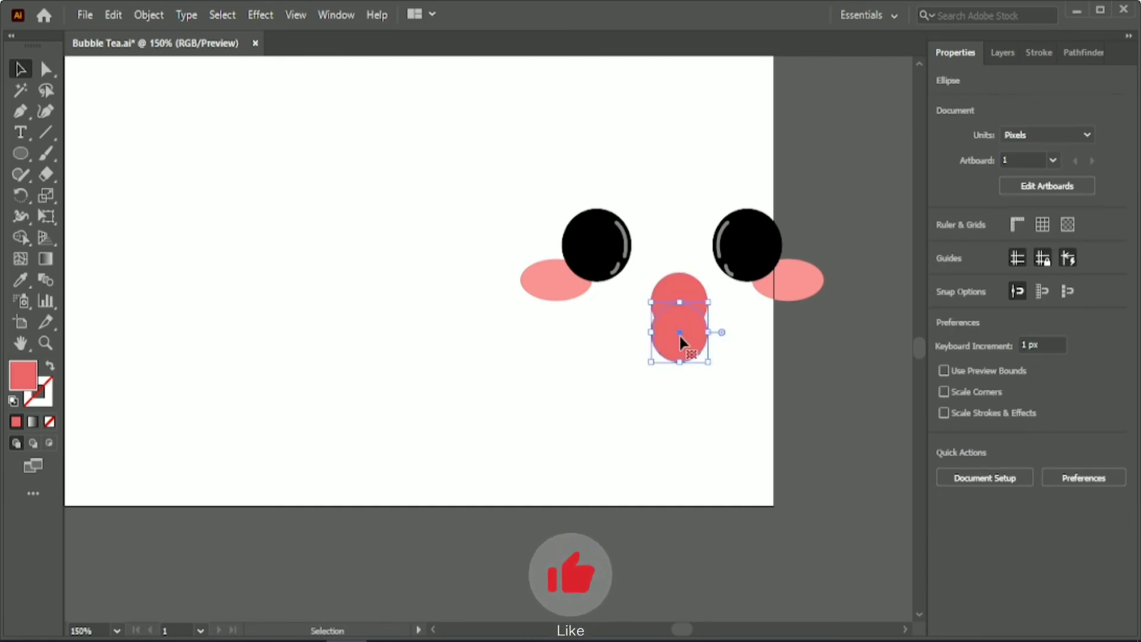
{"action": "left_click", "coordinate": [21, 280]}
{"action": "left_click", "coordinate": [553, 280]}
{"action": "left_click", "coordinate": [19, 70]}
{"action": "left_click_drag", "start_coordinate": [663, 394], "coordinate": [689, 297]}
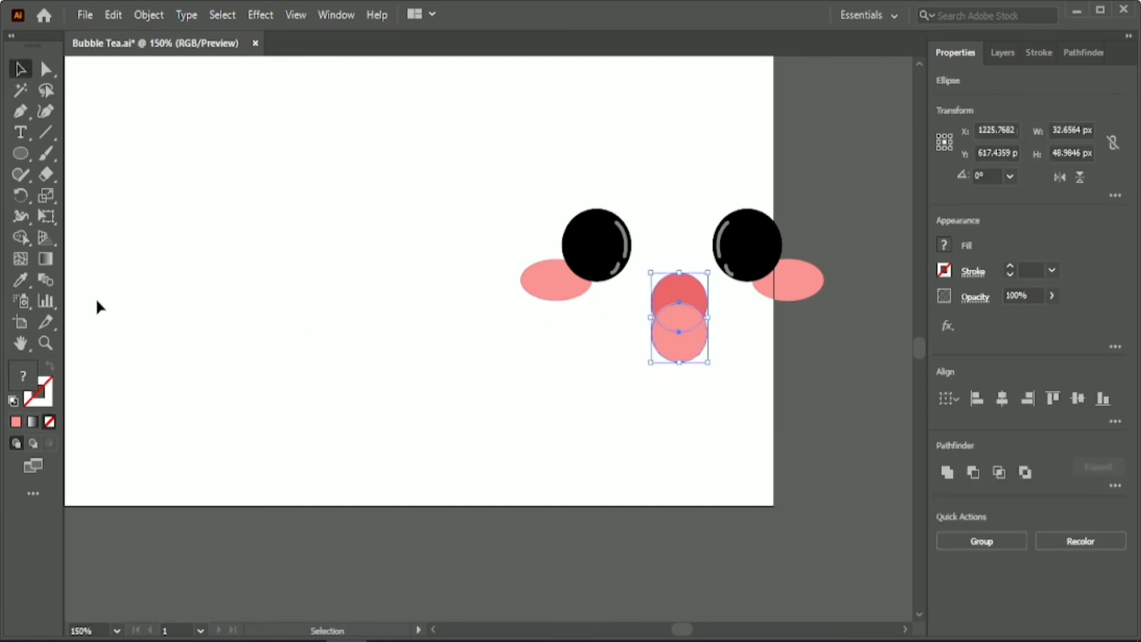
Step: Trim the lower circle to its overlap with the Shape Builder to form a tongue, and centre the mouth under the eyes
{"action": "left_click", "coordinate": [18, 239]}
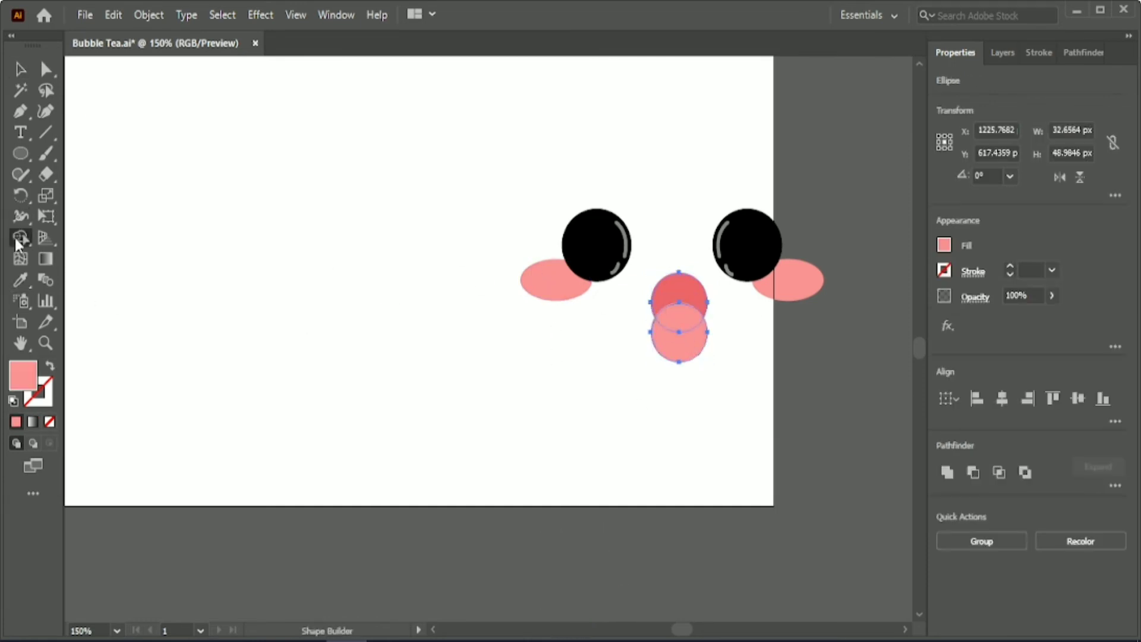
{"action": "left_click", "coordinate": [16, 71]}
{"action": "left_click_drag", "start_coordinate": [651, 302], "coordinate": [675, 284]}
{"action": "left_click", "coordinate": [1080, 541]}
{"action": "left_click_drag", "start_coordinate": [508, 200], "coordinate": [756, 363]}
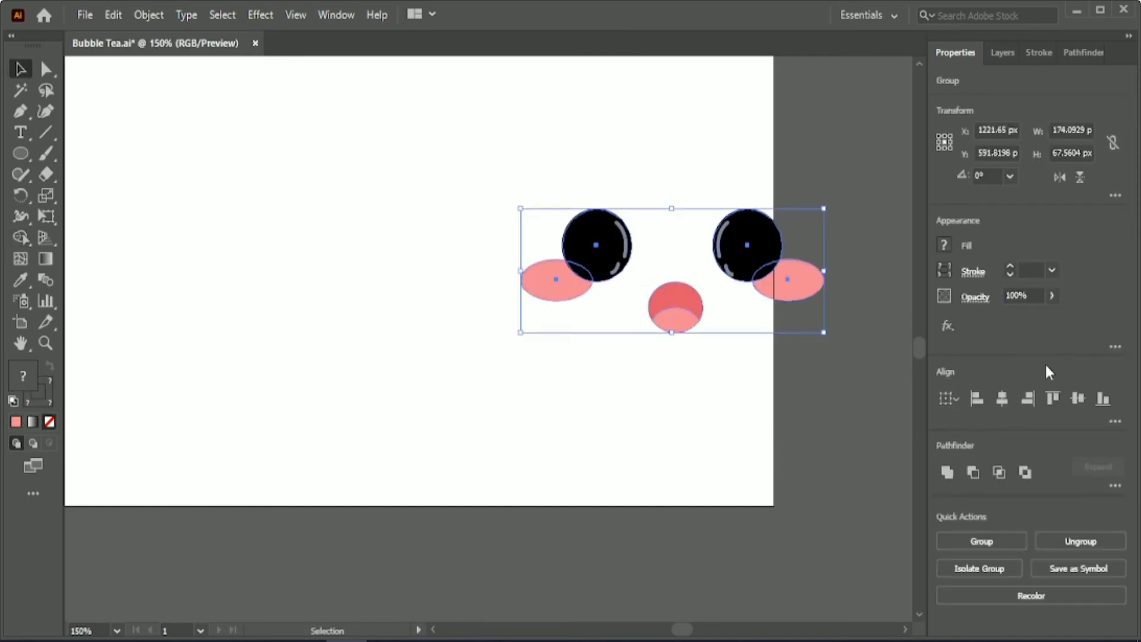
{"action": "left_click", "coordinate": [1008, 402]}
Step: Move the open-mouthed face onto the orange drink and bring it to the front
{"action": "scroll", "coordinate": [545, 444], "scroll_direction": "down", "scroll_amount": 1}
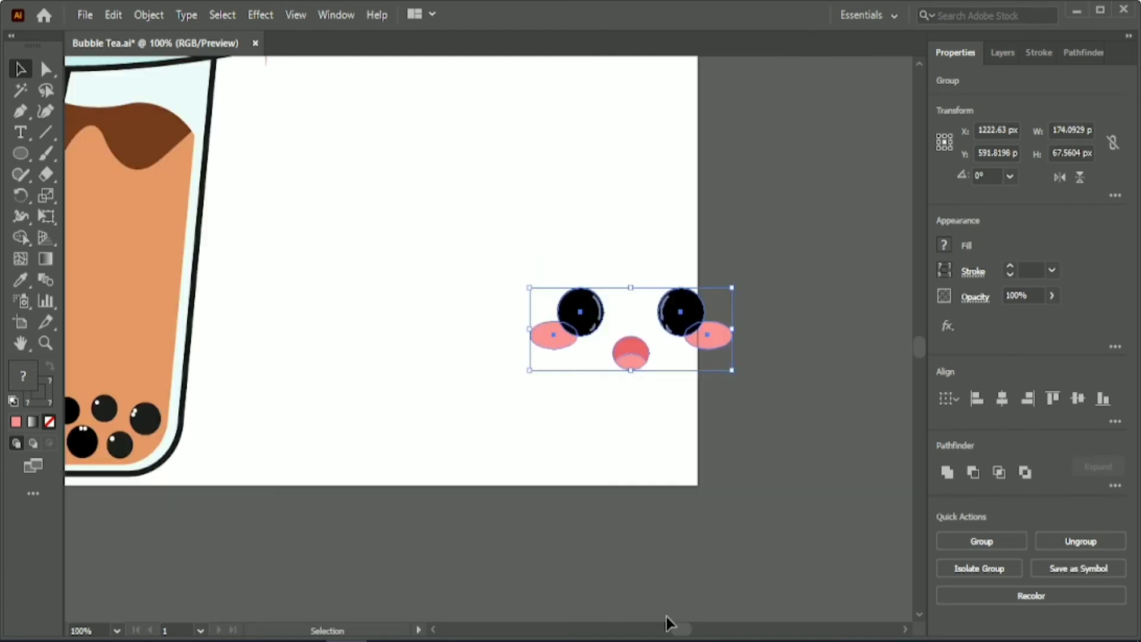
{"action": "left_click_drag", "start_coordinate": [679, 630], "coordinate": [673, 631]}
{"action": "left_click_drag", "start_coordinate": [879, 338], "coordinate": [320, 255]}
{"action": "right_click", "coordinate": [319, 255]}
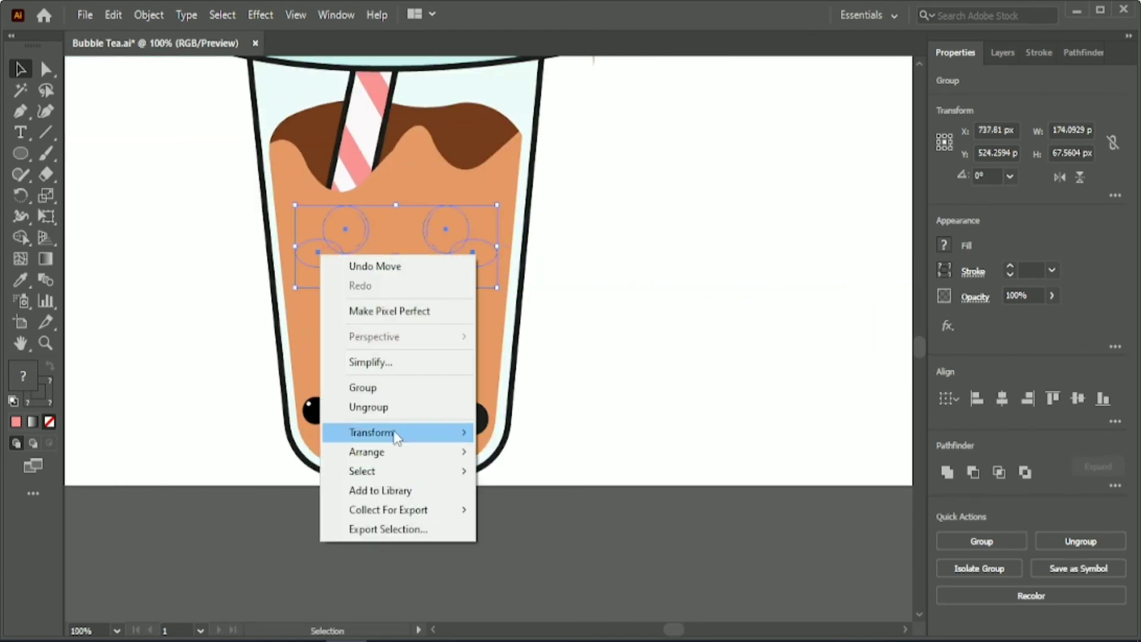
{"action": "mouse_move", "coordinate": [428, 459]}
{"action": "left_click", "coordinate": [535, 452]}
{"action": "left_click", "coordinate": [636, 380]}
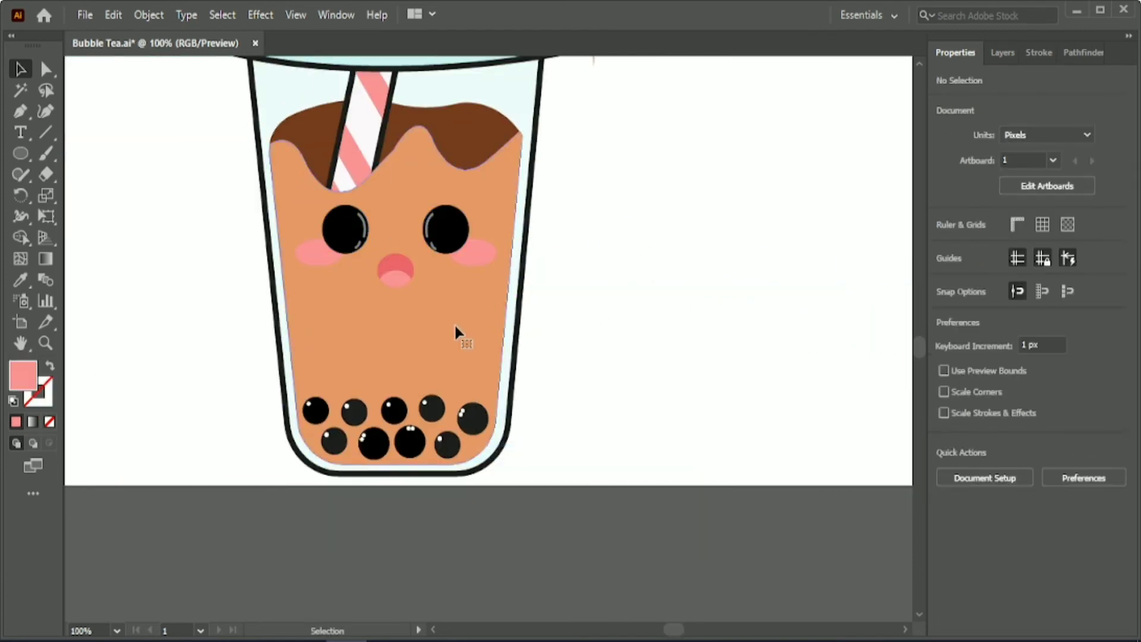
Step: Centre the face horizontally on the orange liquid and nudge it down slightly
{"action": "left_click", "coordinate": [456, 325]}
{"action": "left_click", "coordinate": [441, 229], "text": "shift"}
{"action": "left_click", "coordinate": [438, 304]}
{"action": "left_click", "coordinate": [696, 423]}
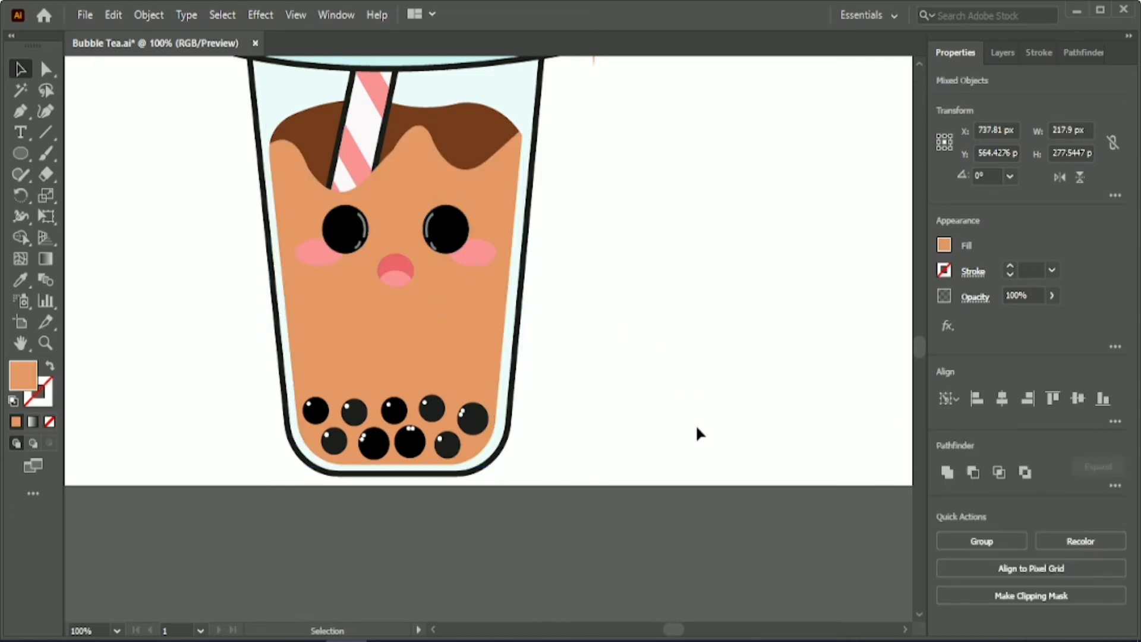
{"action": "left_click", "coordinate": [456, 238]}
{"action": "key", "text": "Down"}
{"action": "key", "text": "Down"}
{"action": "key", "text": "Down"}
{"action": "key", "text": "Down"}
{"action": "key", "text": "Down"}
{"action": "key", "text": "Down"}
{"action": "key", "text": "Down"}
{"action": "left_click", "coordinate": [617, 293]}
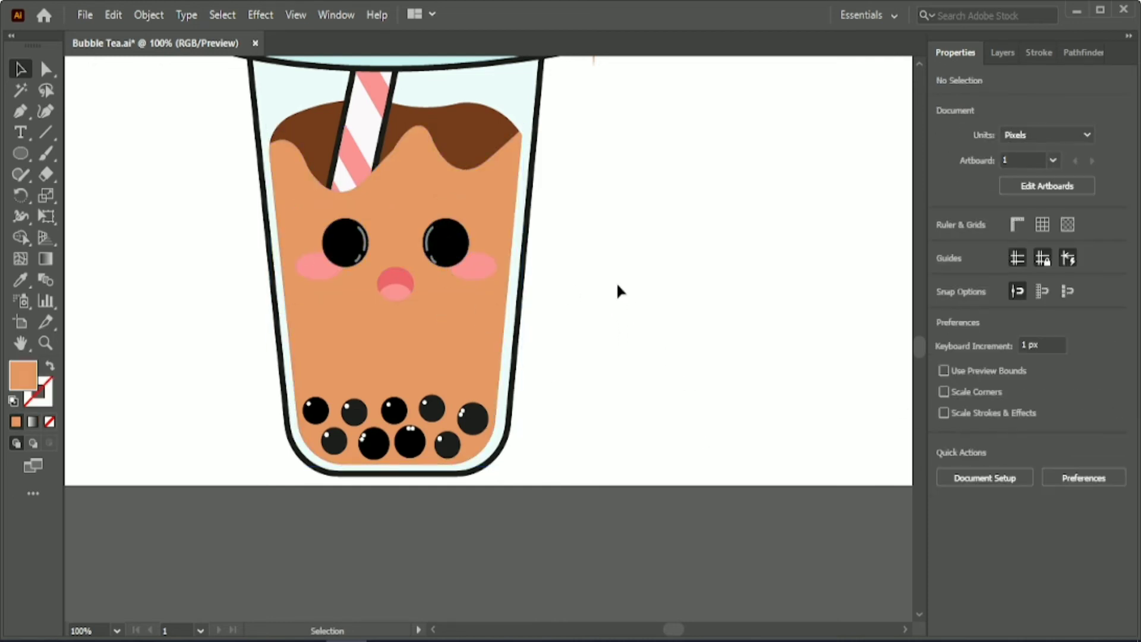
Step: Group the orange cup's parts and shift both cups together towards the middle of the artboard
{"action": "key", "text": "ctrl+minus"}
{"action": "key", "text": "ctrl+minus"}
{"action": "key", "text": "ctrl+minus"}
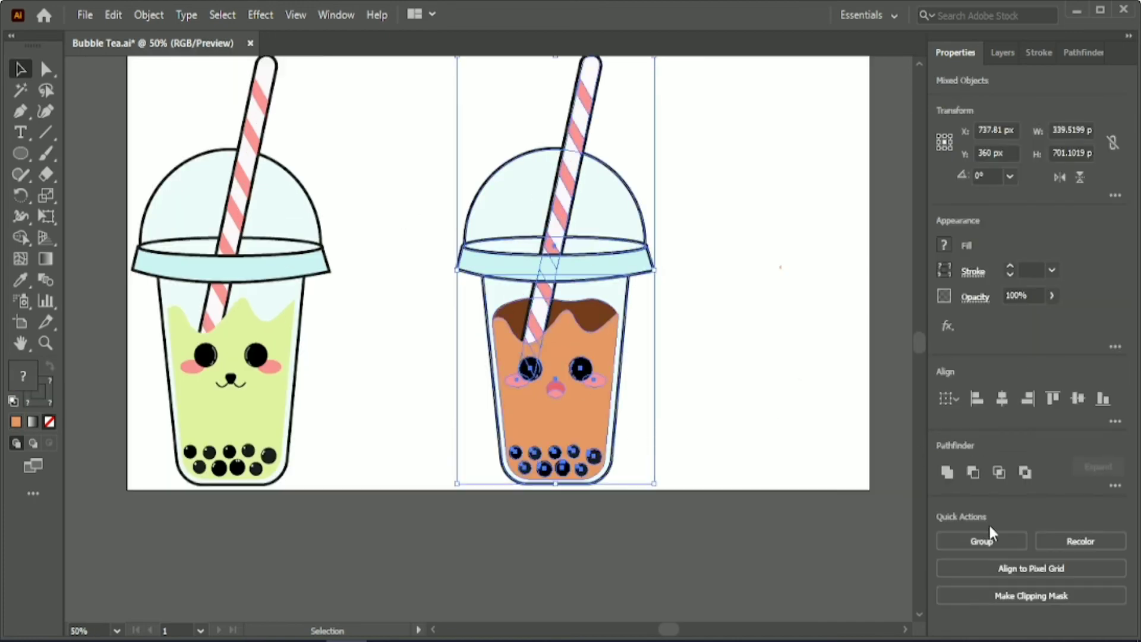
{"action": "left_click", "coordinate": [986, 538]}
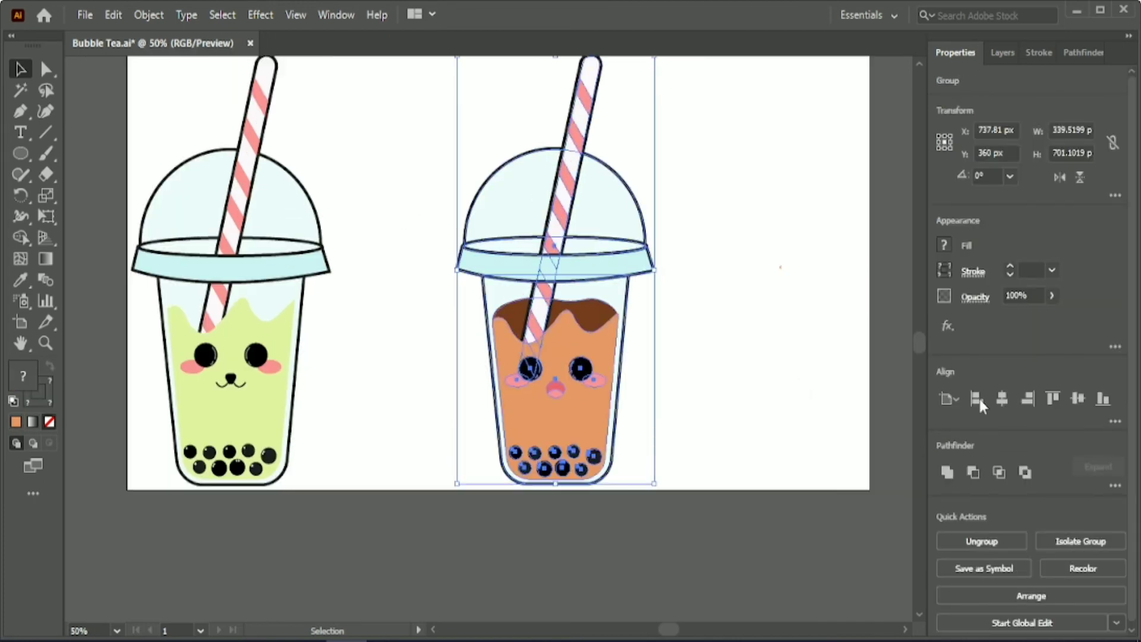
{"action": "left_click", "coordinate": [248, 409], "text": "shift"}
{"action": "left_click_drag", "start_coordinate": [612, 400], "coordinate": [664, 389]}
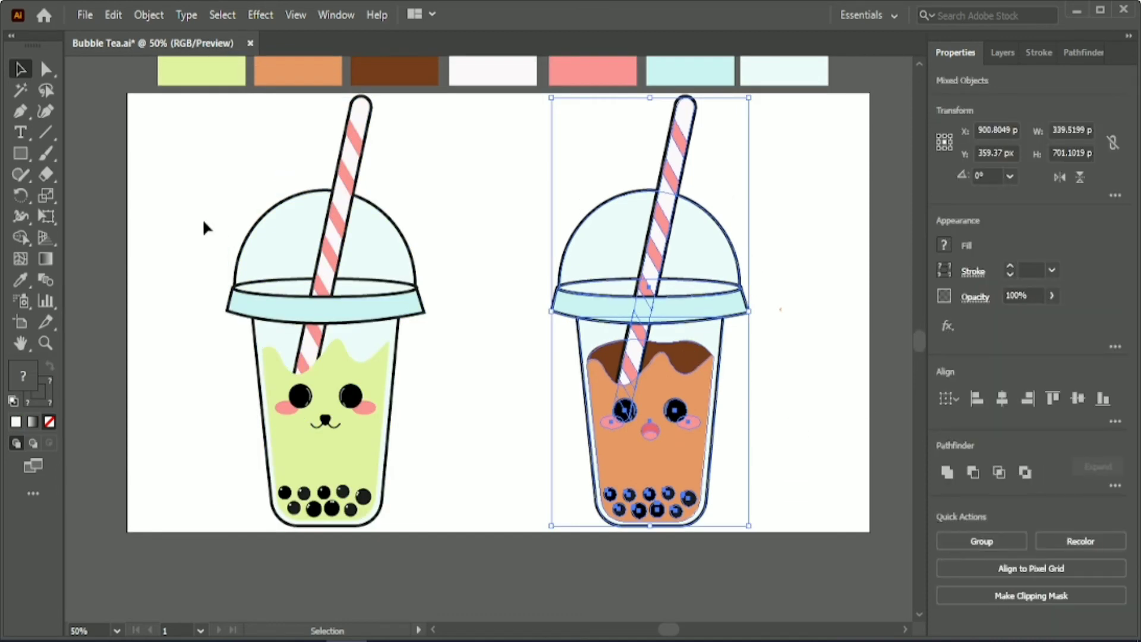
Step: Reduce the outline stroke of both cups and their lids to 3 pt
{"action": "left_click_drag", "start_coordinate": [190, 199], "coordinate": [249, 303]}
{"action": "left_click", "coordinate": [264, 350], "text": "shift"}
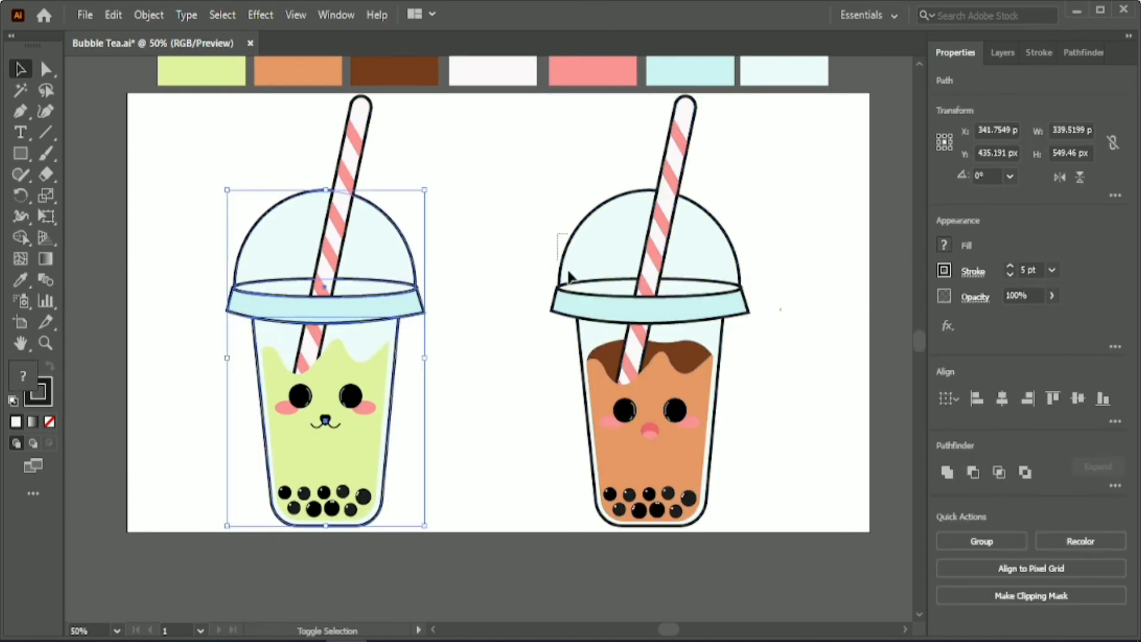
{"action": "left_click_drag", "start_coordinate": [569, 276], "coordinate": [590, 351]}
{"action": "key", "text": "Down"}
{"action": "key", "text": "Down"}
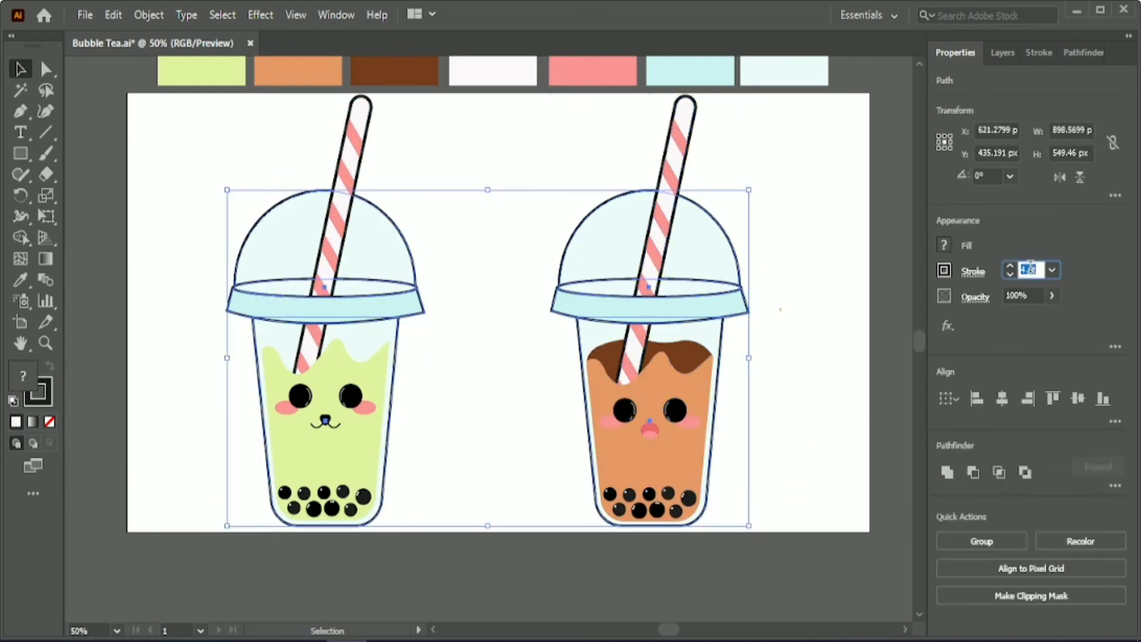
{"action": "left_click", "coordinate": [781, 305]}
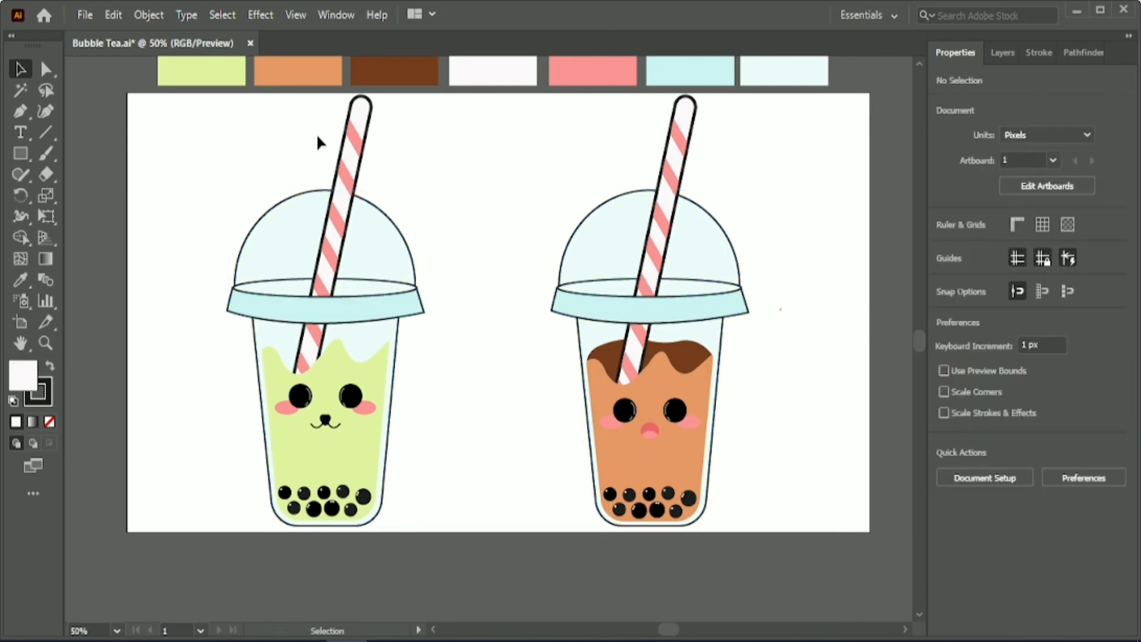
Step: Ungroup both straws and set the stroke of their outlines to 3 pt
{"action": "left_click", "coordinate": [355, 140]}
{"action": "left_click", "coordinate": [682, 122], "text": "shift"}
{"action": "left_click", "coordinate": [410, 146]}
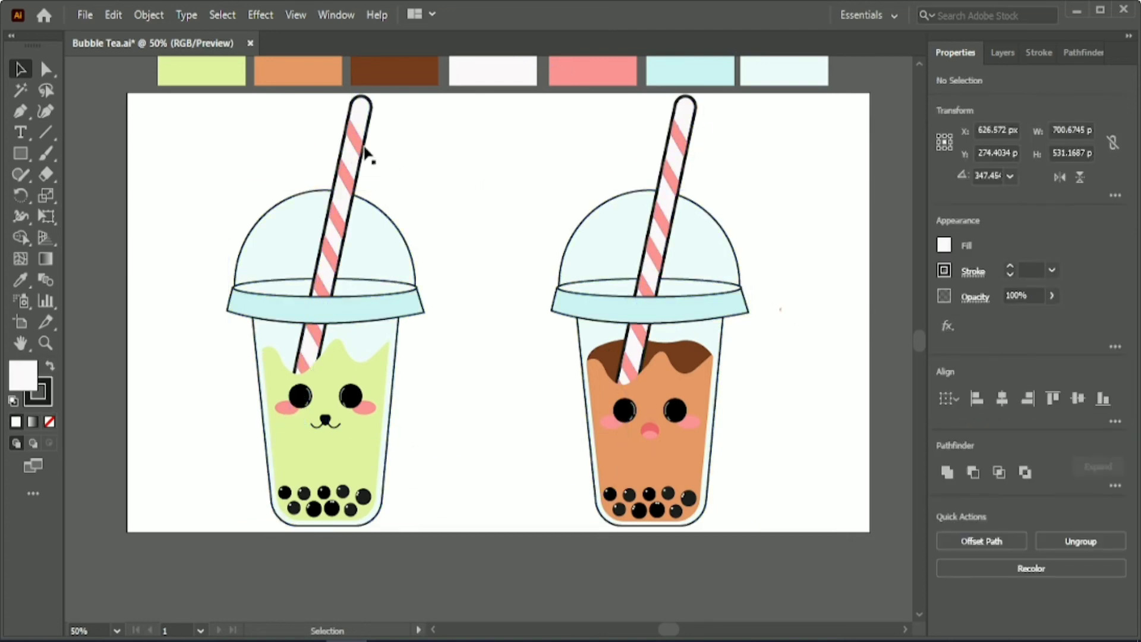
{"action": "left_click", "coordinate": [359, 148]}
{"action": "left_click", "coordinate": [462, 170]}
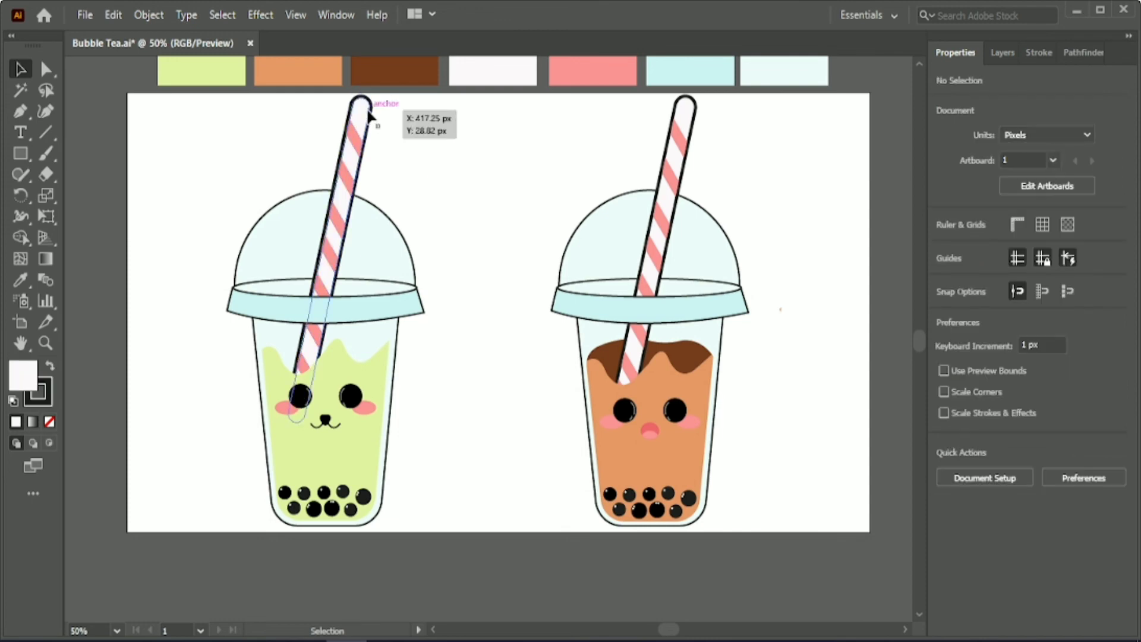
{"action": "left_click", "coordinate": [680, 158]}
{"action": "left_click", "coordinate": [686, 156]}
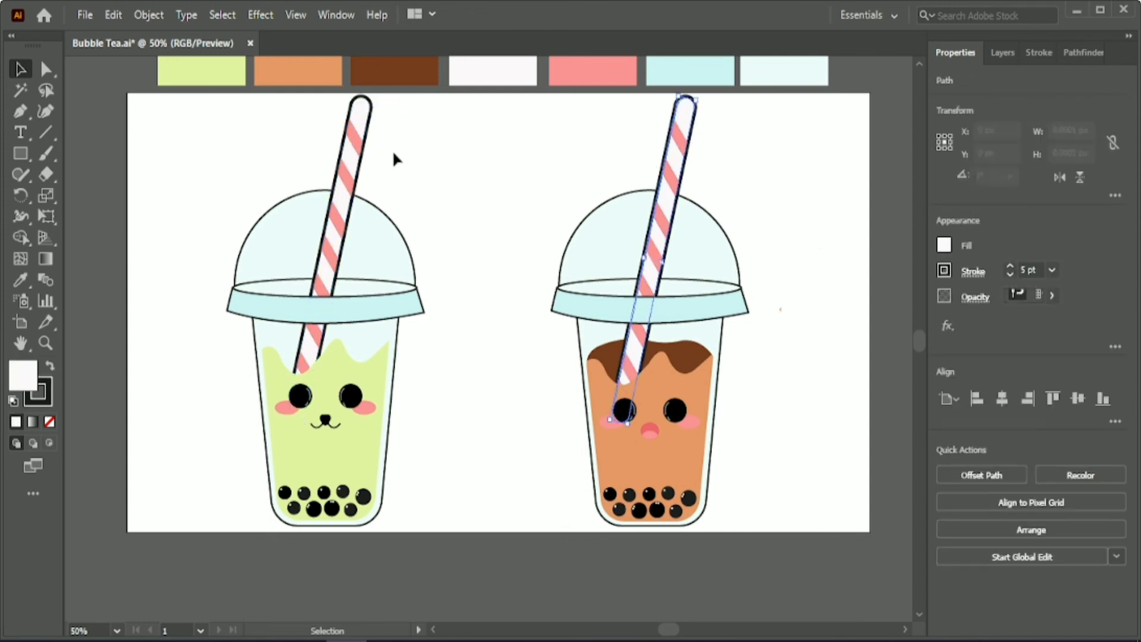
{"action": "left_click", "coordinate": [367, 113], "text": "shift"}
{"action": "key", "text": "Return"}
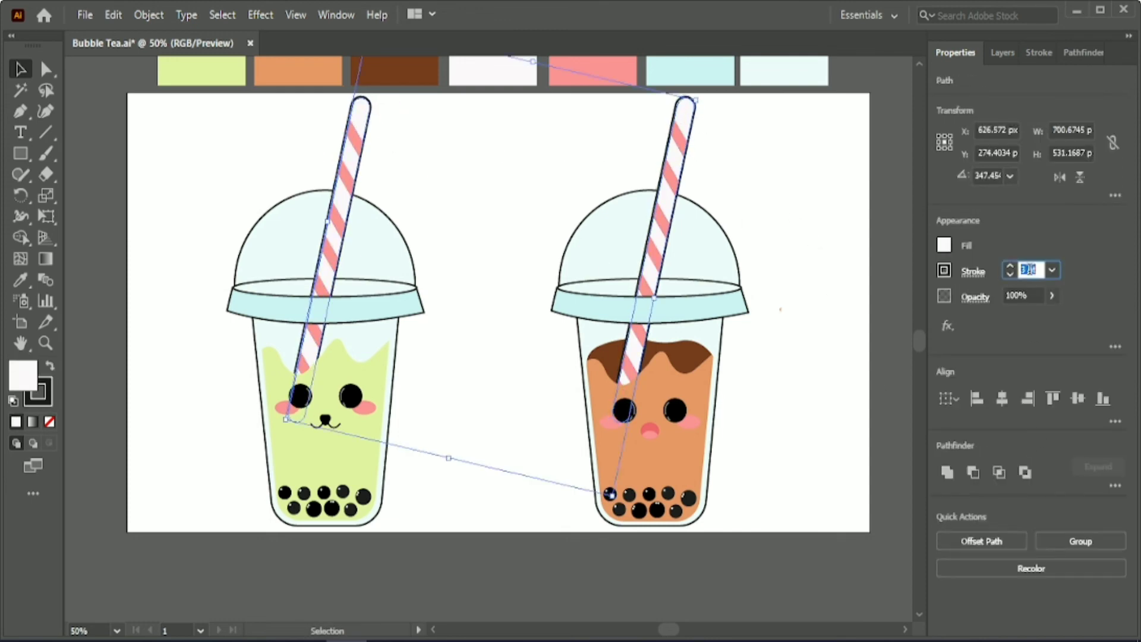
{"action": "left_click", "coordinate": [784, 150]}
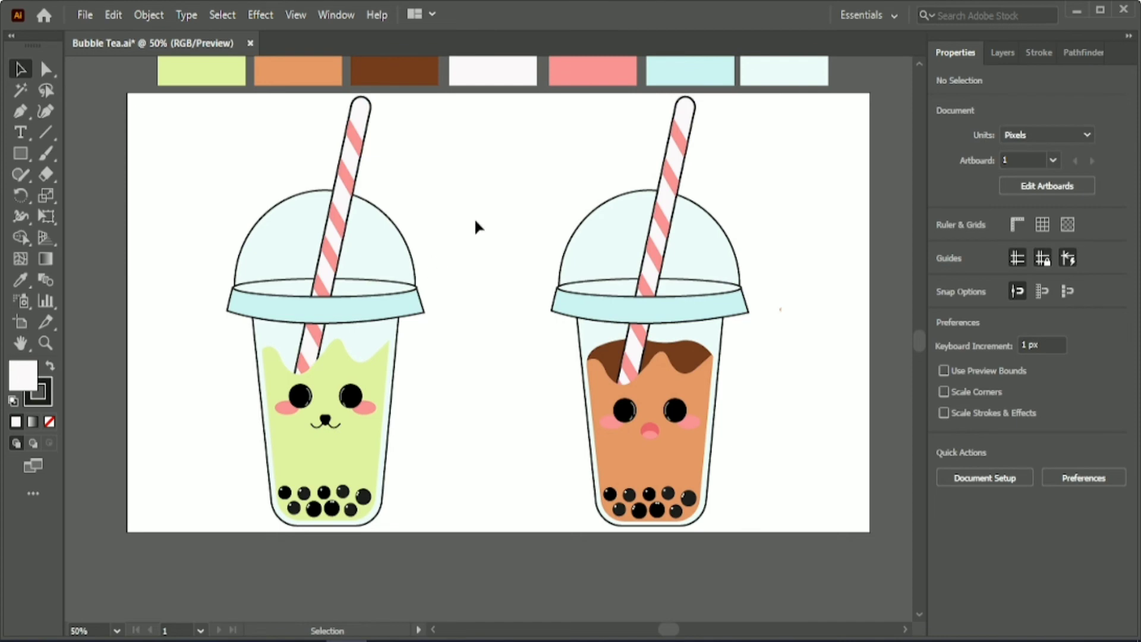
Step: Draw a long curved highlight line with the Pen tool inside the upper-left edge of the green cup's dome lid
{"action": "scroll", "coordinate": [254, 311], "scroll_direction": "up", "scroll_amount": 1}
{"action": "scroll", "coordinate": [124, 321], "scroll_direction": "up", "scroll_amount": 1}
{"action": "scroll", "coordinate": [139, 309], "scroll_direction": "up", "scroll_amount": 2}
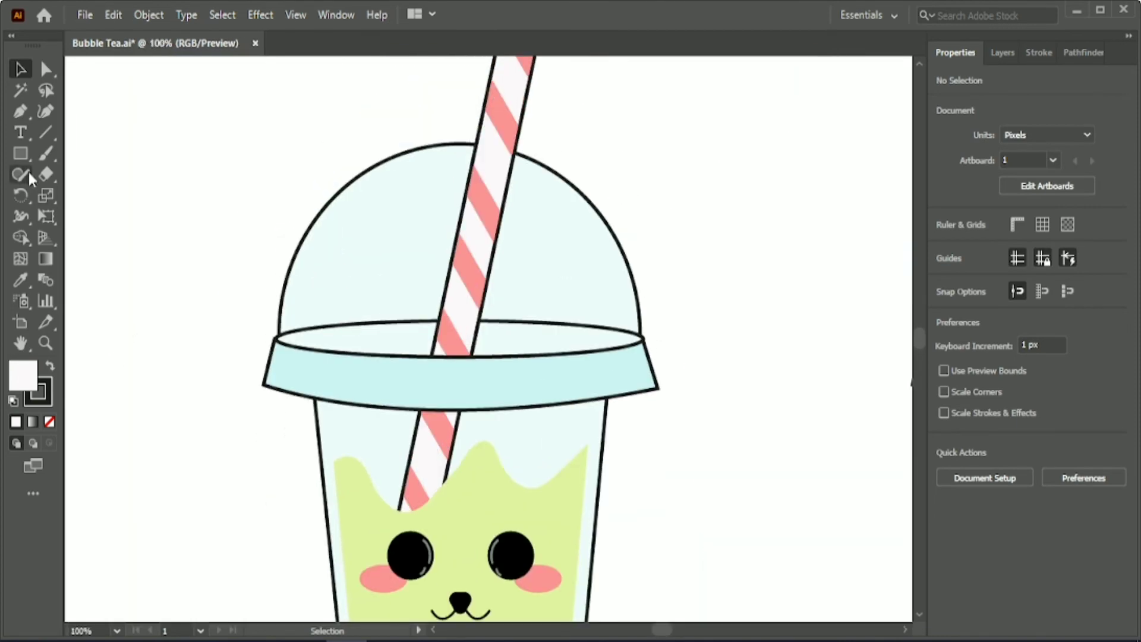
{"action": "left_click", "coordinate": [21, 115]}
{"action": "left_click", "coordinate": [50, 366]}
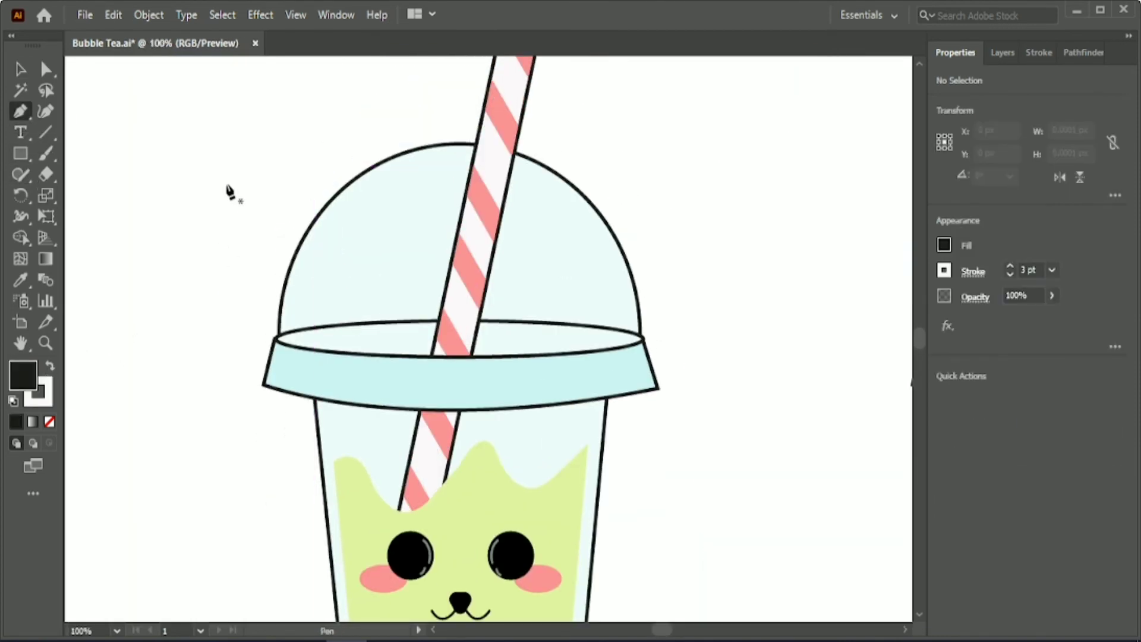
{"action": "scroll", "coordinate": [238, 189], "scroll_direction": "up", "scroll_amount": 1}
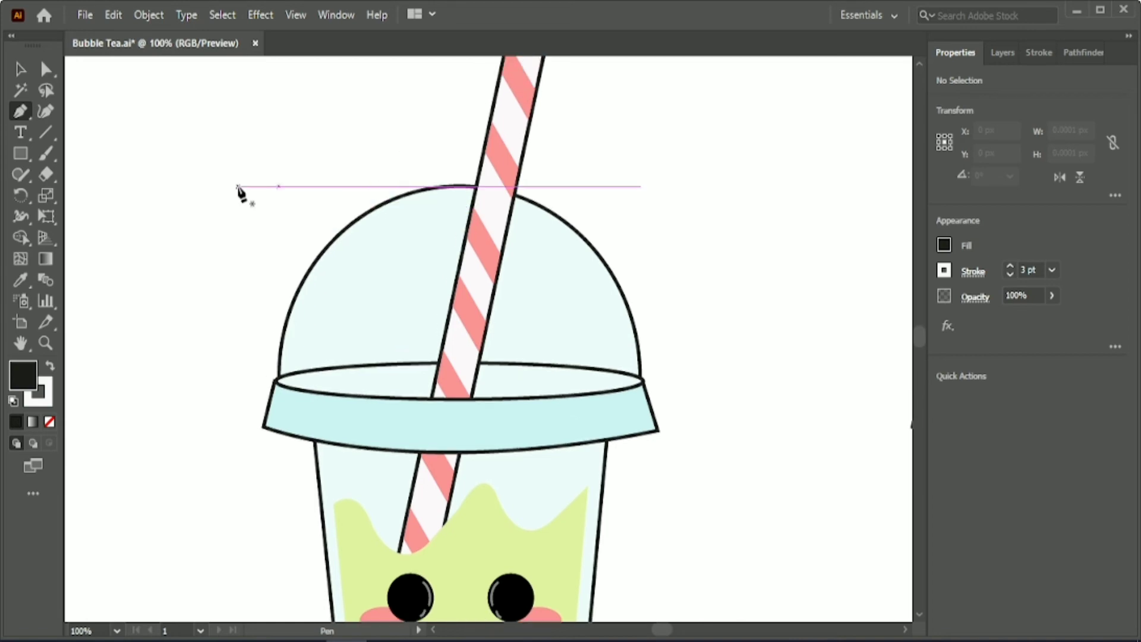
{"action": "left_click", "coordinate": [305, 318]}
{"action": "left_click_drag", "start_coordinate": [422, 207], "coordinate": [520, 180]}
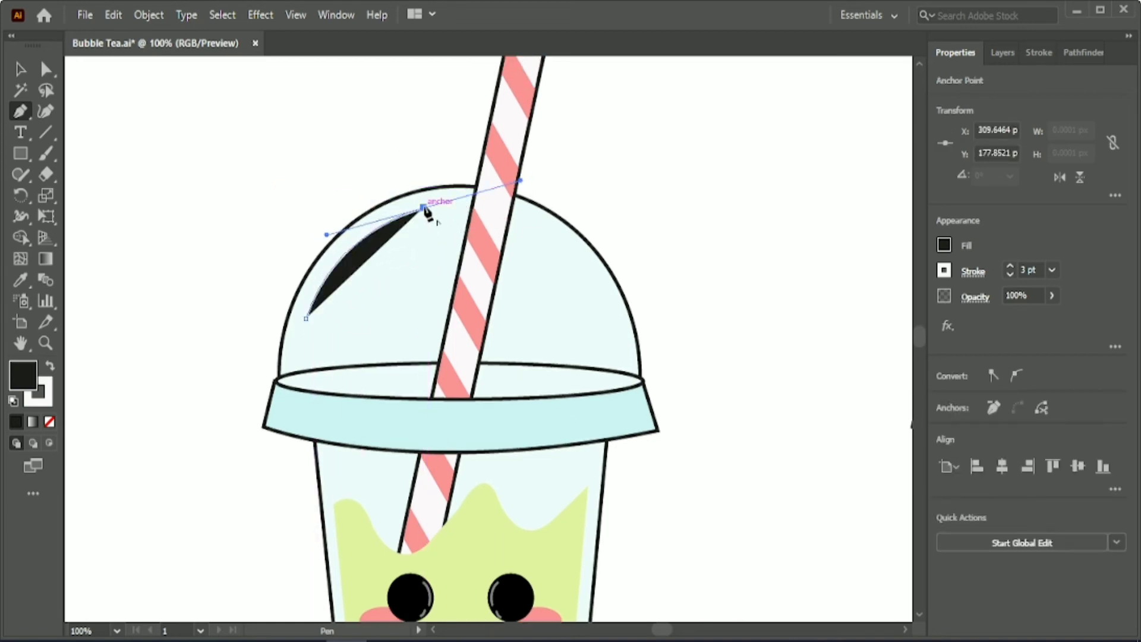
{"action": "left_click", "coordinate": [423, 208]}
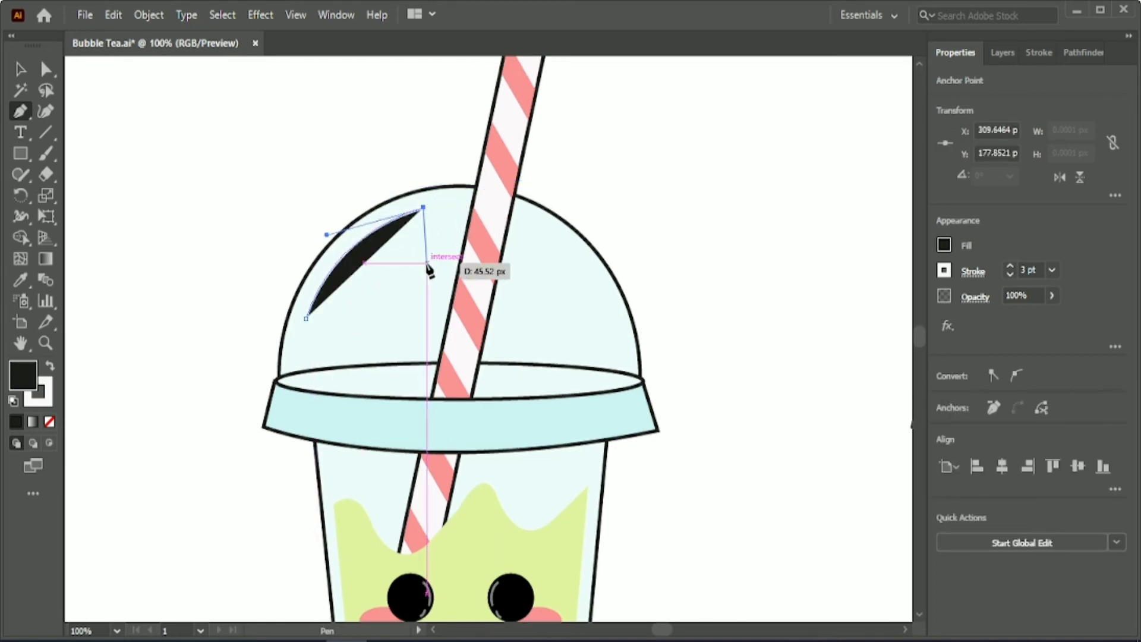
Step: Remove the fill from the highlight curve and give it a black stroke
{"action": "left_click", "coordinate": [944, 244]}
{"action": "left_click", "coordinate": [761, 397]}
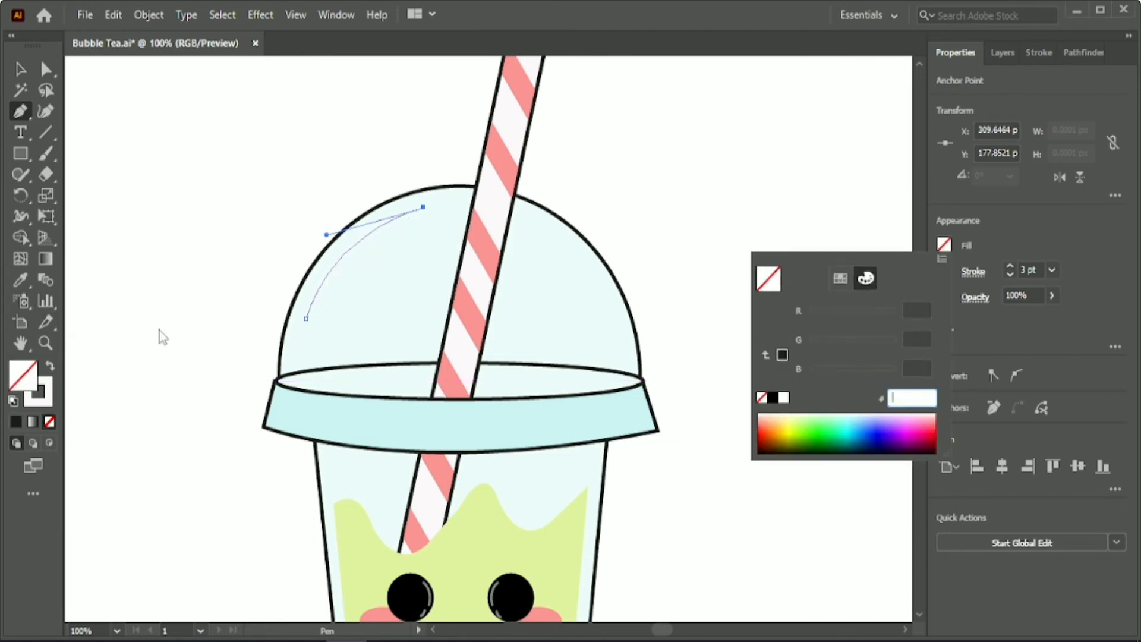
{"action": "left_click", "coordinate": [944, 270]}
{"action": "left_click", "coordinate": [772, 397]}
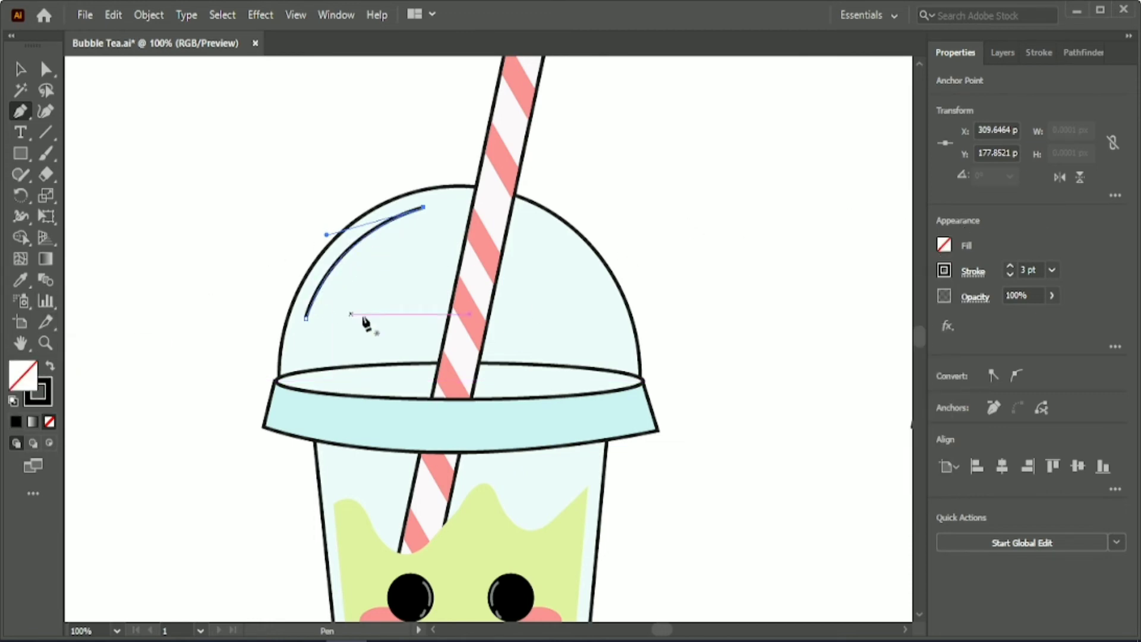
Step: Draw a second, shorter highlight curve parallel to the first one on the inner side of the green cup's lid
{"action": "left_click", "coordinate": [333, 286]}
{"action": "left_click_drag", "start_coordinate": [400, 226], "coordinate": [437, 218]}
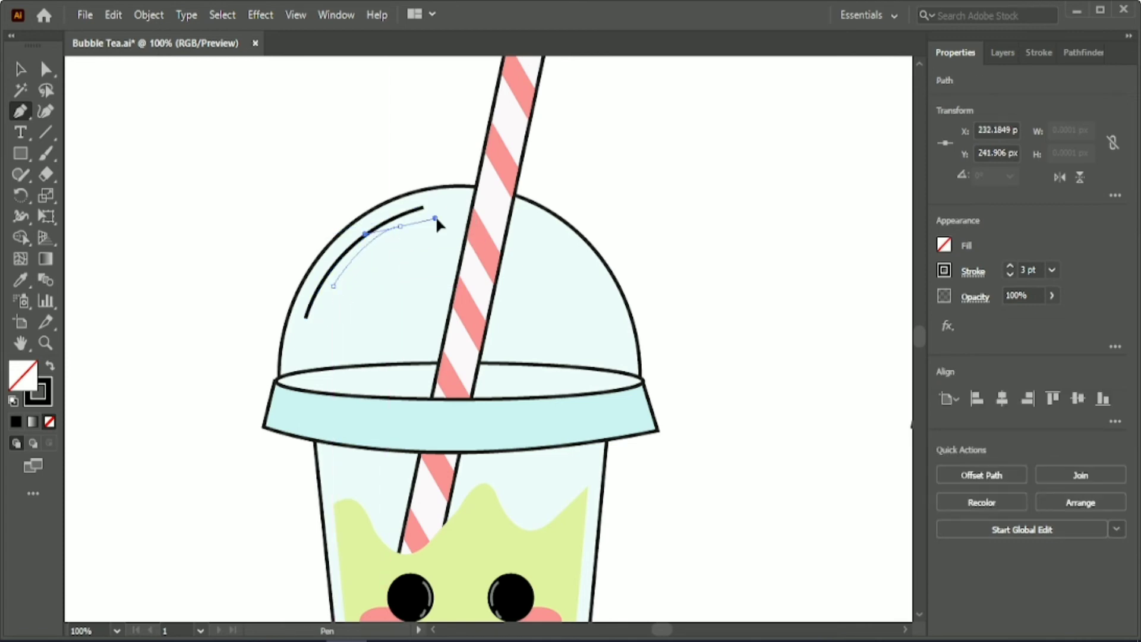
{"action": "left_click", "coordinate": [400, 226]}
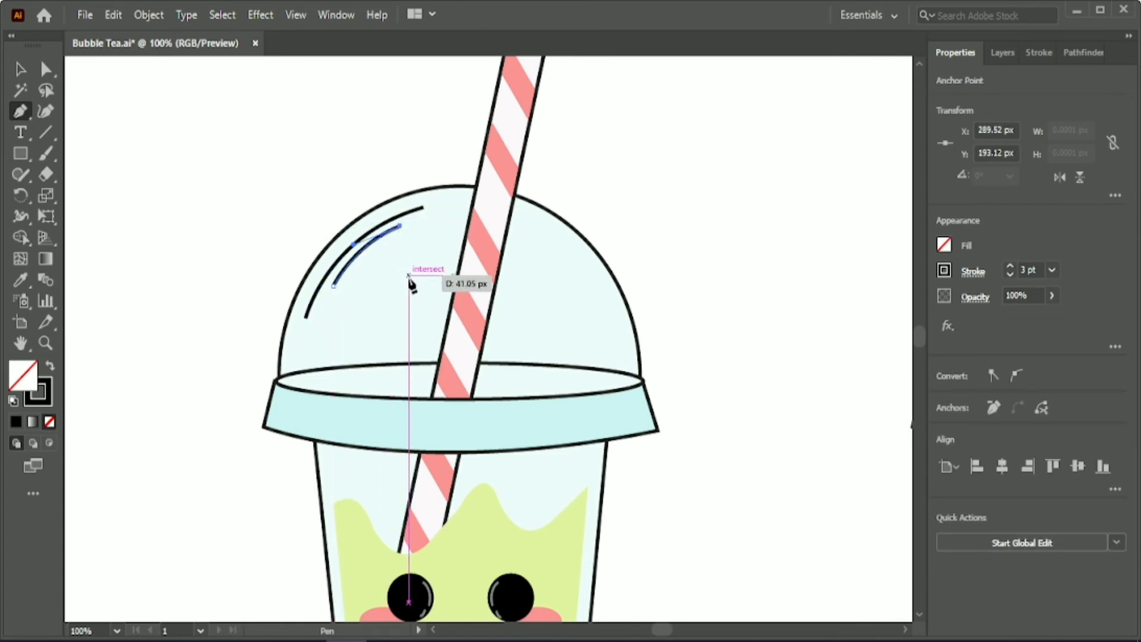
Step: Give both highlight curves on the green cup's lid round caps and round corner joins
{"action": "key", "text": "ctrl"}
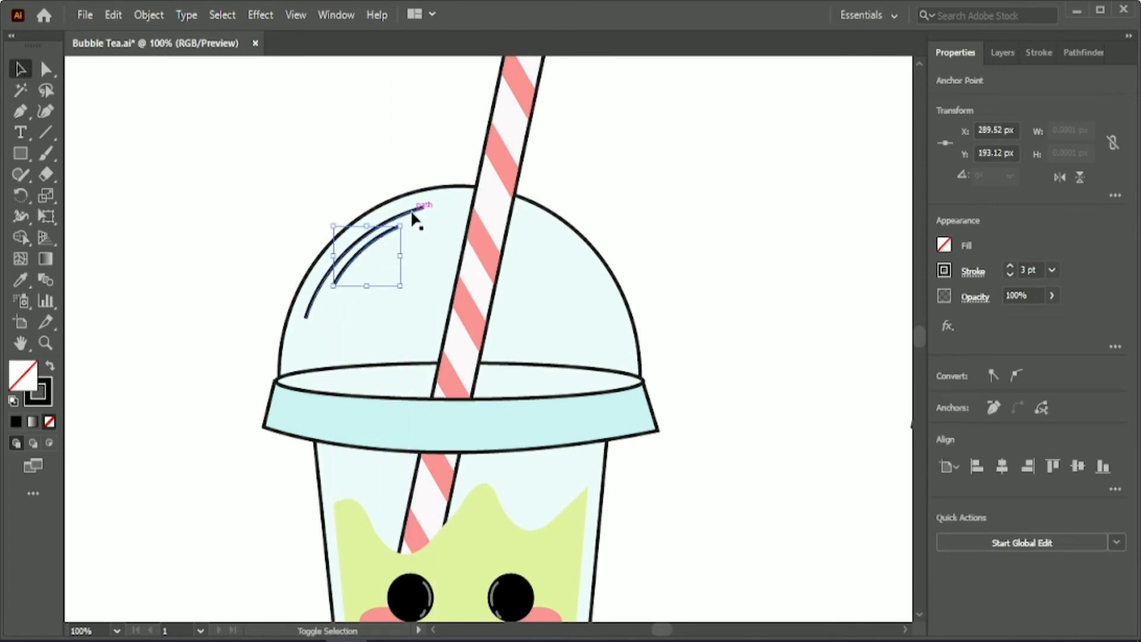
{"action": "left_click", "coordinate": [415, 213], "text": "shift"}
{"action": "left_click", "coordinate": [1041, 53]}
{"action": "left_click", "coordinate": [1029, 129]}
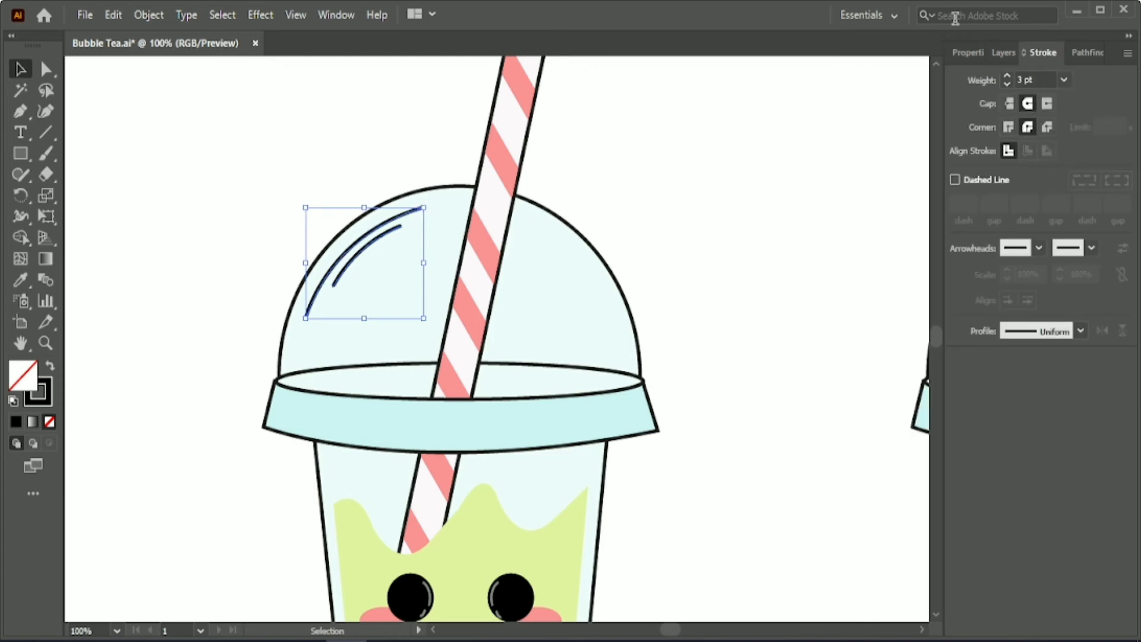
{"action": "left_click", "coordinate": [967, 53]}
Step: Nudge the shorter inner highlight on the green cup's lid slightly down and to the right
{"action": "left_click", "coordinate": [709, 190]}
{"action": "left_click", "coordinate": [356, 256]}
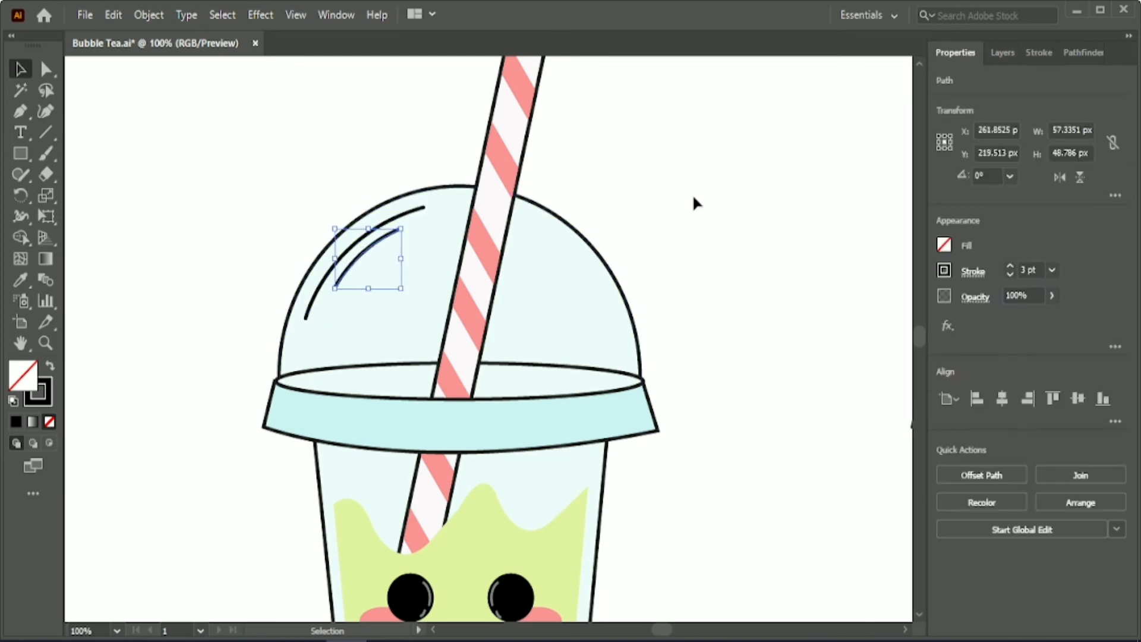
{"action": "left_click", "coordinate": [693, 194]}
Step: Draw two short, staggered highlight curves with the Pen tool inside the right edge of the orange cup's dome lid
{"action": "scroll", "coordinate": [697, 475], "scroll_direction": "down", "scroll_amount": 2}
{"action": "left_click_drag", "start_coordinate": [662, 632], "coordinate": [675, 628]}
{"action": "left_click", "coordinate": [21, 111]}
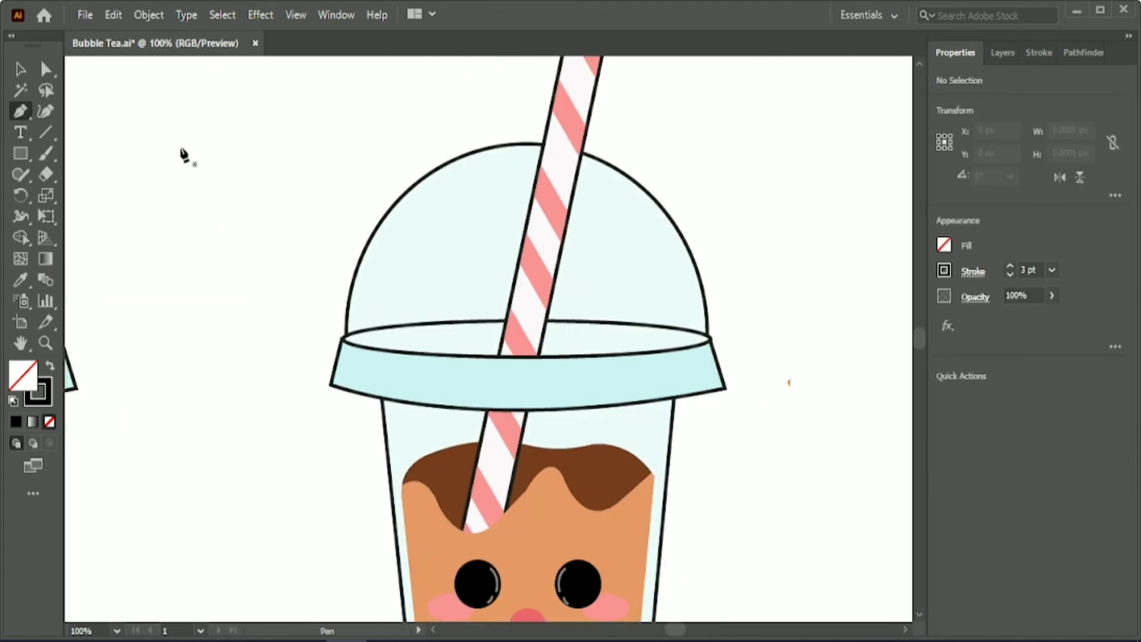
{"action": "left_click_drag", "start_coordinate": [629, 201], "coordinate": [675, 255]}
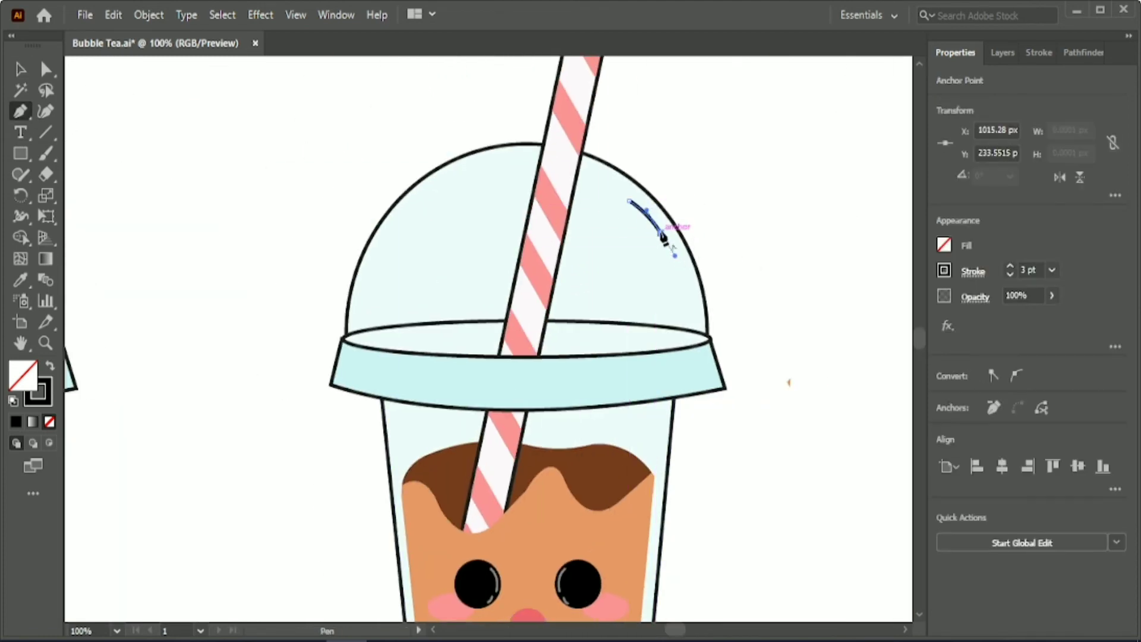
{"action": "left_click", "coordinate": [661, 233]}
{"action": "key", "text": "Escape"}
{"action": "left_click", "coordinate": [645, 229]}
{"action": "left_click_drag", "start_coordinate": [674, 270], "coordinate": [679, 294]}
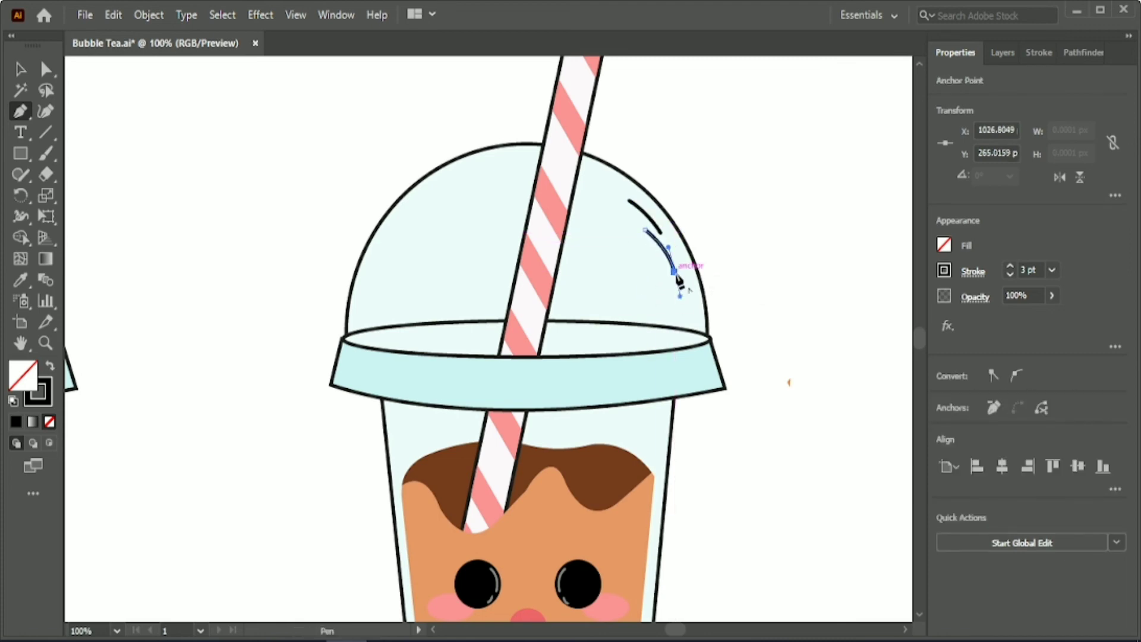
{"action": "key", "text": "Escape"}
Step: Draw one long and one short highlight curve inside the left edge of the orange cup's dome lid
{"action": "left_click", "coordinate": [436, 195]}
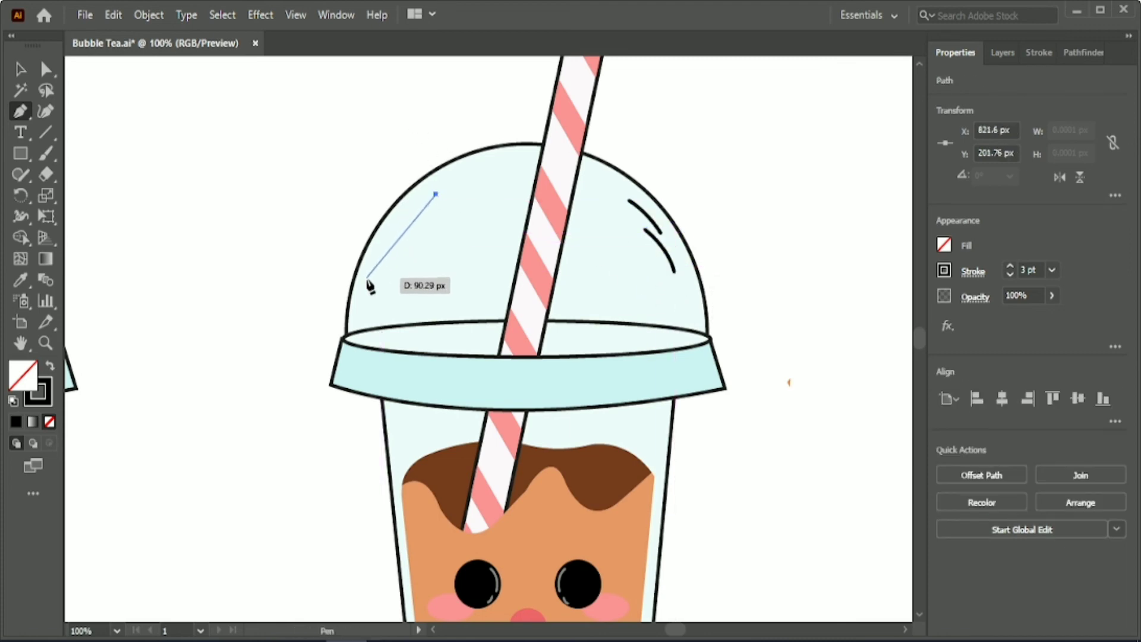
{"action": "left_click", "coordinate": [318, 340]}
{"action": "left_click_drag", "start_coordinate": [318, 339], "coordinate": [351, 351]}
{"action": "left_click", "coordinate": [366, 283]}
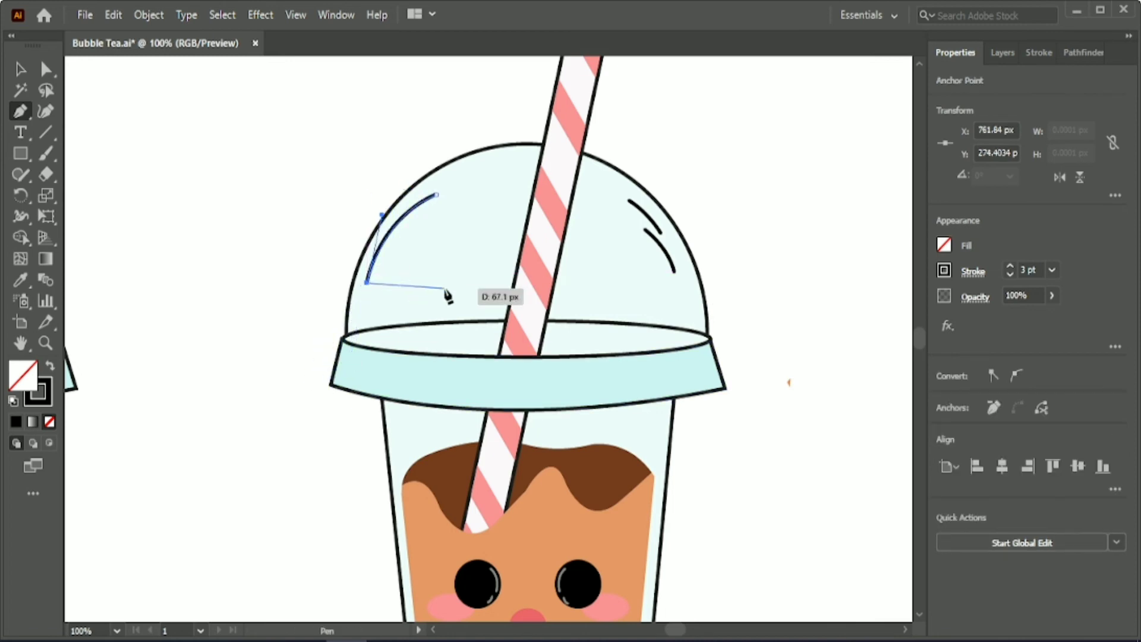
{"action": "key", "text": "Escape"}
{"action": "left_click_drag", "start_coordinate": [398, 250], "coordinate": [384, 290]}
{"action": "left_click", "coordinate": [388, 274]}
{"action": "key", "text": "Escape"}
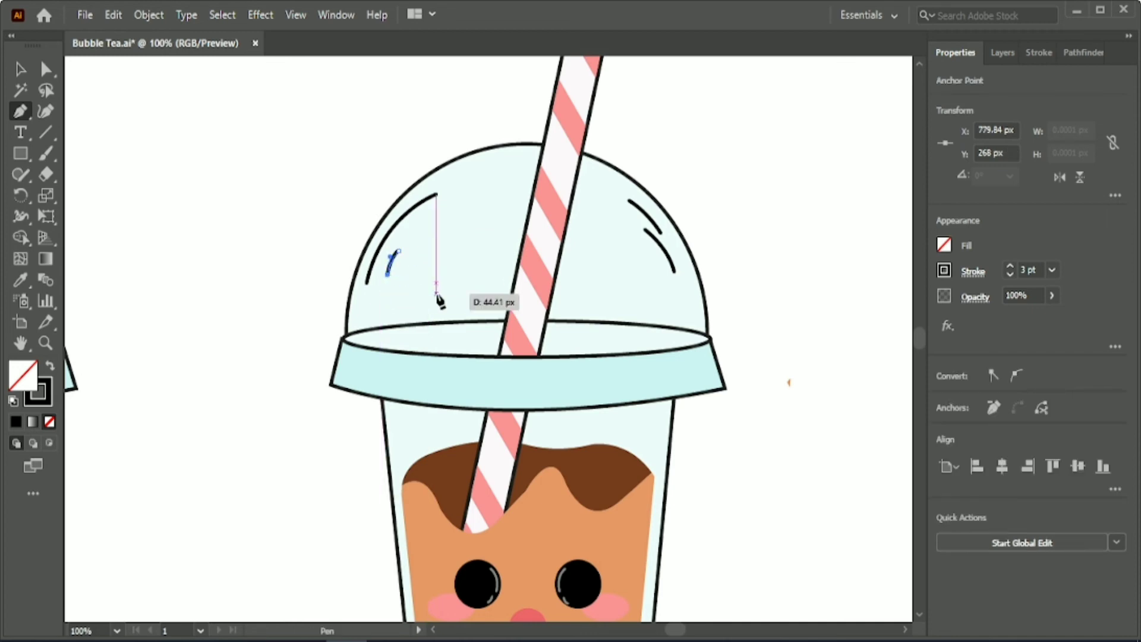
Step: Nudge the short left highlight on the orange cup's lid slightly and rotate the long one by about 3.3°
{"action": "key", "text": "v"}
{"action": "left_click", "coordinate": [197, 162]}
{"action": "left_click", "coordinate": [389, 267]}
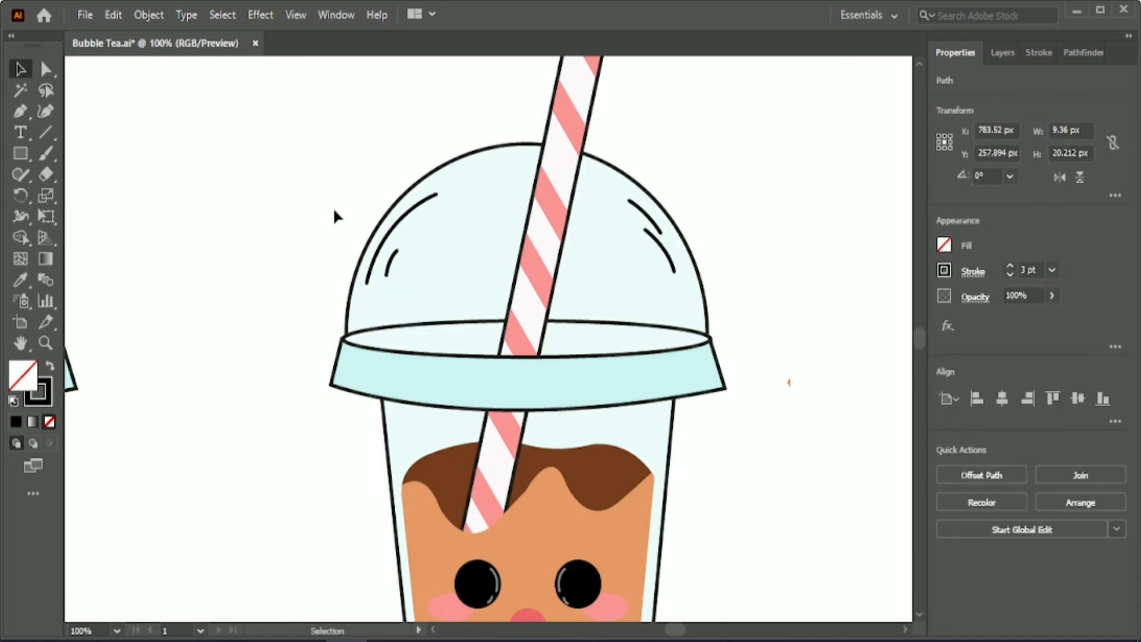
{"action": "left_click", "coordinate": [334, 209]}
{"action": "left_click", "coordinate": [406, 216]}
{"action": "left_click_drag", "start_coordinate": [442, 287], "coordinate": [445, 282]}
{"action": "left_click", "coordinate": [319, 205]}
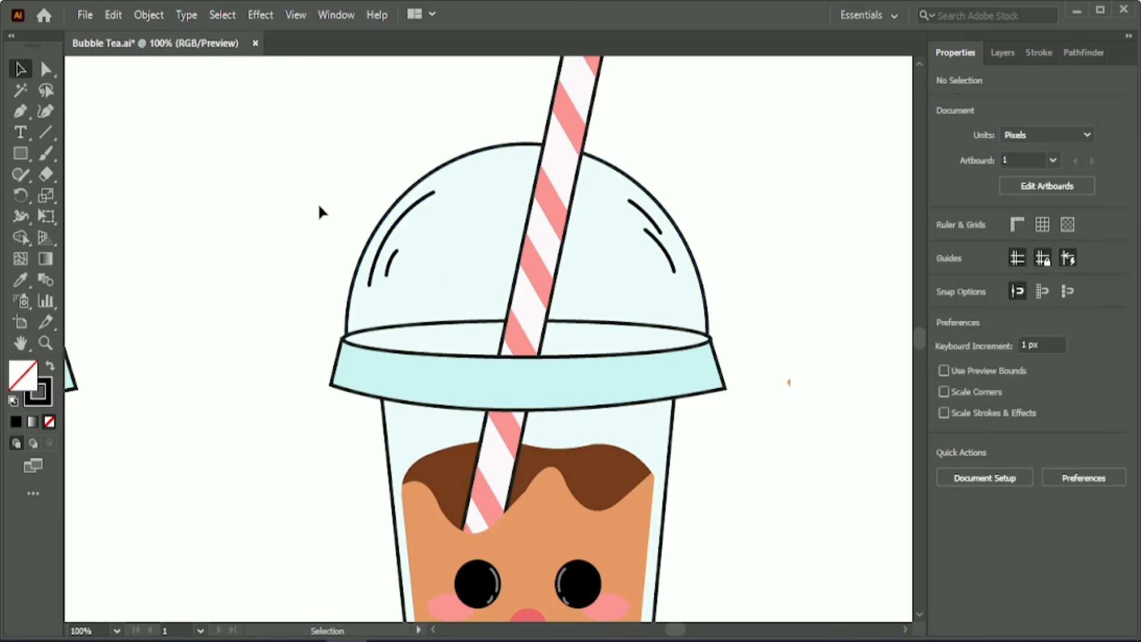
Step: Reduce the stroke weight of all the highlight lines on both cup lids
{"action": "left_click", "coordinate": [384, 244]}
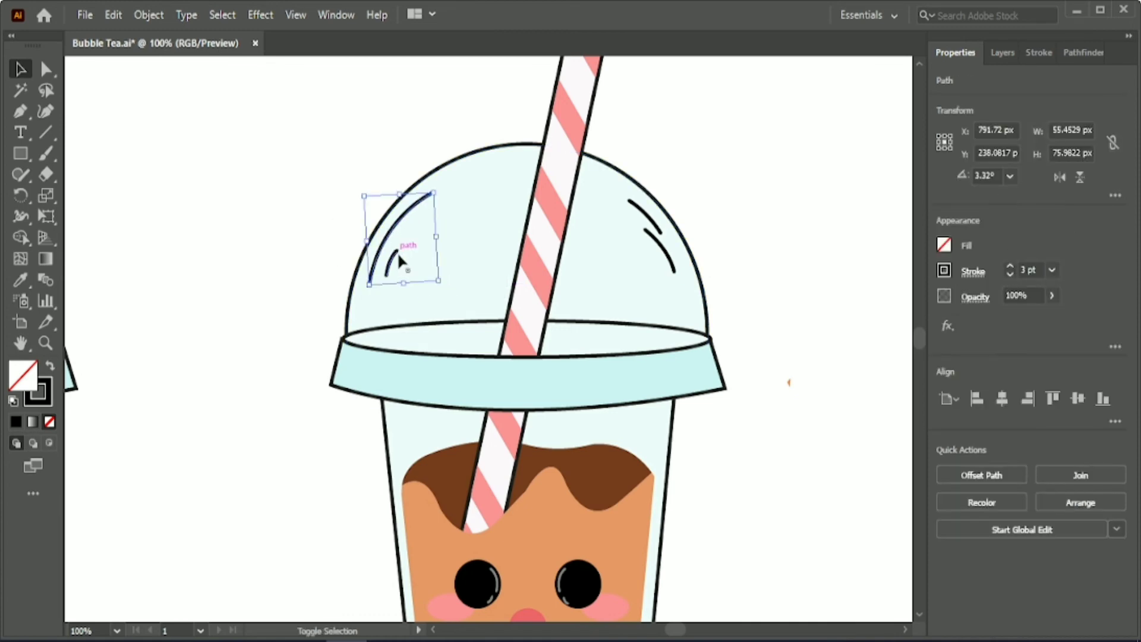
{"action": "left_click", "coordinate": [661, 255], "text": "shift"}
{"action": "scroll", "coordinate": [662, 275], "scroll_direction": "down", "scroll_amount": 2}
{"action": "left_click", "coordinate": [227, 239], "text": "shift"}
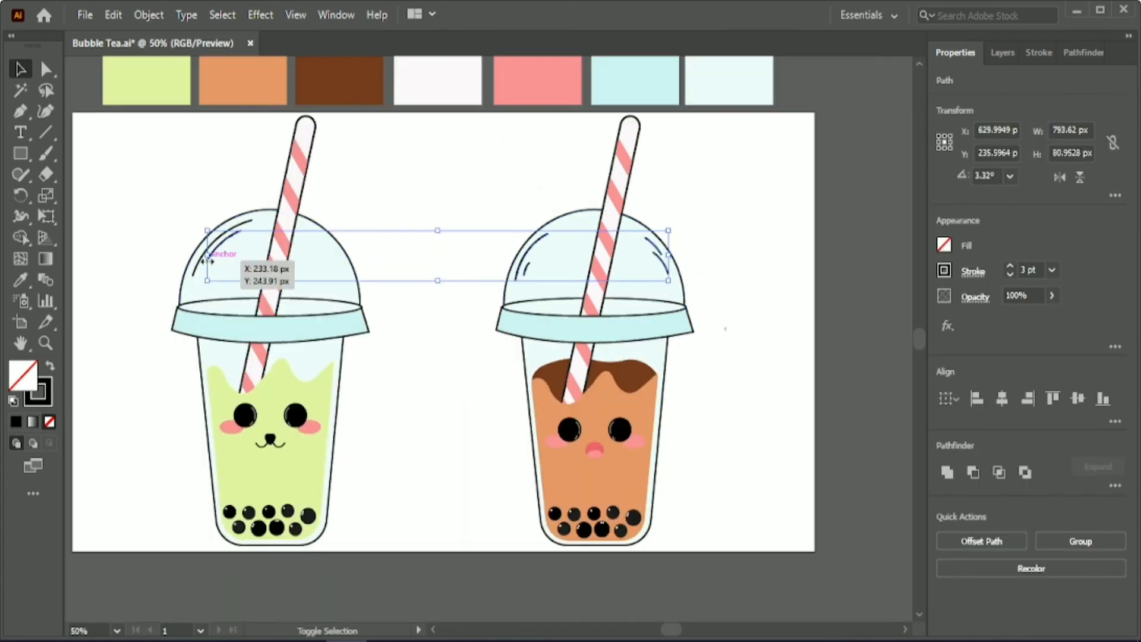
{"action": "left_click", "coordinate": [196, 275], "text": "shift"}
{"action": "left_click", "coordinate": [1028, 270]}
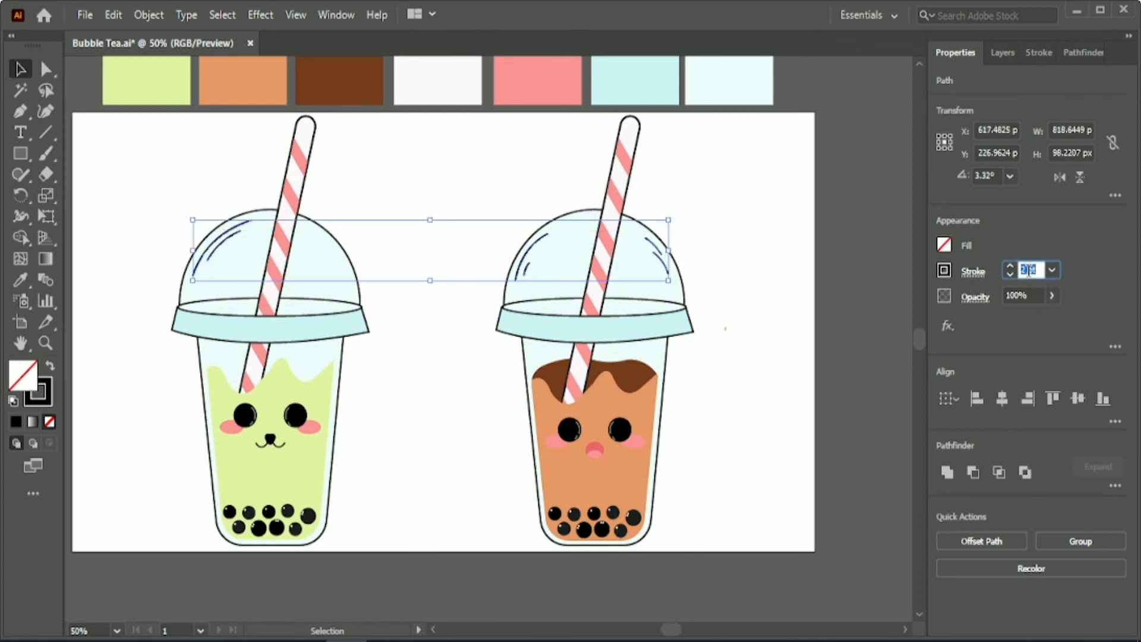
{"action": "left_click", "coordinate": [721, 369]}
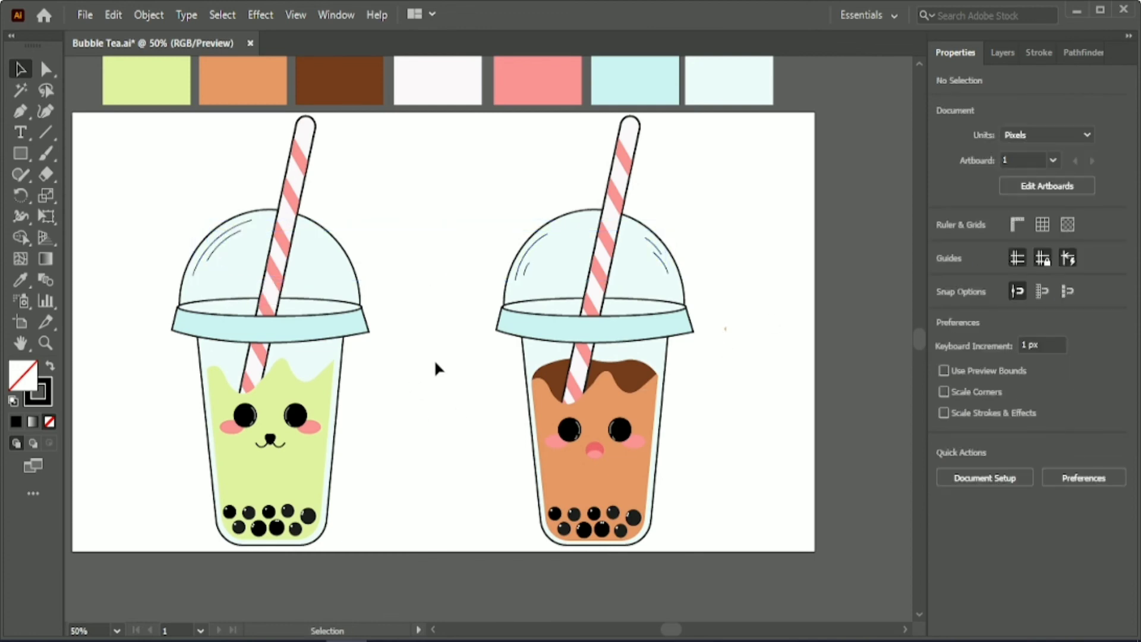
Step: Group all parts of the green cup, then group all parts of the orange cup separately
{"action": "left_click_drag", "start_coordinate": [684, 631], "coordinate": [668, 629]}
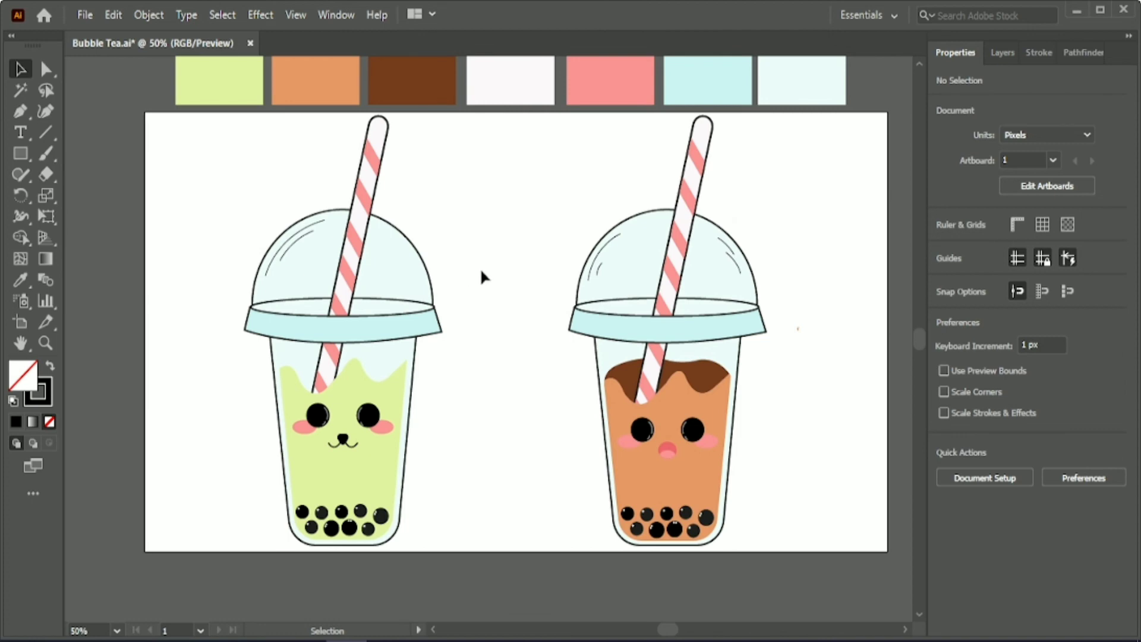
{"action": "left_click_drag", "start_coordinate": [247, 208], "coordinate": [435, 583]}
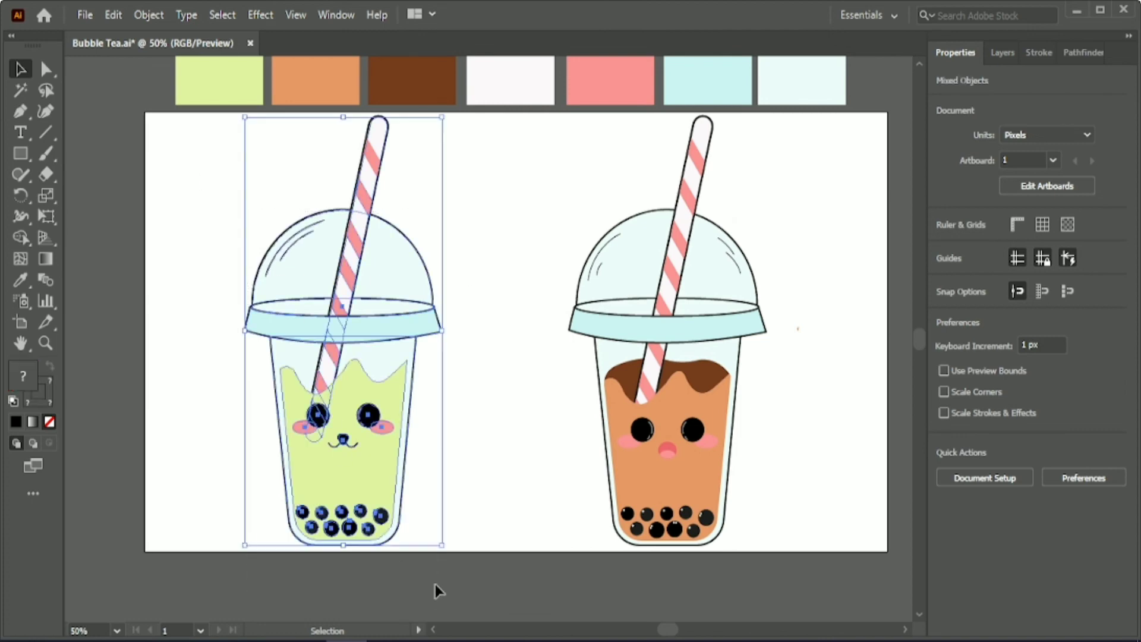
{"action": "left_click", "coordinate": [218, 121]}
{"action": "left_click_drag", "start_coordinate": [466, 492], "coordinate": [467, 493]}
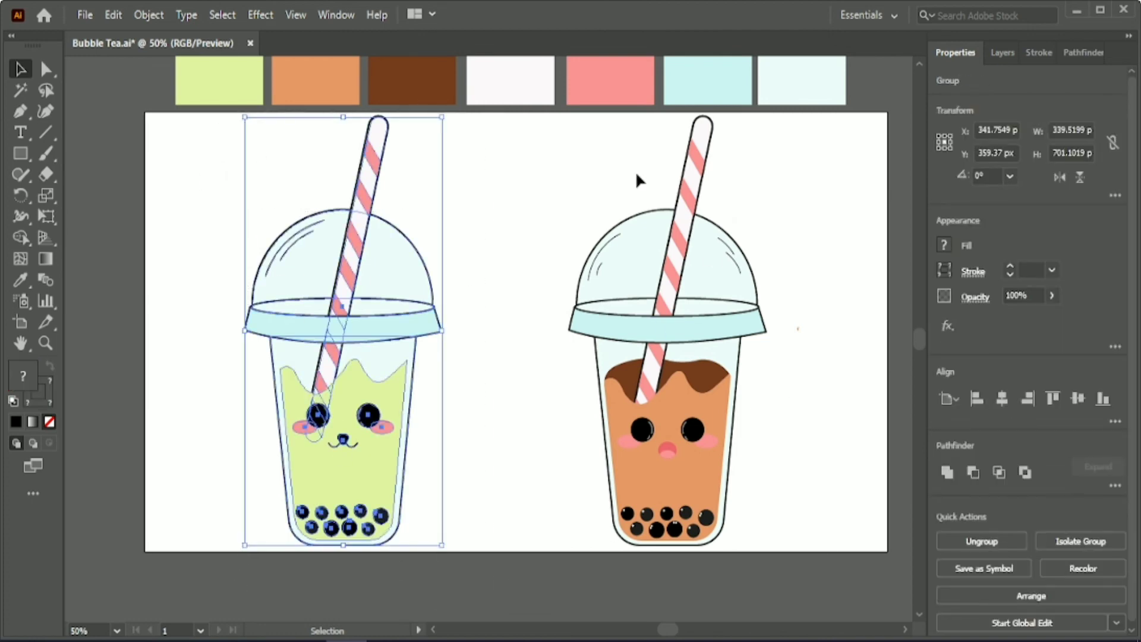
{"action": "left_click_drag", "start_coordinate": [576, 112], "coordinate": [806, 545]}
{"action": "left_click", "coordinate": [833, 418]}
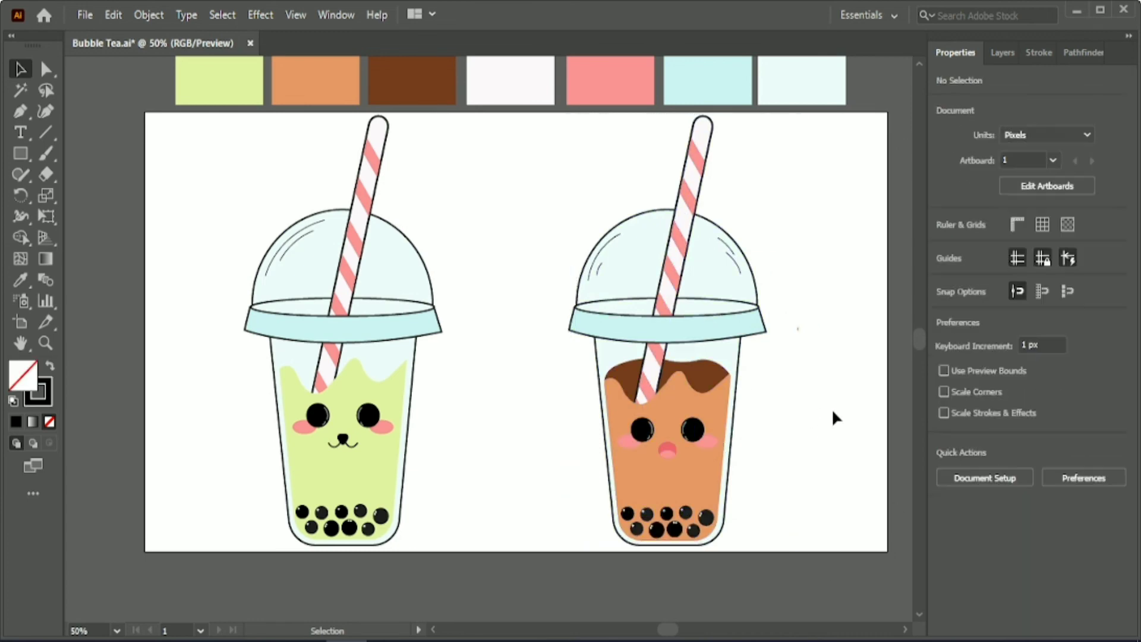
Step: Draw an upright rectangle about 50 by 134 px between the two straws and fill it with the pink swatch colour
{"action": "scroll", "coordinate": [818, 245], "scroll_direction": "up", "scroll_amount": 1}
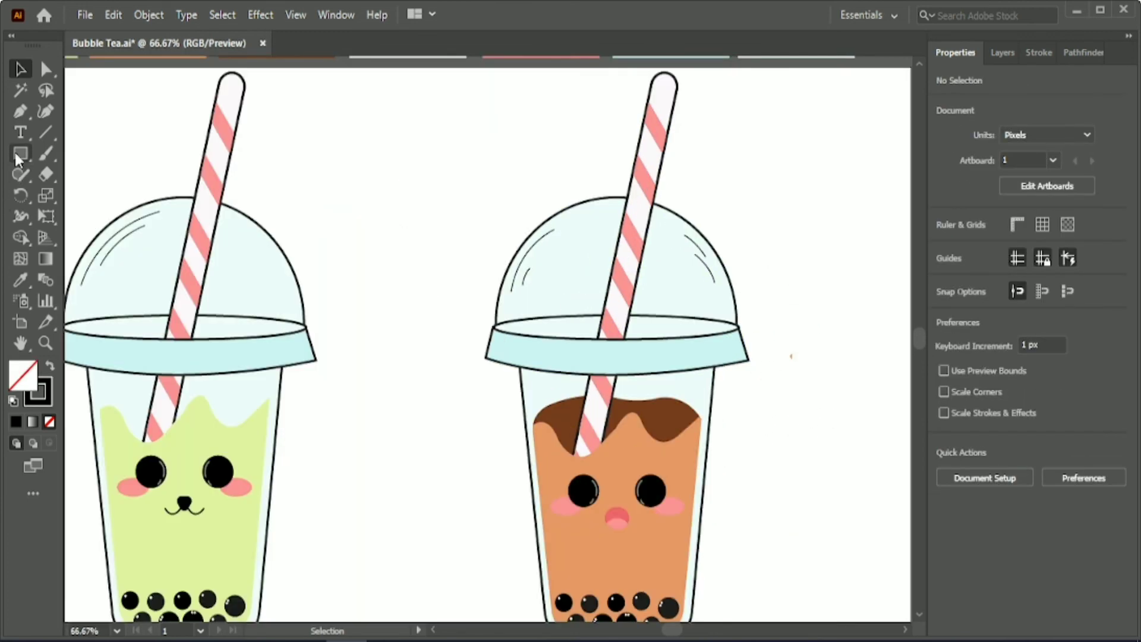
{"action": "left_click_drag", "start_coordinate": [16, 152], "coordinate": [63, 158]}
{"action": "left_click_drag", "start_coordinate": [407, 128], "coordinate": [447, 236]}
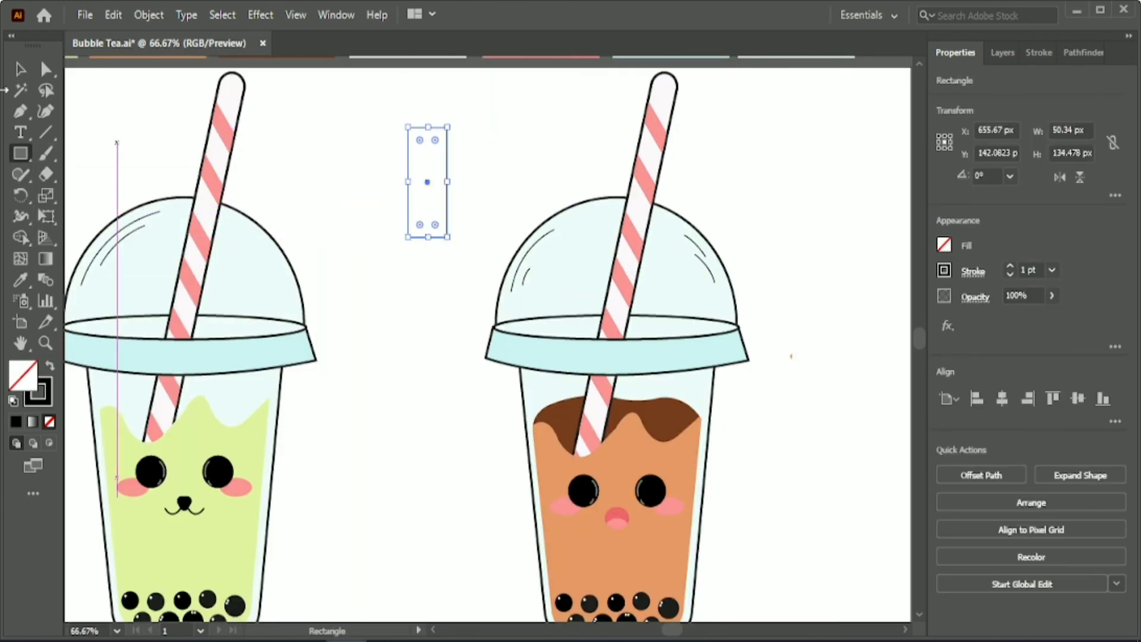
{"action": "scroll", "coordinate": [535, 127], "scroll_direction": "up", "scroll_amount": 2}
{"action": "left_click", "coordinate": [535, 127]}
{"action": "key", "text": "v"}
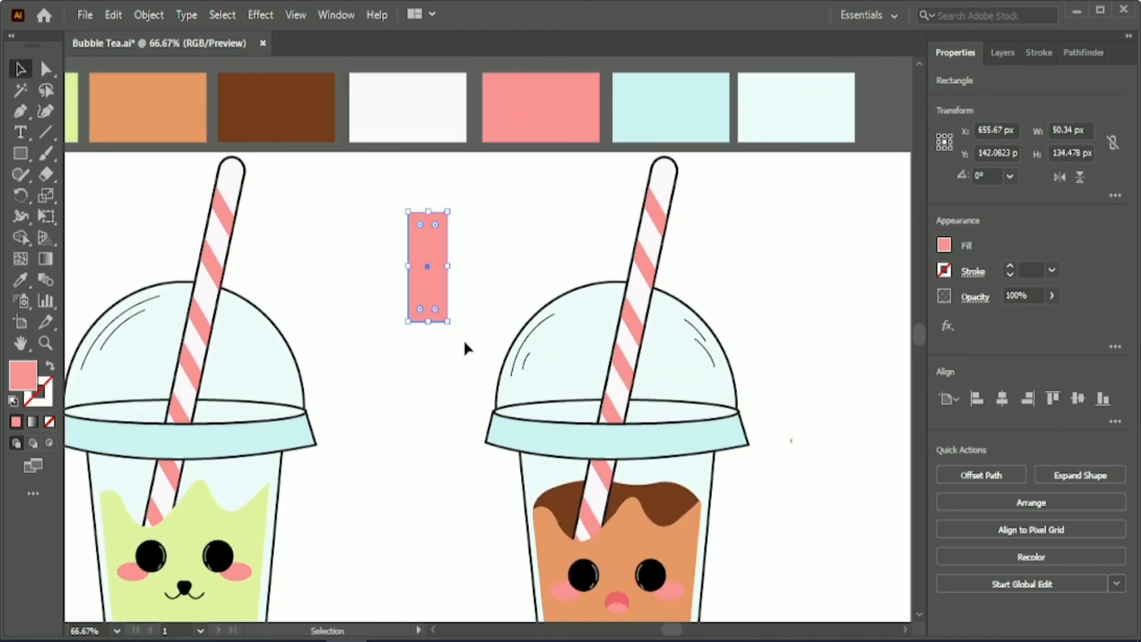
Step: Form an X from the pink rectangle and a copy, both set diagonally, and align their centres horizontally and vertically
{"action": "left_click_drag", "start_coordinate": [453, 328], "coordinate": [482, 321]}
{"action": "left_click_drag", "start_coordinate": [430, 267], "coordinate": [395, 303]}
{"action": "left_click_drag", "start_coordinate": [416, 366], "coordinate": [346, 352]}
{"action": "left_click_drag", "start_coordinate": [357, 232], "coordinate": [398, 290]}
{"action": "left_click", "coordinate": [1002, 398]}
{"action": "left_click", "coordinate": [1078, 398]}
{"action": "left_click", "coordinate": [503, 240]}
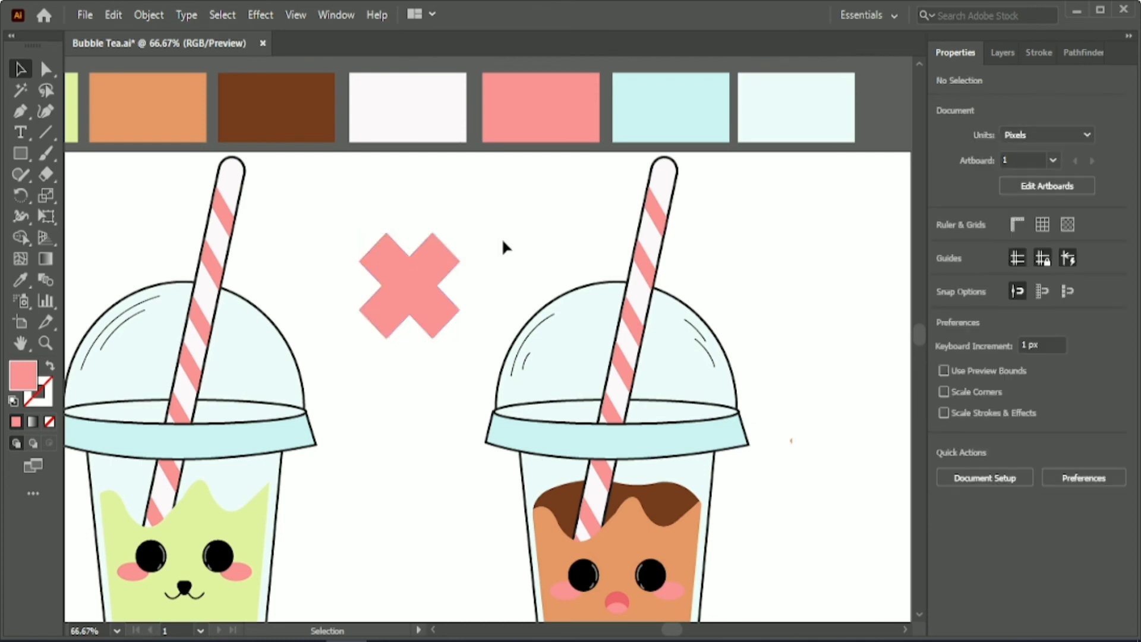
Step: Round the corners of both crossed pink rectangles fully
{"action": "left_click_drag", "start_coordinate": [345, 204], "coordinate": [470, 347]}
{"action": "left_click", "coordinate": [46, 69]}
{"action": "left_click_drag", "start_coordinate": [378, 269], "coordinate": [421, 306]}
{"action": "left_click", "coordinate": [405, 217]}
{"action": "key", "text": "v"}
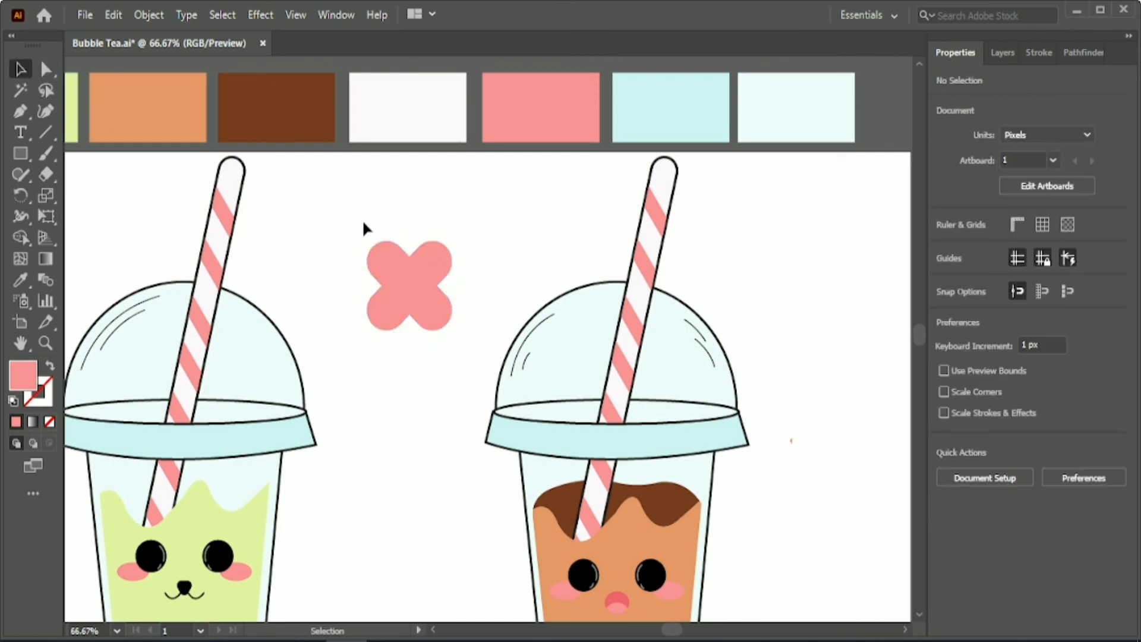
Step: Cut the two lower arms off the pink X with Shape Builder and merge the remaining pieces into a heart
{"action": "left_click", "coordinate": [380, 261]}
{"action": "left_click", "coordinate": [21, 237]}
{"action": "left_click", "coordinate": [376, 320], "text": "alt"}
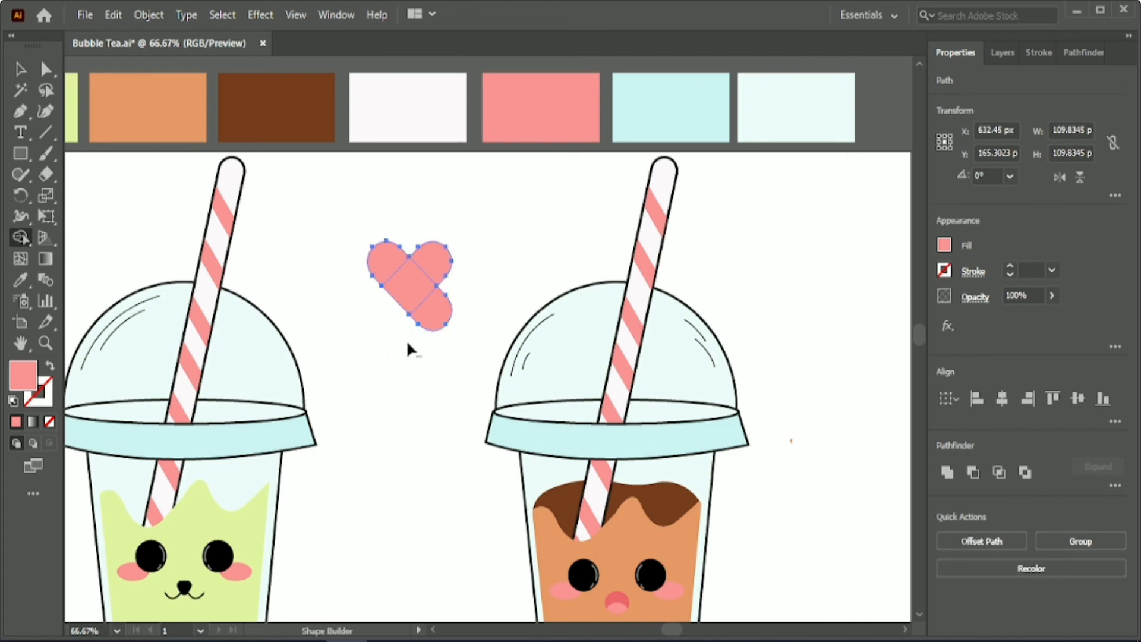
{"action": "left_click_drag", "start_coordinate": [425, 254], "coordinate": [477, 281]}
Step: Move the pink heart to the empty area right of the orange cup's straw, above the lid
{"action": "left_click", "coordinate": [21, 69]}
{"action": "left_click_drag", "start_coordinate": [606, 264], "coordinate": [769, 258]}
{"action": "left_click_drag", "start_coordinate": [487, 268], "coordinate": [775, 257]}
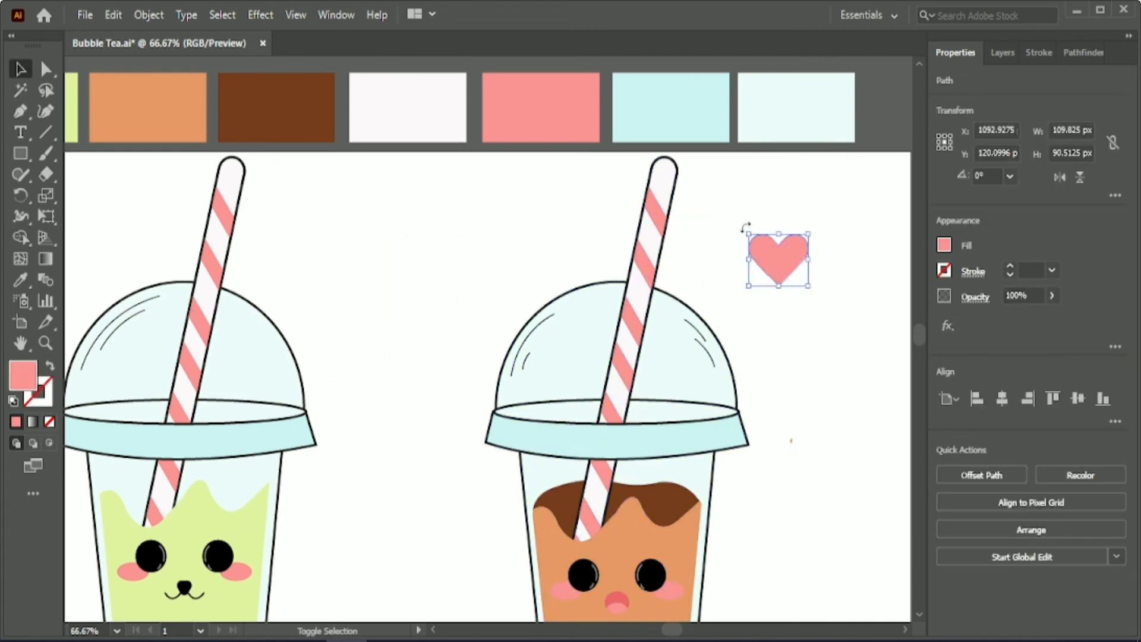
Step: Shrink the pink heart slightly and tilt it about 14° clockwise beside the orange cup's straw
{"action": "scroll", "coordinate": [758, 281], "scroll_direction": "up", "scroll_amount": 1}
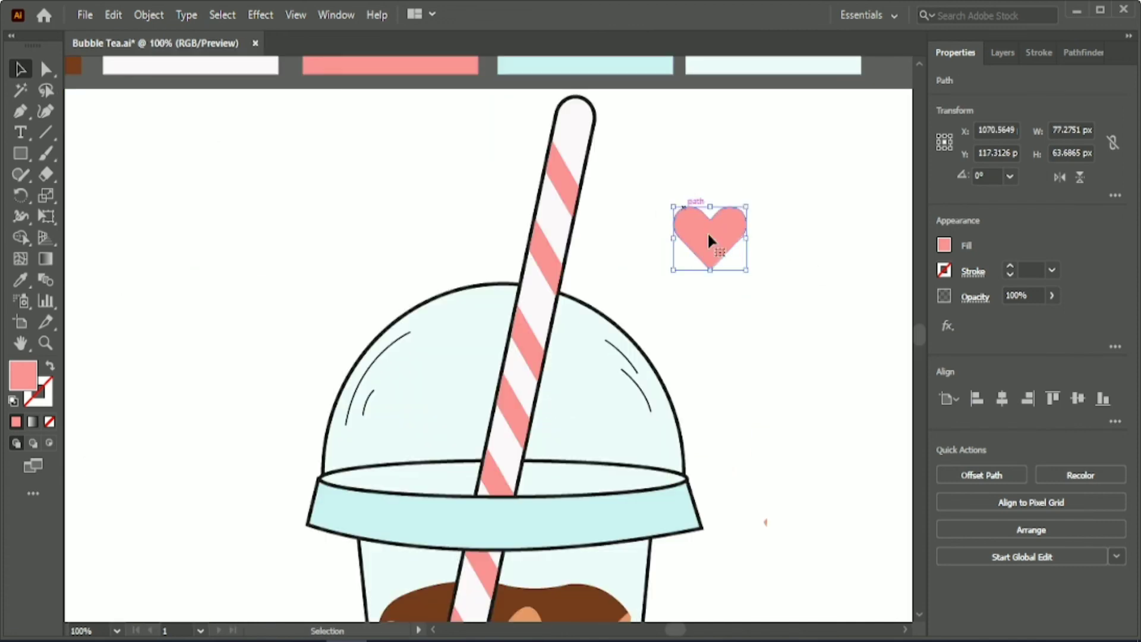
{"action": "left_click_drag", "start_coordinate": [752, 247], "coordinate": [746, 287]}
{"action": "left_click", "coordinate": [654, 133]}
Step: Draw a short curved highlight line with the Pen tool inside the heart's upper-left lobe
{"action": "key", "text": "p"}
{"action": "scroll", "coordinate": [754, 306], "scroll_direction": "up", "scroll_amount": 2}
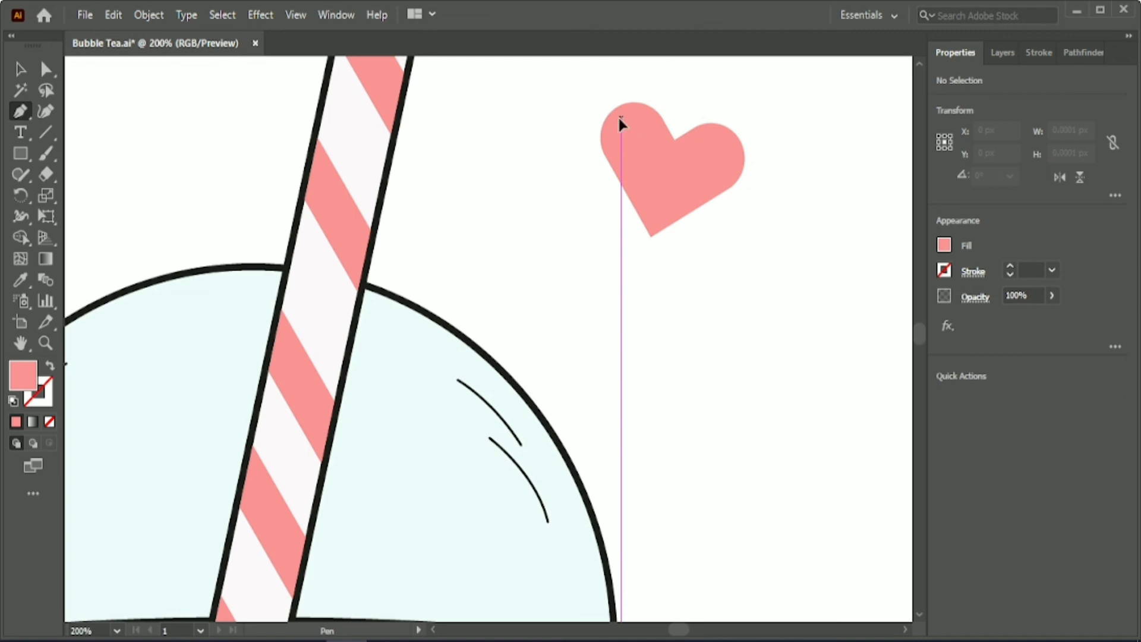
{"action": "left_click", "coordinate": [621, 118]}
{"action": "left_click", "coordinate": [612, 147]}
{"action": "left_click_drag", "start_coordinate": [613, 170], "coordinate": [613, 169]}
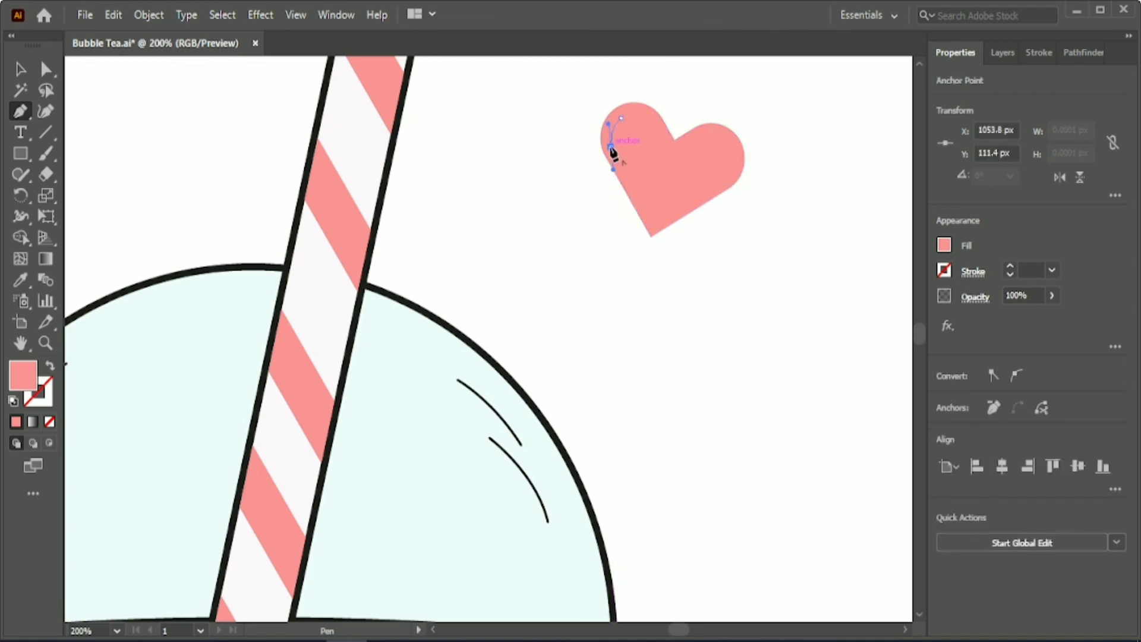
{"action": "left_click", "coordinate": [611, 147]}
Step: Give the heart's highlight line a white 3 pt stroke with rounded ends and no fill
{"action": "left_click", "coordinate": [944, 245]}
{"action": "left_click", "coordinate": [783, 397]}
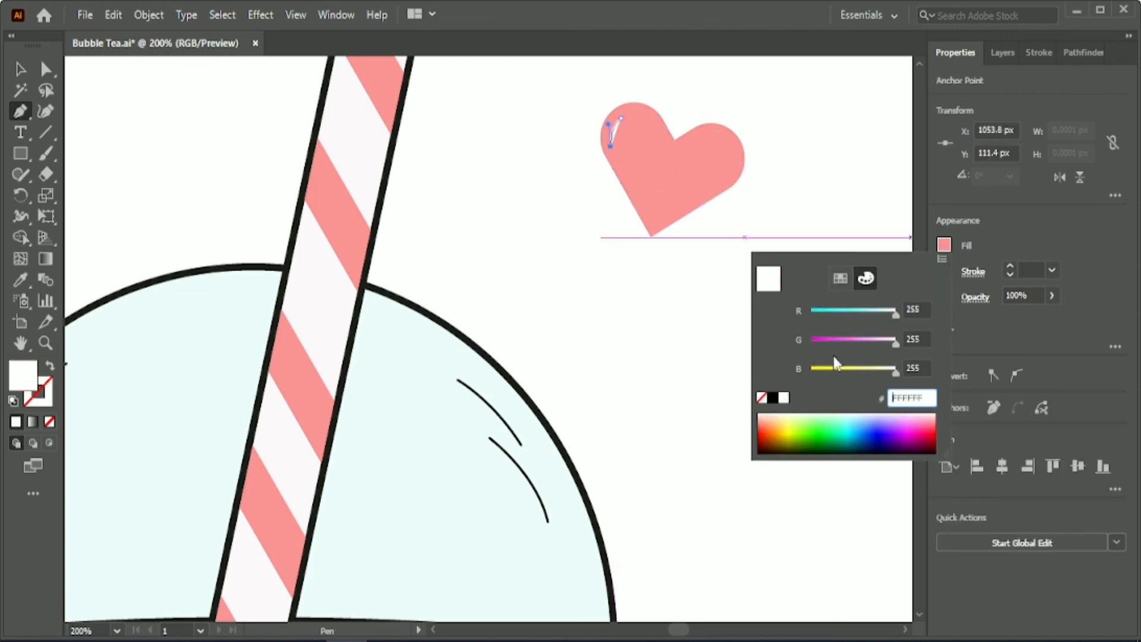
{"action": "left_click", "coordinate": [49, 367]}
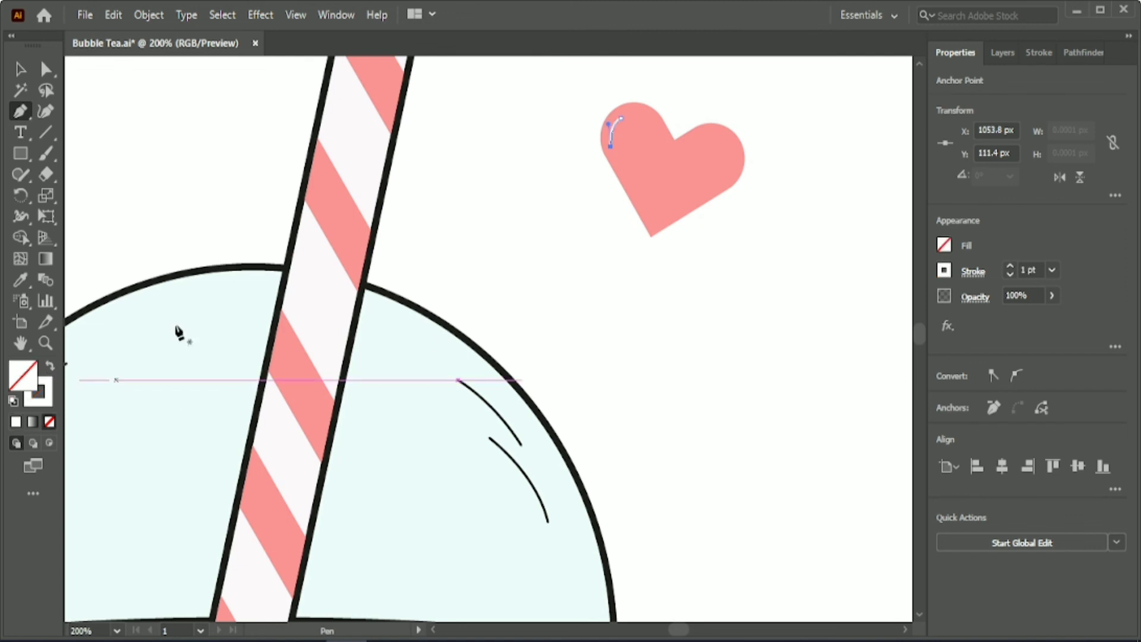
{"action": "left_click", "coordinate": [1039, 53]}
{"action": "left_click", "coordinate": [955, 52]}
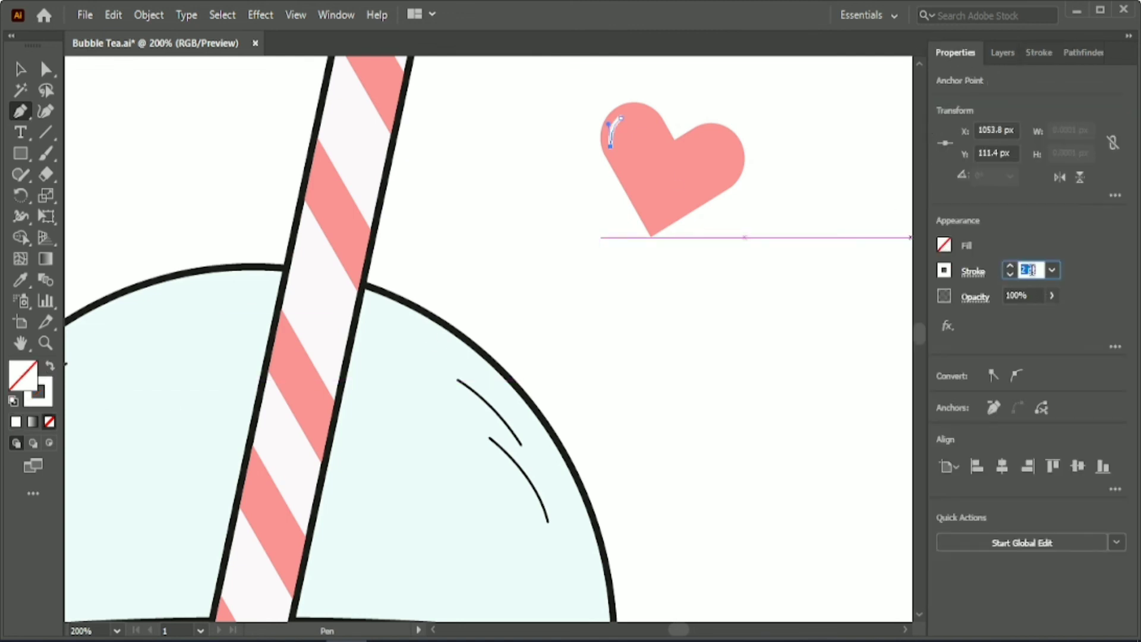
{"action": "key", "text": "Up"}
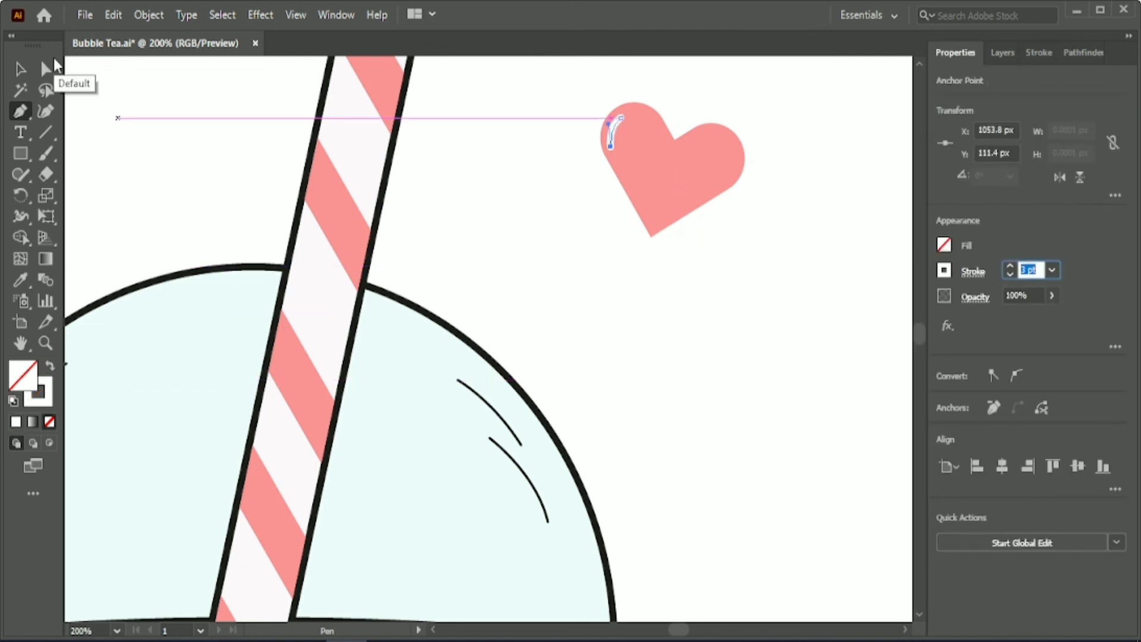
Step: Round the pointed bottom tip of the pink heart by direct selection of its corner
{"action": "left_click", "coordinate": [21, 69]}
{"action": "left_click", "coordinate": [666, 184]}
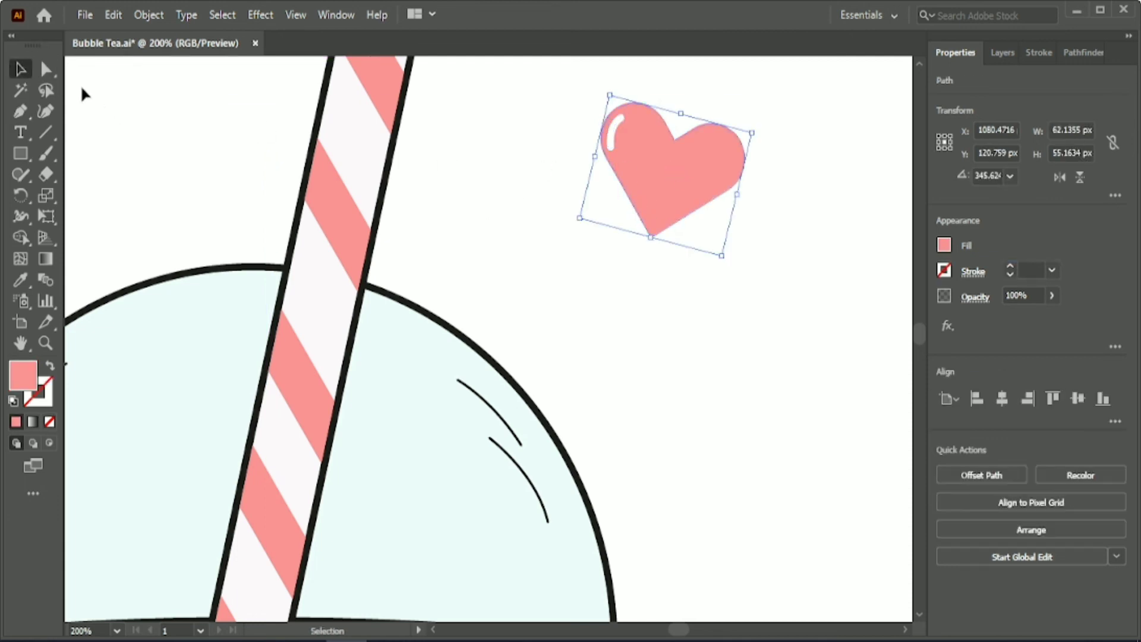
{"action": "left_click", "coordinate": [46, 69]}
{"action": "left_click_drag", "start_coordinate": [655, 223], "coordinate": [643, 268]}
{"action": "left_click", "coordinate": [655, 225]}
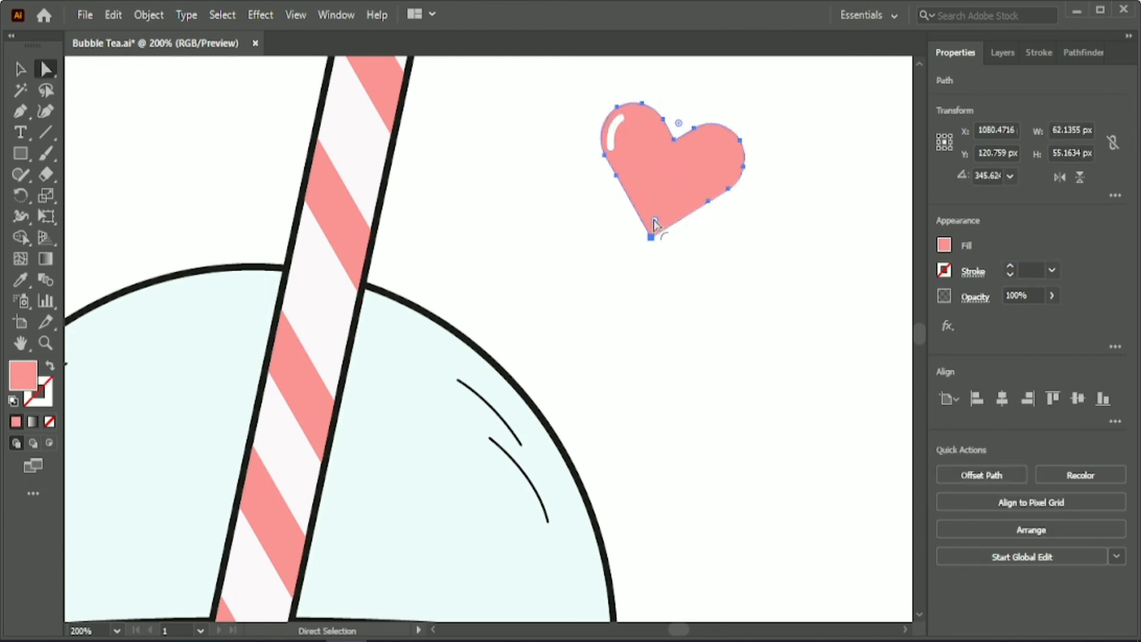
{"action": "left_click_drag", "start_coordinate": [655, 224], "coordinate": [657, 209]}
{"action": "left_click", "coordinate": [553, 196]}
Step: Group the heart with its highlight and place it just outside the upper-right curve of the orange cup's dome lid
{"action": "key", "text": "v"}
{"action": "left_click", "coordinate": [654, 161]}
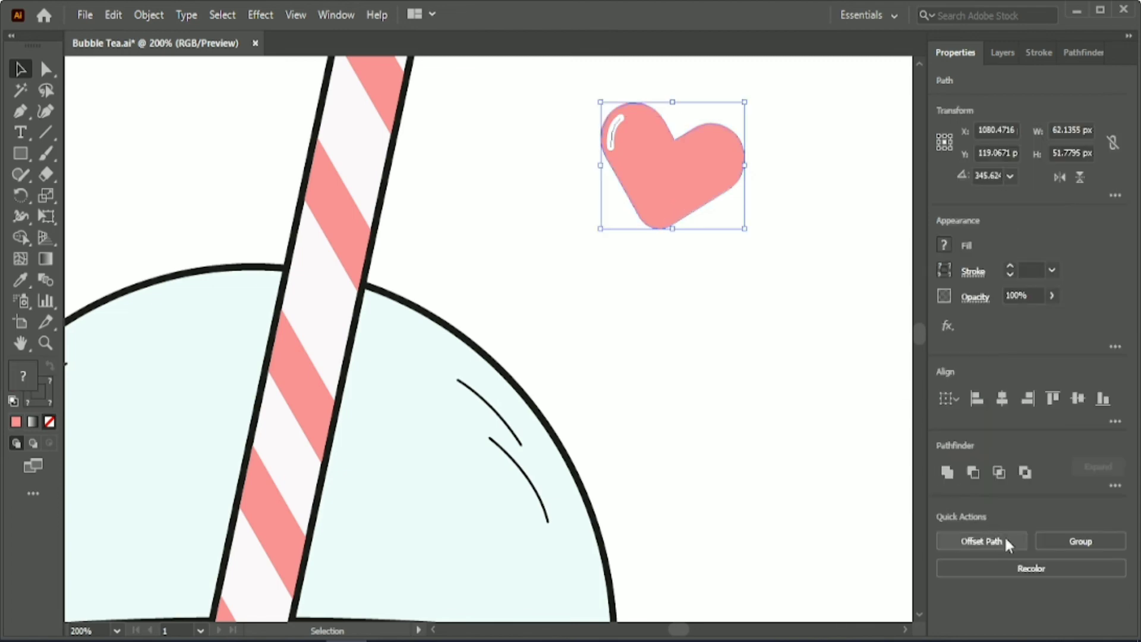
{"action": "scroll", "coordinate": [626, 366], "scroll_direction": "down", "scroll_amount": 3}
{"action": "scroll", "coordinate": [632, 363], "scroll_direction": "down", "scroll_amount": 2}
{"action": "left_click_drag", "start_coordinate": [643, 215], "coordinate": [625, 288]}
{"action": "scroll", "coordinate": [735, 473], "scroll_direction": "down", "scroll_amount": 2}
{"action": "scroll", "coordinate": [722, 464], "scroll_direction": "down", "scroll_amount": 1}
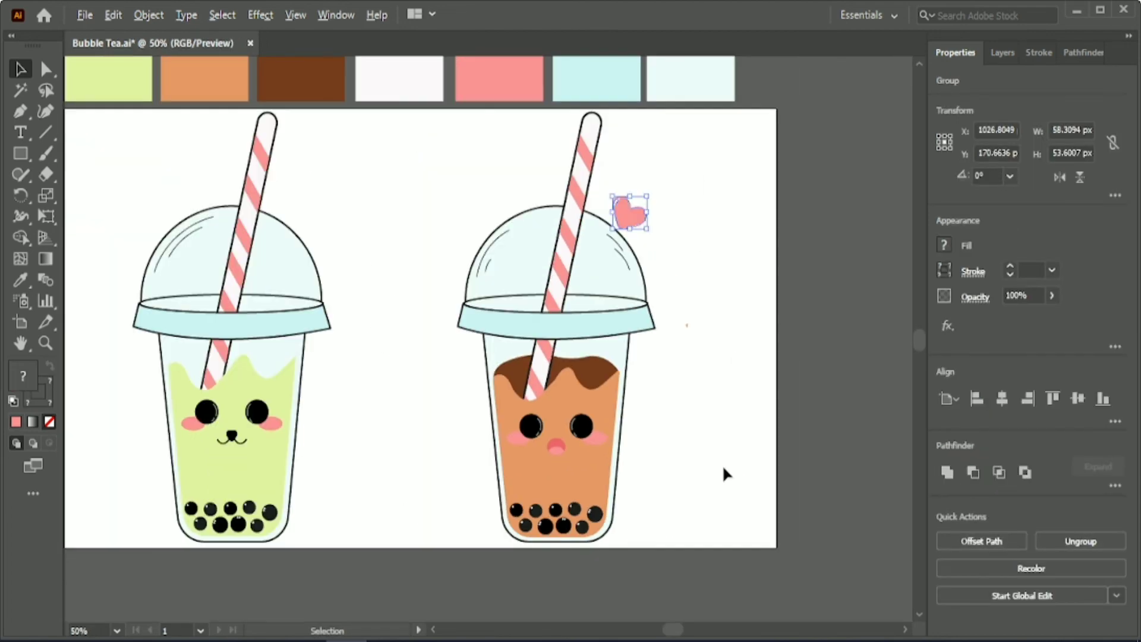
{"action": "key", "text": "ctrl+z"}
{"action": "left_click", "coordinate": [688, 360]}
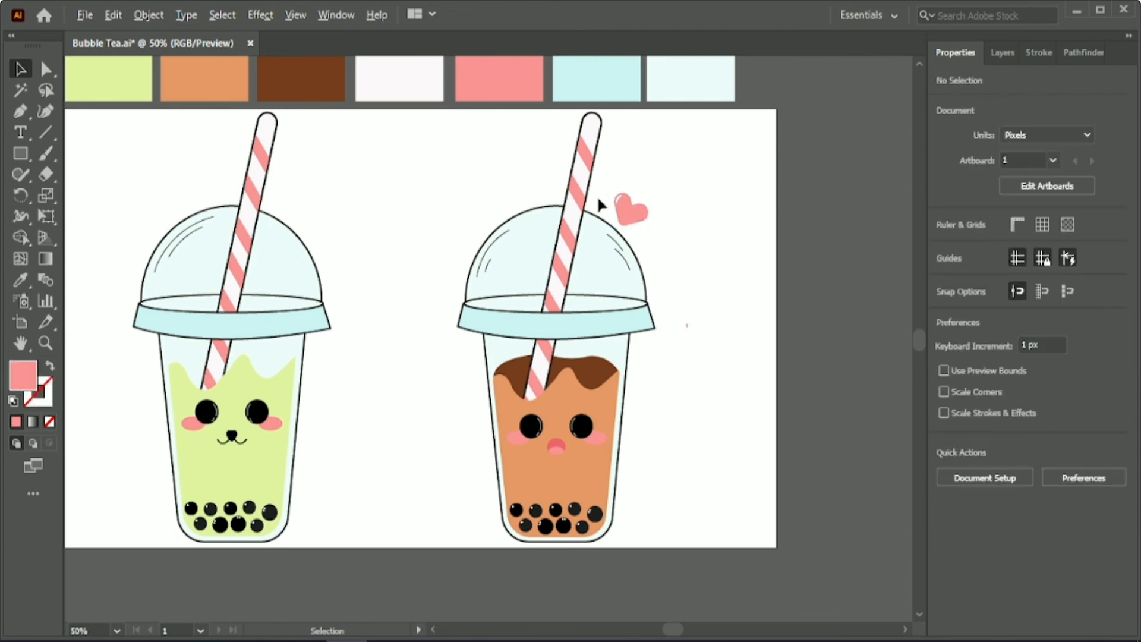
Step: Copy the heart to both sides of the green cup's straw and reflect the copy right of the straw about the vertical axis
{"action": "left_click_drag", "start_coordinate": [630, 209], "coordinate": [351, 197], "text": "alt"}
{"action": "right_click", "coordinate": [322, 193]}
{"action": "mouse_move", "coordinate": [410, 392]}
{"action": "left_click", "coordinate": [535, 451]}
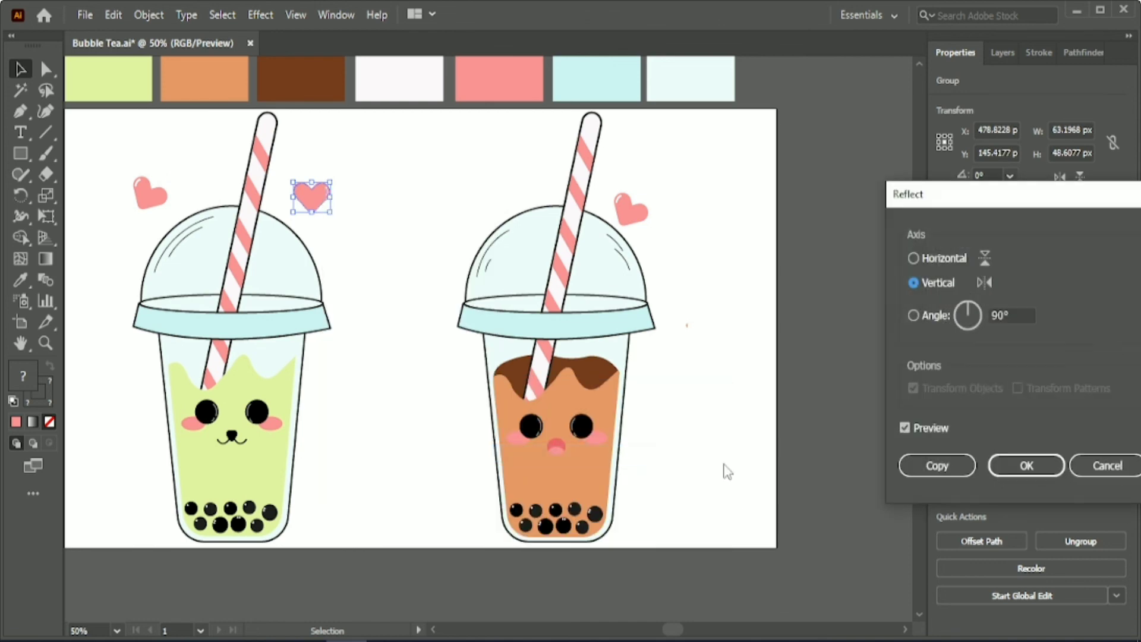
{"action": "left_click", "coordinate": [1022, 466]}
Step: Shrink the reflected heart to about 39 px wide and place it just right of the green cup's straw, above the dome
{"action": "scroll", "coordinate": [157, 279], "scroll_direction": "up", "scroll_amount": 1}
{"action": "scroll", "coordinate": [154, 283], "scroll_direction": "up", "scroll_amount": 2}
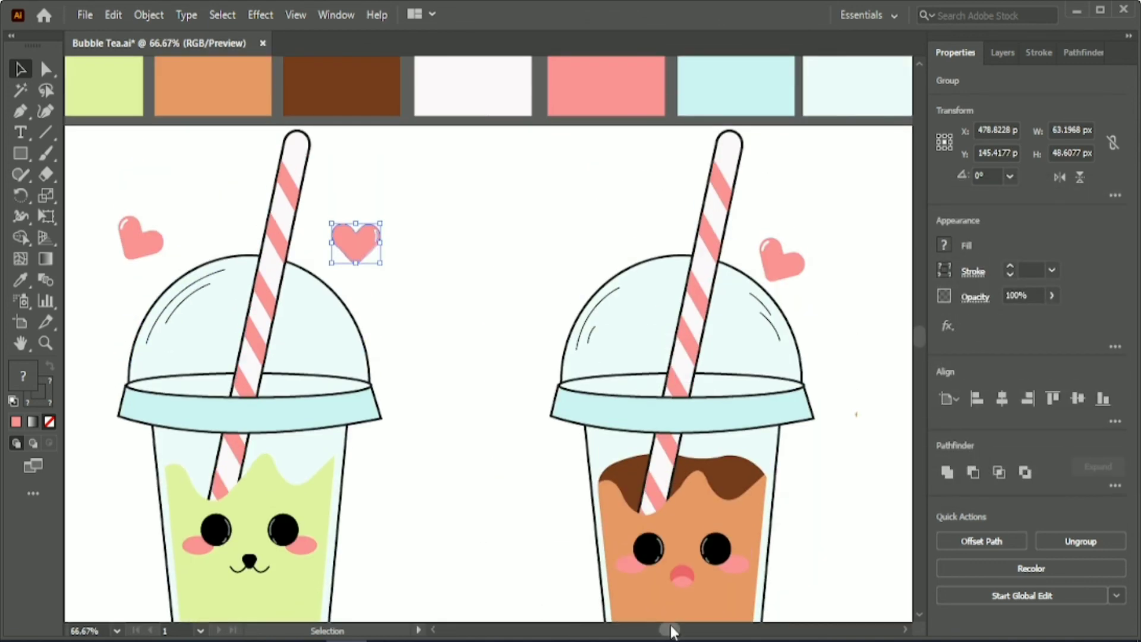
{"action": "left_click_drag", "start_coordinate": [672, 629], "coordinate": [666, 630]}
{"action": "left_click_drag", "start_coordinate": [486, 272], "coordinate": [489, 266]}
{"action": "left_click_drag", "start_coordinate": [477, 223], "coordinate": [447, 230]}
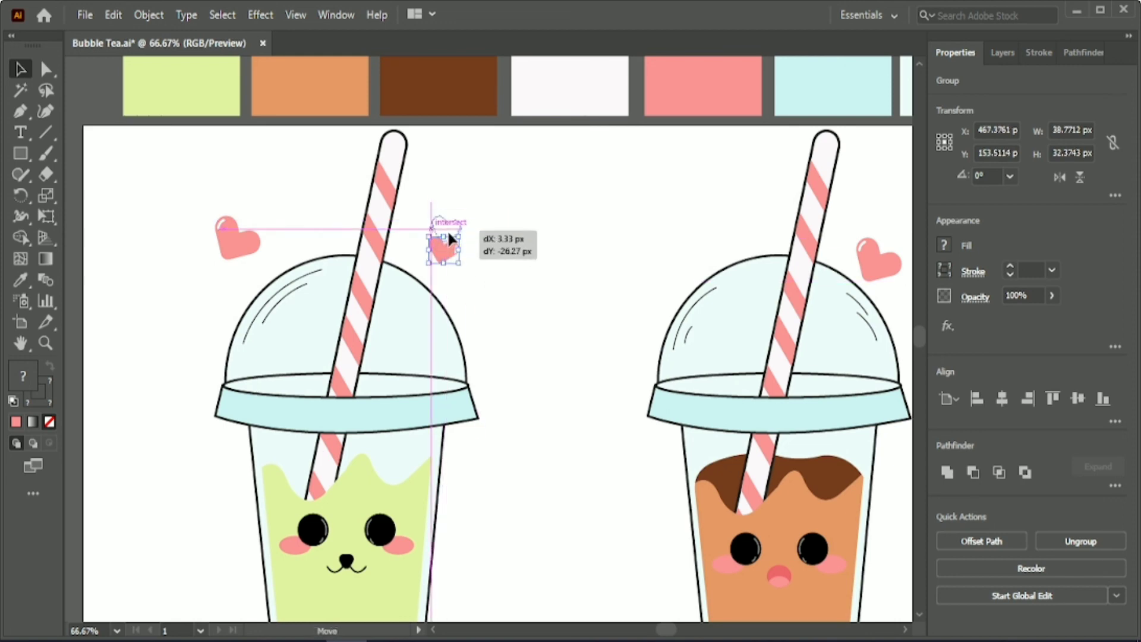
Step: Turn the heart left of the green cup's straw to lean the opposite way and move it closer to the dome
{"action": "left_click", "coordinate": [241, 243]}
{"action": "left_click_drag", "start_coordinate": [265, 268], "coordinate": [276, 226]}
{"action": "left_click", "coordinate": [318, 193]}
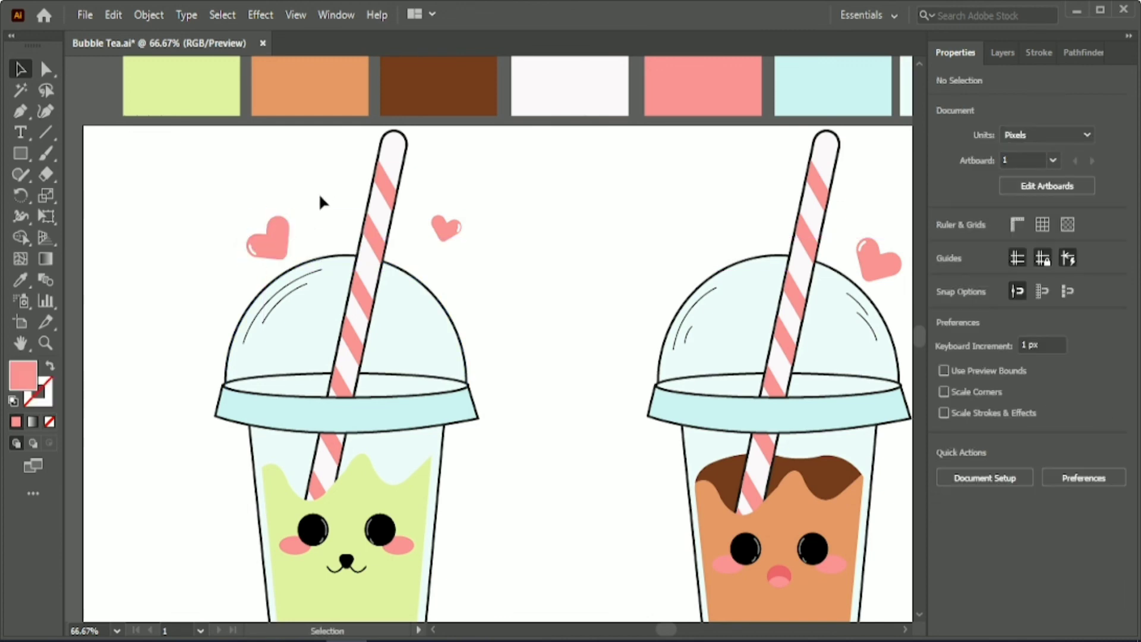
Step: Group the green cup with its two hearts, and separately group the orange cup with its heart
{"action": "key", "text": "ctrl+minus"}
{"action": "left_click_drag", "start_coordinate": [239, 179], "coordinate": [445, 369]}
{"action": "left_click", "coordinate": [980, 541]}
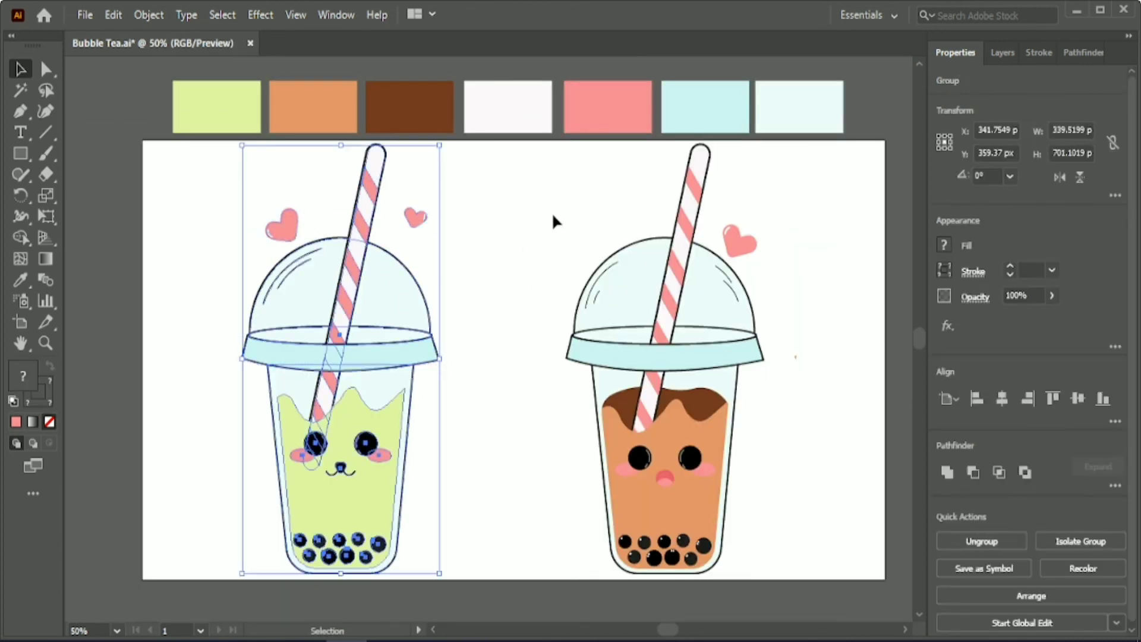
{"action": "left_click_drag", "start_coordinate": [553, 218], "coordinate": [802, 380]}
{"action": "left_click", "coordinate": [969, 546]}
{"action": "left_click", "coordinate": [502, 357]}
Step: Nudge the green cup group right, towards the middle of the artboard
{"action": "left_click", "coordinate": [382, 351]}
{"action": "key", "text": "shift+Right"}
{"action": "key", "text": "shift+Right"}
{"action": "key", "text": "shift+Right"}
{"action": "key", "text": "shift+Right"}
{"action": "key", "text": "shift+Right"}
{"action": "key", "text": "shift+Right"}
{"action": "key", "text": "shift+Right"}
{"action": "key", "text": "shift+Right"}
{"action": "key", "text": "shift+Right"}
{"action": "key", "text": "shift+Right"}
Step: Nudge the orange cup group left so both cups sit close together around the artboard's middle
{"action": "left_click", "coordinate": [662, 354]}
{"action": "key", "text": "shift+Left"}
{"action": "key", "text": "shift+Left"}
{"action": "key", "text": "shift+Left"}
{"action": "key", "text": "shift+Left"}
{"action": "key", "text": "shift+Left"}
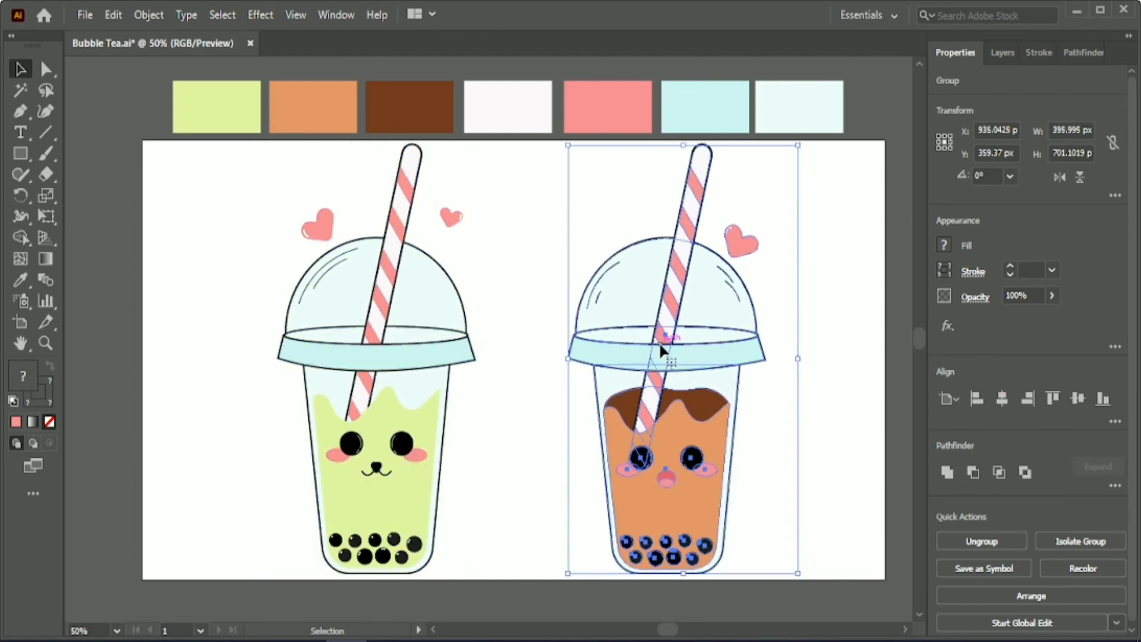
{"action": "key", "text": "shift+Left"}
{"action": "key", "text": "shift+Left"}
{"action": "left_click_drag", "start_coordinate": [156, 399], "coordinate": [570, 428]}
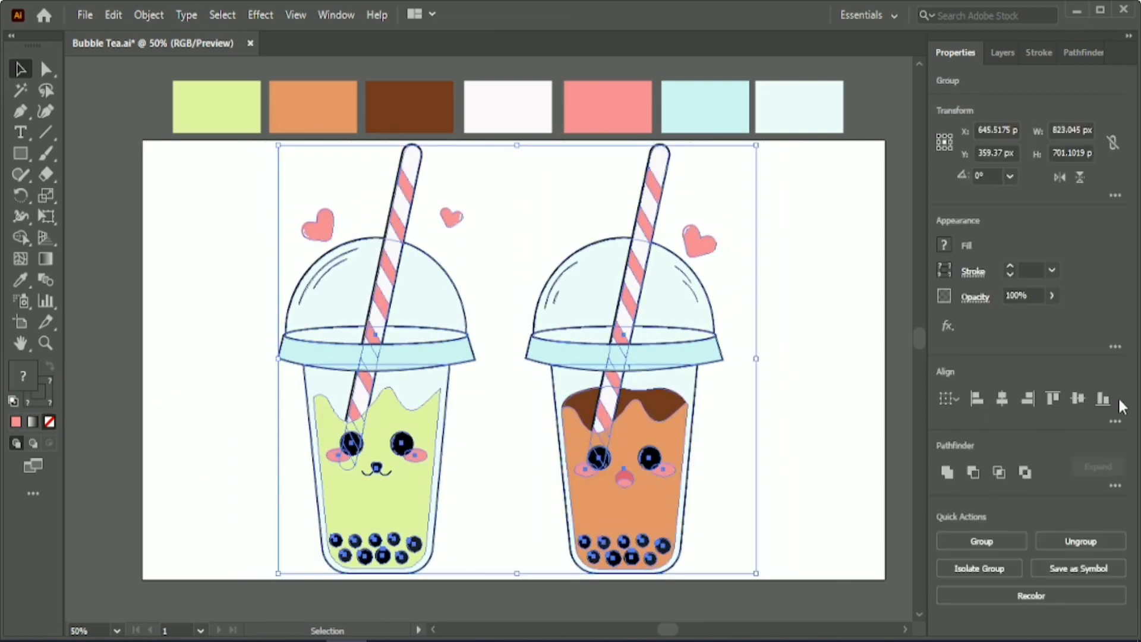
{"action": "left_click", "coordinate": [817, 407]}
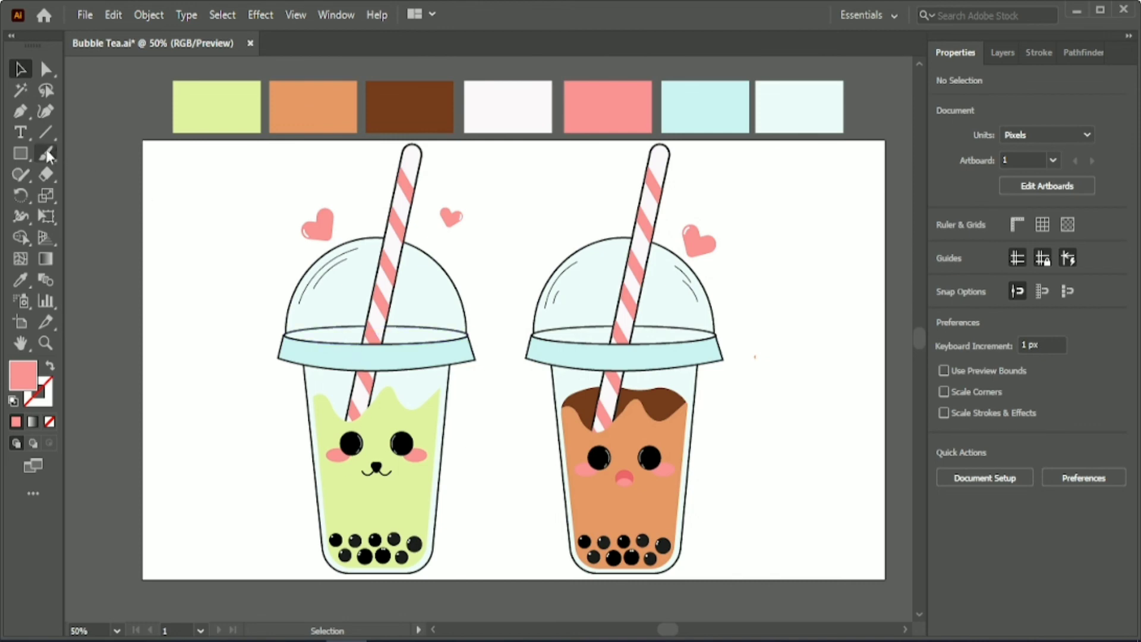
Step: Create a rectangle 1280 px wide and 720 px high as the background
{"action": "key", "text": "m"}
{"action": "left_click", "coordinate": [208, 186]}
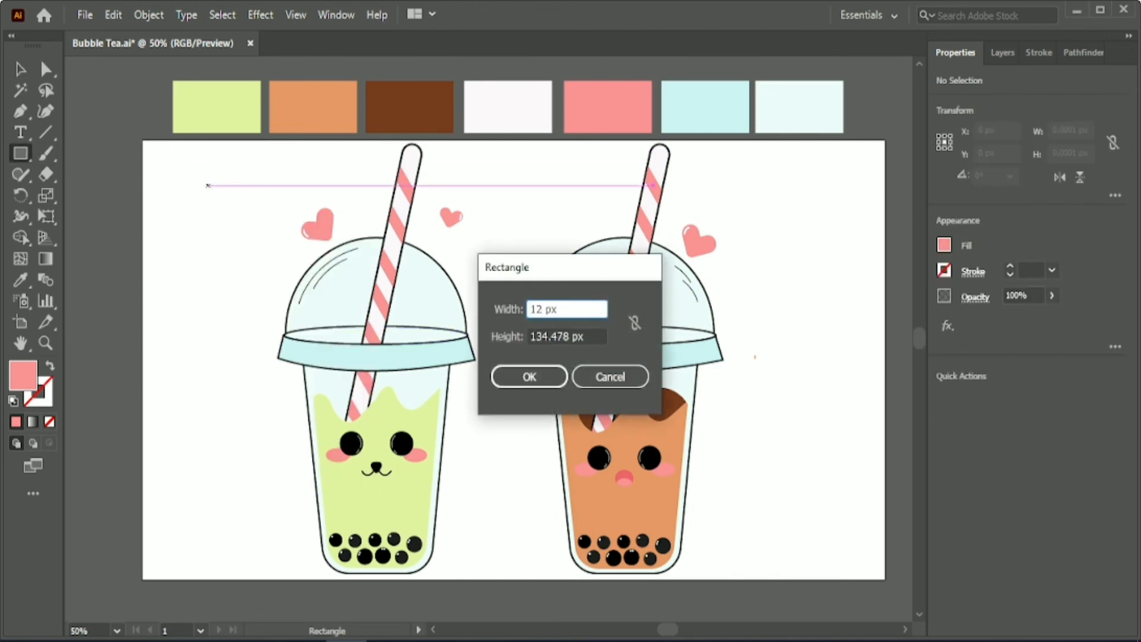
{"action": "left_click", "coordinate": [569, 337]}
{"action": "key", "text": "BackSpace"}
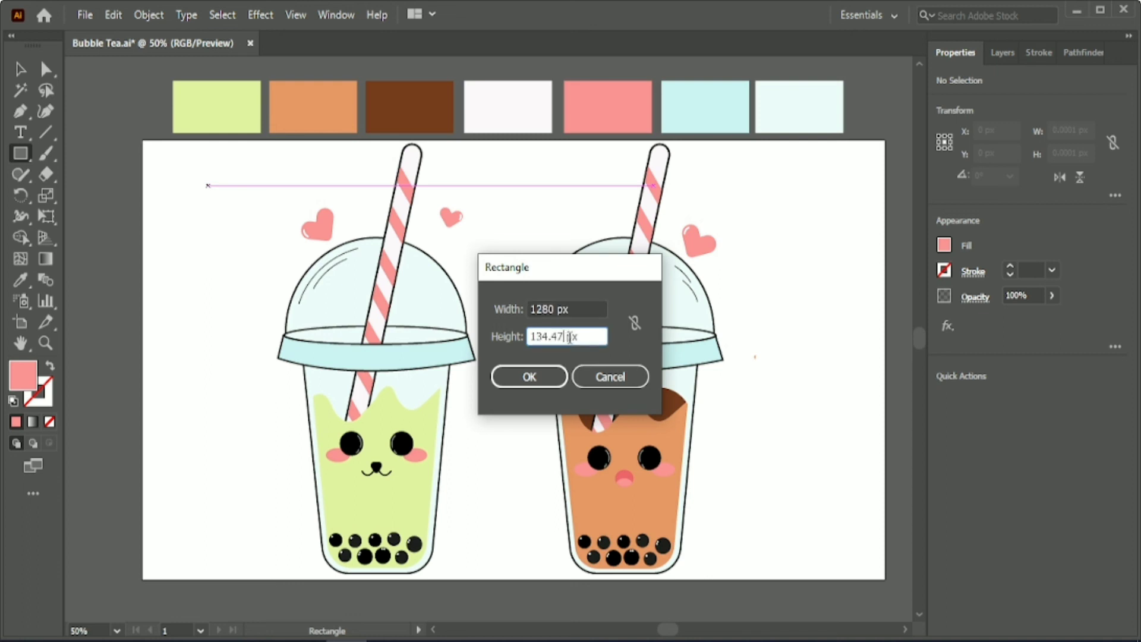
{"action": "left_click", "coordinate": [529, 377]}
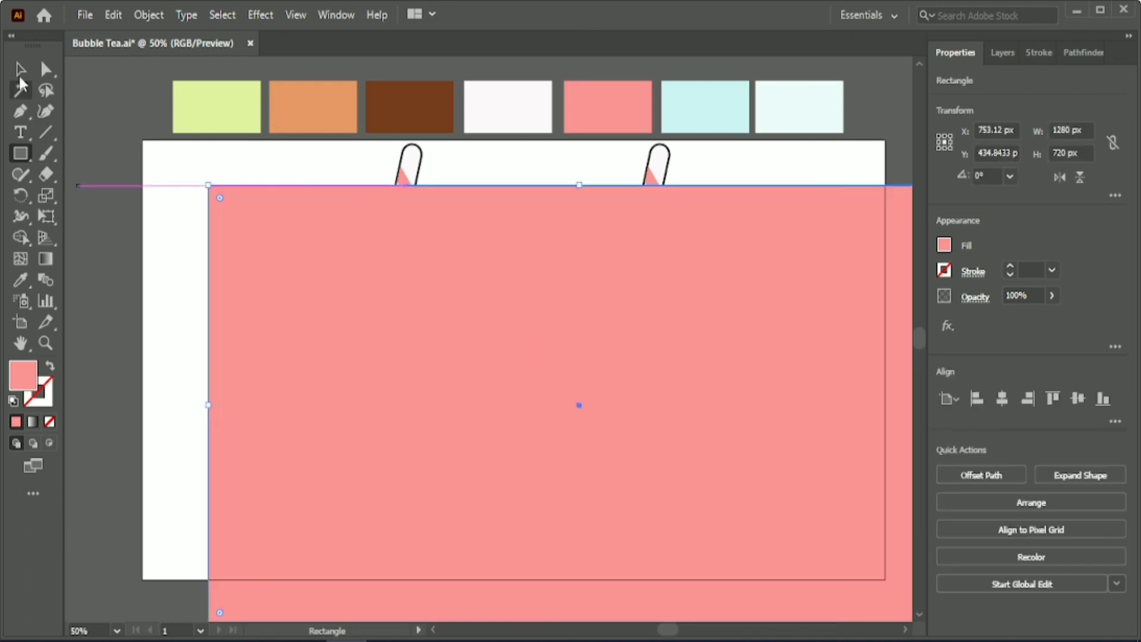
Step: Fill the background rectangle with the off-white palette colour and lower its opacity to 74%
{"action": "left_click", "coordinate": [20, 279]}
{"action": "left_click", "coordinate": [513, 126]}
{"action": "left_click", "coordinate": [20, 69]}
{"action": "left_click", "coordinate": [1033, 297]}
{"action": "scroll", "coordinate": [1033, 297], "scroll_direction": "down", "scroll_amount": 20}
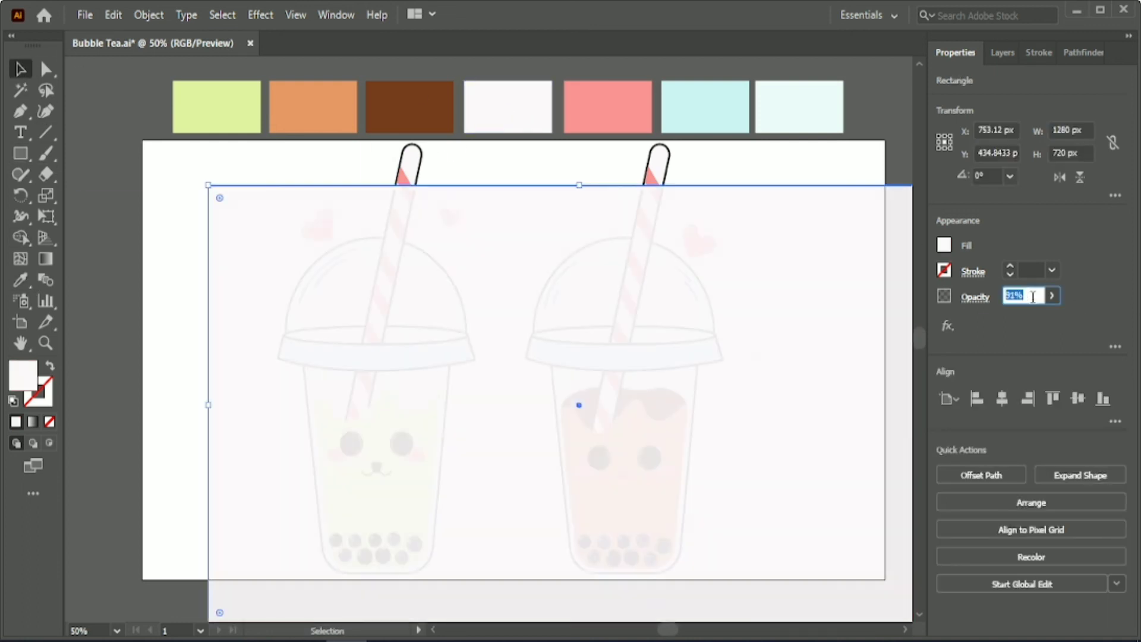
Step: Send the background rectangle behind the cups and centre it horizontally and vertically on the artboard
{"action": "right_click", "coordinate": [773, 283]}
{"action": "mouse_move", "coordinate": [819, 550]}
{"action": "left_click", "coordinate": [594, 609]}
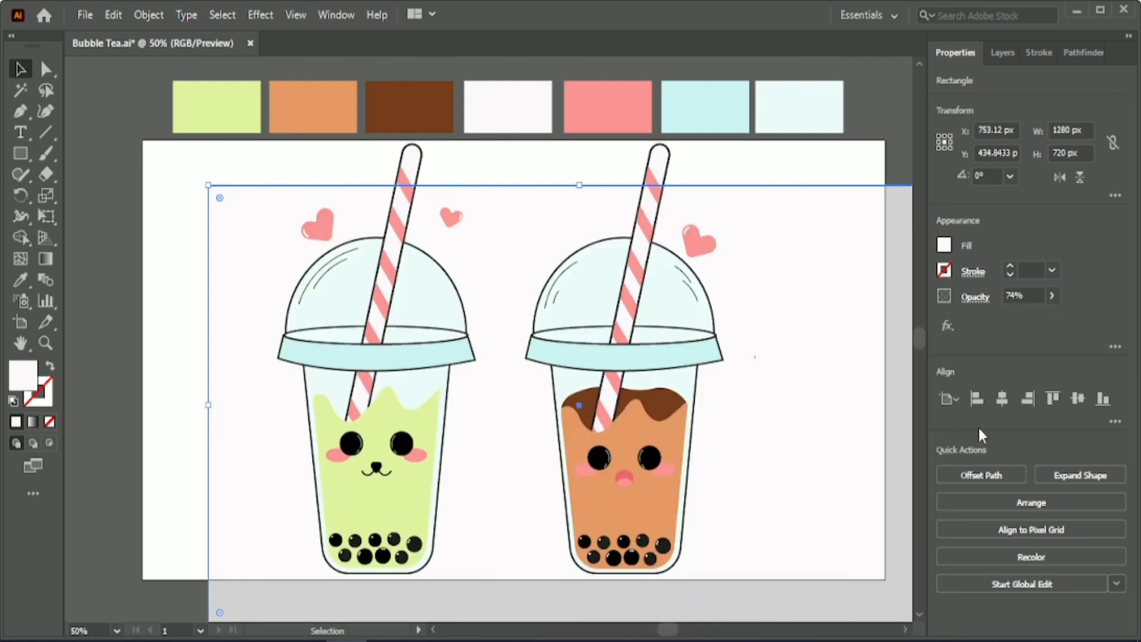
{"action": "left_click", "coordinate": [1002, 399]}
{"action": "left_click", "coordinate": [1077, 399]}
{"action": "left_click", "coordinate": [106, 95]}
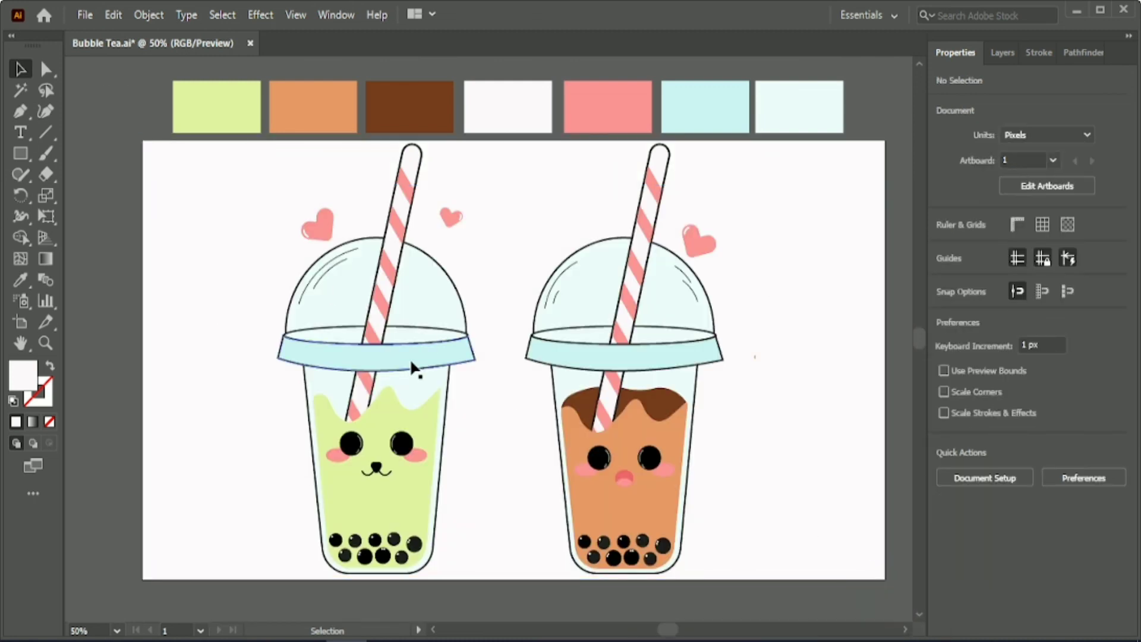